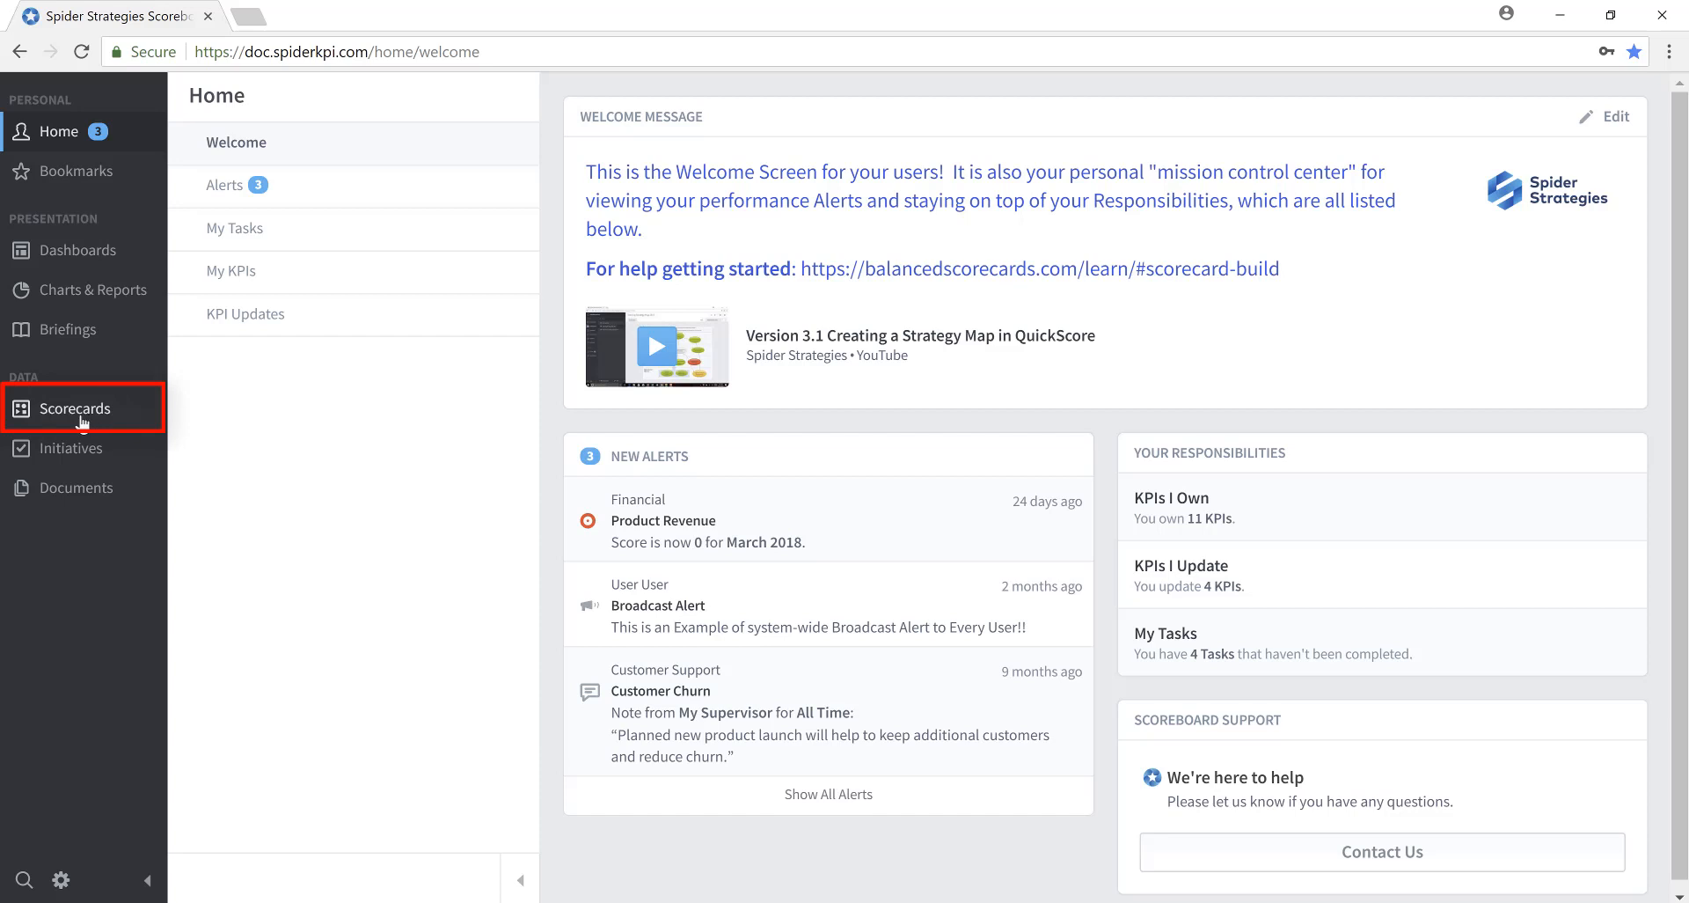
# Open the scorecards for the Mobileworld Inc. organization
pyautogui.click(90, 418)
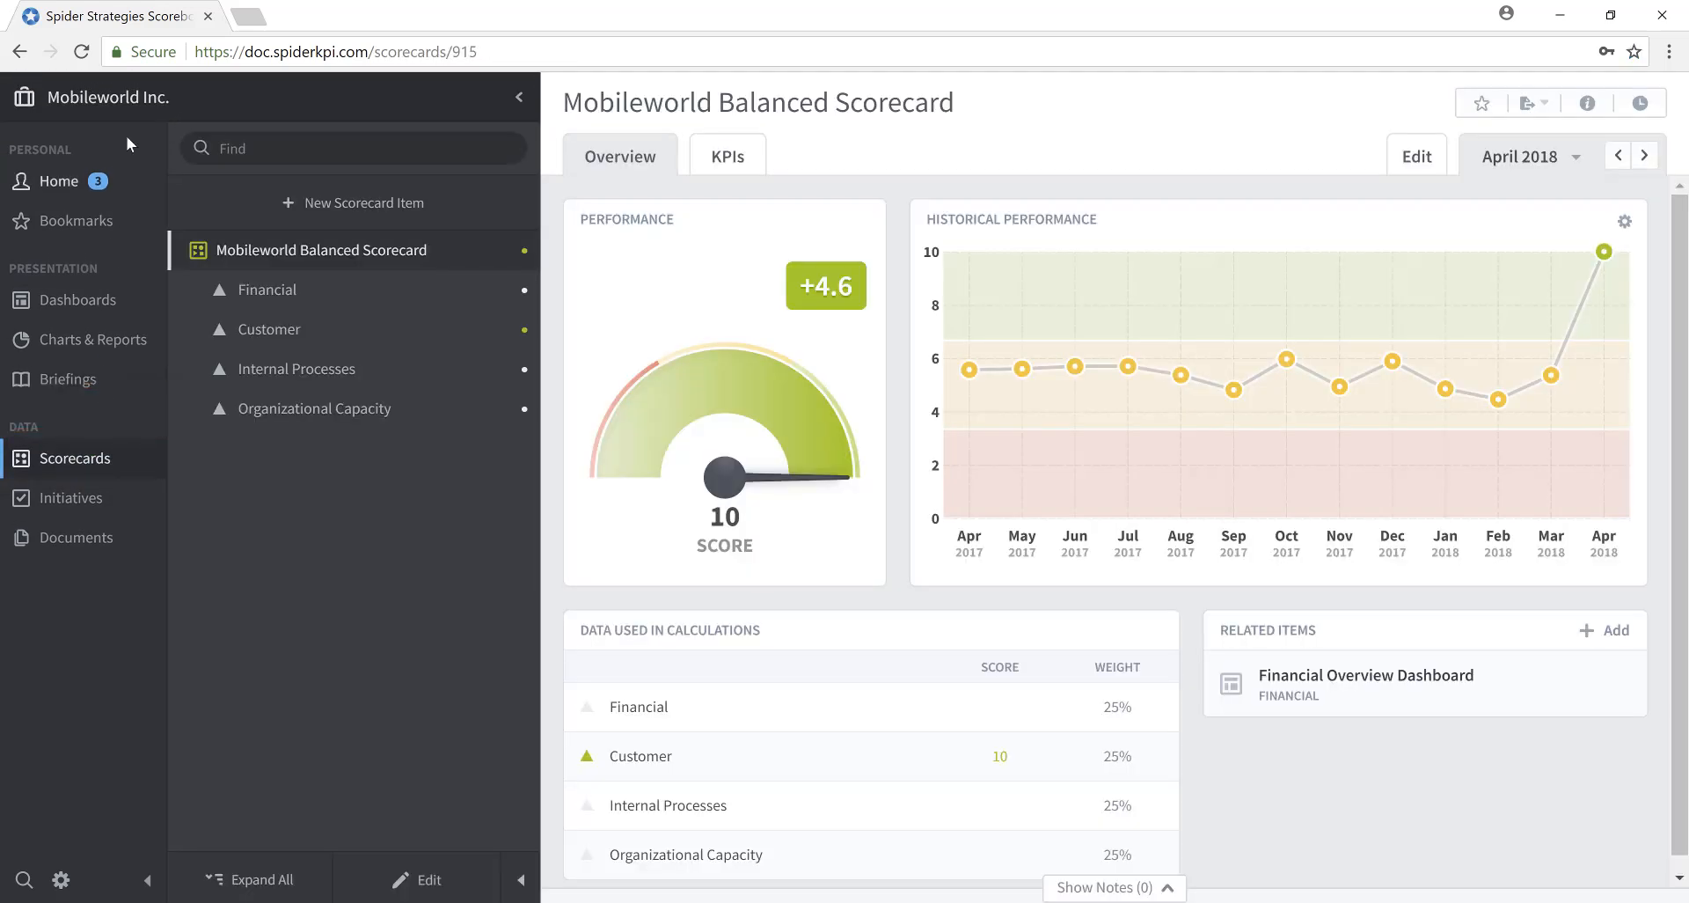
pyautogui.click(201, 106)
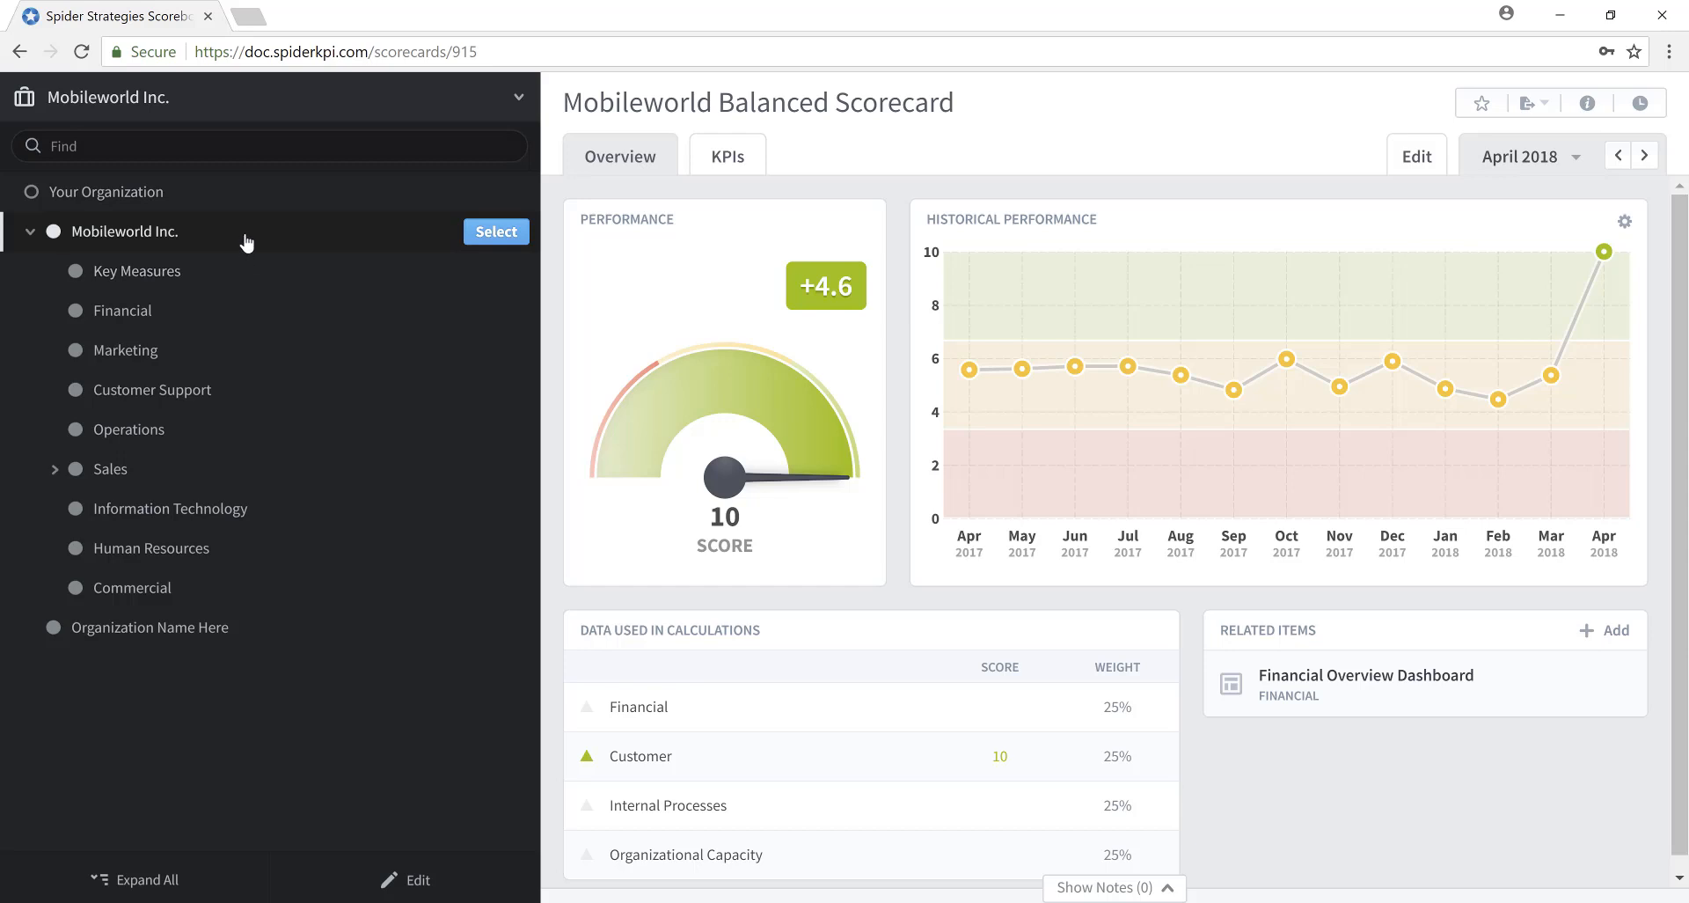
pyautogui.click(496, 232)
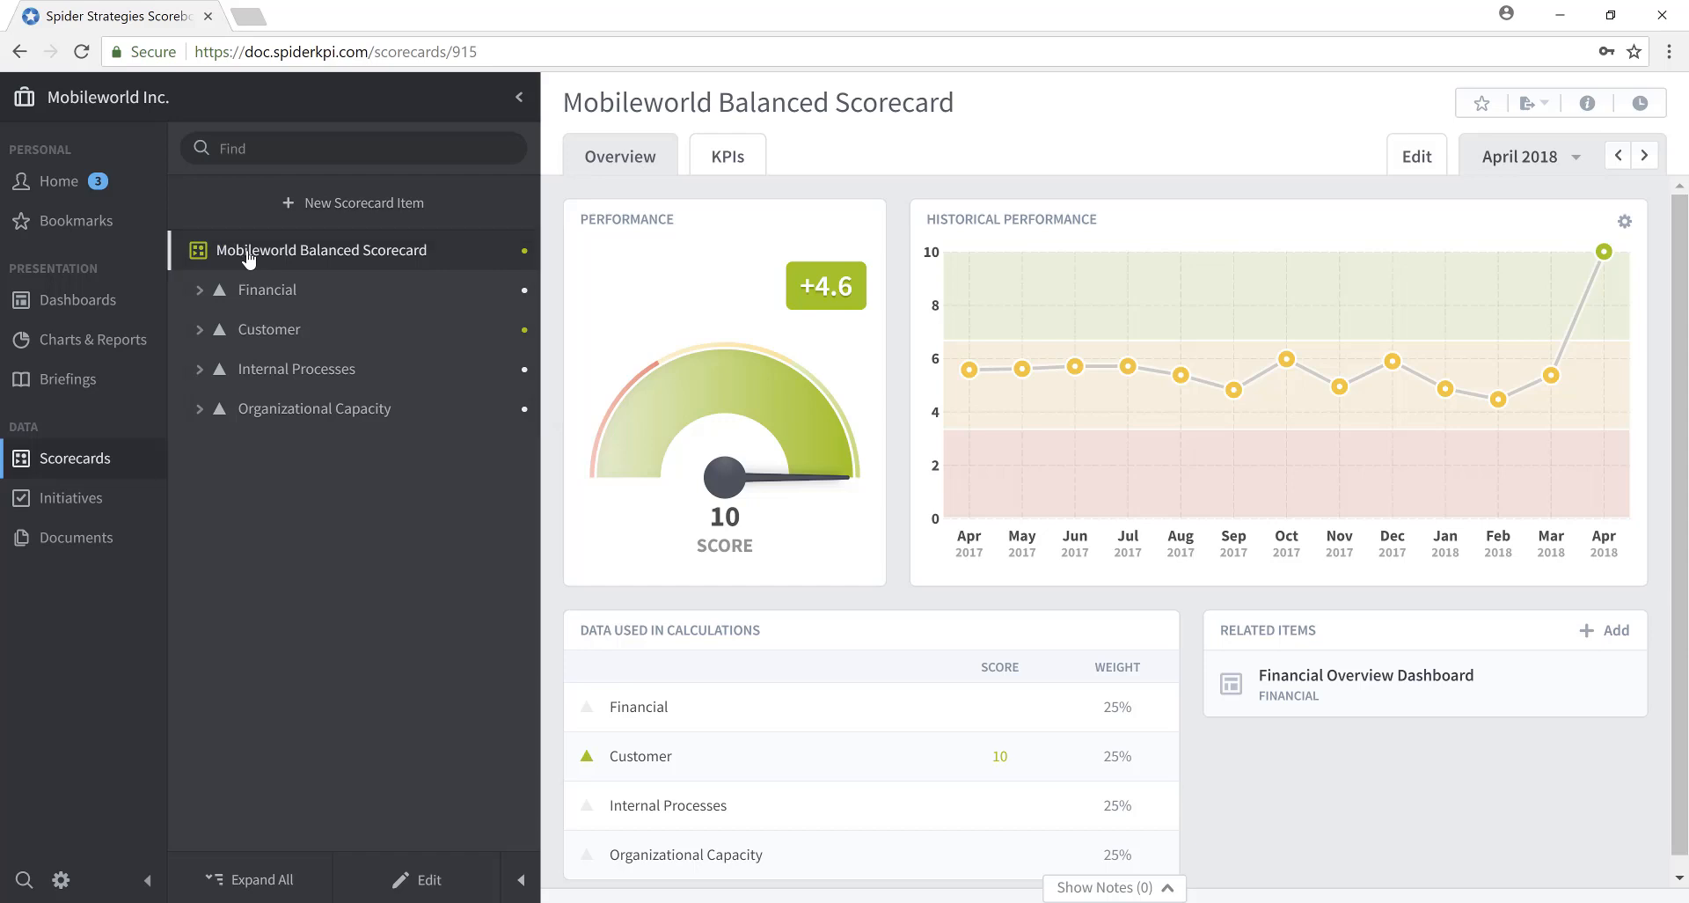
# Expand the Financial, Customer, Internal Processes and Organizational Capacity perspectives of the Mobileworld Balanced Scorecard
pyautogui.click(199, 291)
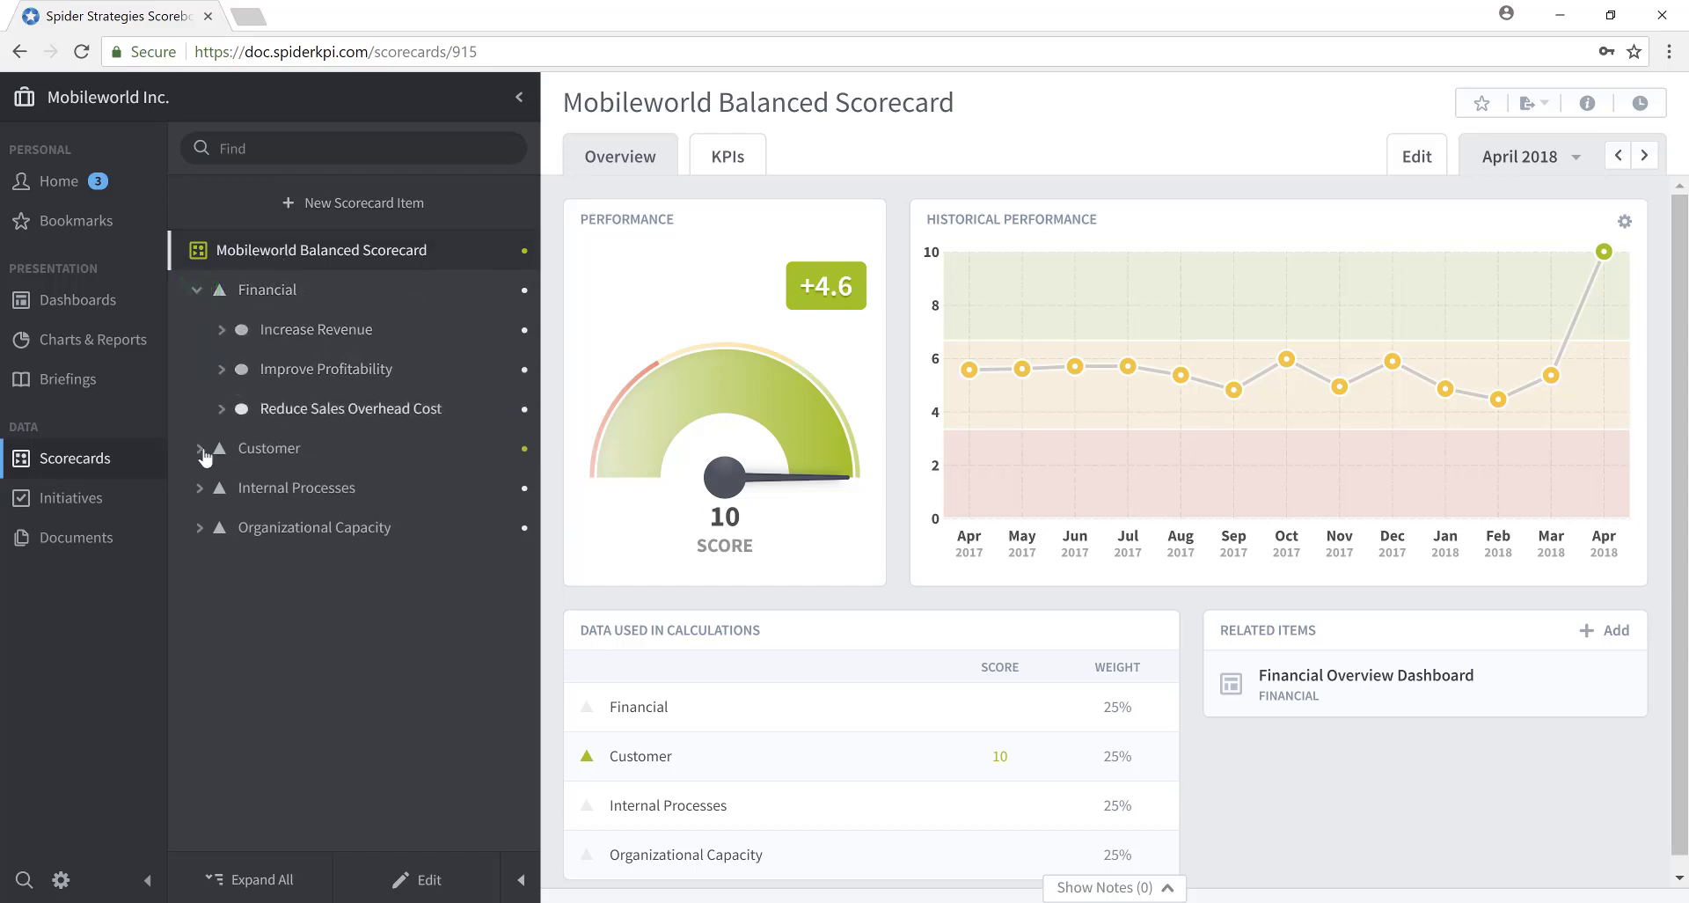
pyautogui.click(200, 451)
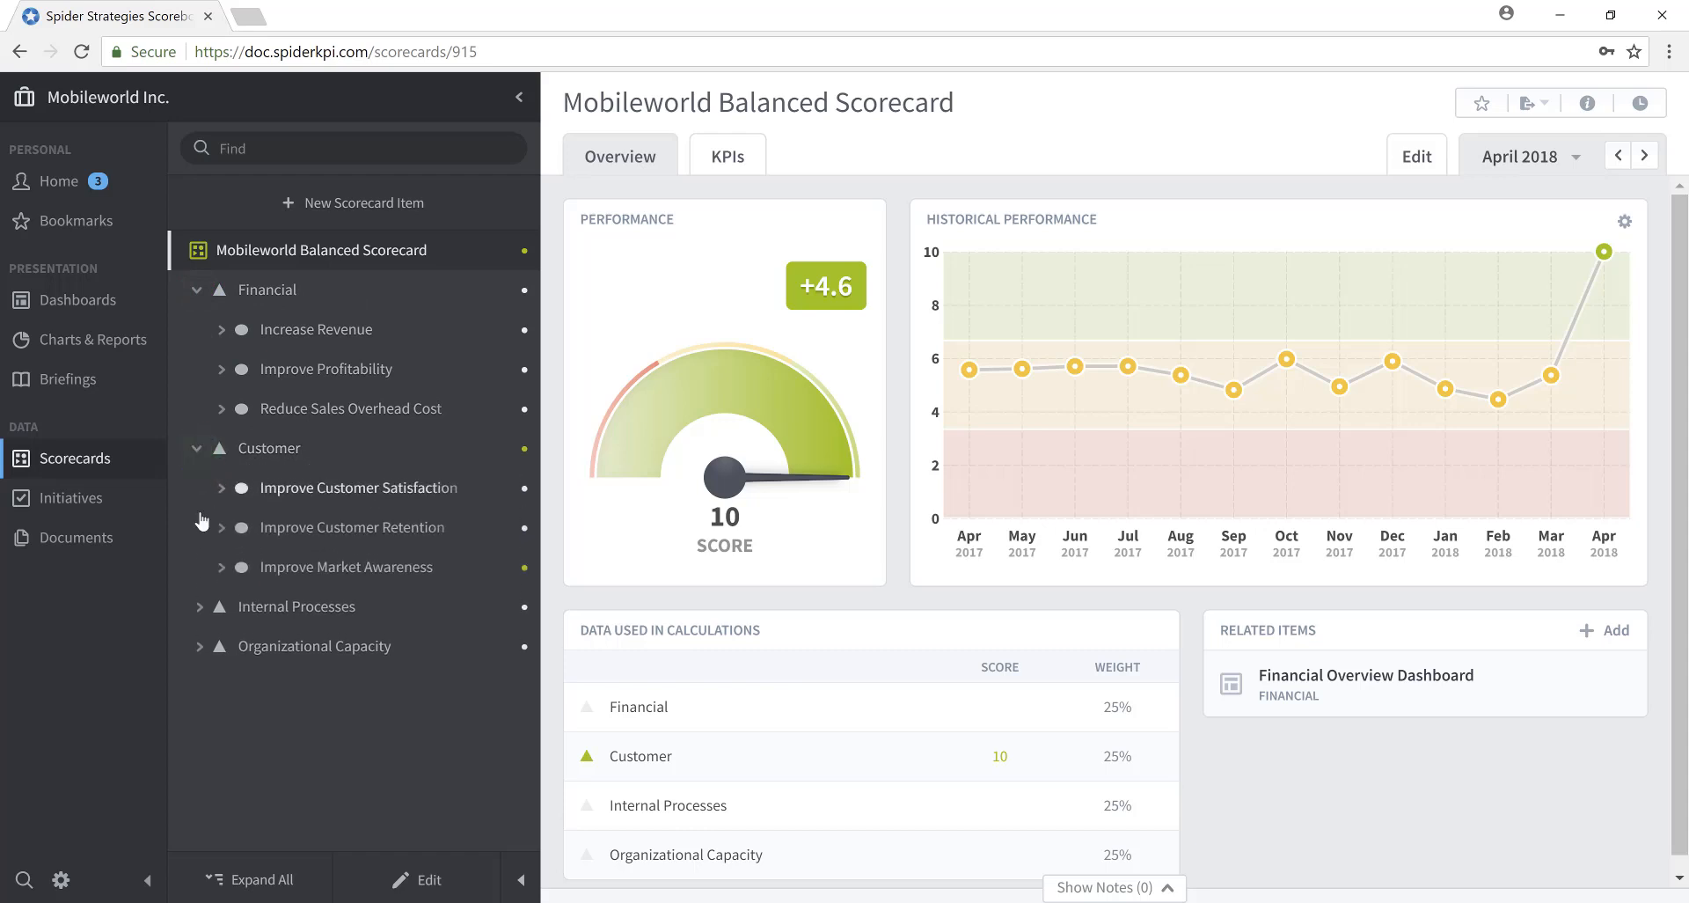
pyautogui.click(199, 609)
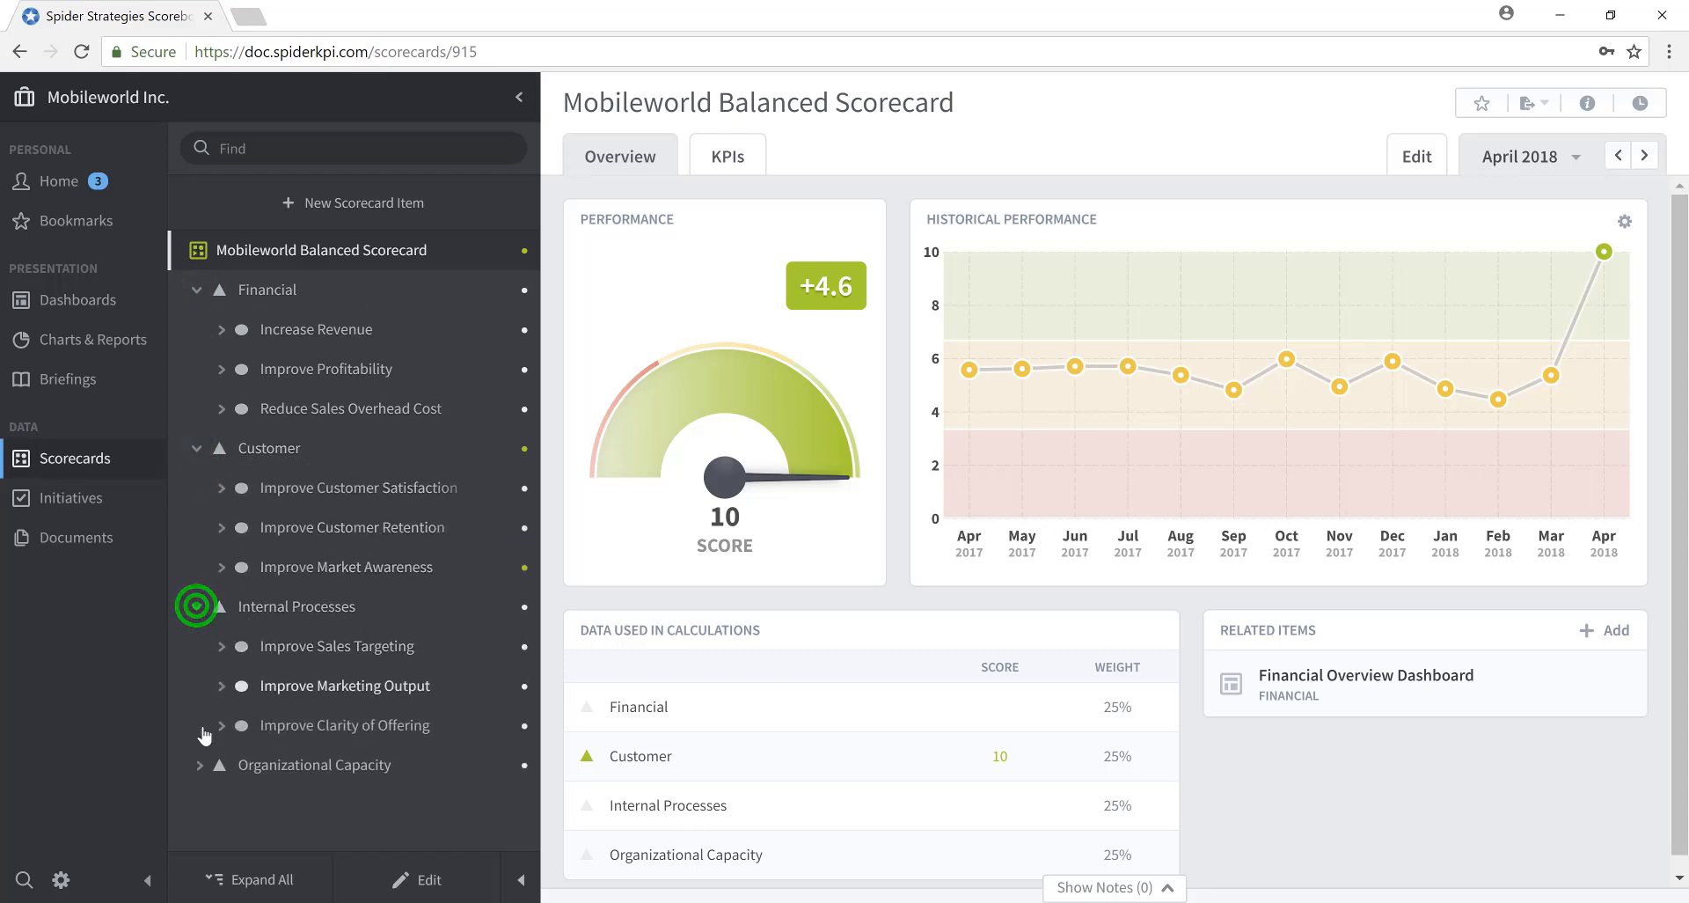
pyautogui.click(204, 765)
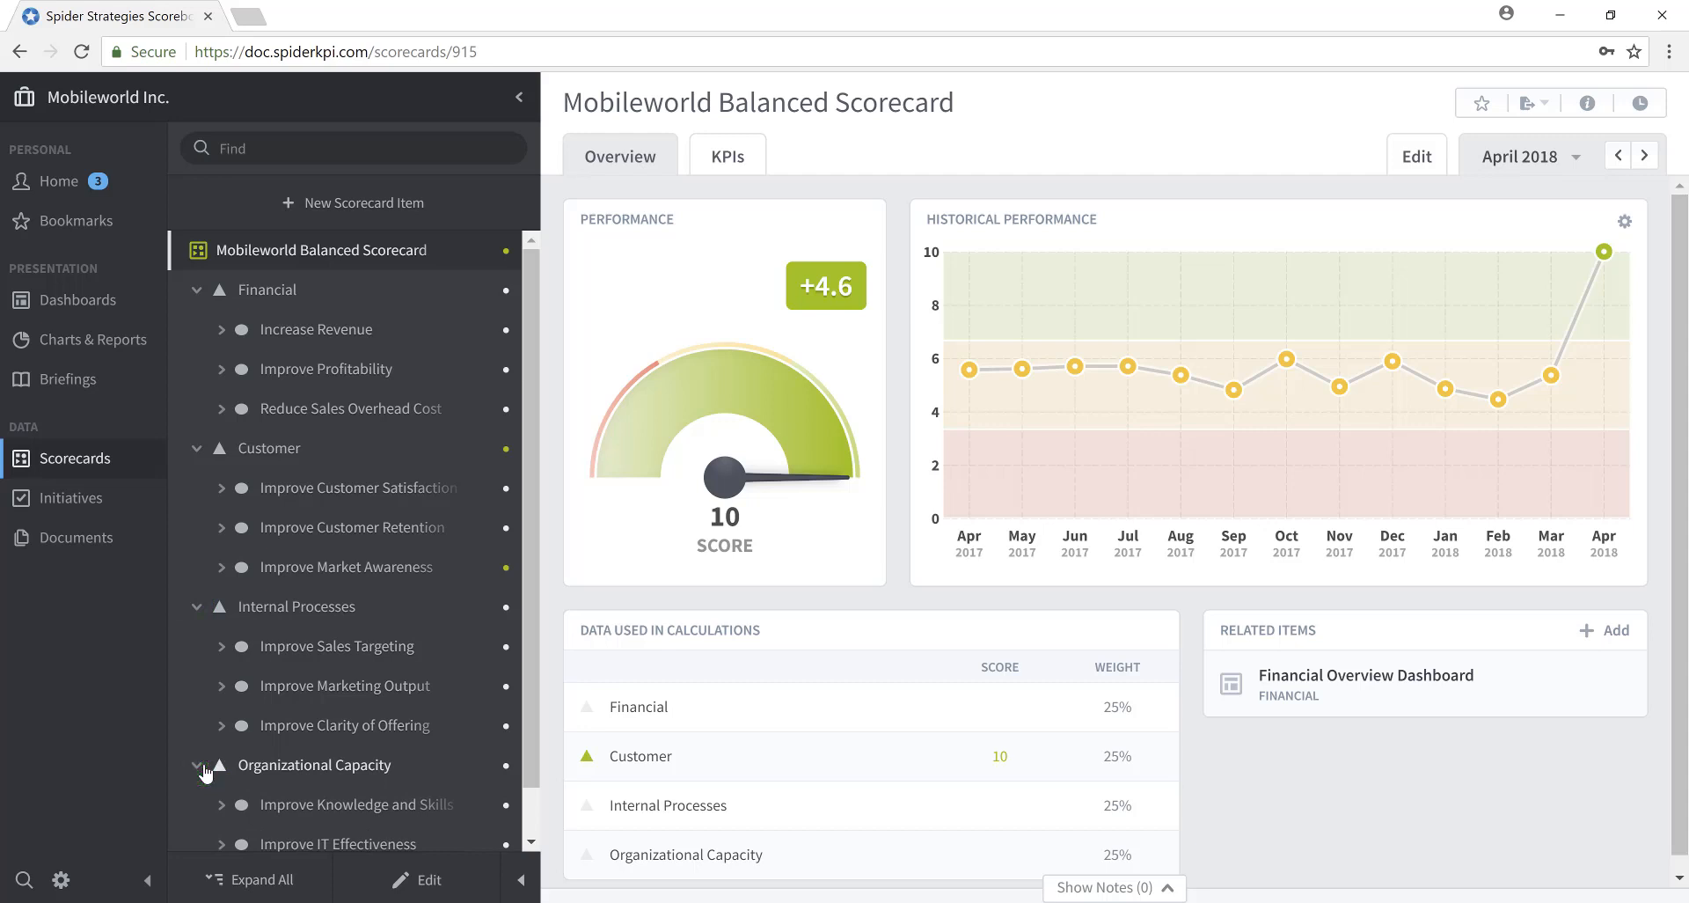
# Briefly expand and collapse the Increase Revenue, Improve Profitability and Reduce Sales Overhead Cost objectives under Financial
pyautogui.click(224, 331)
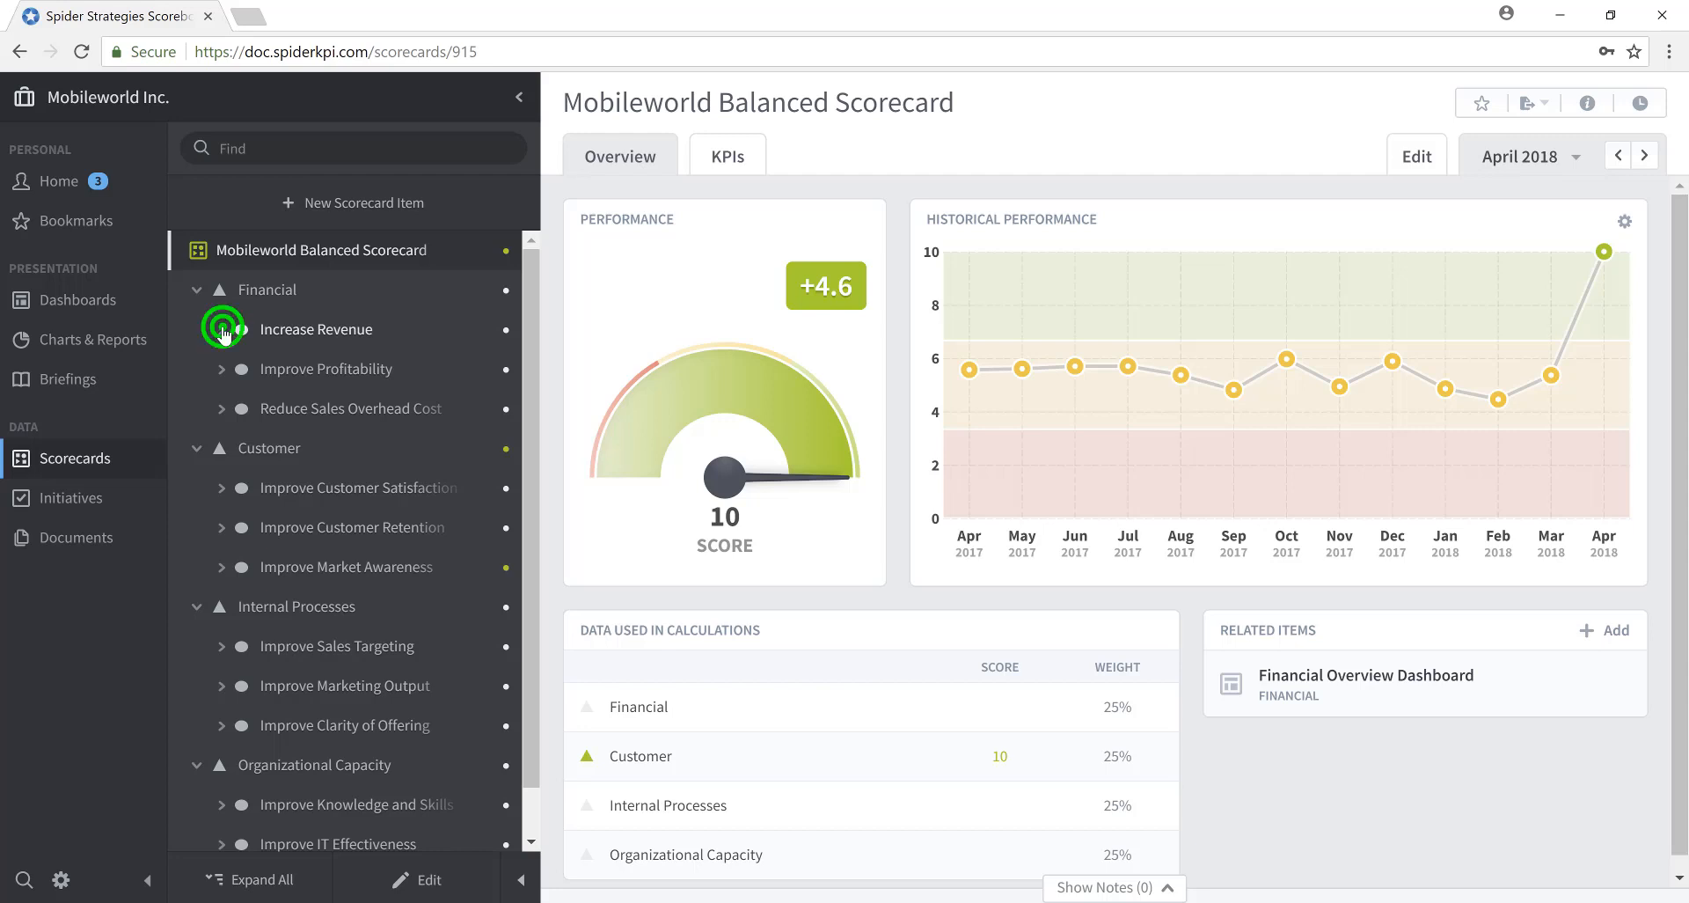
pyautogui.click(223, 331)
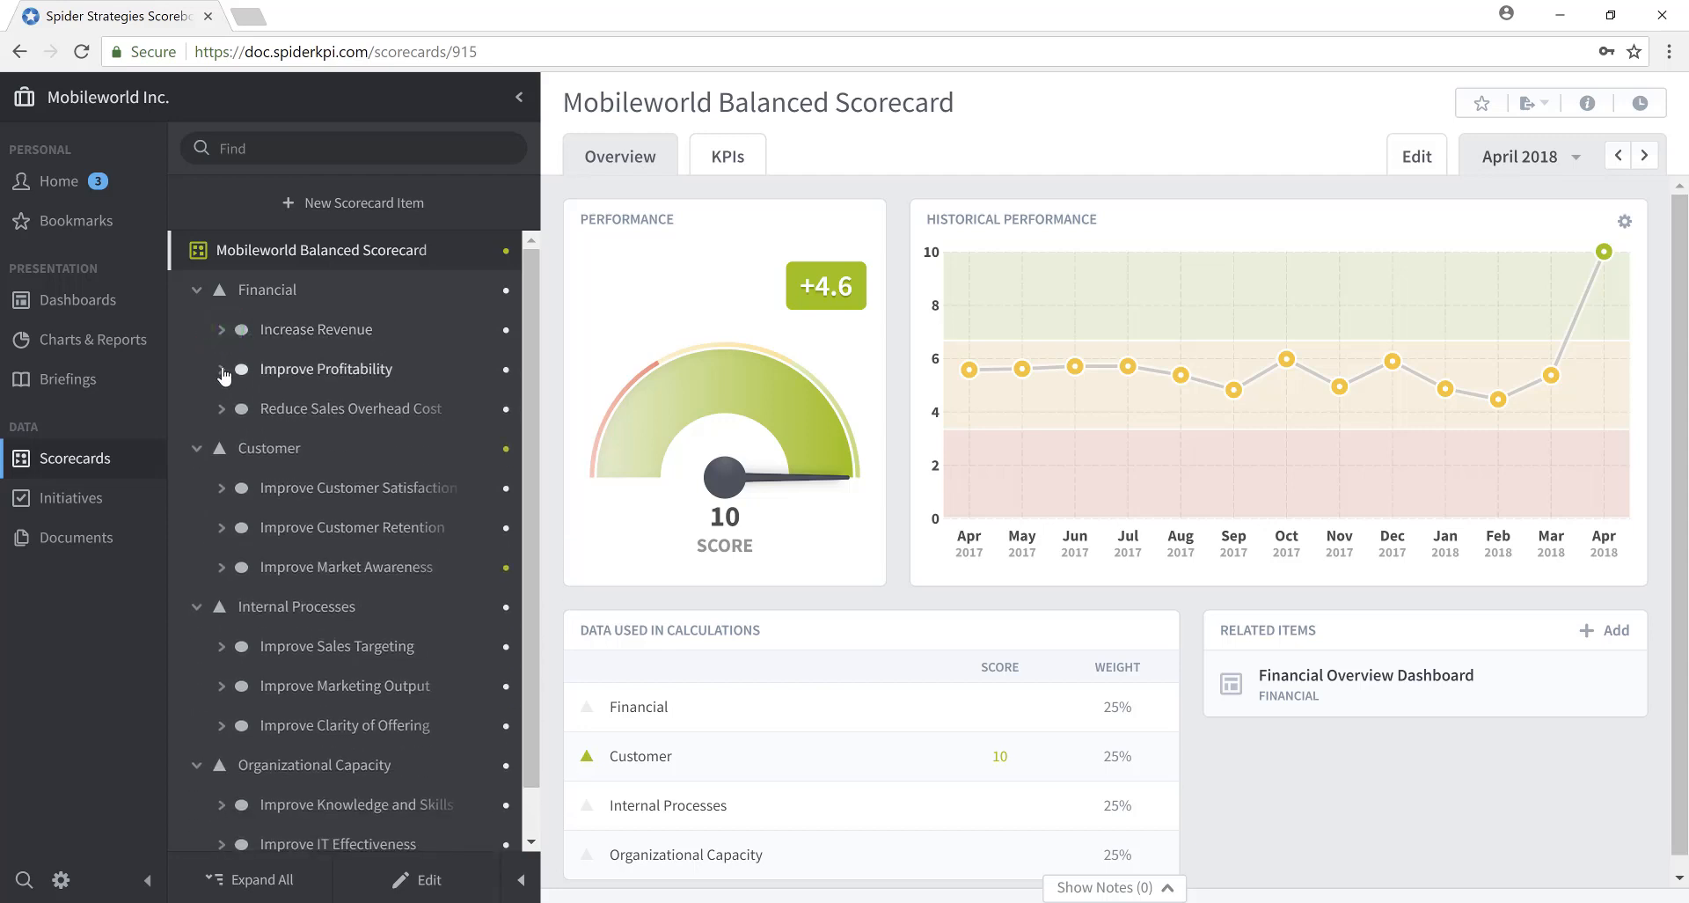
pyautogui.click(222, 369)
pyautogui.click(222, 369)
pyautogui.click(223, 410)
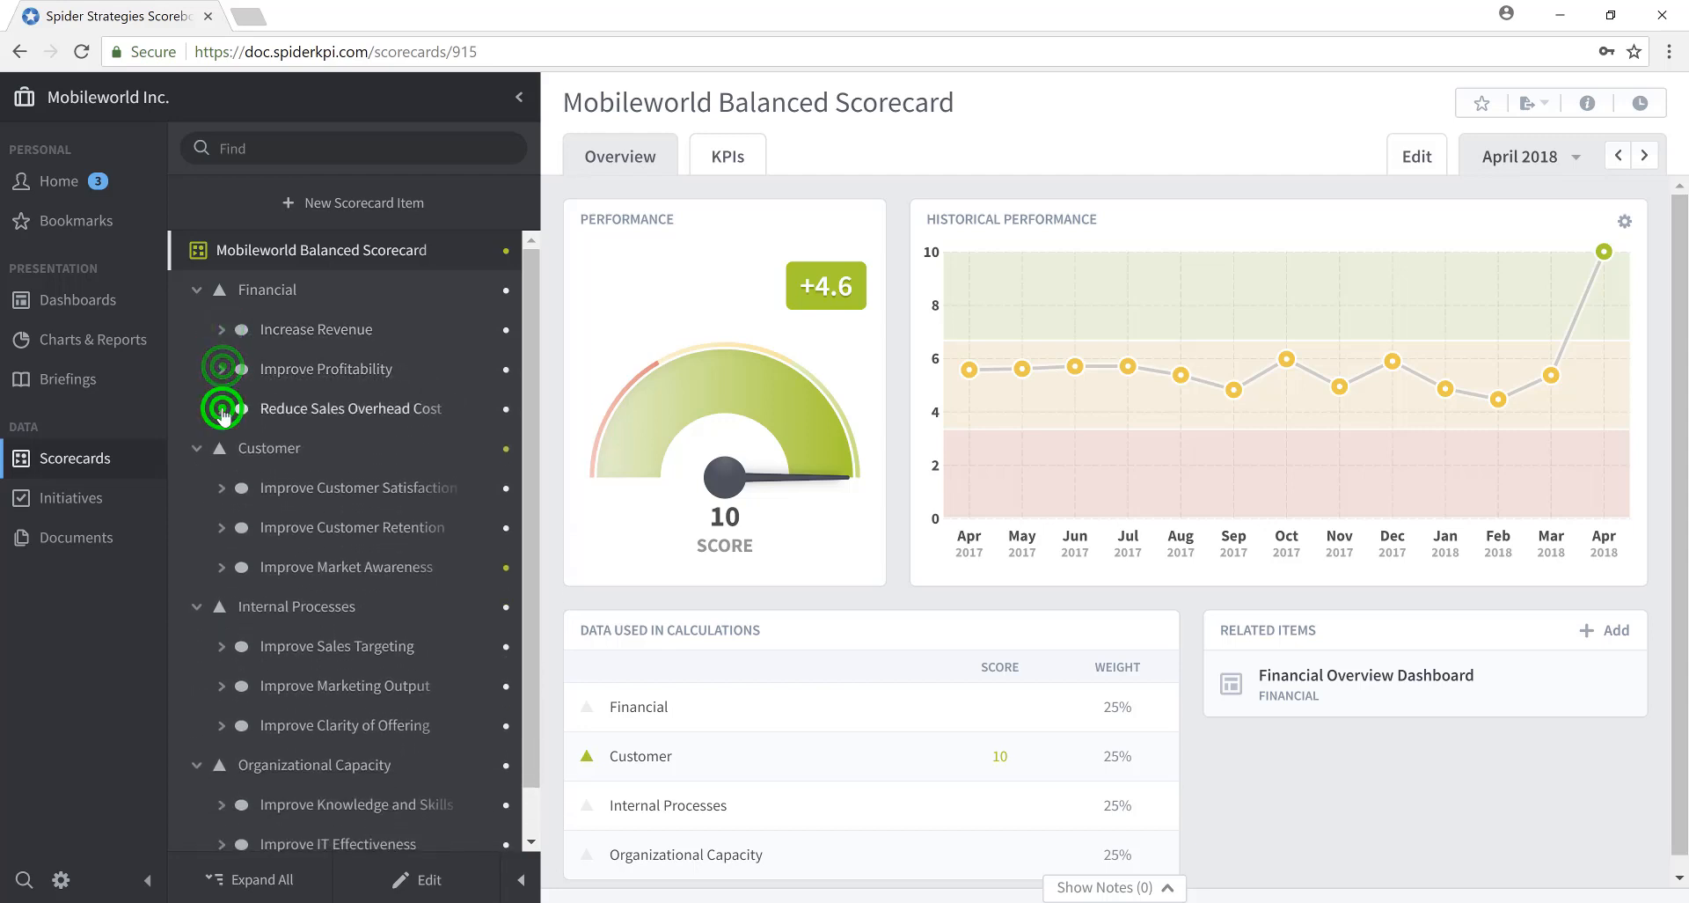
pyautogui.click(223, 409)
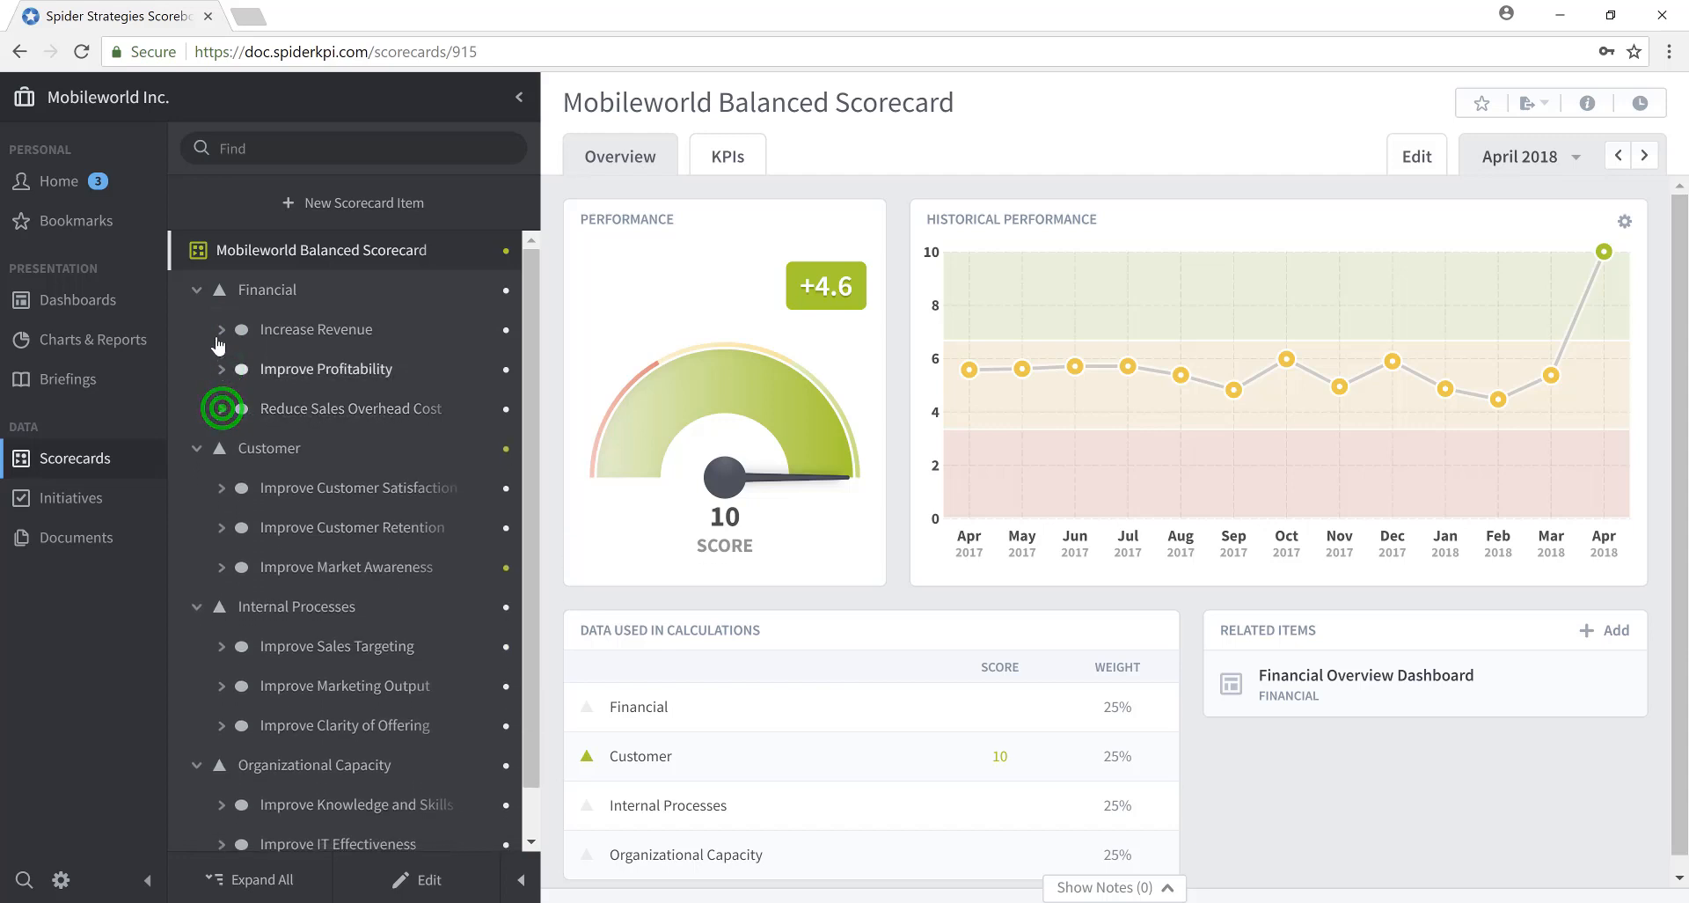
# Expand the Increase Revenue objective and view its Product Revenue, Training Revenue and Book Revenue KPIs
pyautogui.click(221, 329)
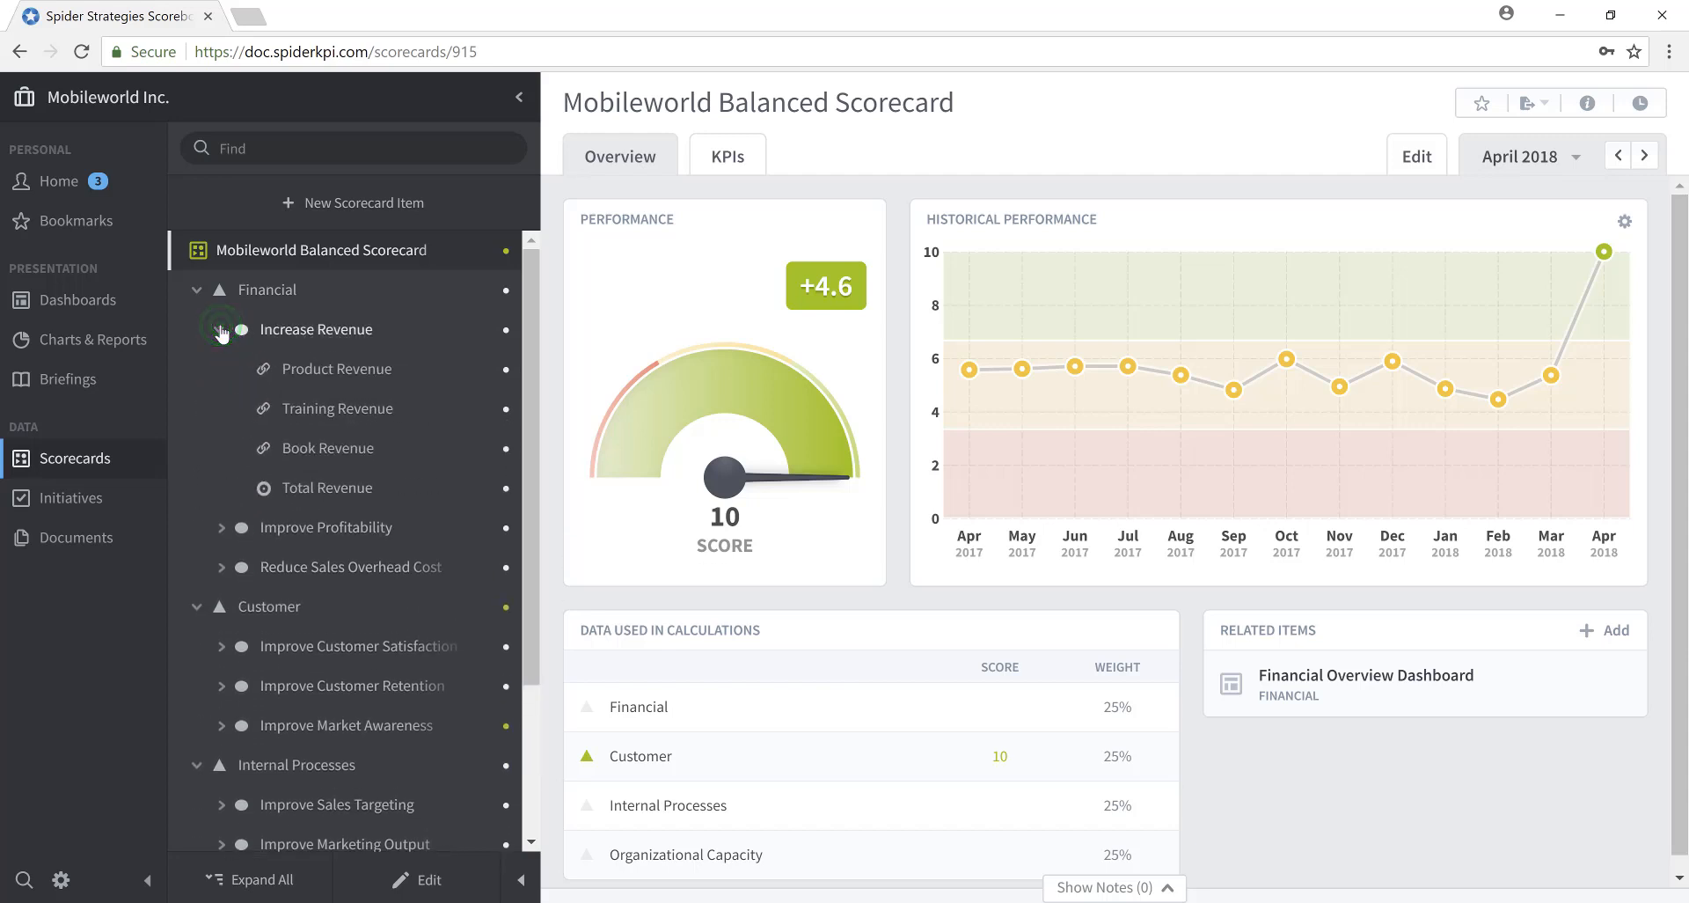
pyautogui.click(353, 371)
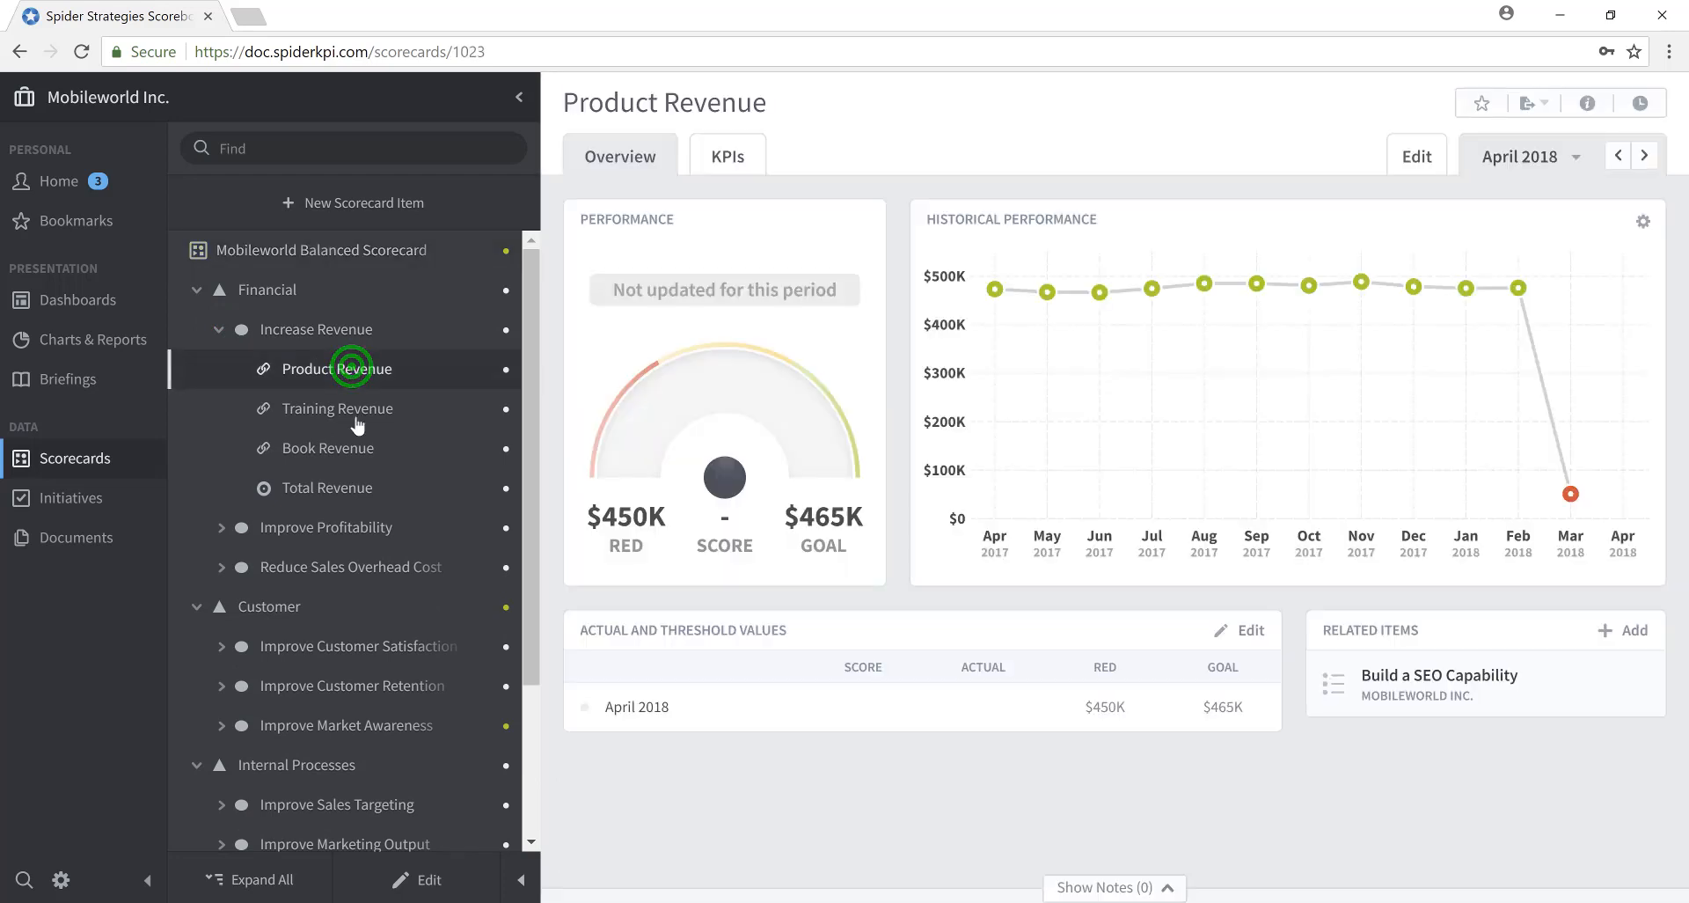
pyautogui.click(358, 412)
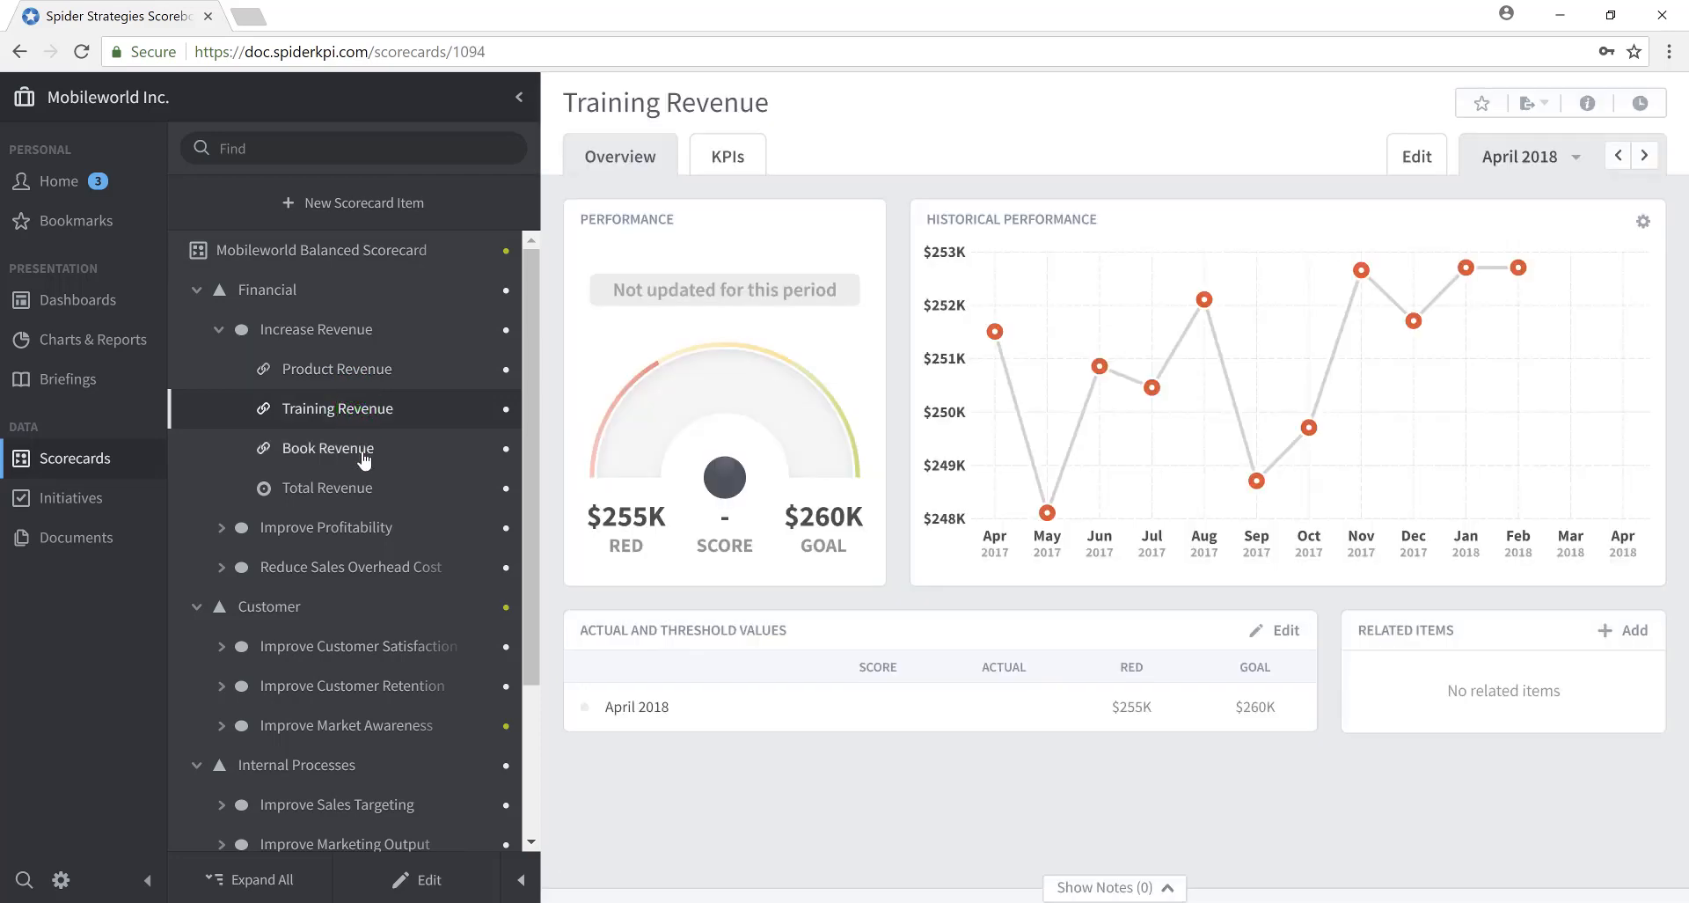
pyautogui.click(360, 452)
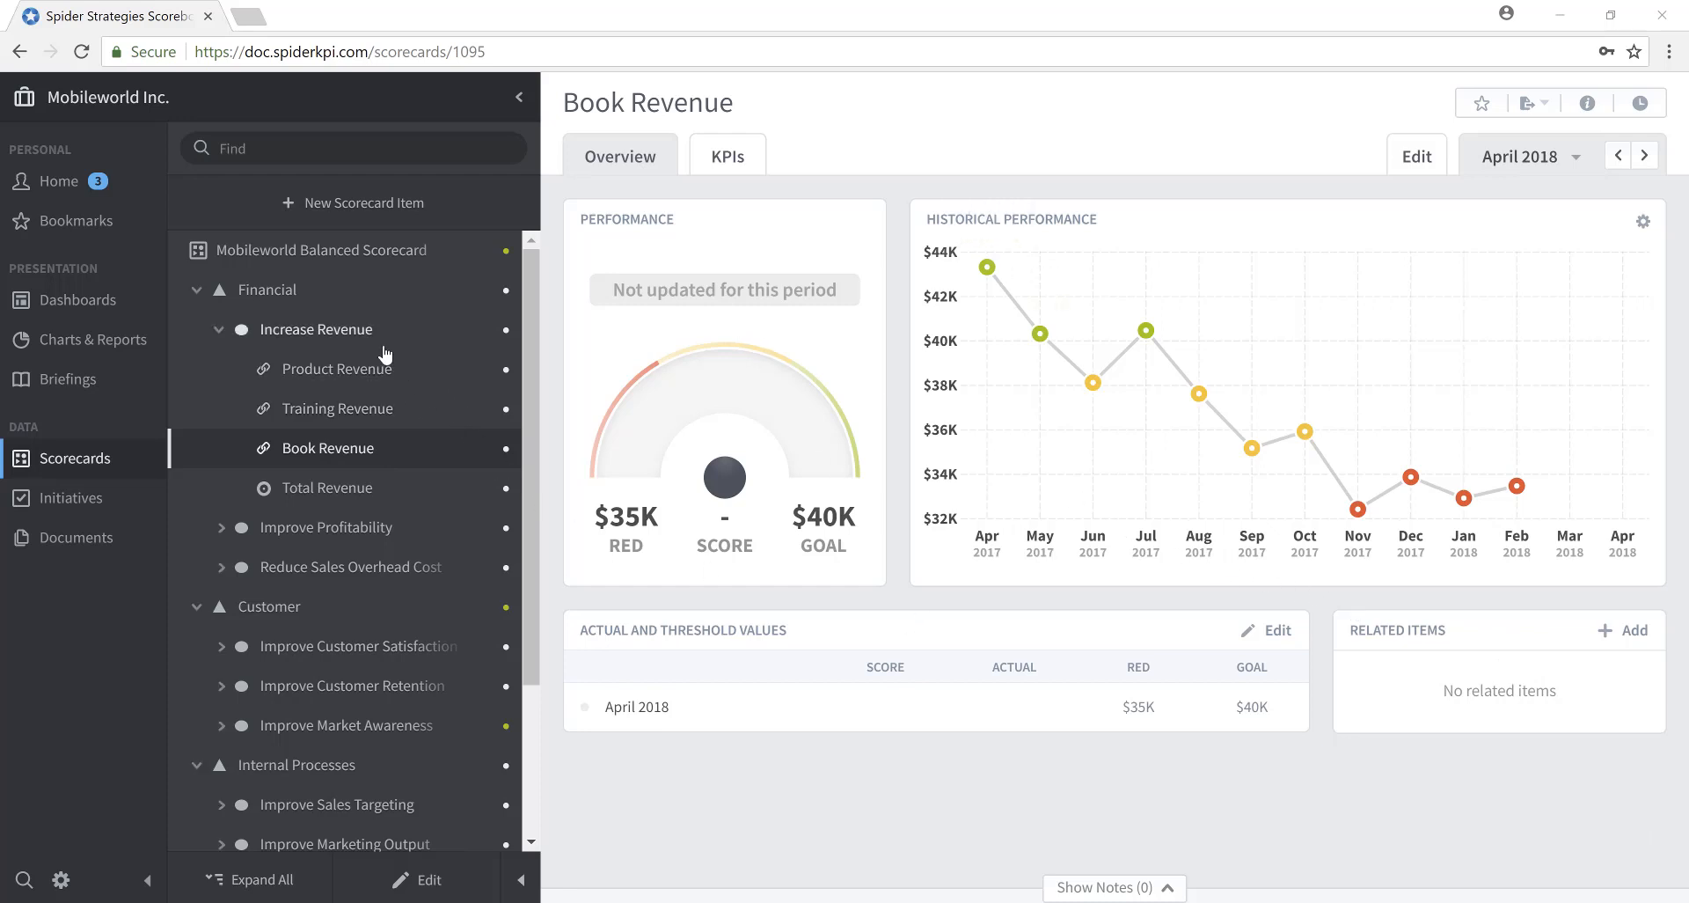
# Switch to the Financial organization and expand Revenue, Cost of Sale and Gross Profit in its Financial Profit and Loss scorecard
pyautogui.click(194, 107)
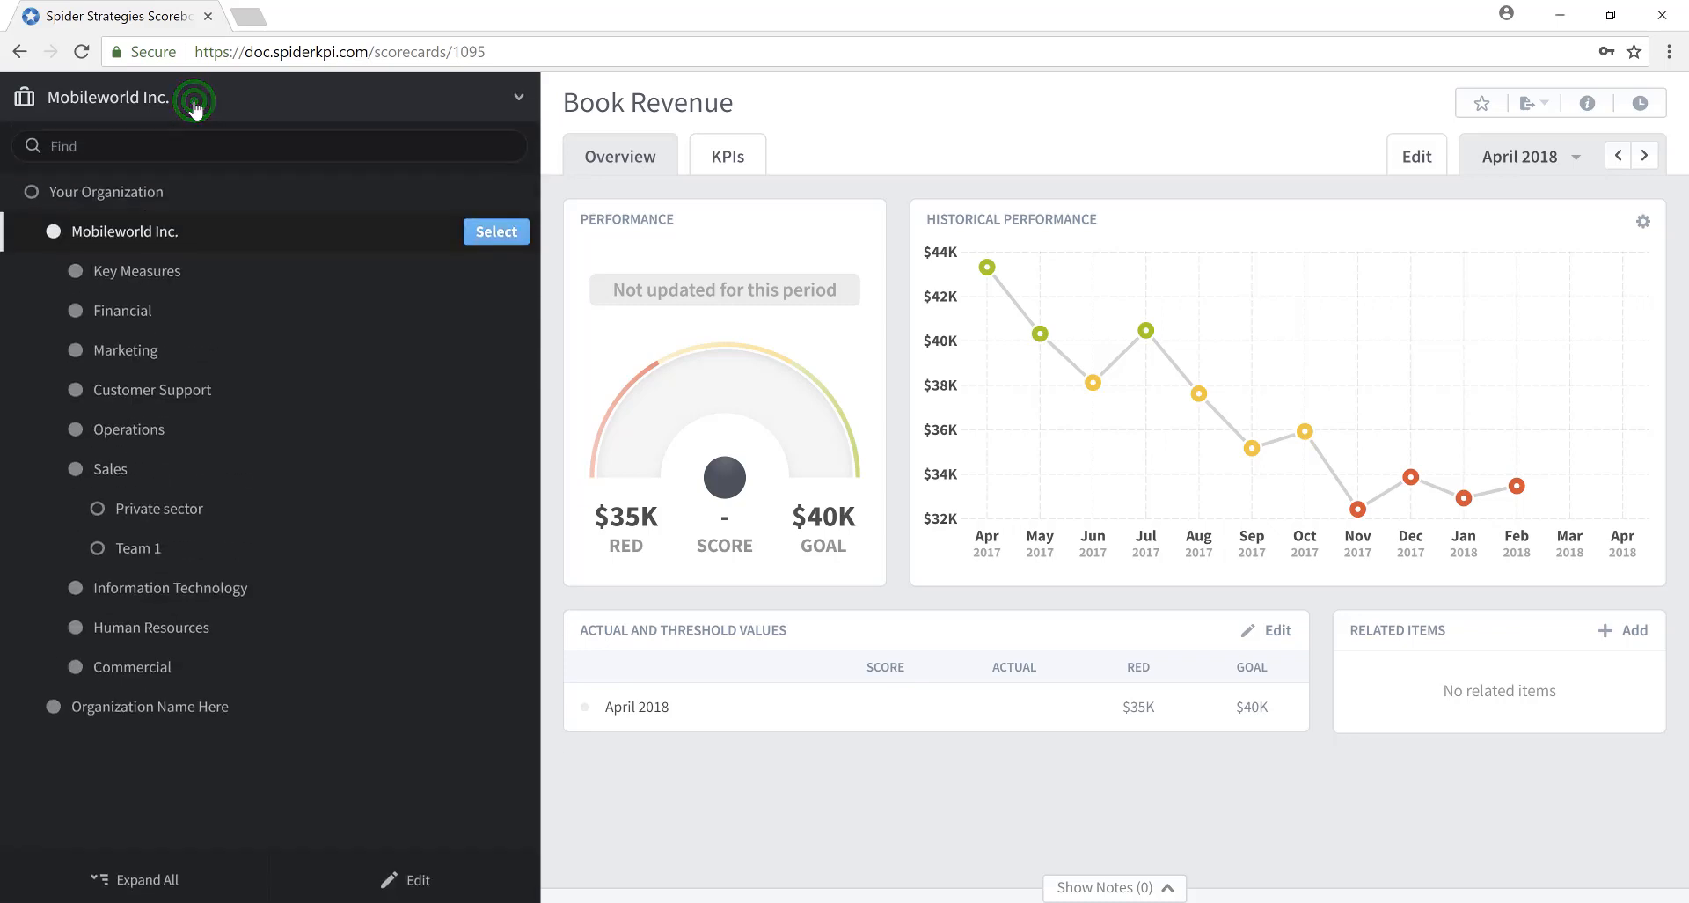
pyautogui.click(134, 319)
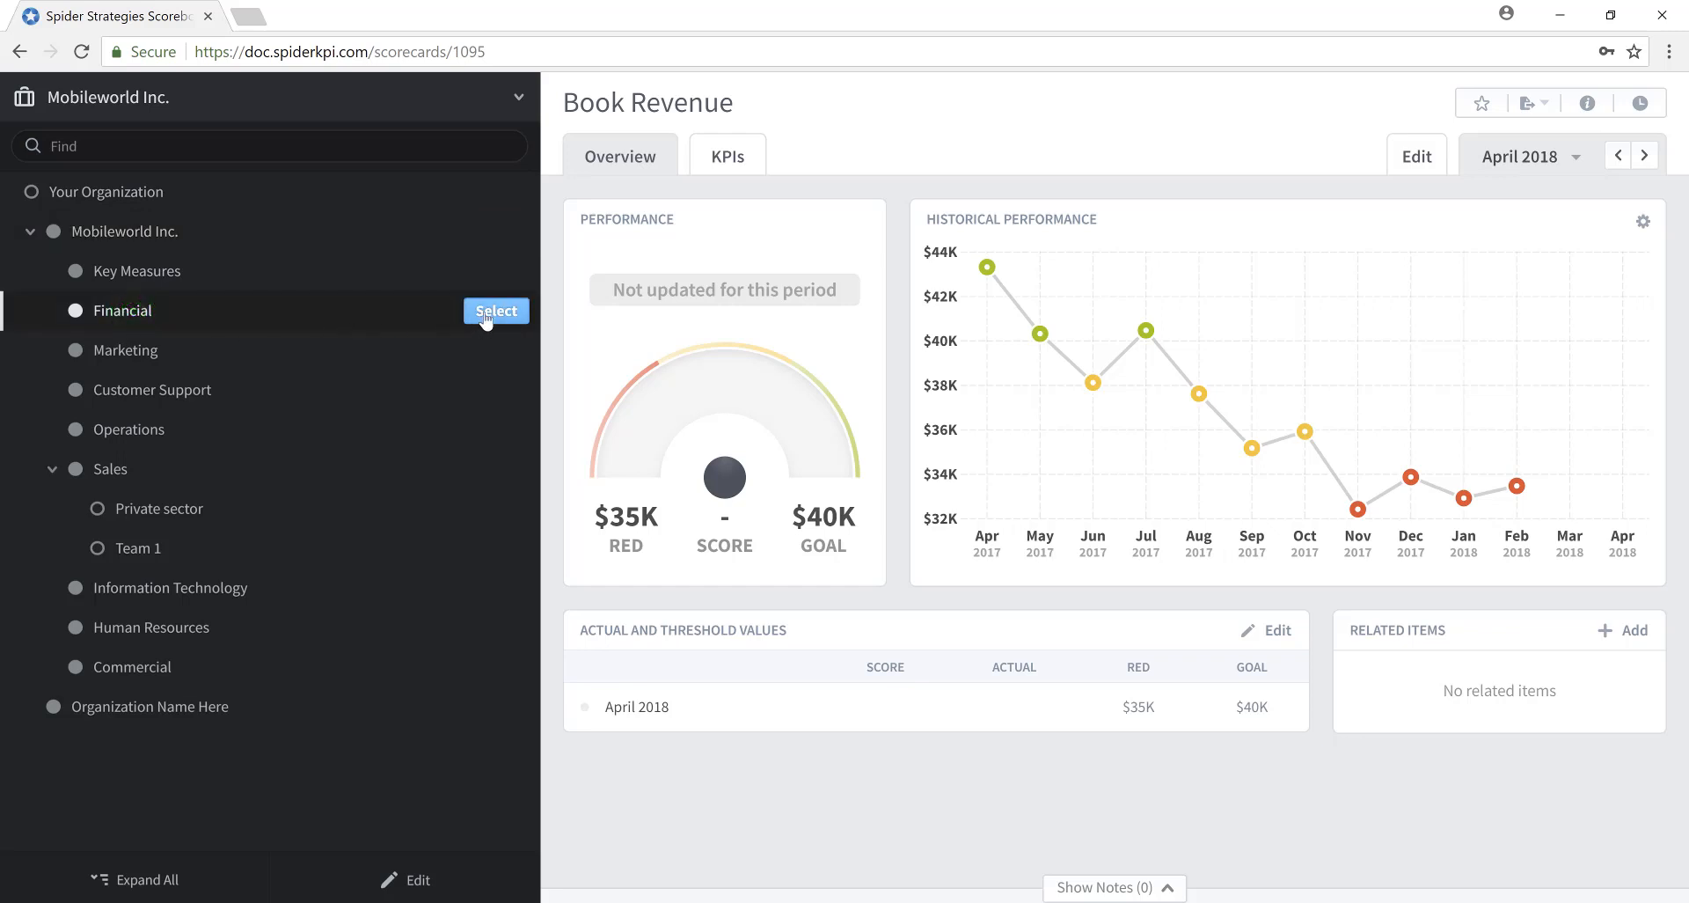
pyautogui.click(496, 311)
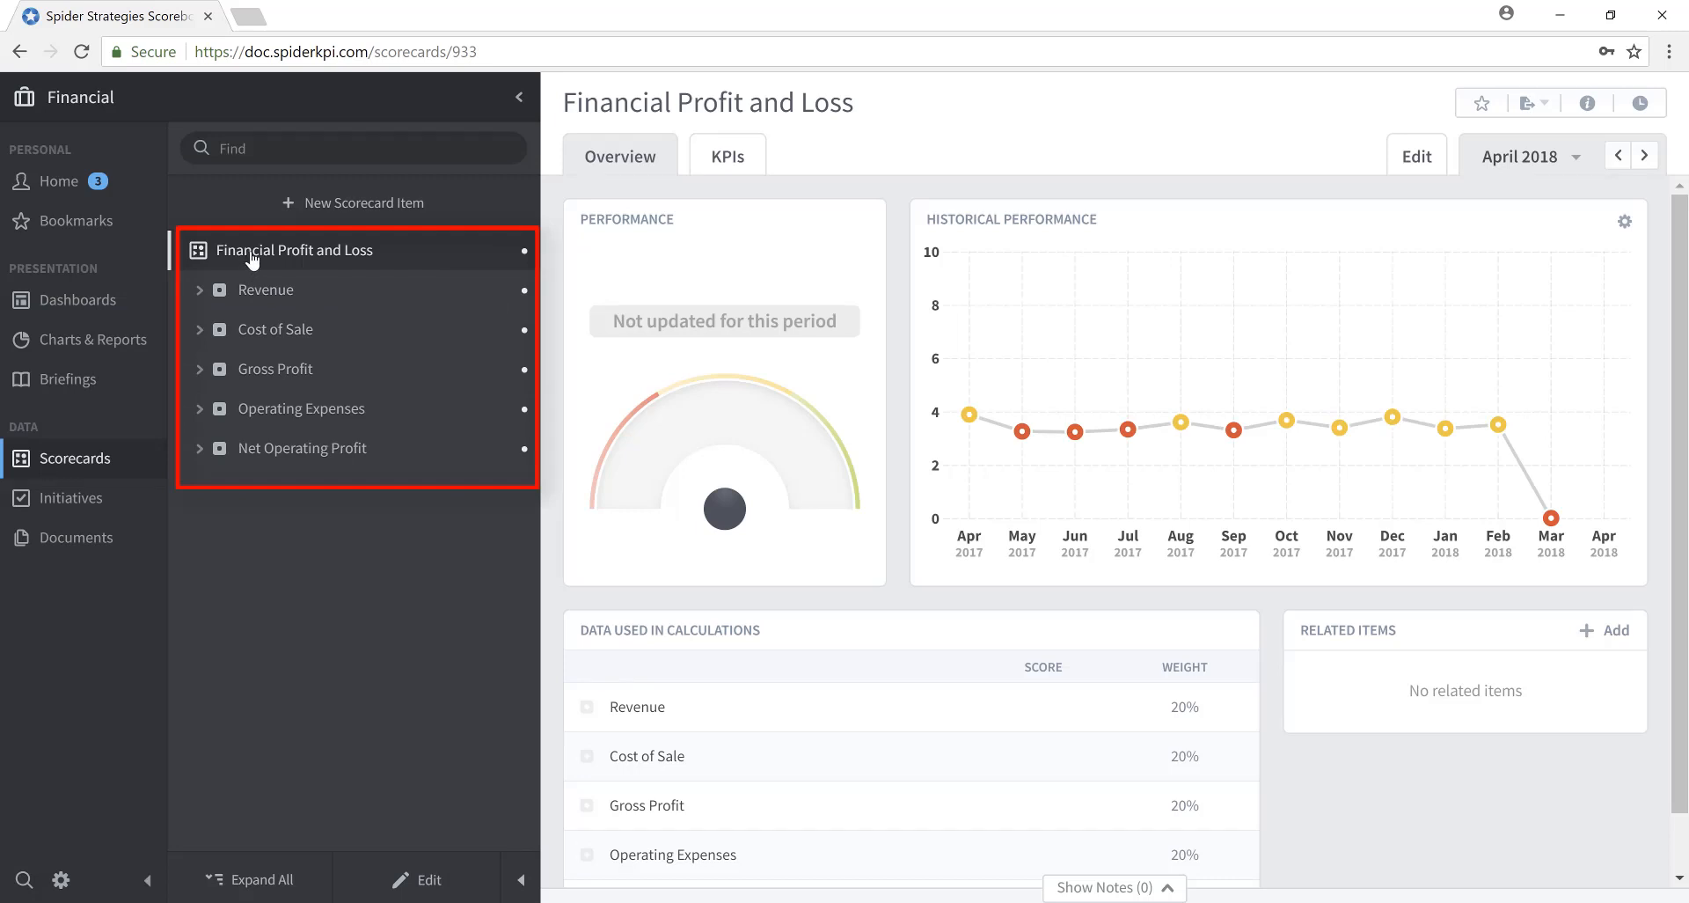
pyautogui.click(200, 291)
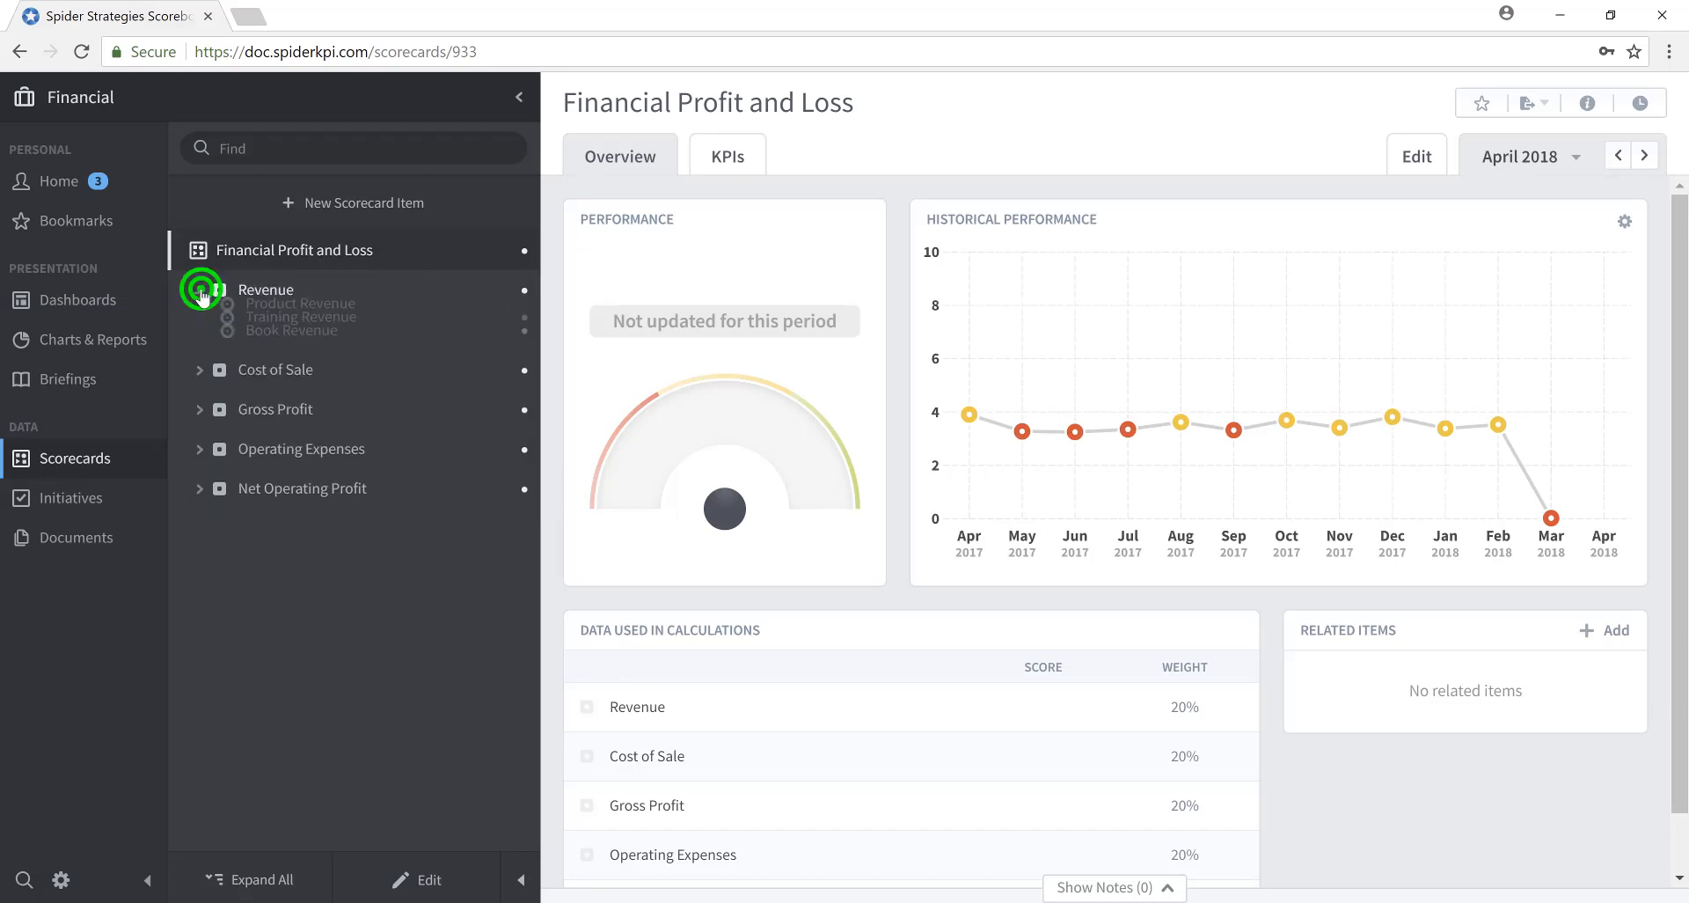
pyautogui.click(200, 449)
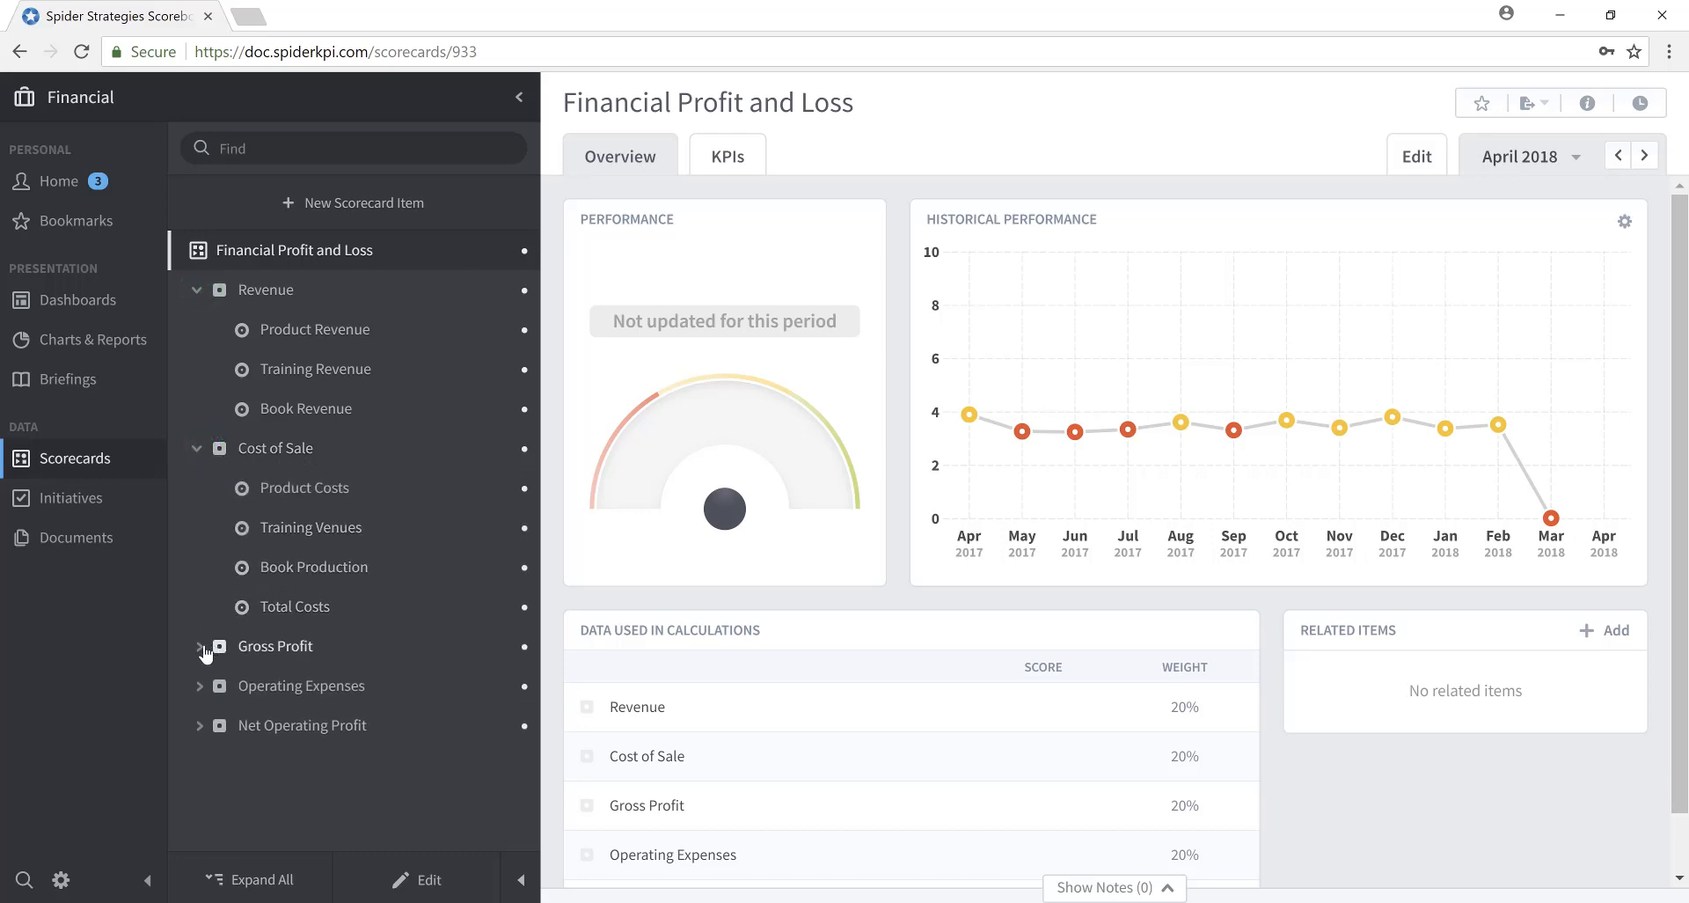
pyautogui.click(200, 648)
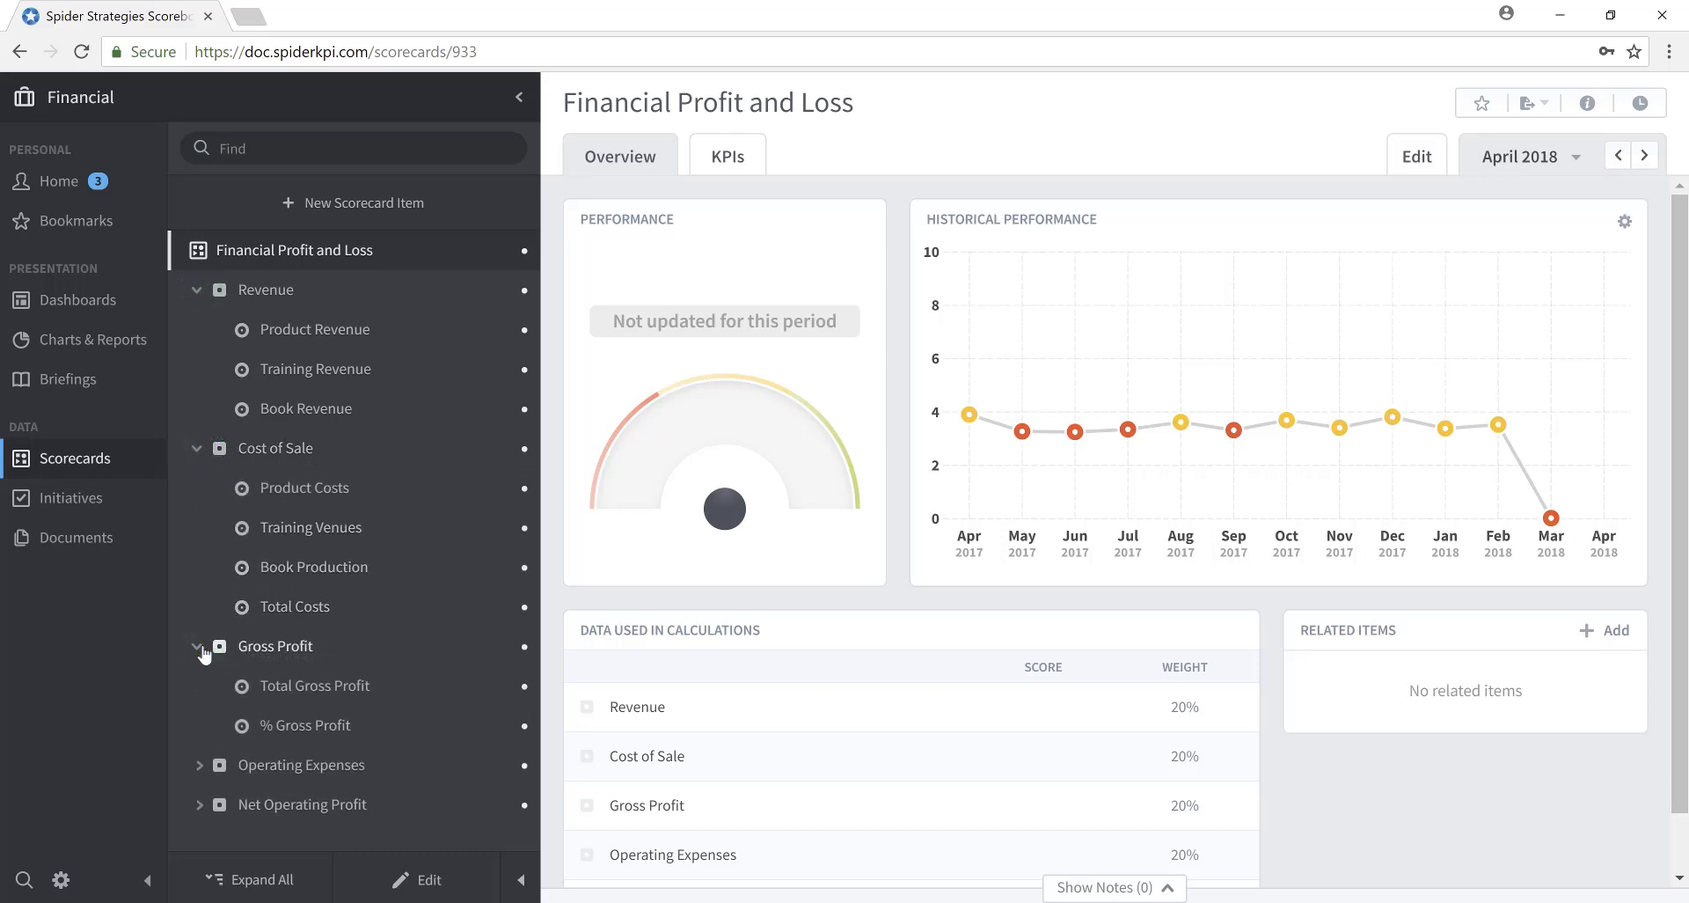
# View the Product Revenue, Training Revenue and Book Revenue KPIs in the Financial Profit and Loss scorecard
pyautogui.click(307, 336)
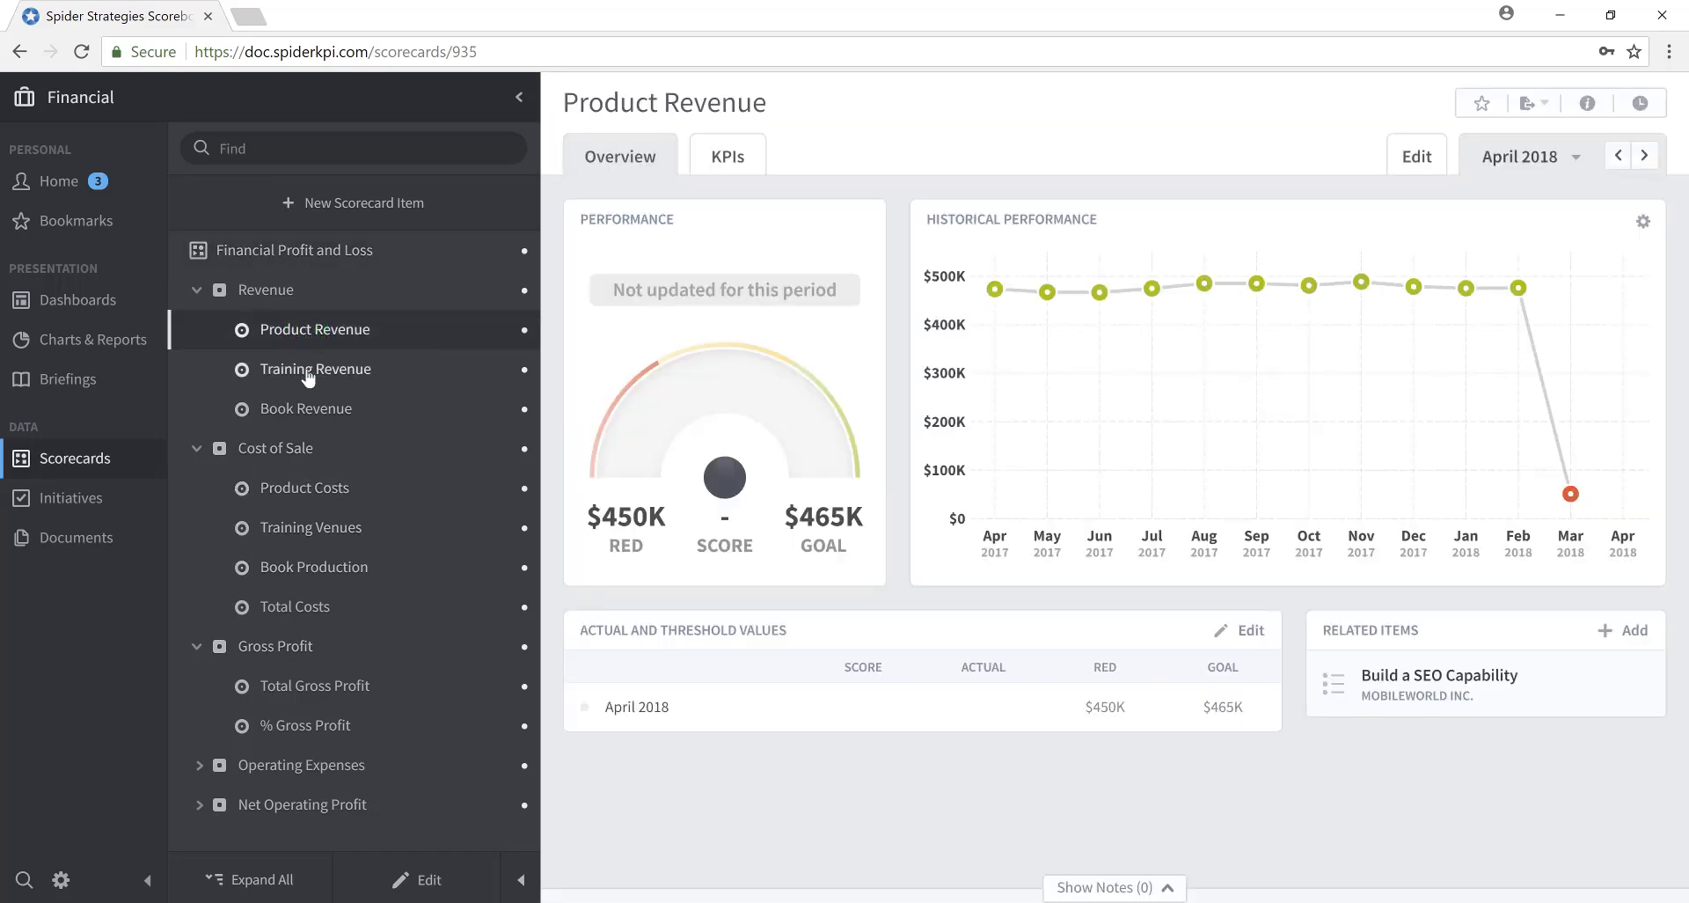
pyautogui.click(305, 368)
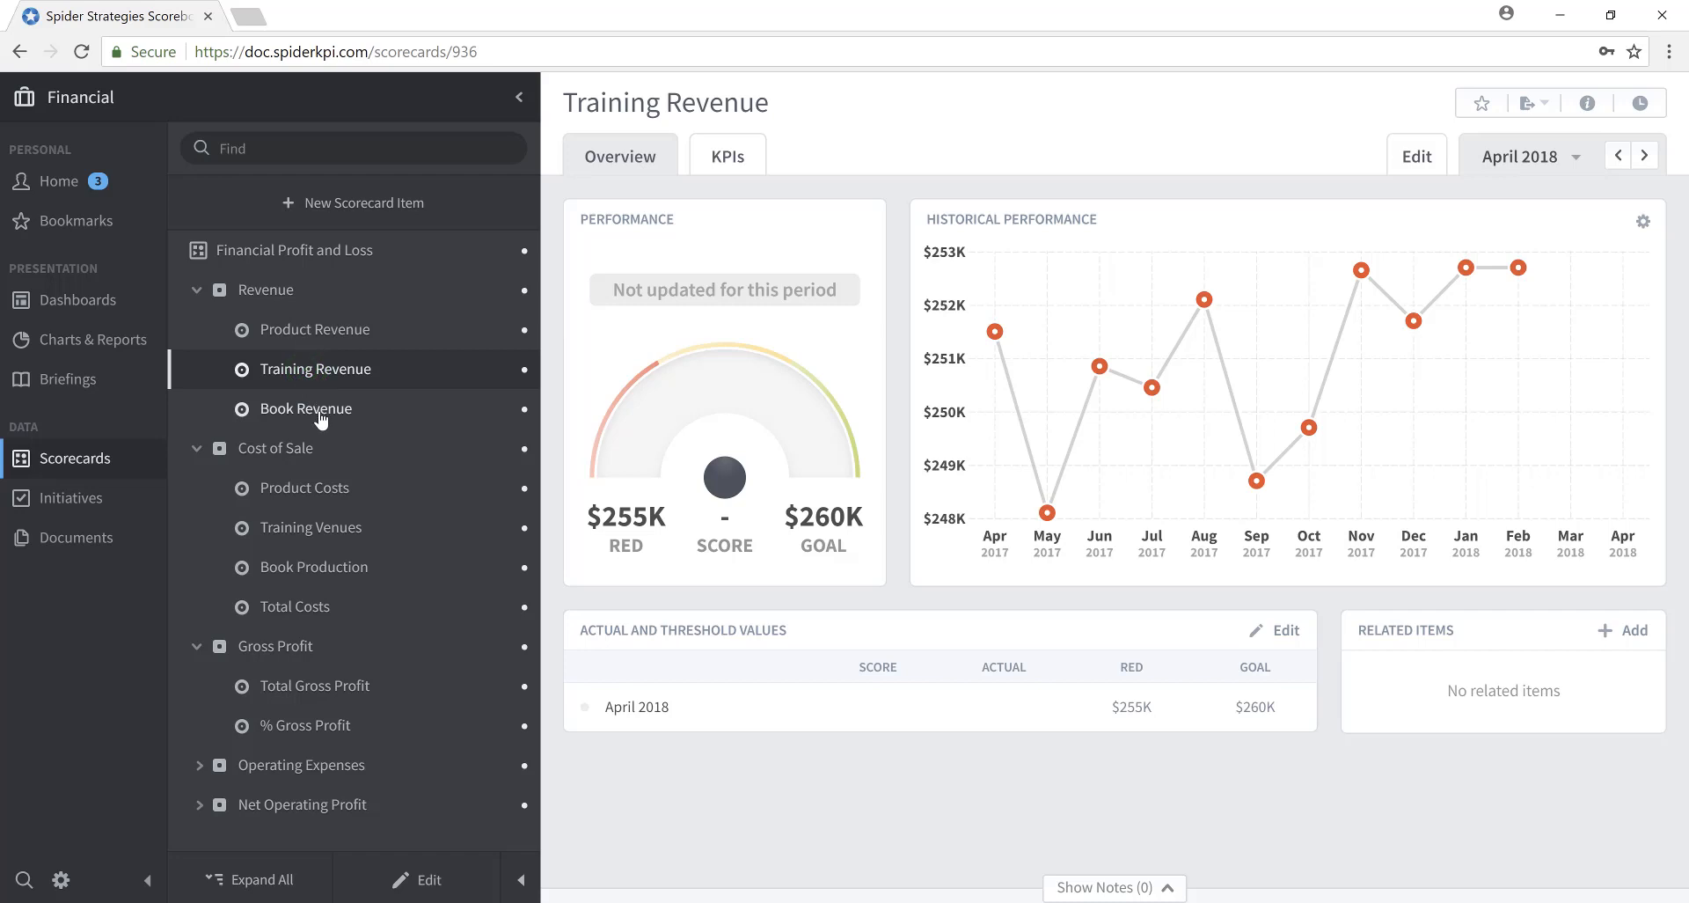
pyautogui.click(318, 410)
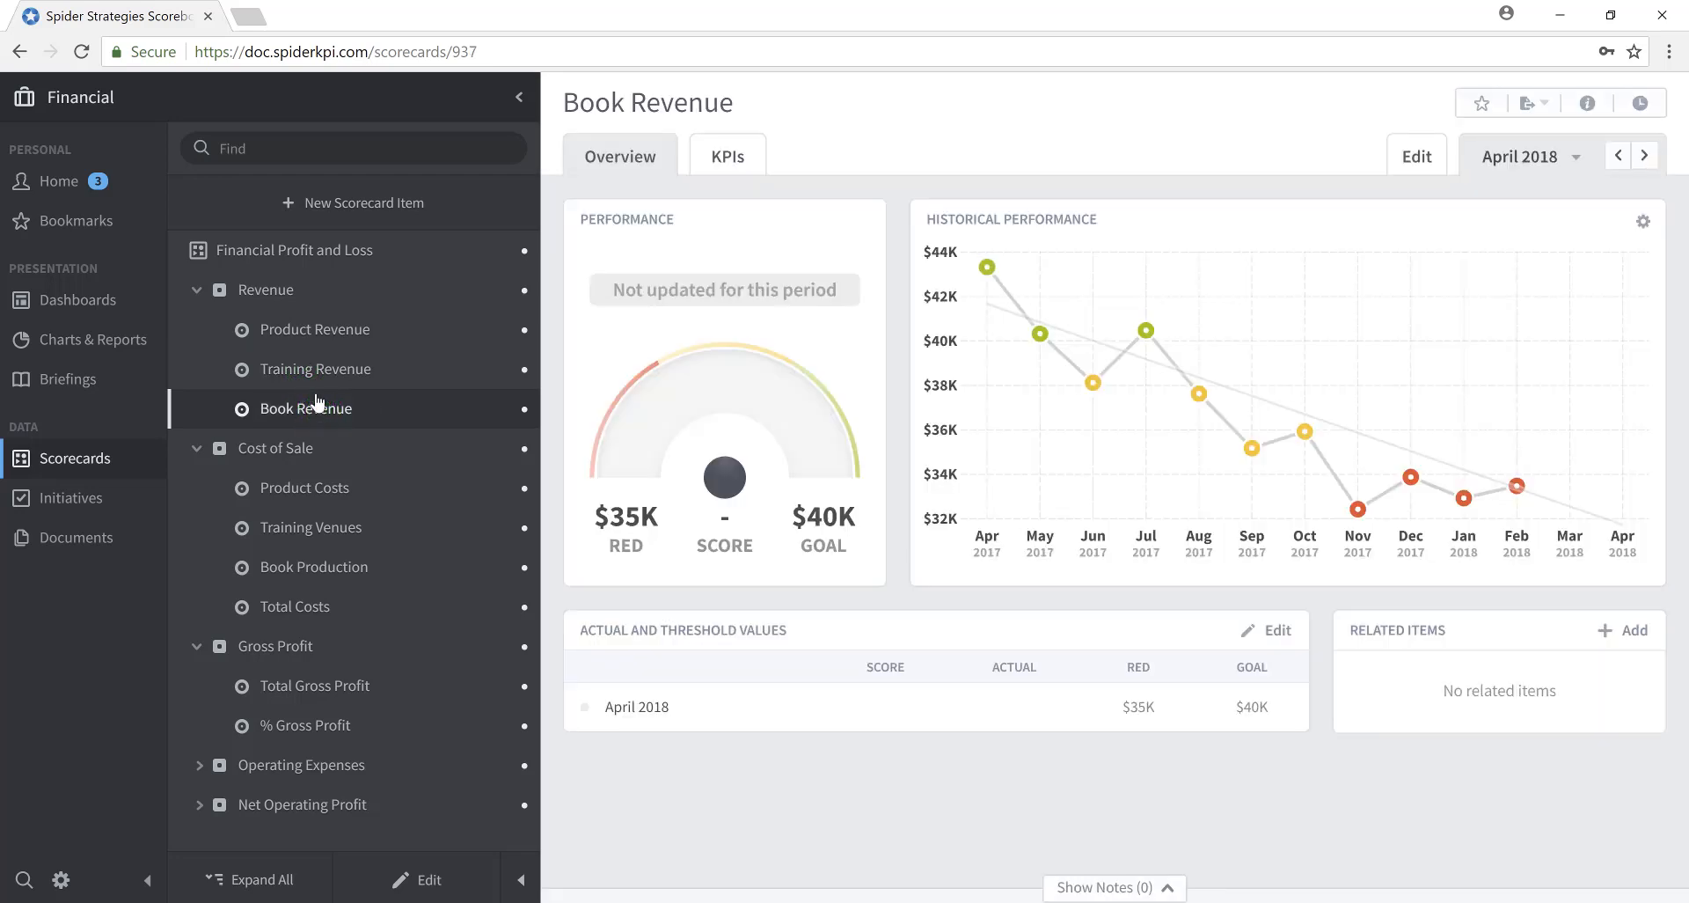
# Switch to the Marketing organization and expand its Improve Brand Awareness and Increase Lead Generation objectives
pyautogui.click(186, 101)
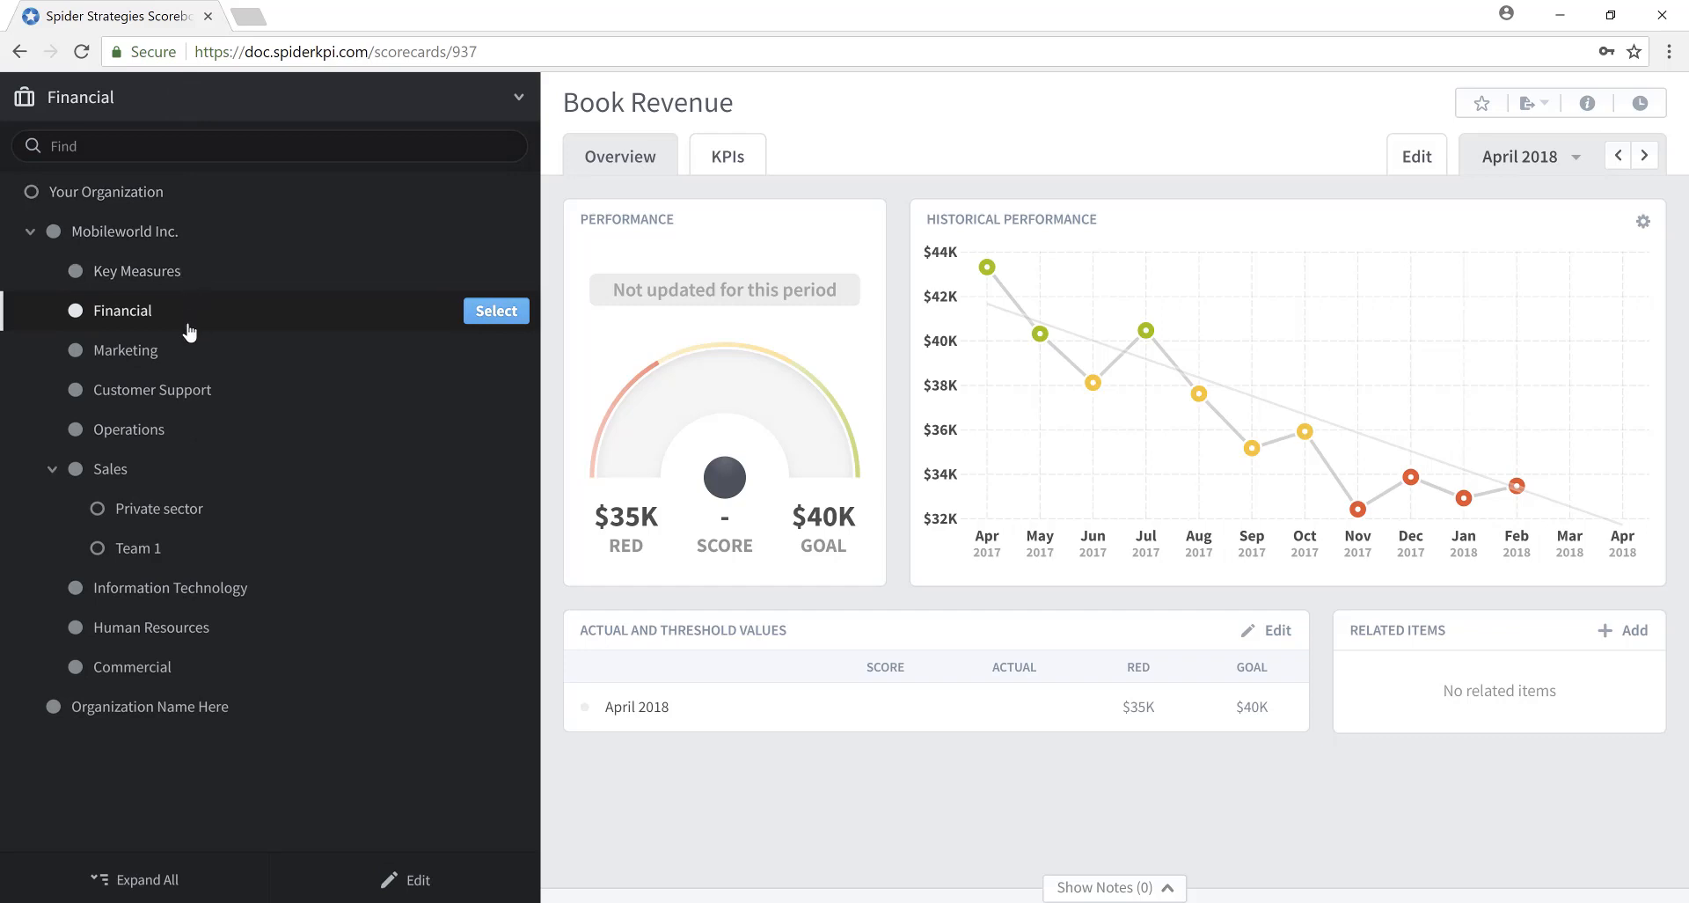
pyautogui.click(134, 359)
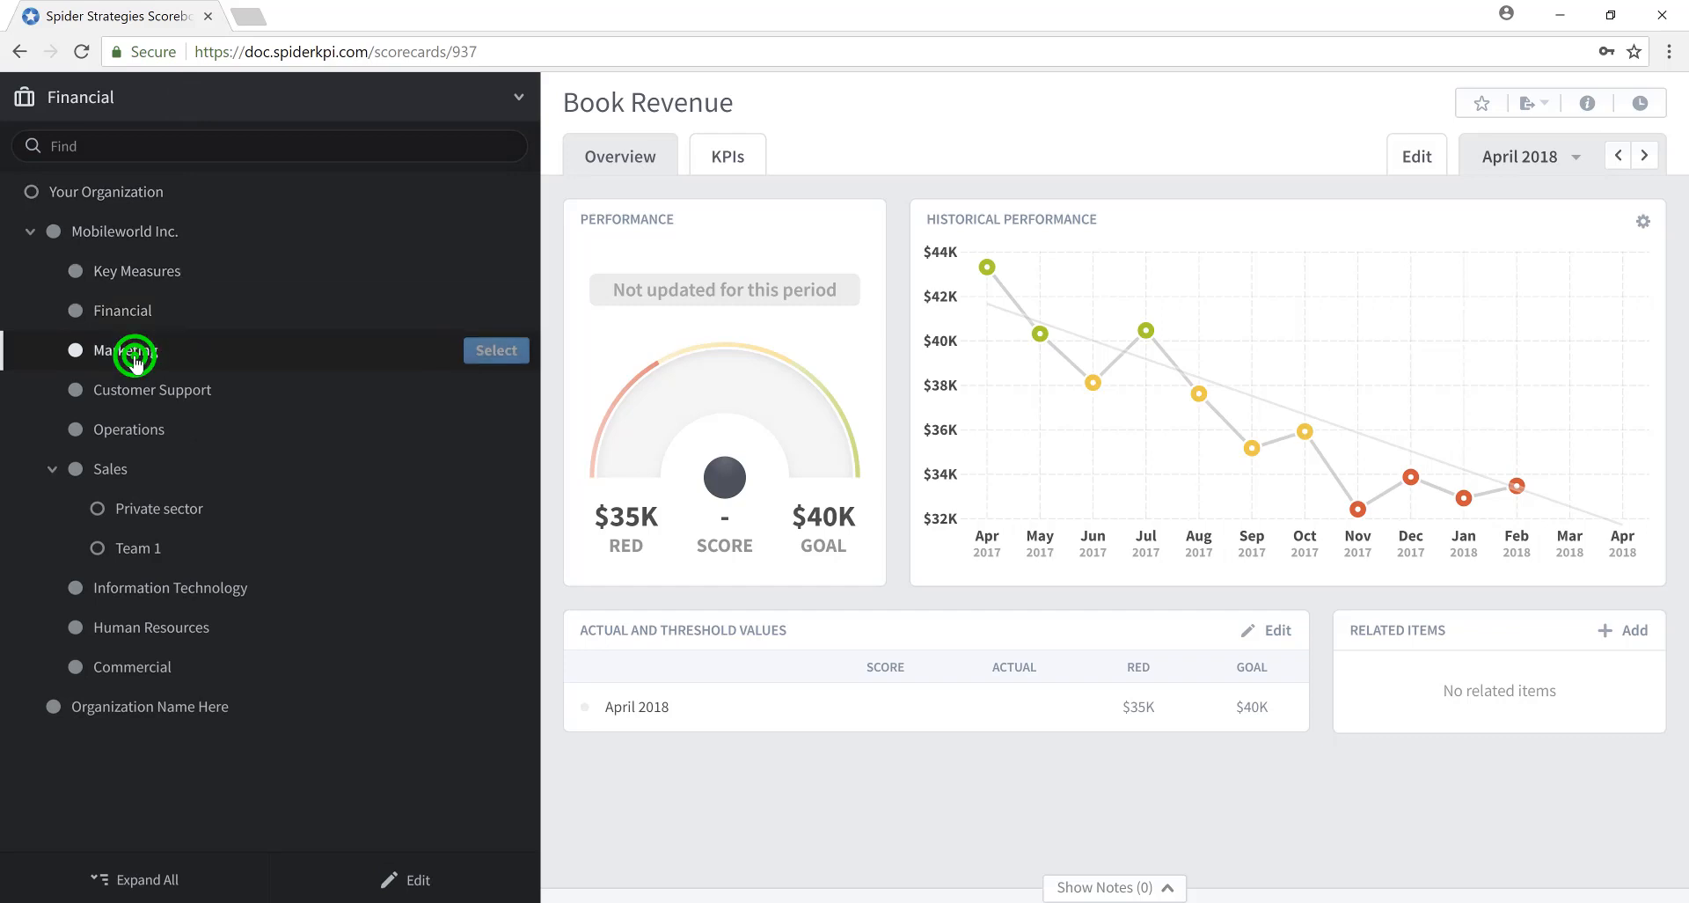
pyautogui.click(486, 353)
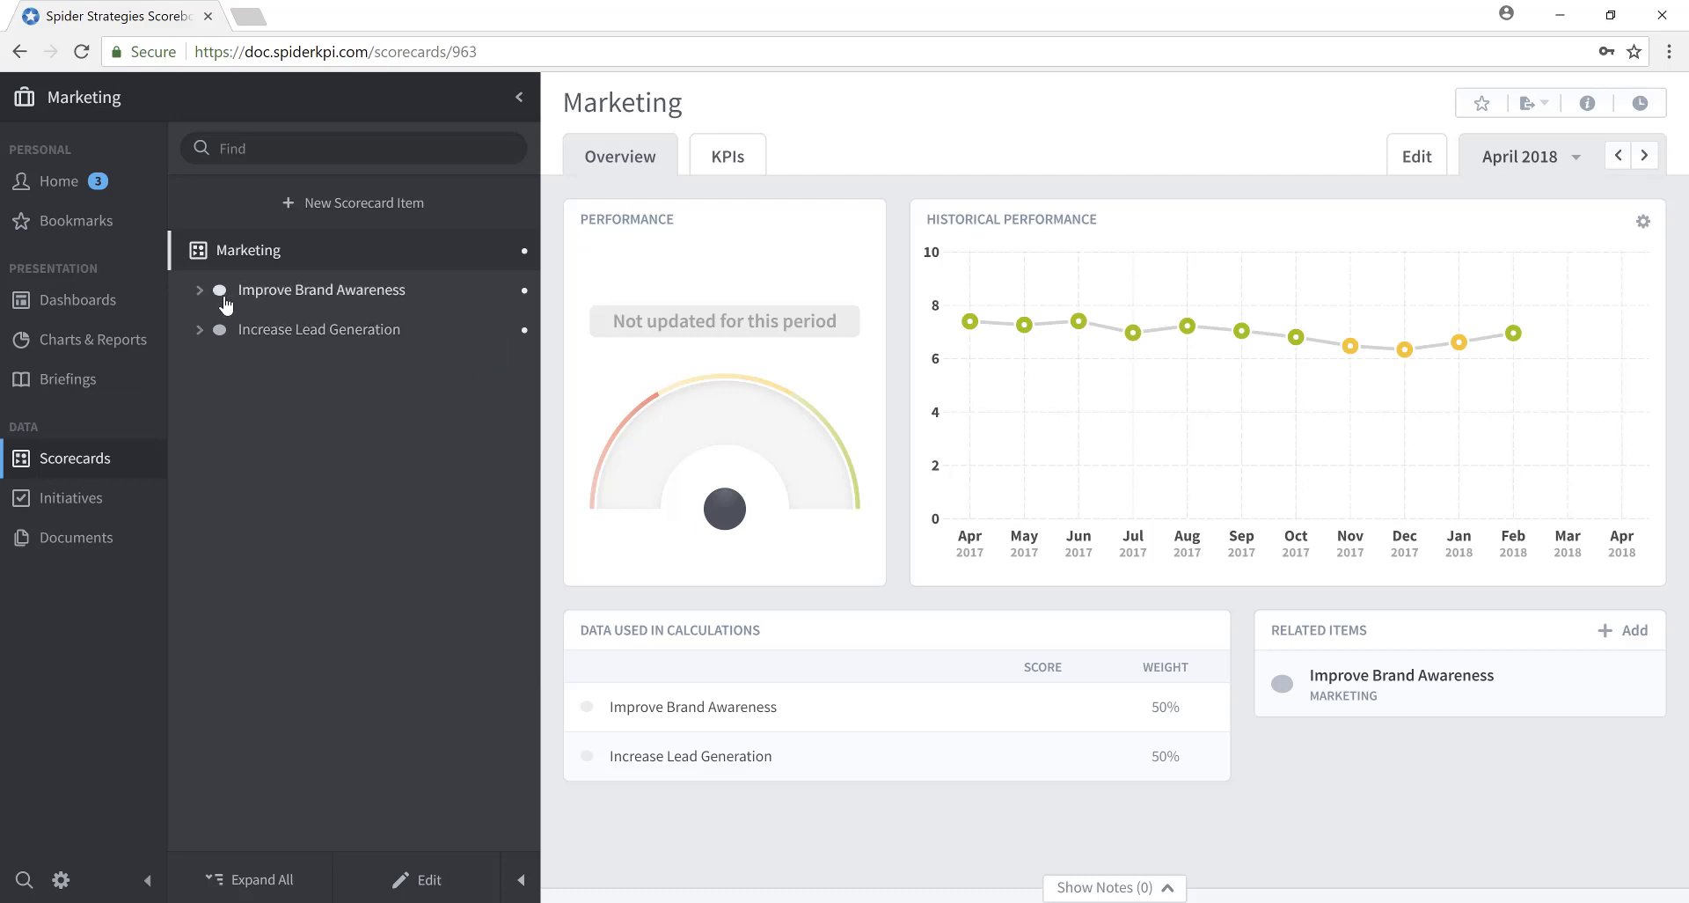
pyautogui.click(197, 292)
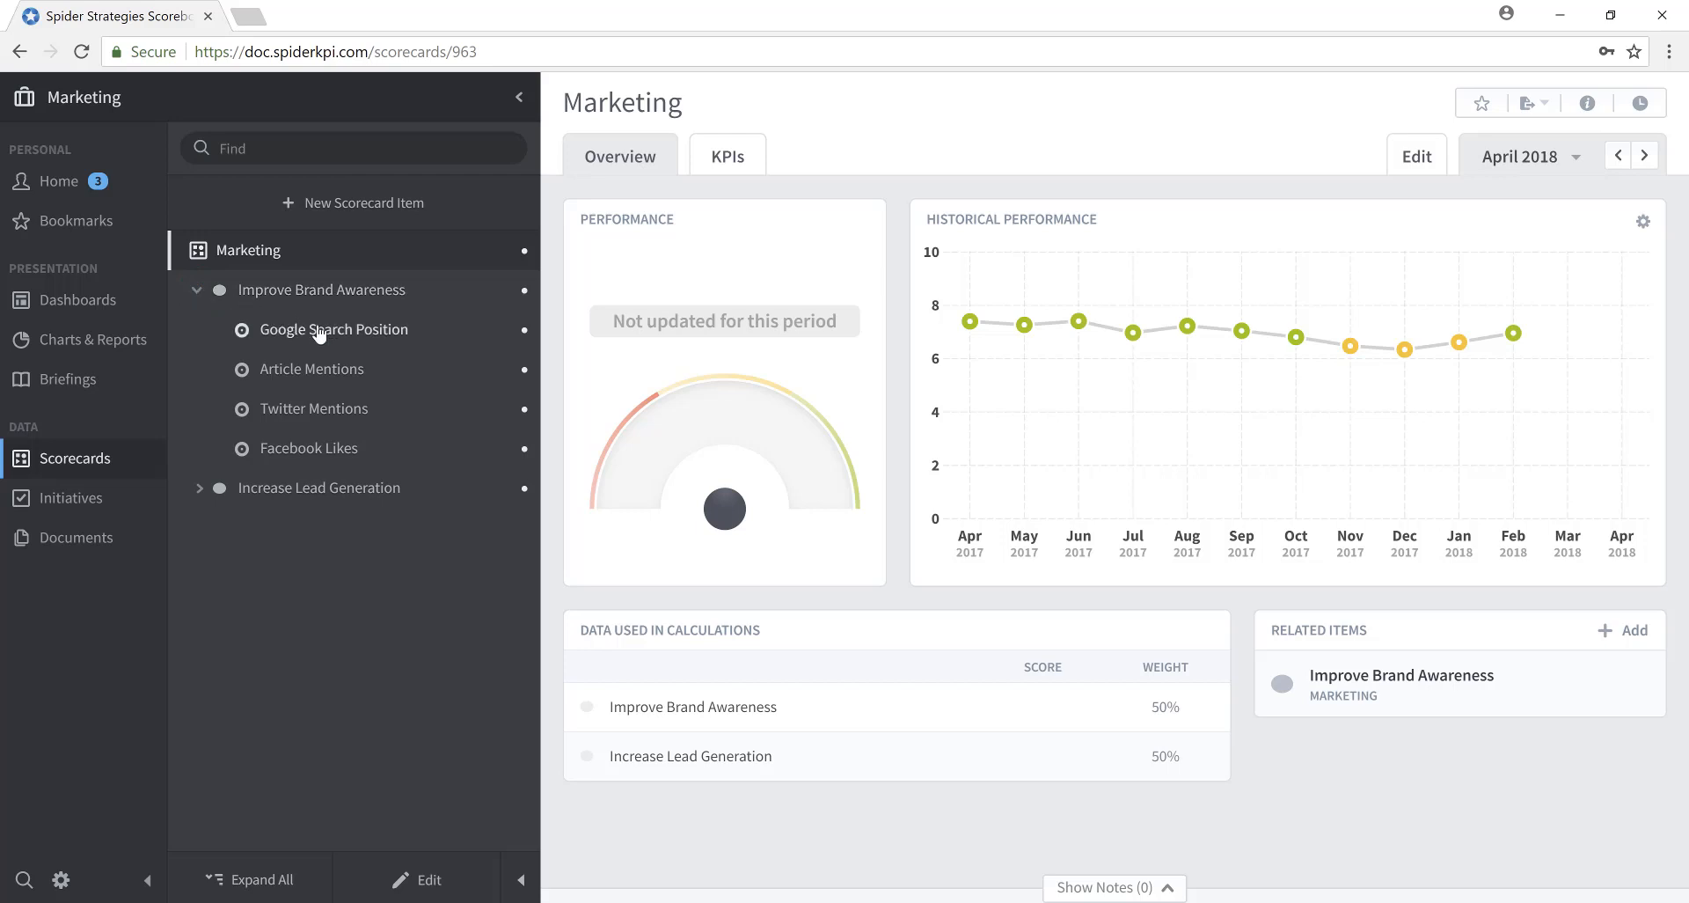
pyautogui.click(201, 488)
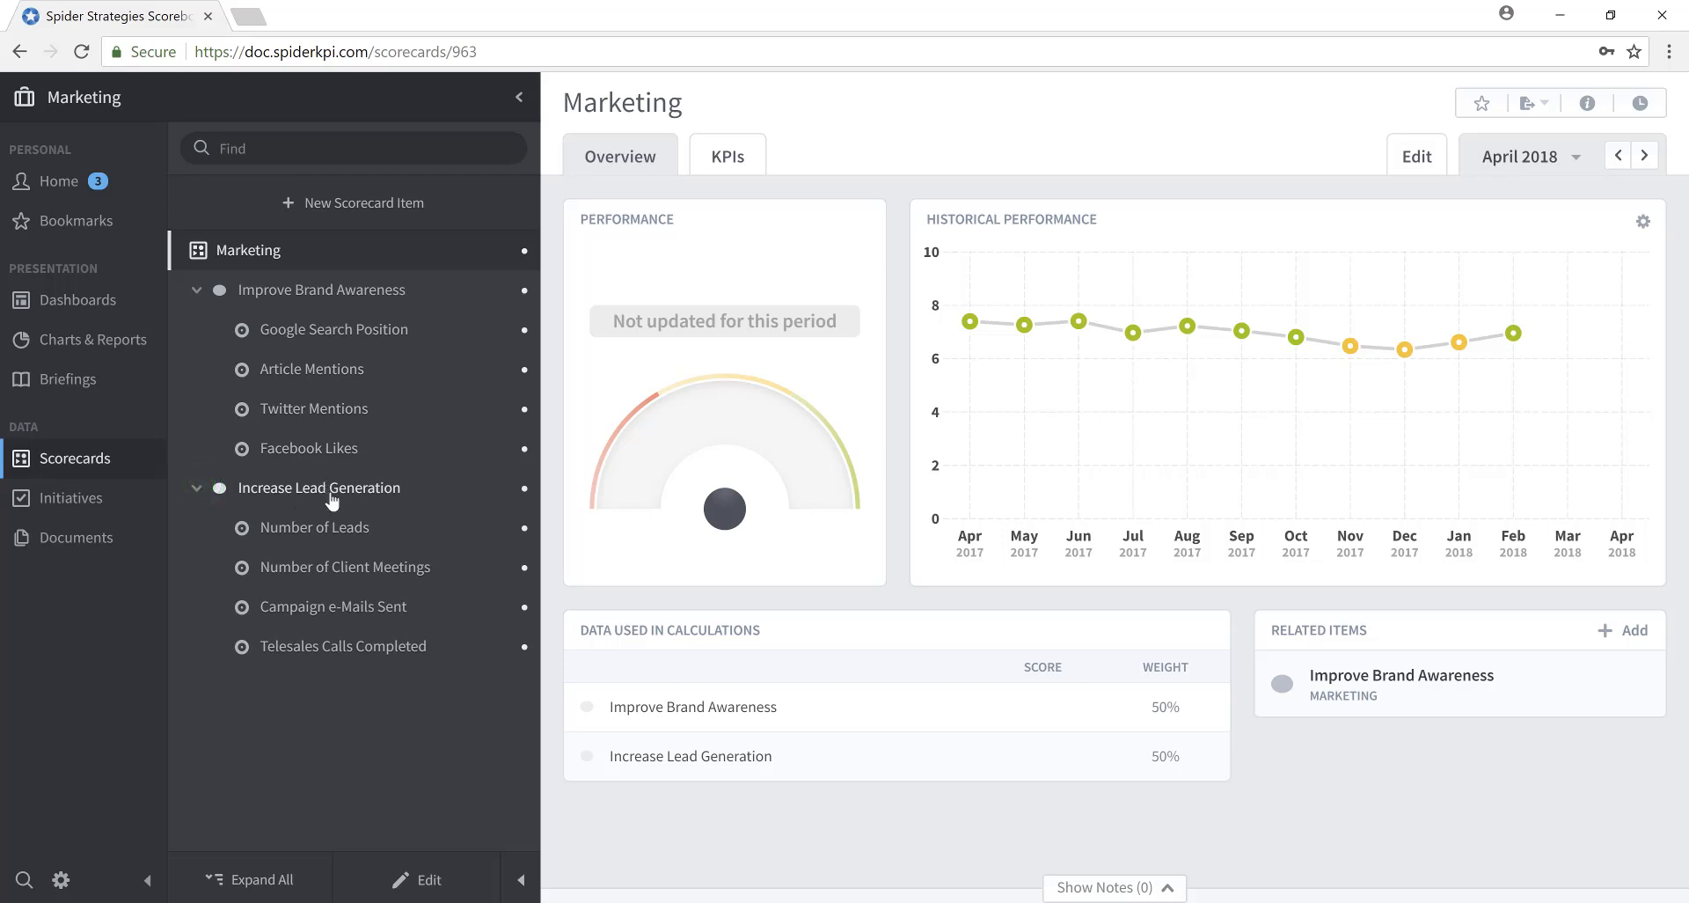
# Switch to the Human Resources organization to show its scorecard
pyautogui.click(161, 101)
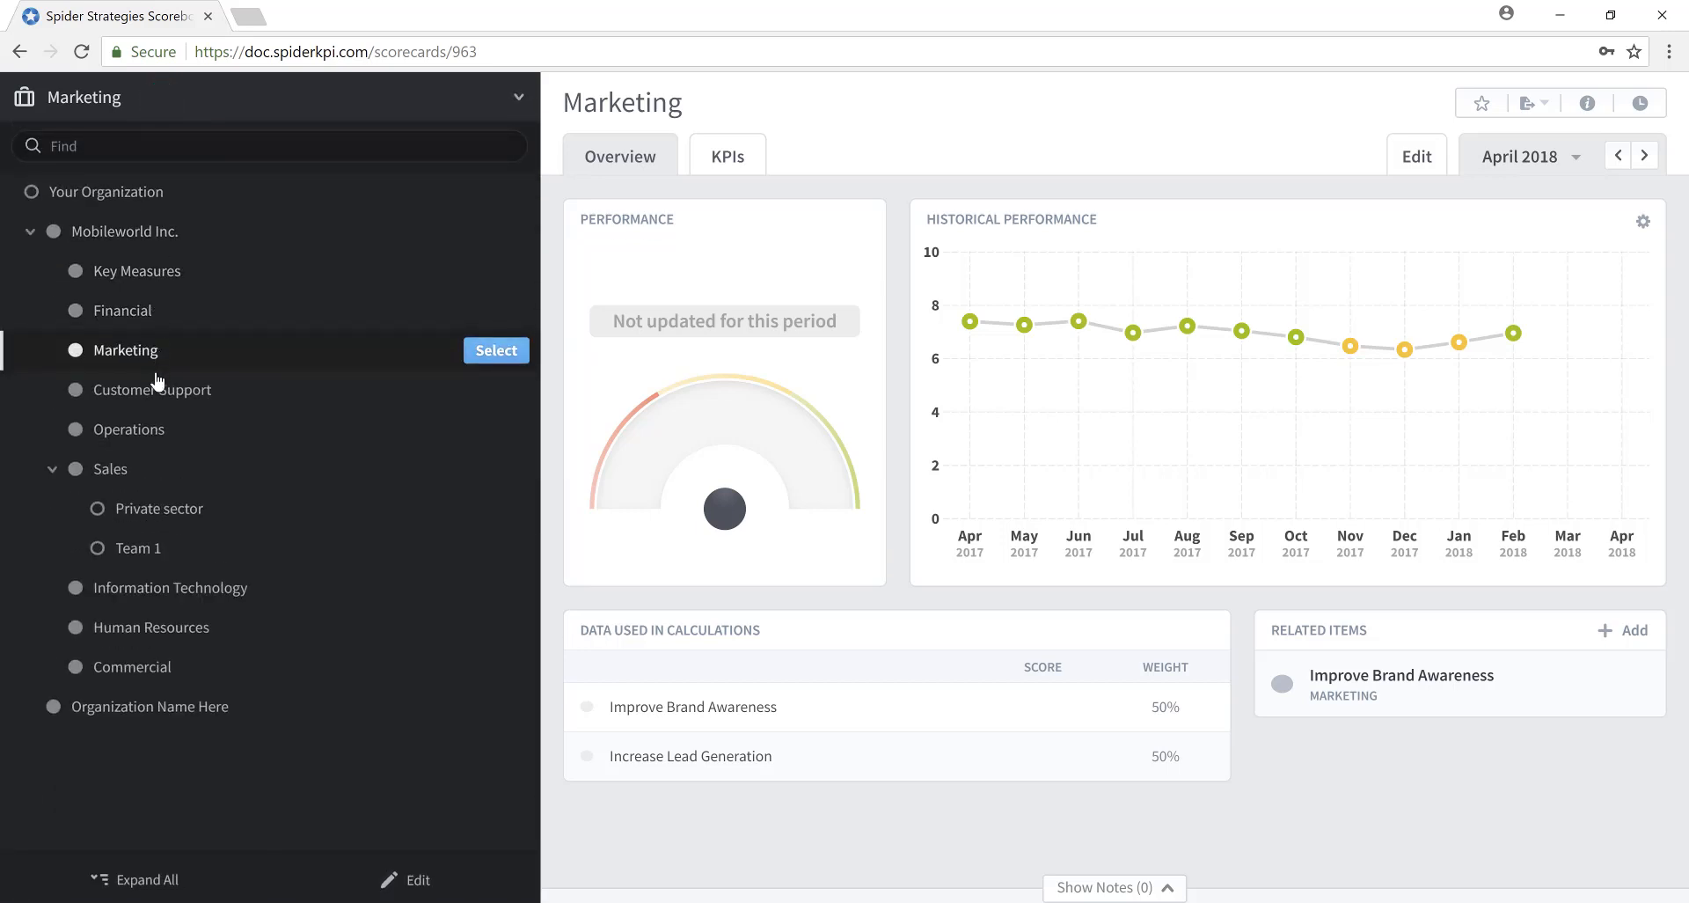
pyautogui.click(141, 627)
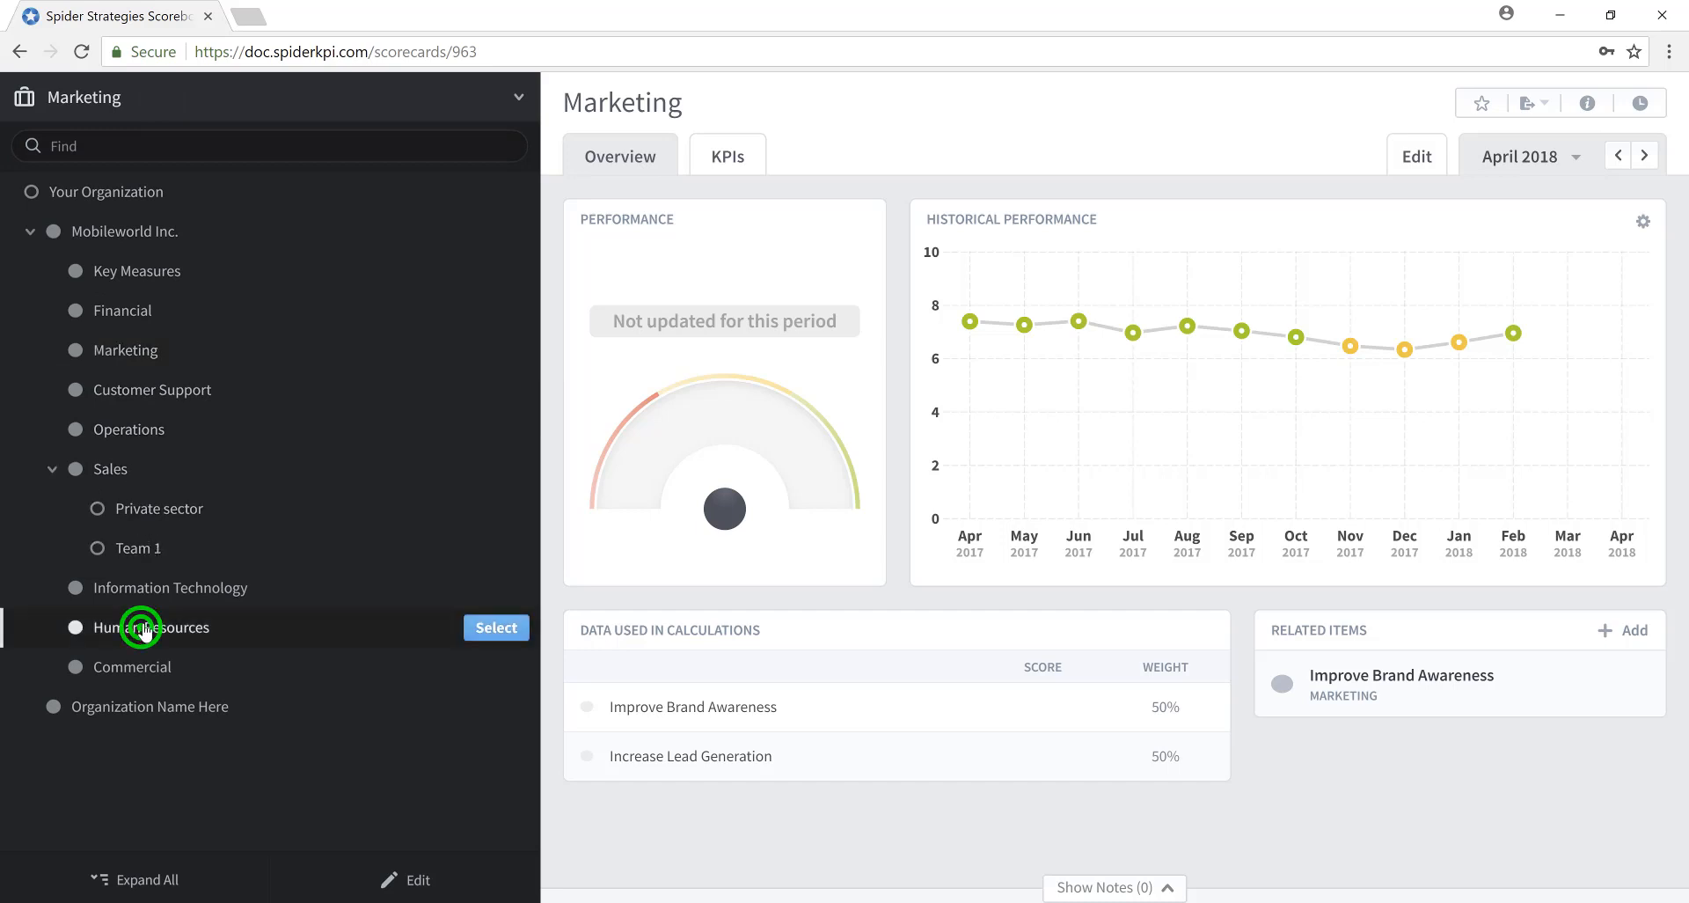
pyautogui.click(493, 627)
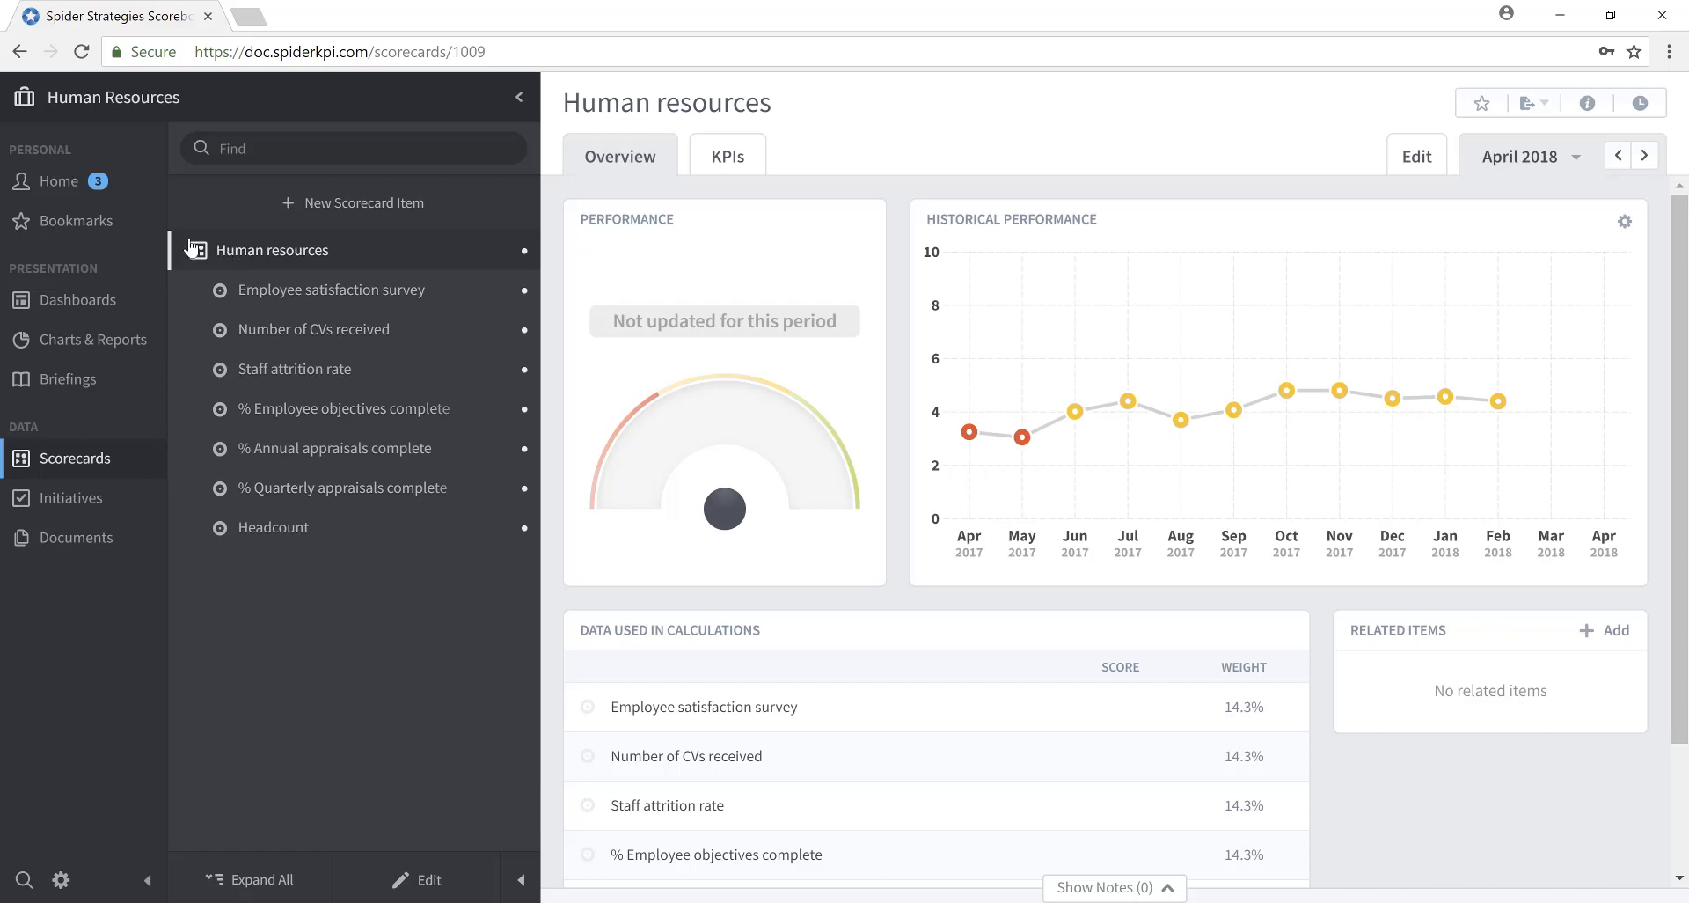
# View the Employee satisfaction survey, Number of CVs received and Staff attrition rate KPIs in the Human resources scorecard
pyautogui.click(283, 295)
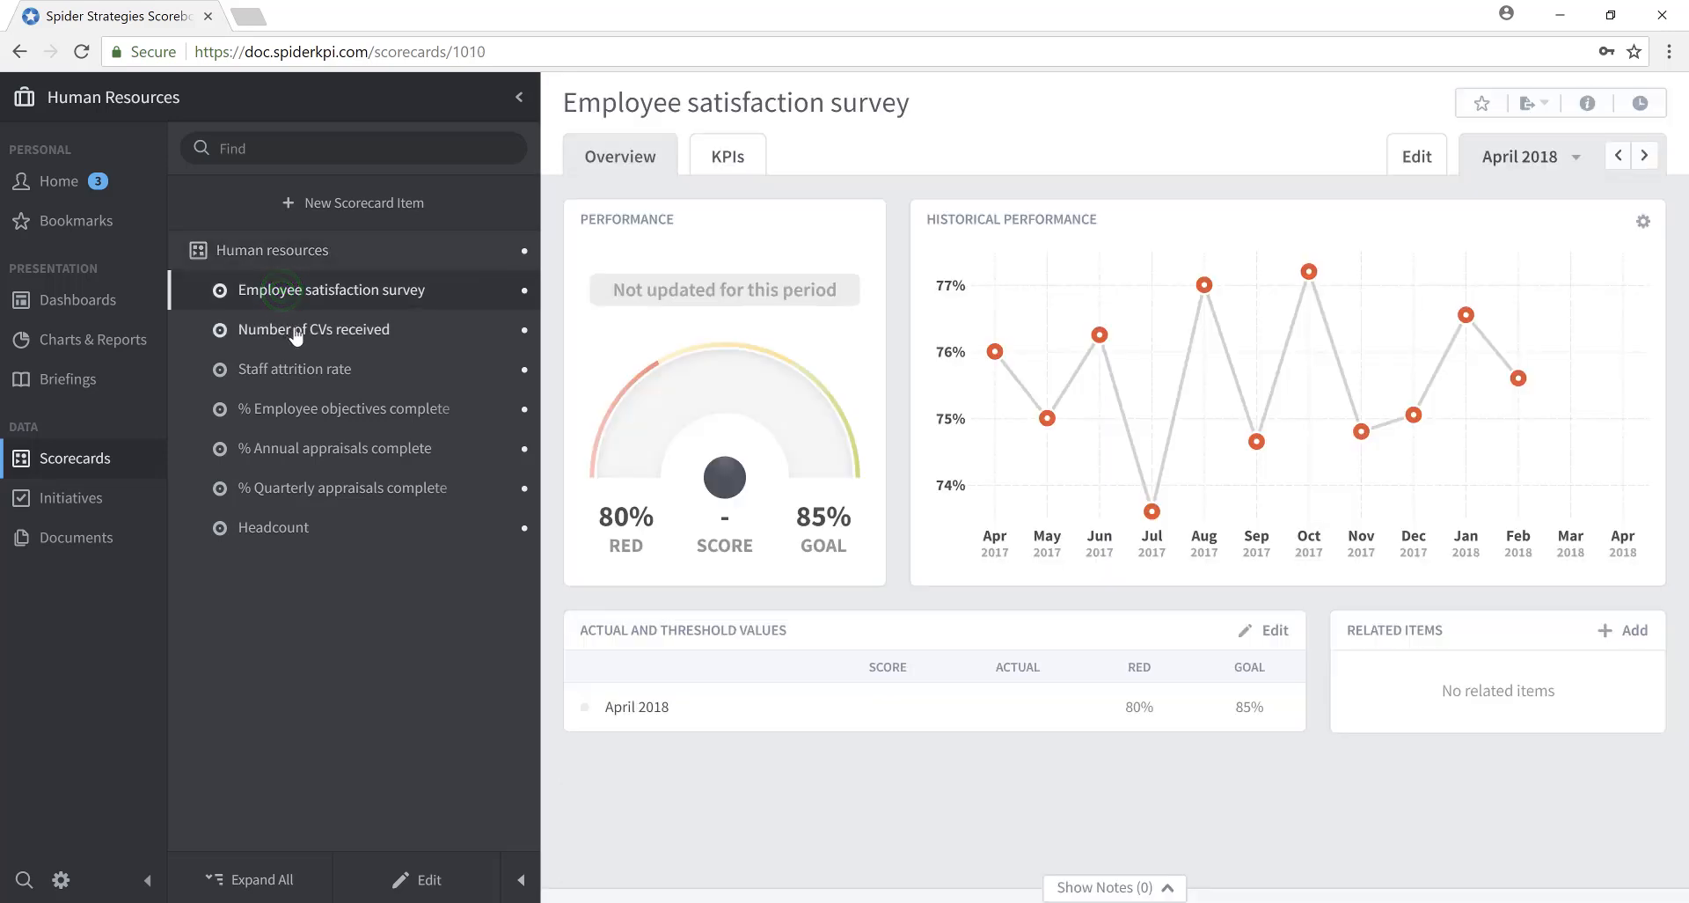
pyautogui.click(294, 329)
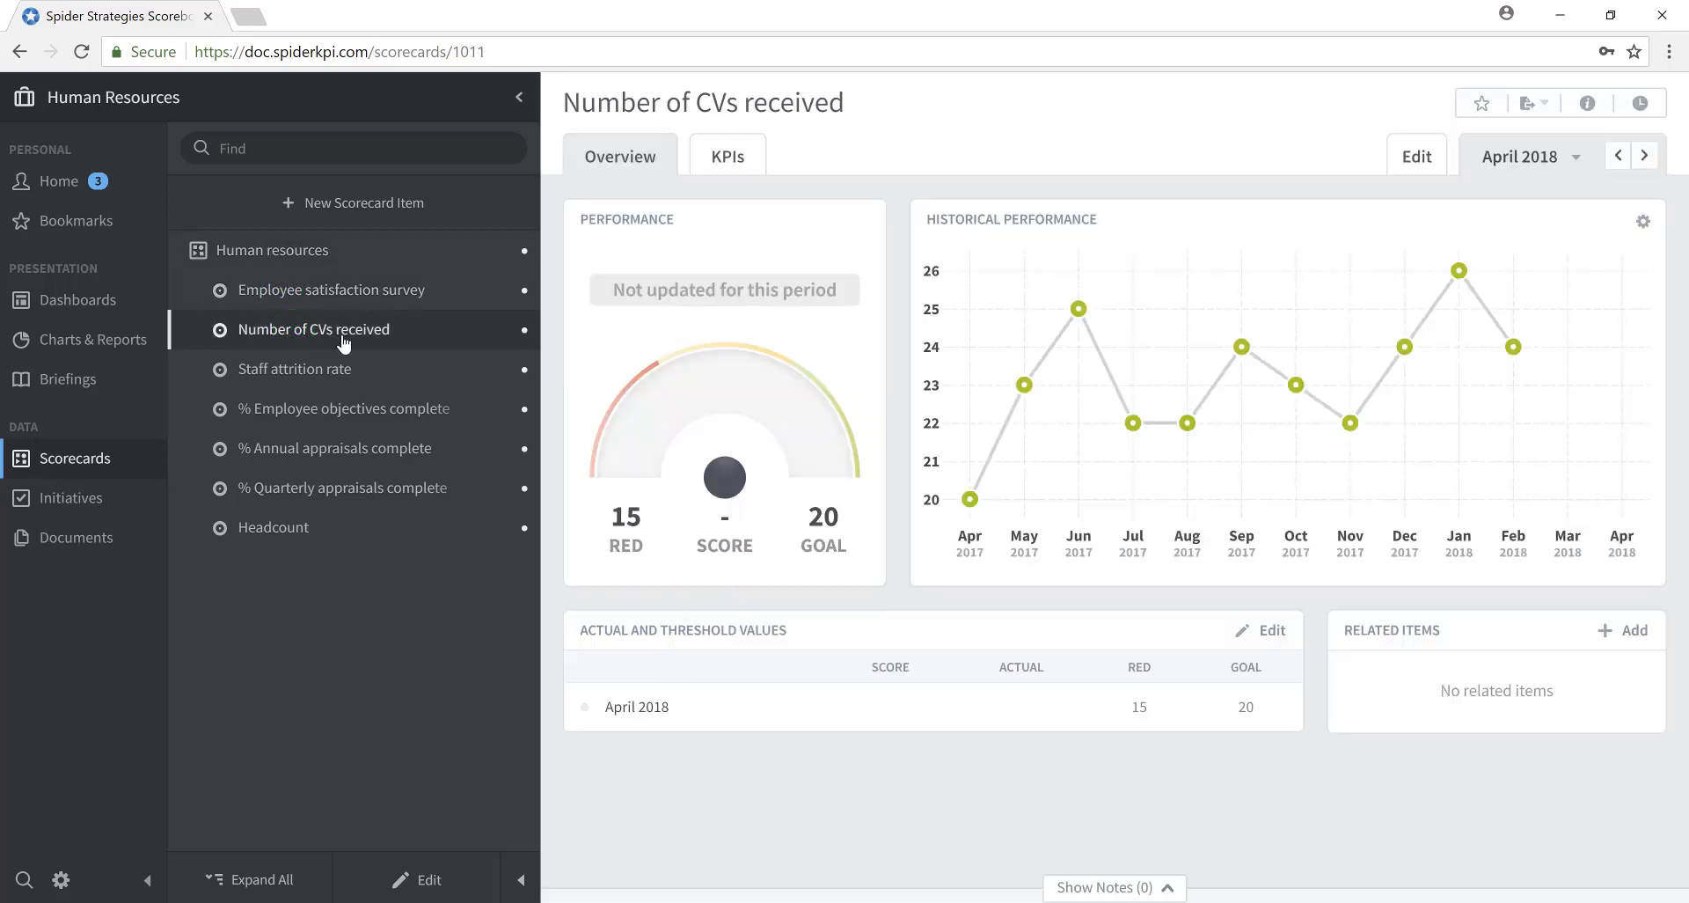
pyautogui.click(318, 371)
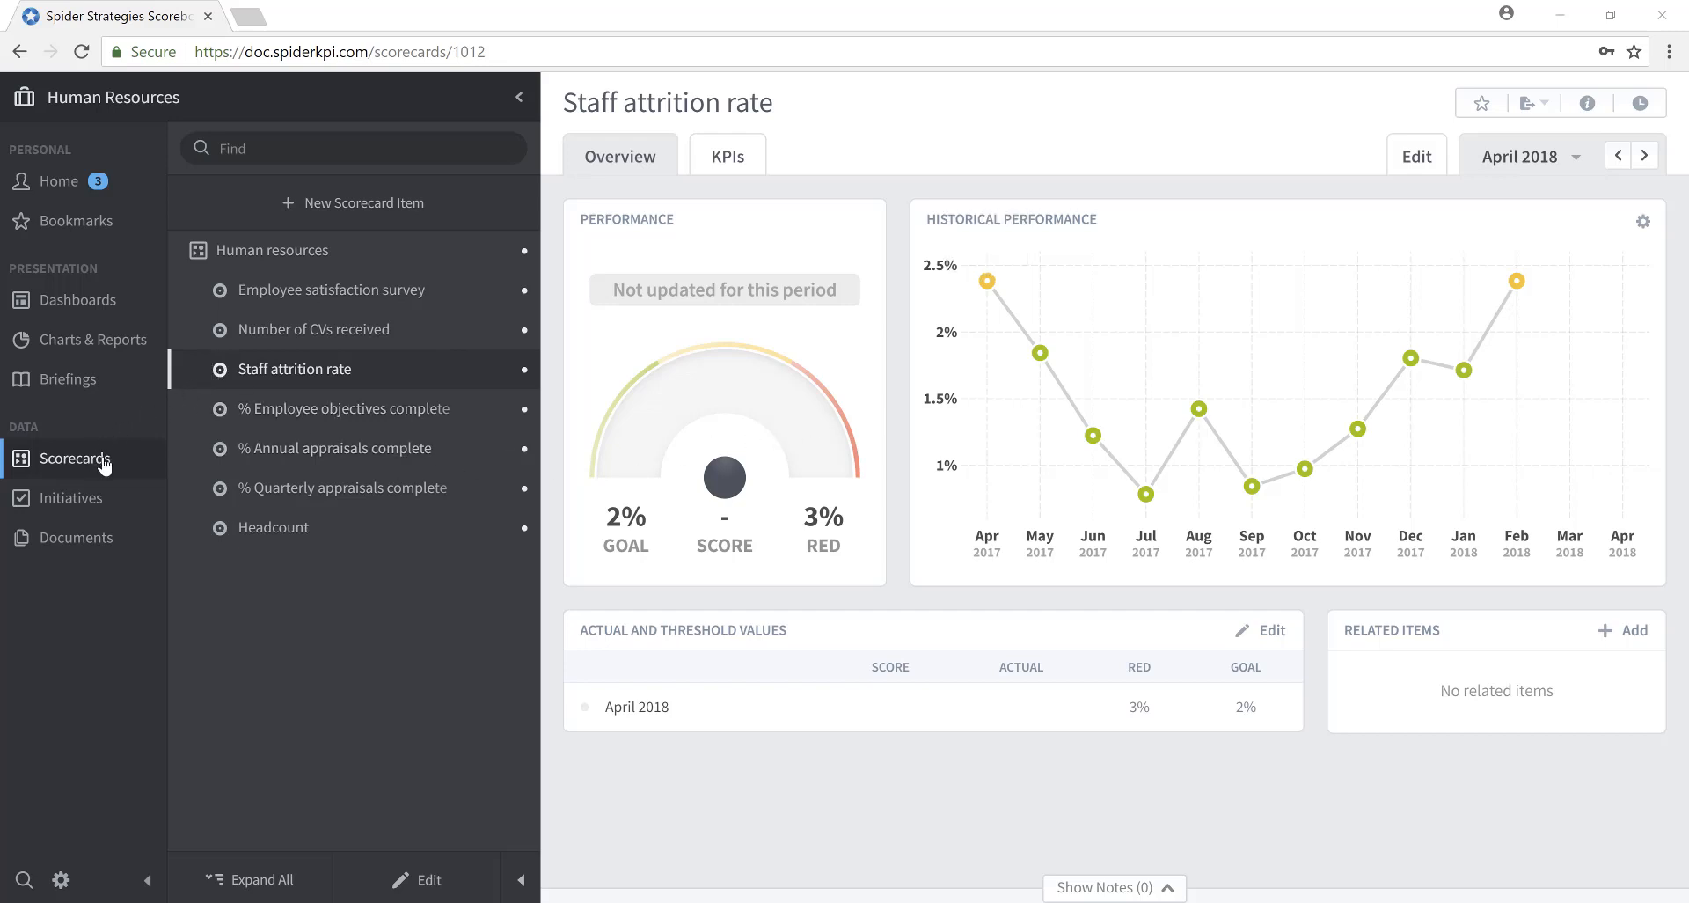
# Switch to the Mobileworld Inc. organization and expand the Financial perspective and its Increase Revenue objective in the Mobileworld Balanced Scorecard
pyautogui.click(220, 104)
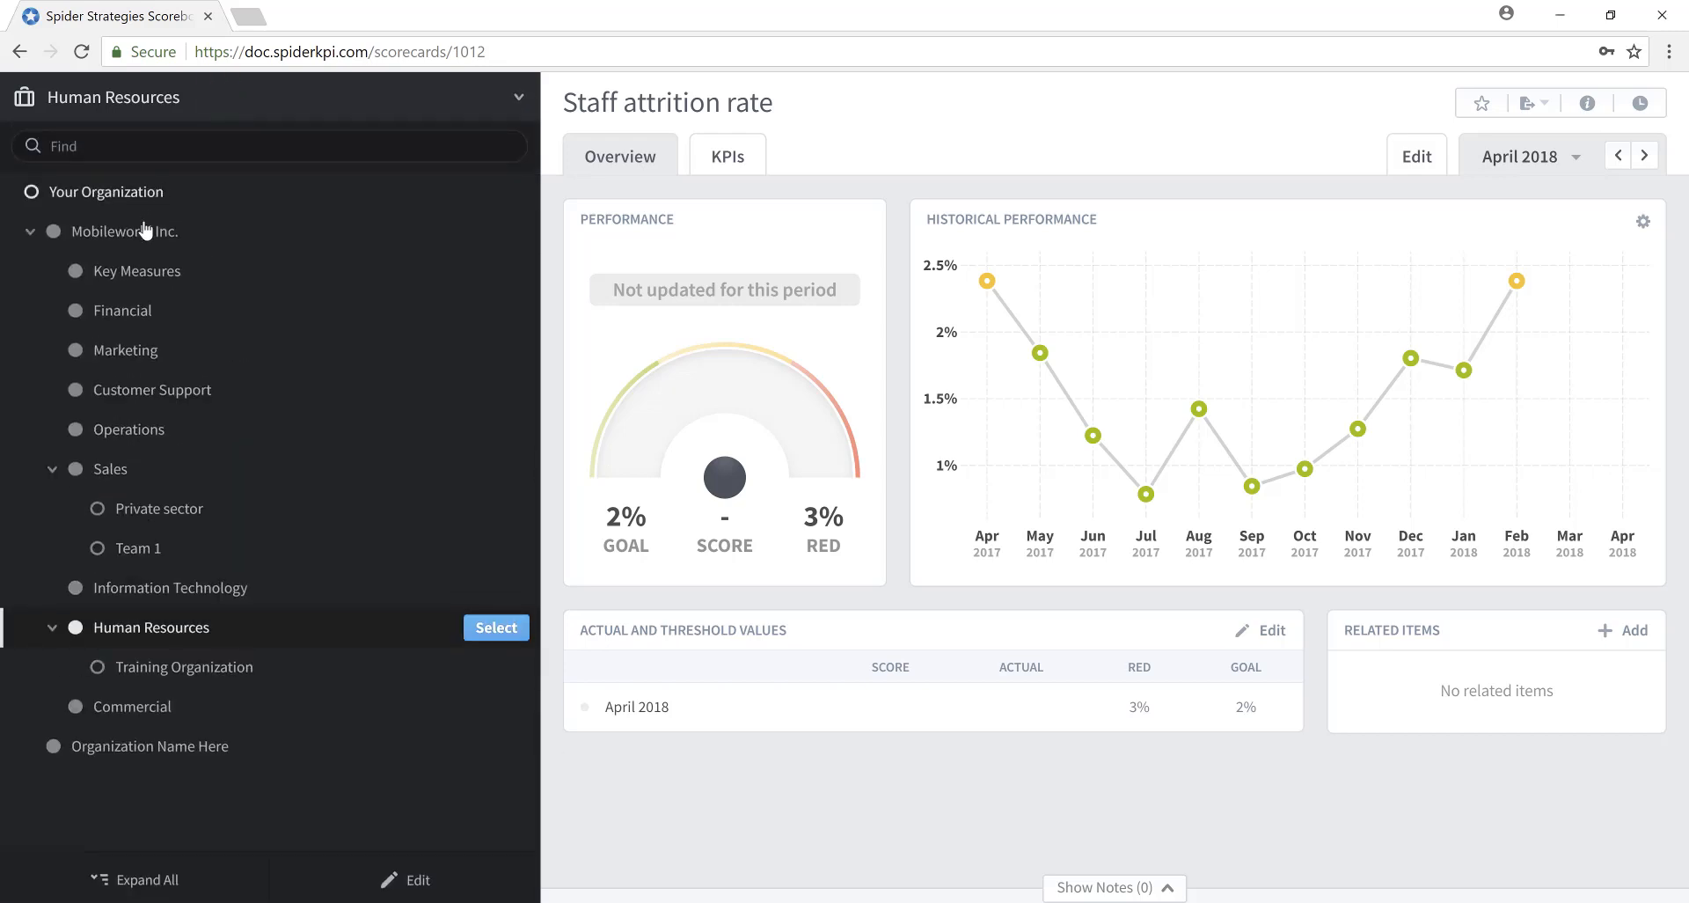
pyautogui.click(148, 234)
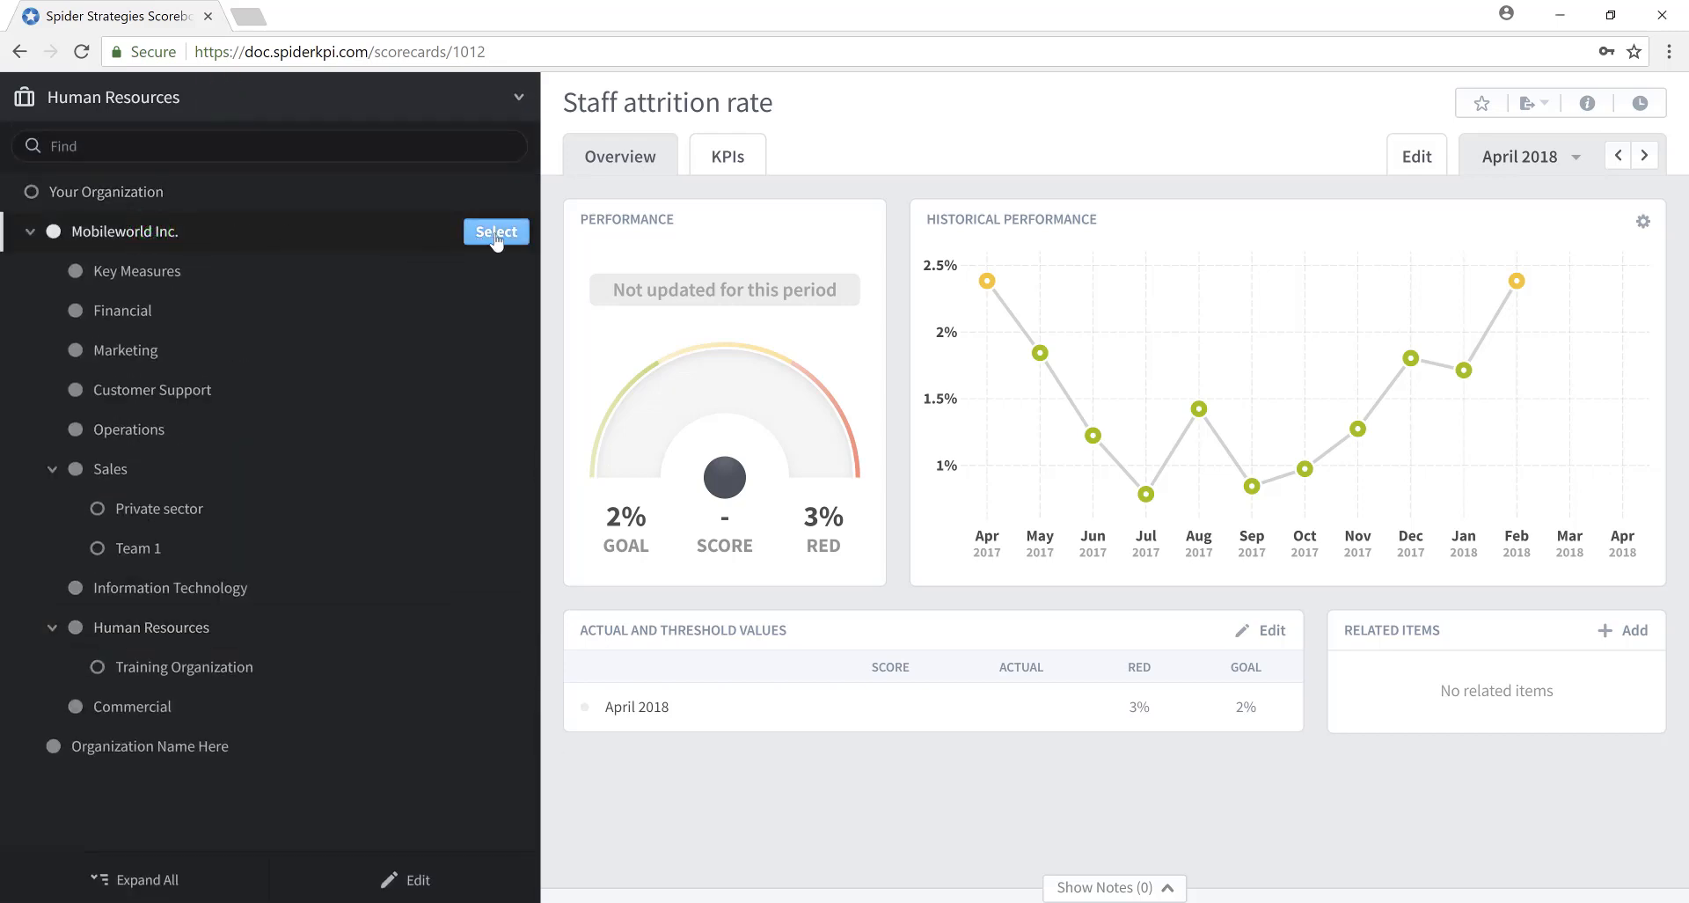
pyautogui.click(495, 233)
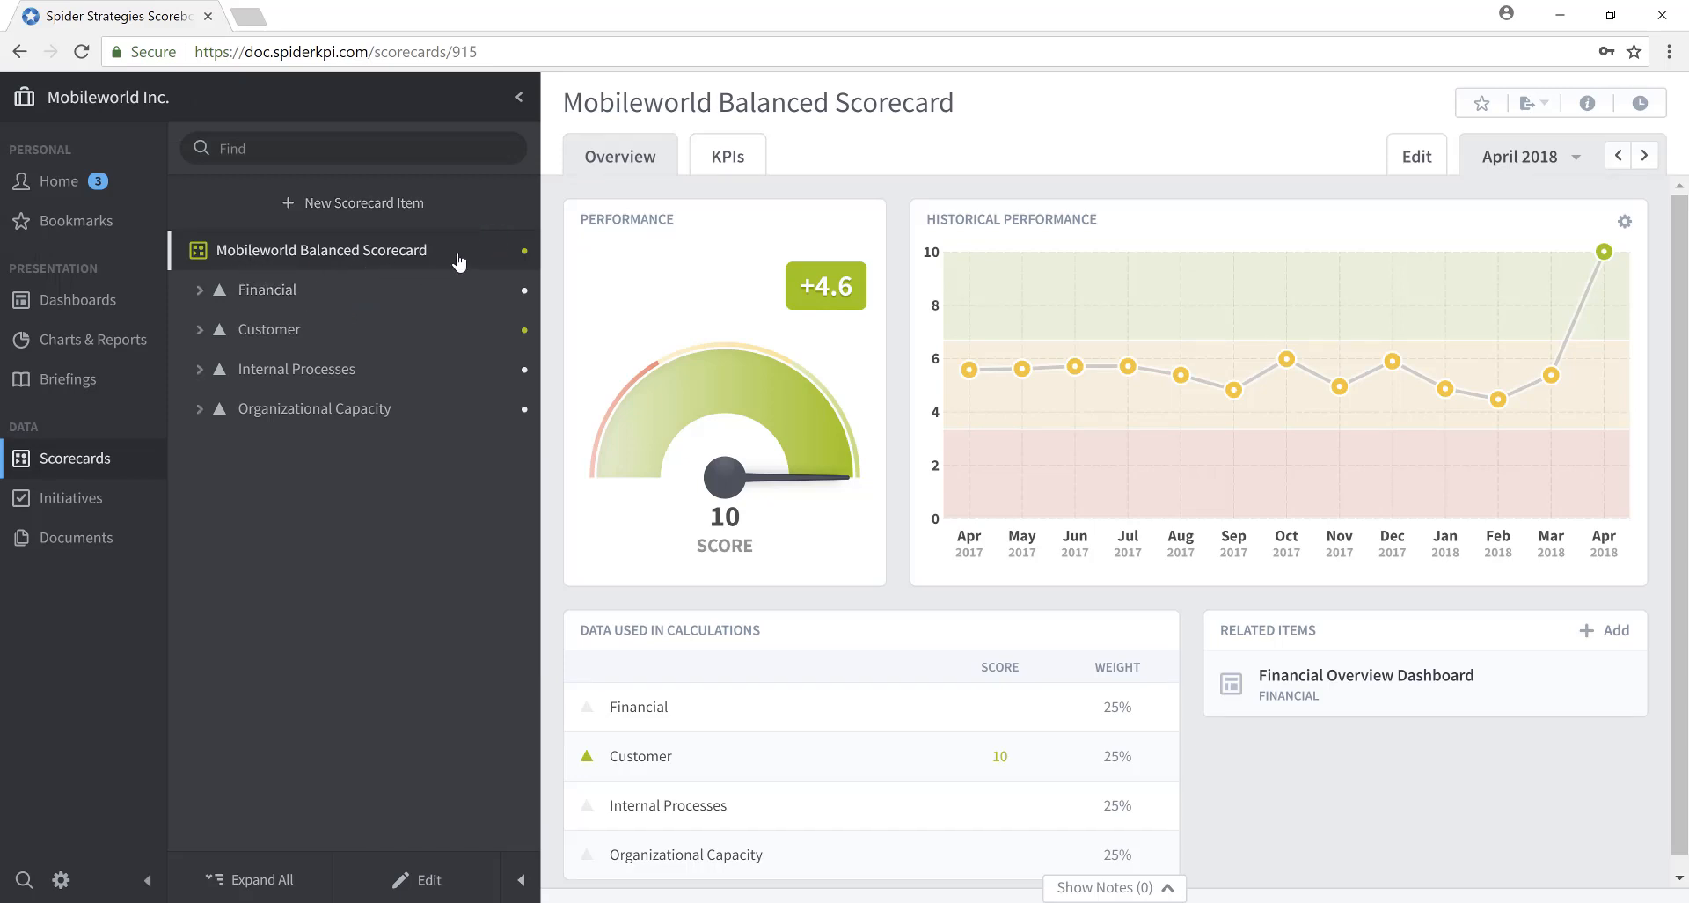
pyautogui.click(198, 290)
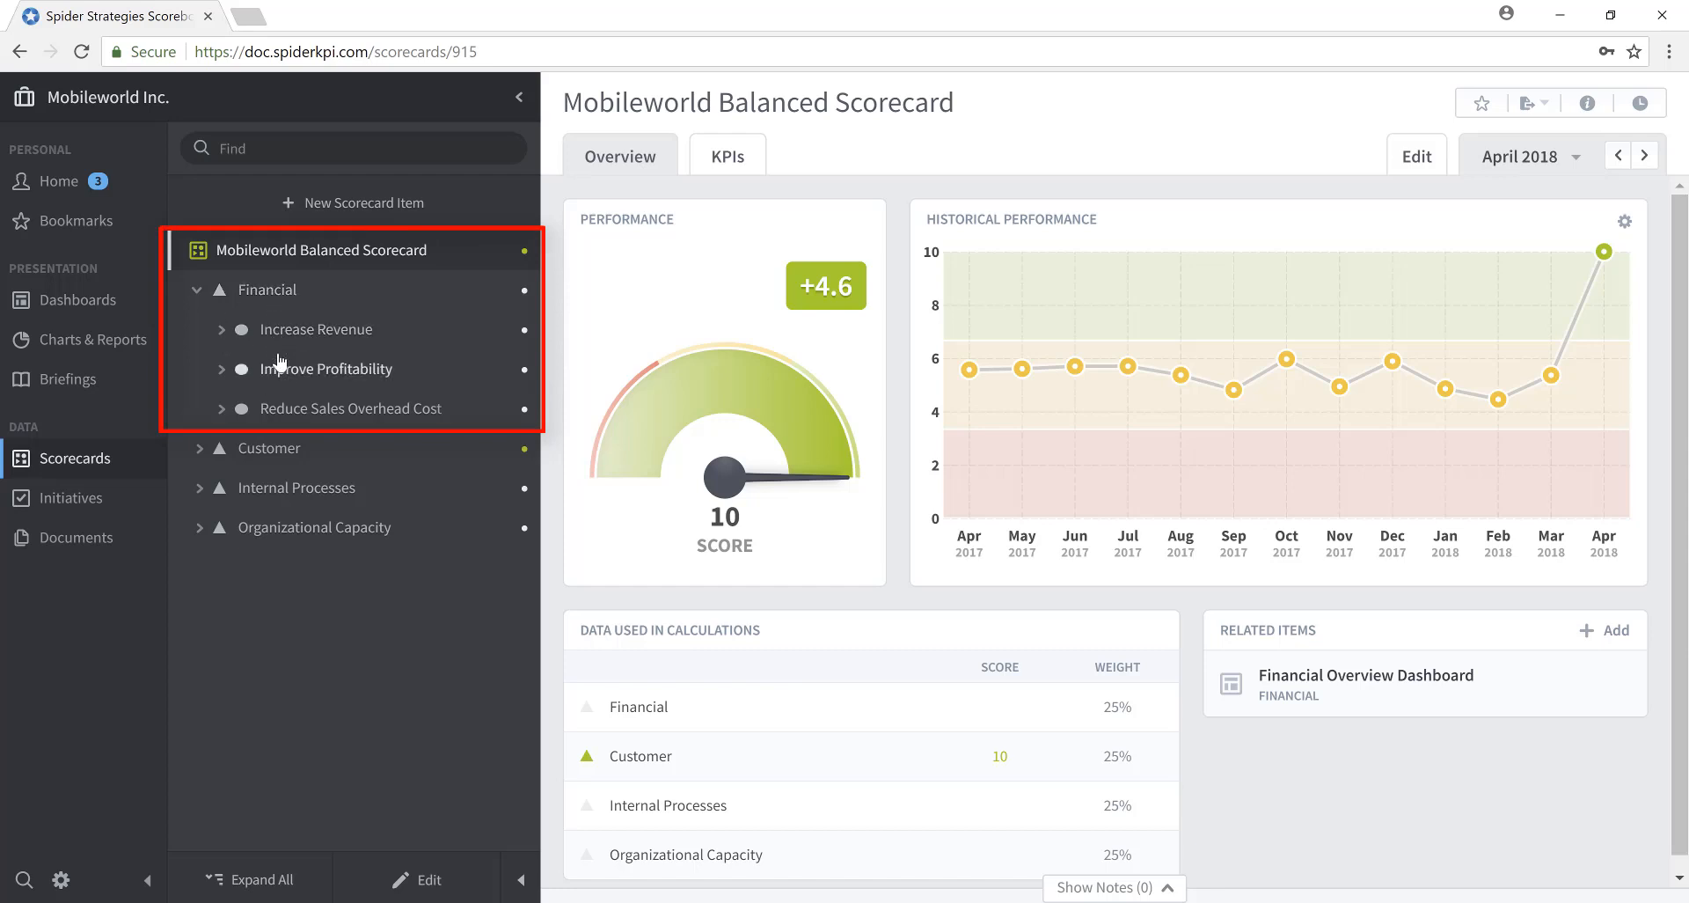
pyautogui.click(220, 330)
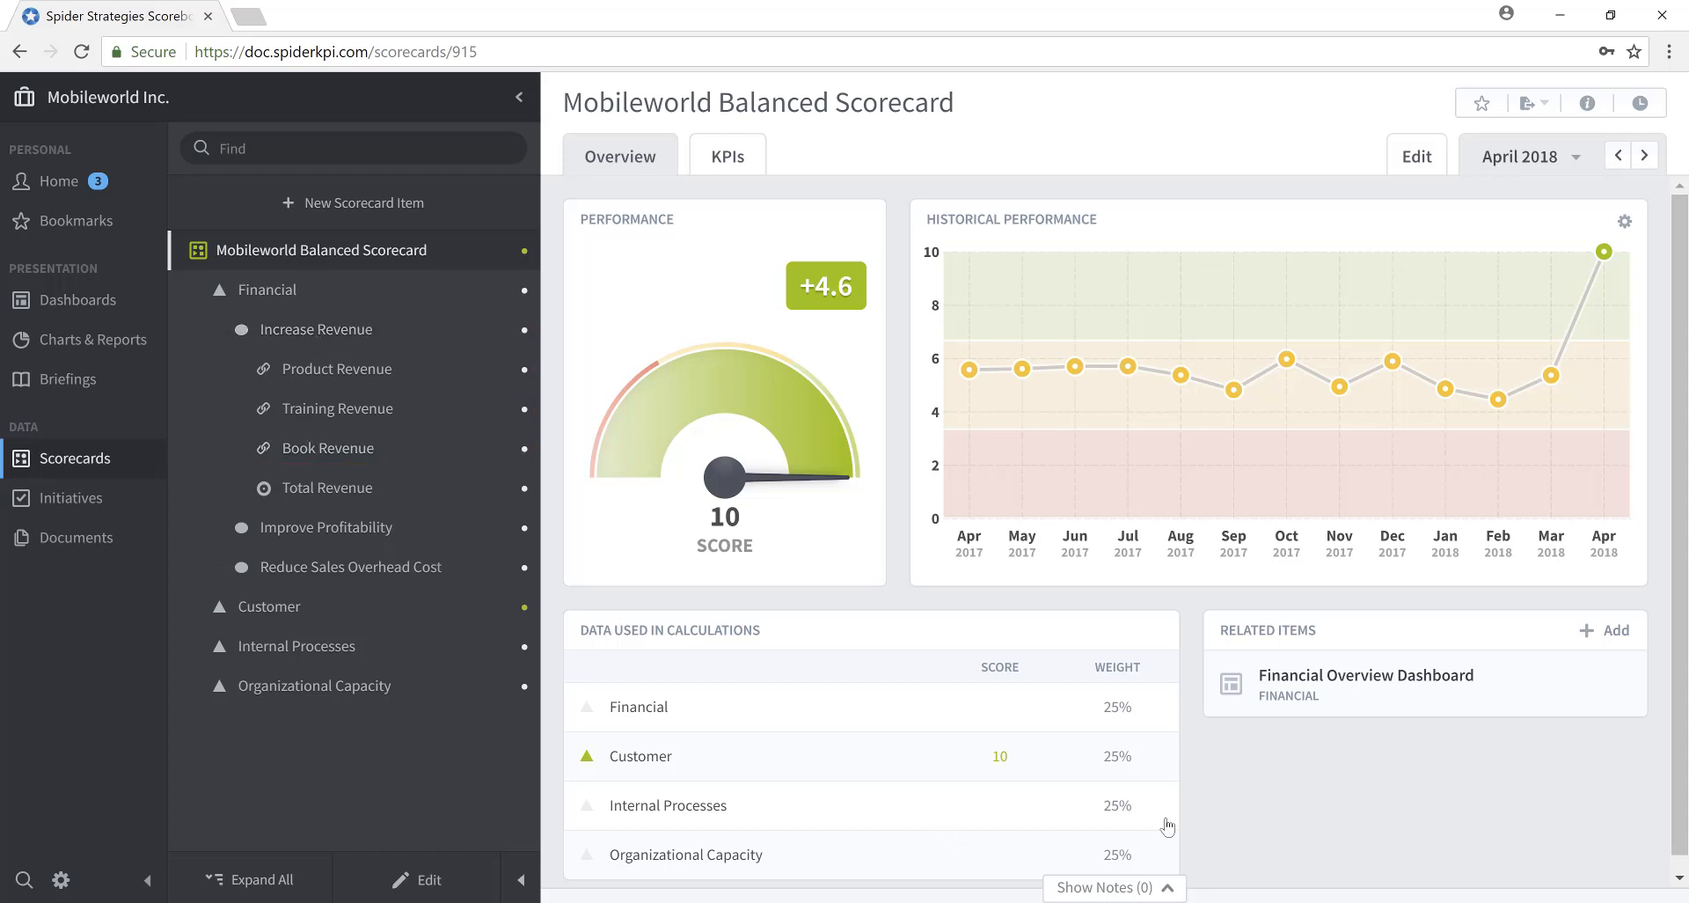
# Add an organization named Training Organization under Mobileworld Inc., and move it to Mobileworld Inc.'s own level, below Organization Name Here
pyautogui.click(214, 102)
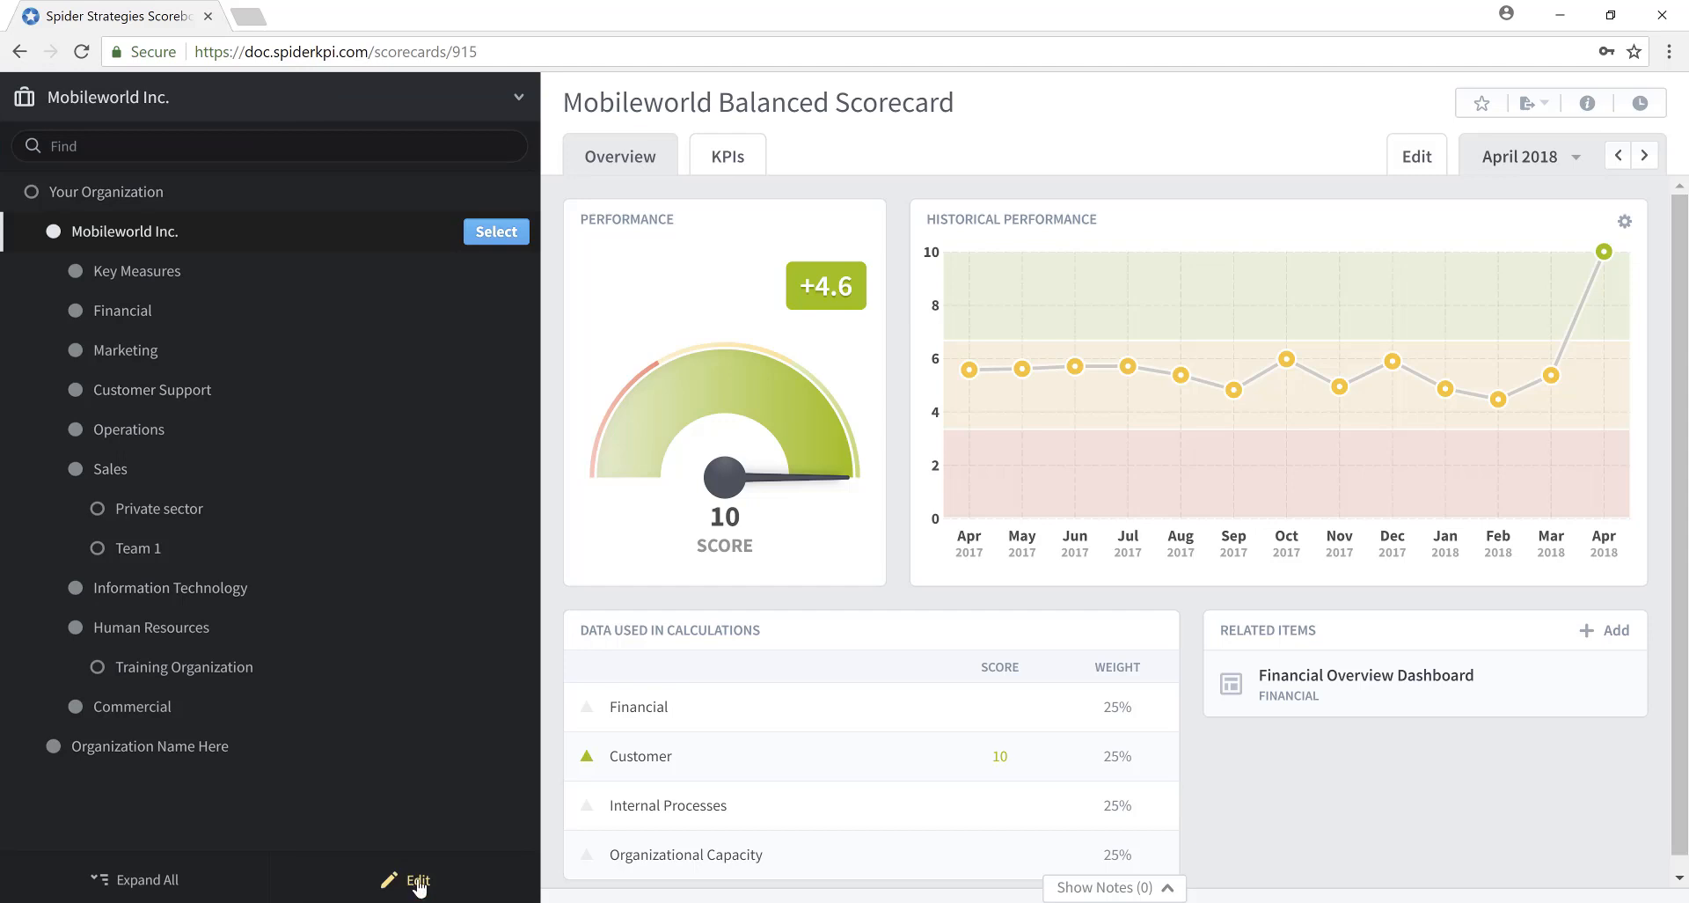
pyautogui.click(419, 883)
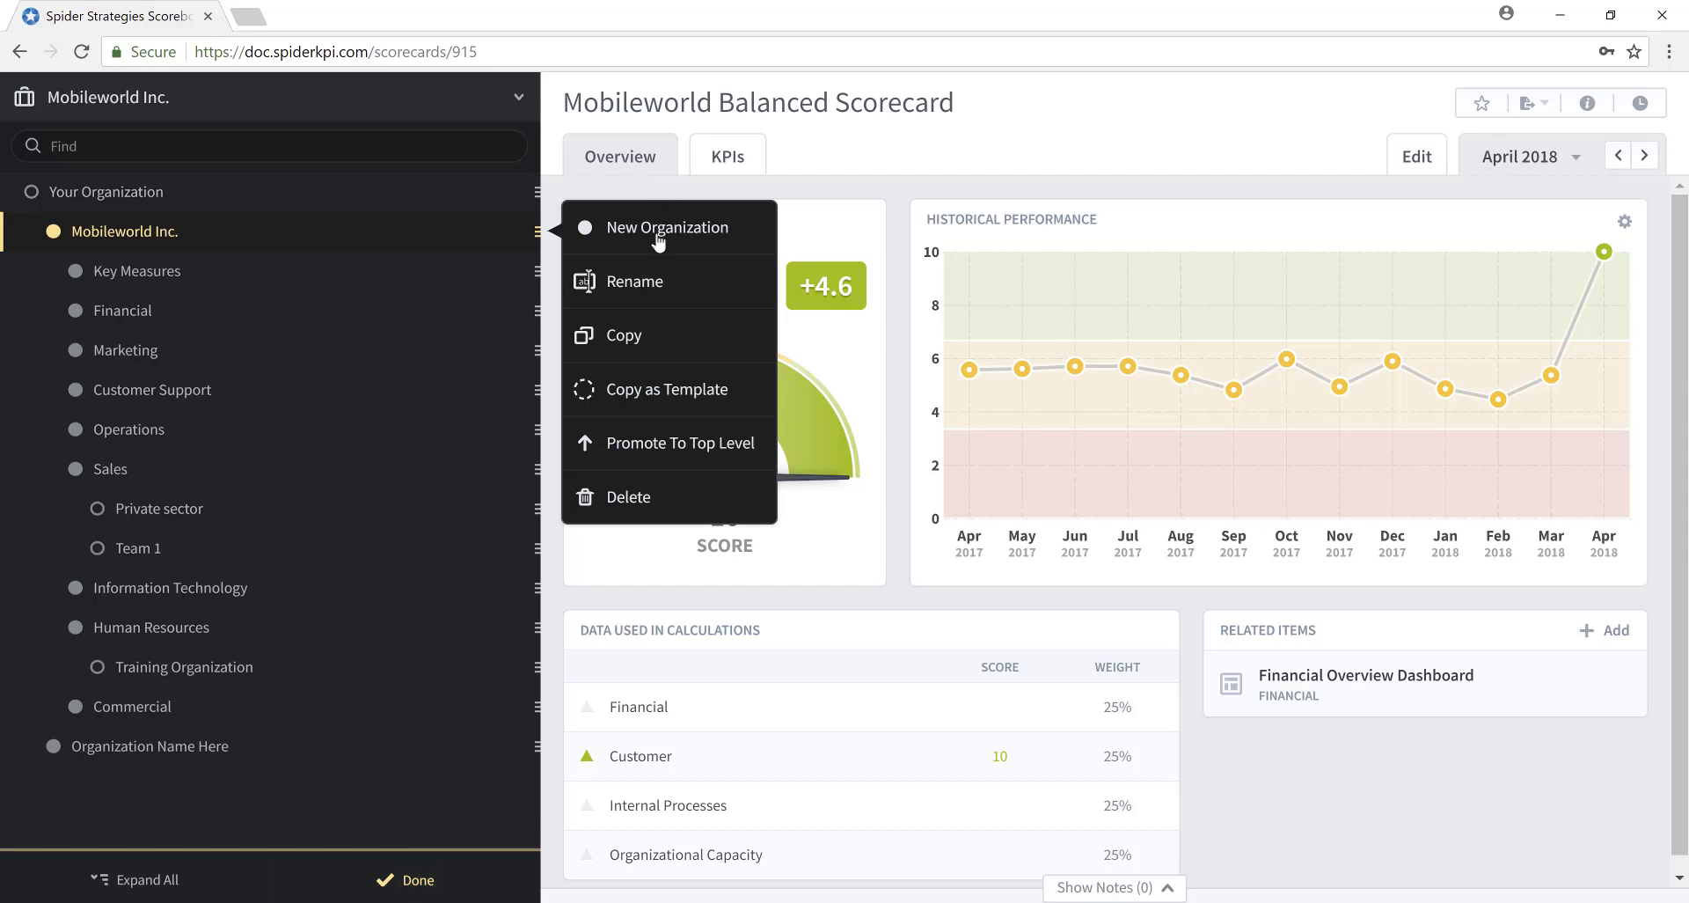
pyautogui.click(662, 228)
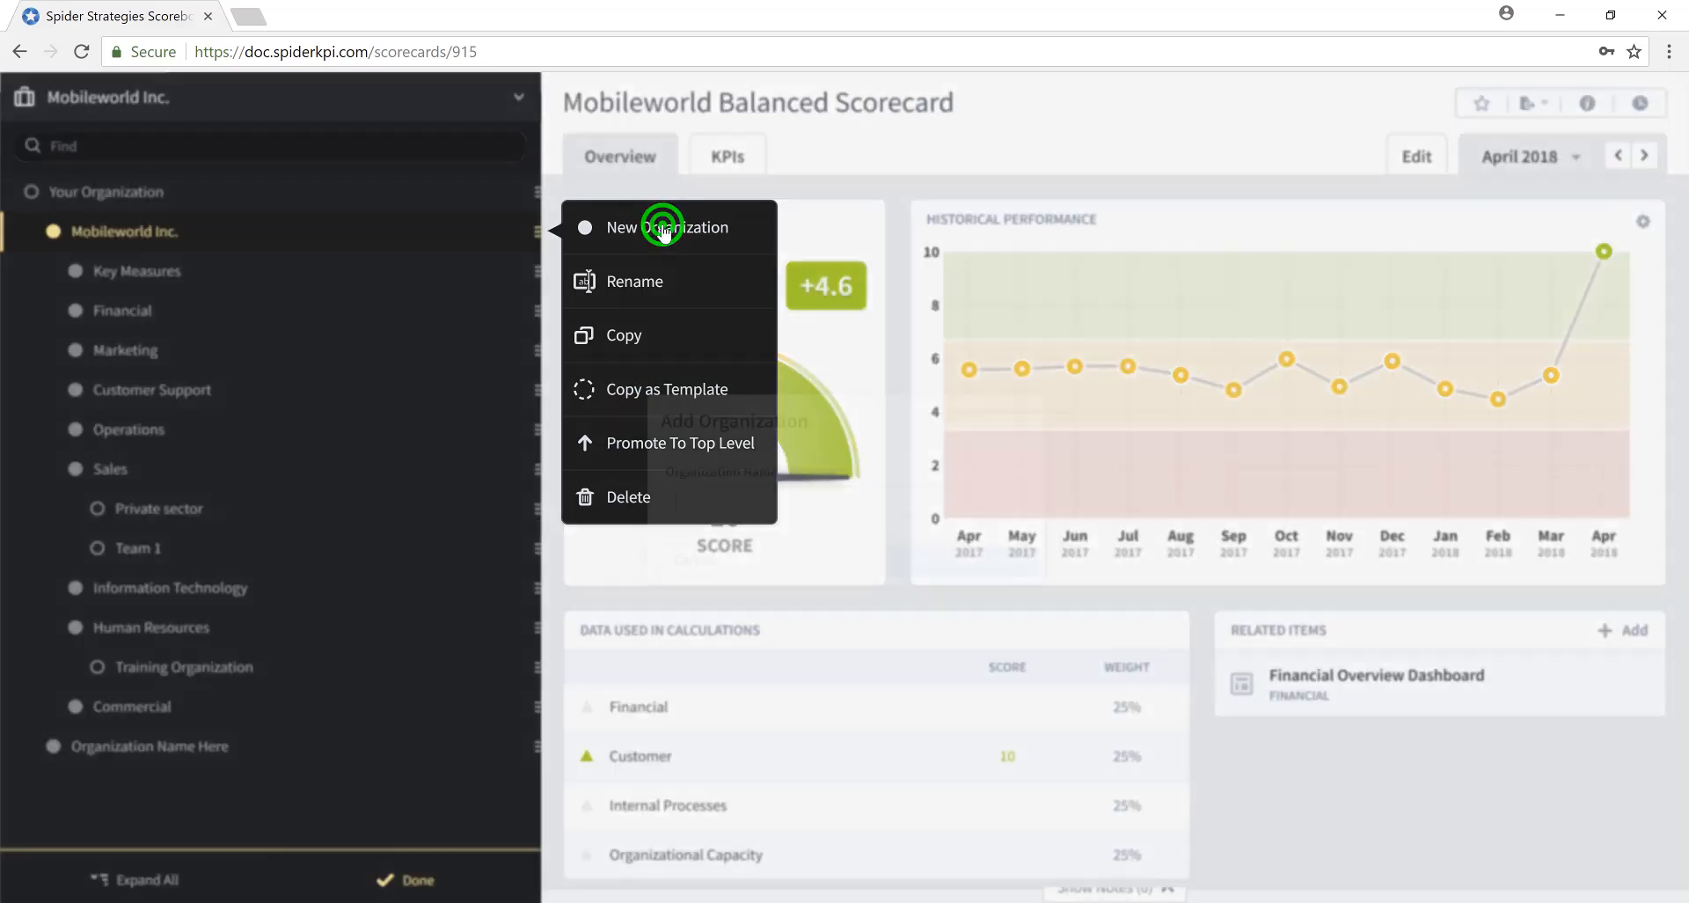
pyautogui.write('Tra')
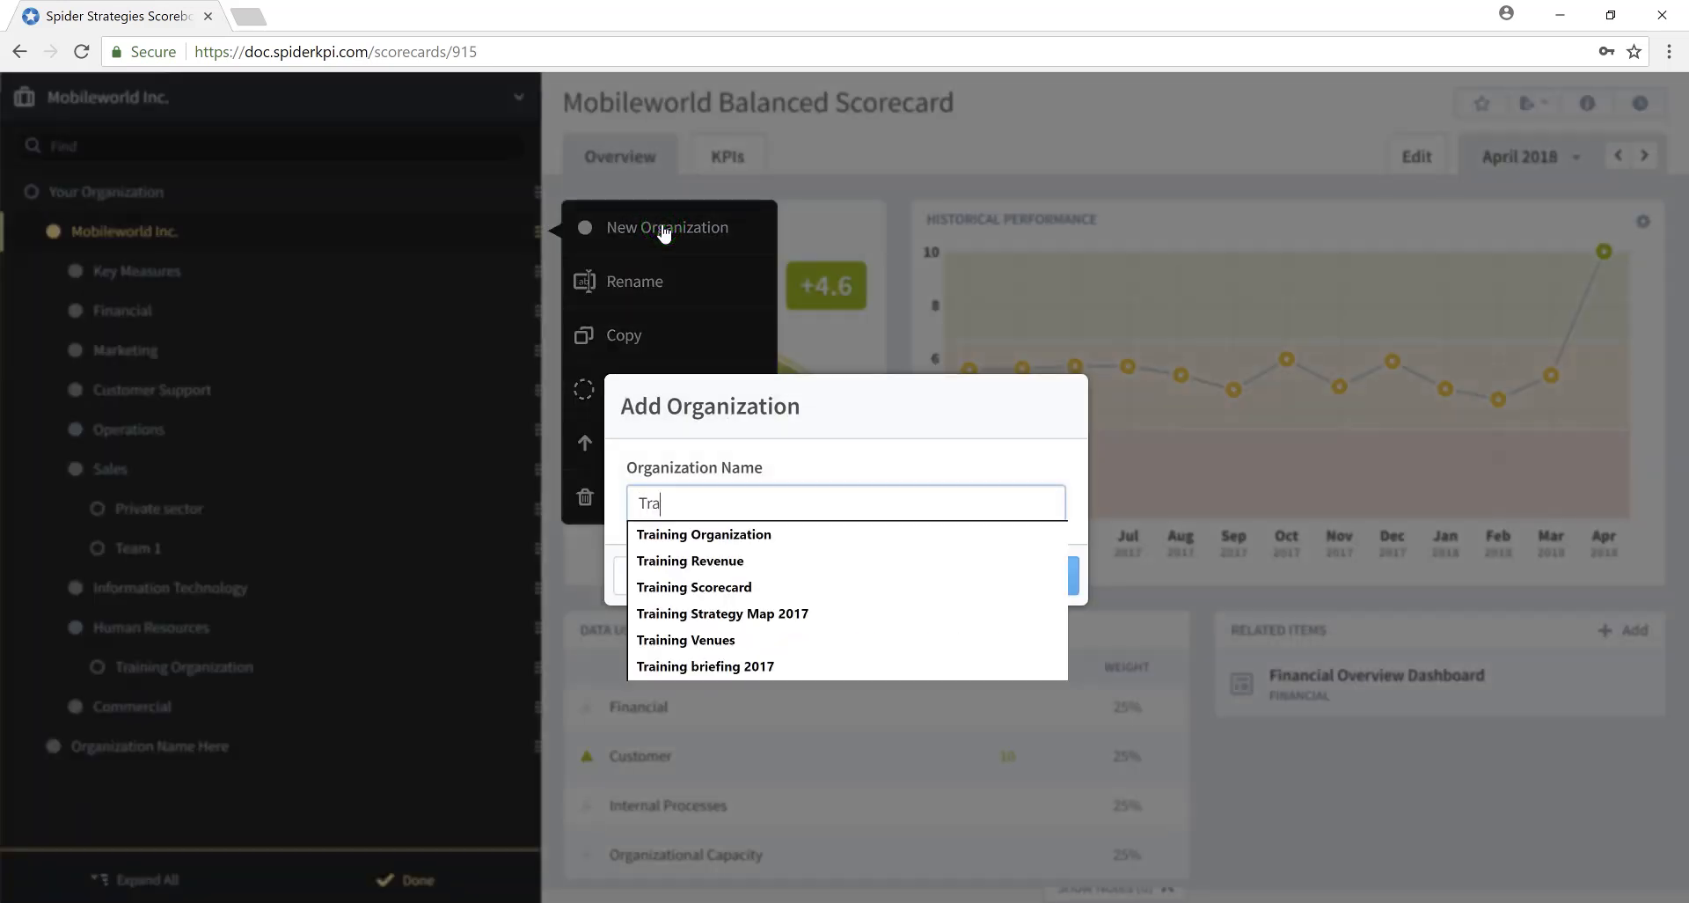
pyautogui.write('ining Orga')
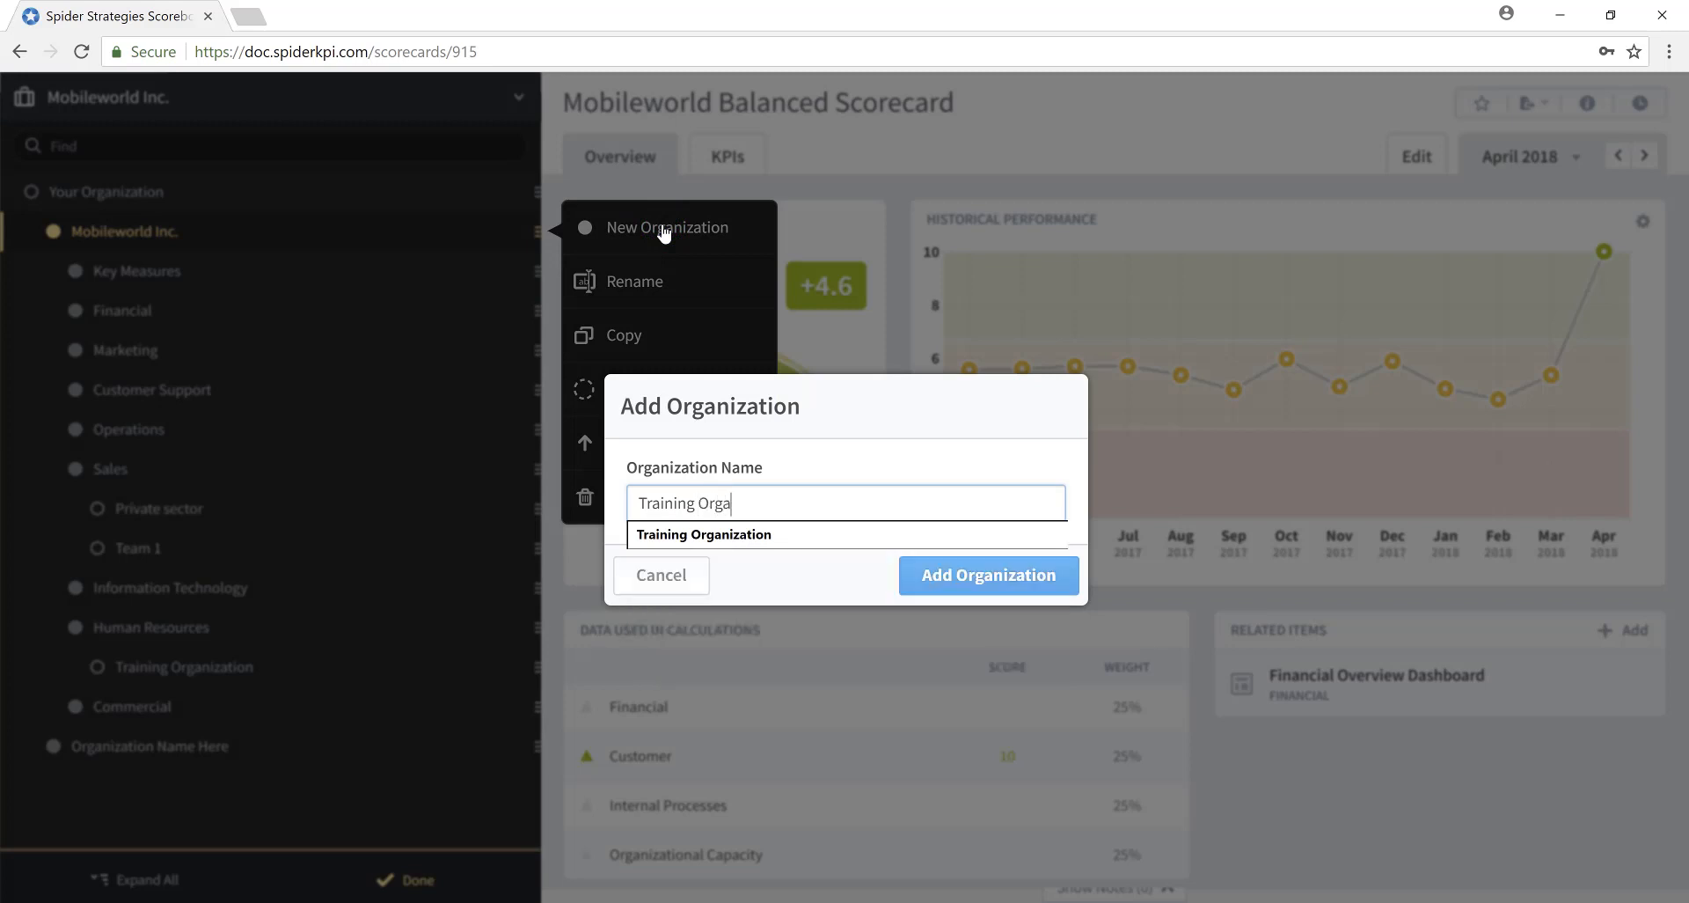
pyautogui.press('Down')
pyautogui.press('Return')
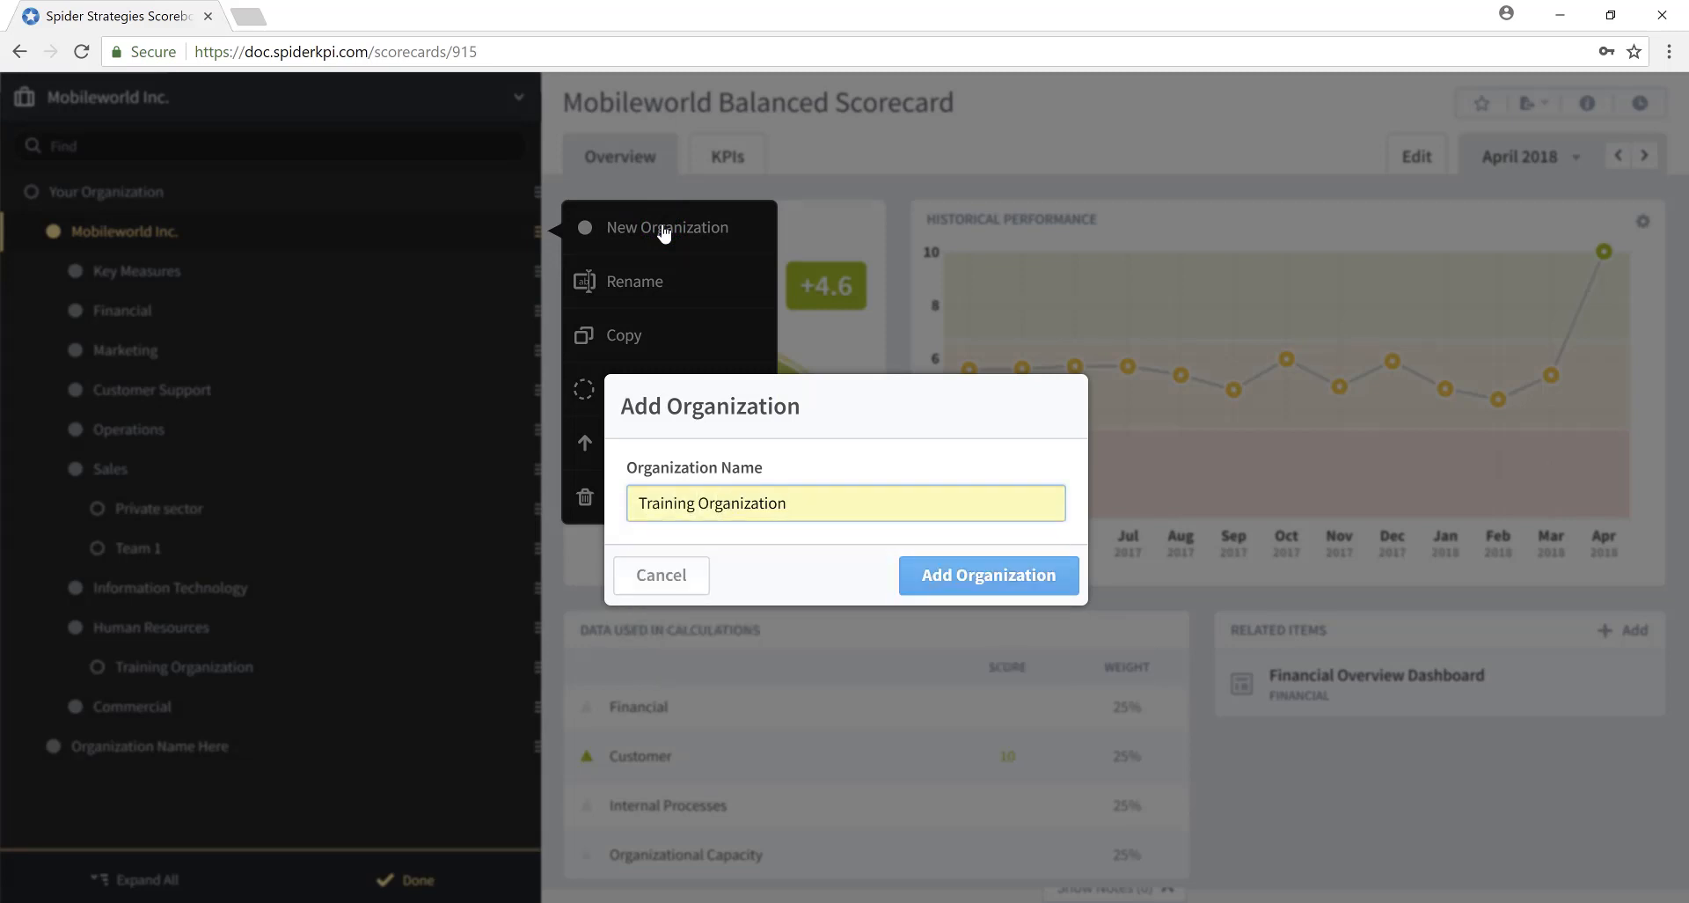
pyautogui.click(1014, 576)
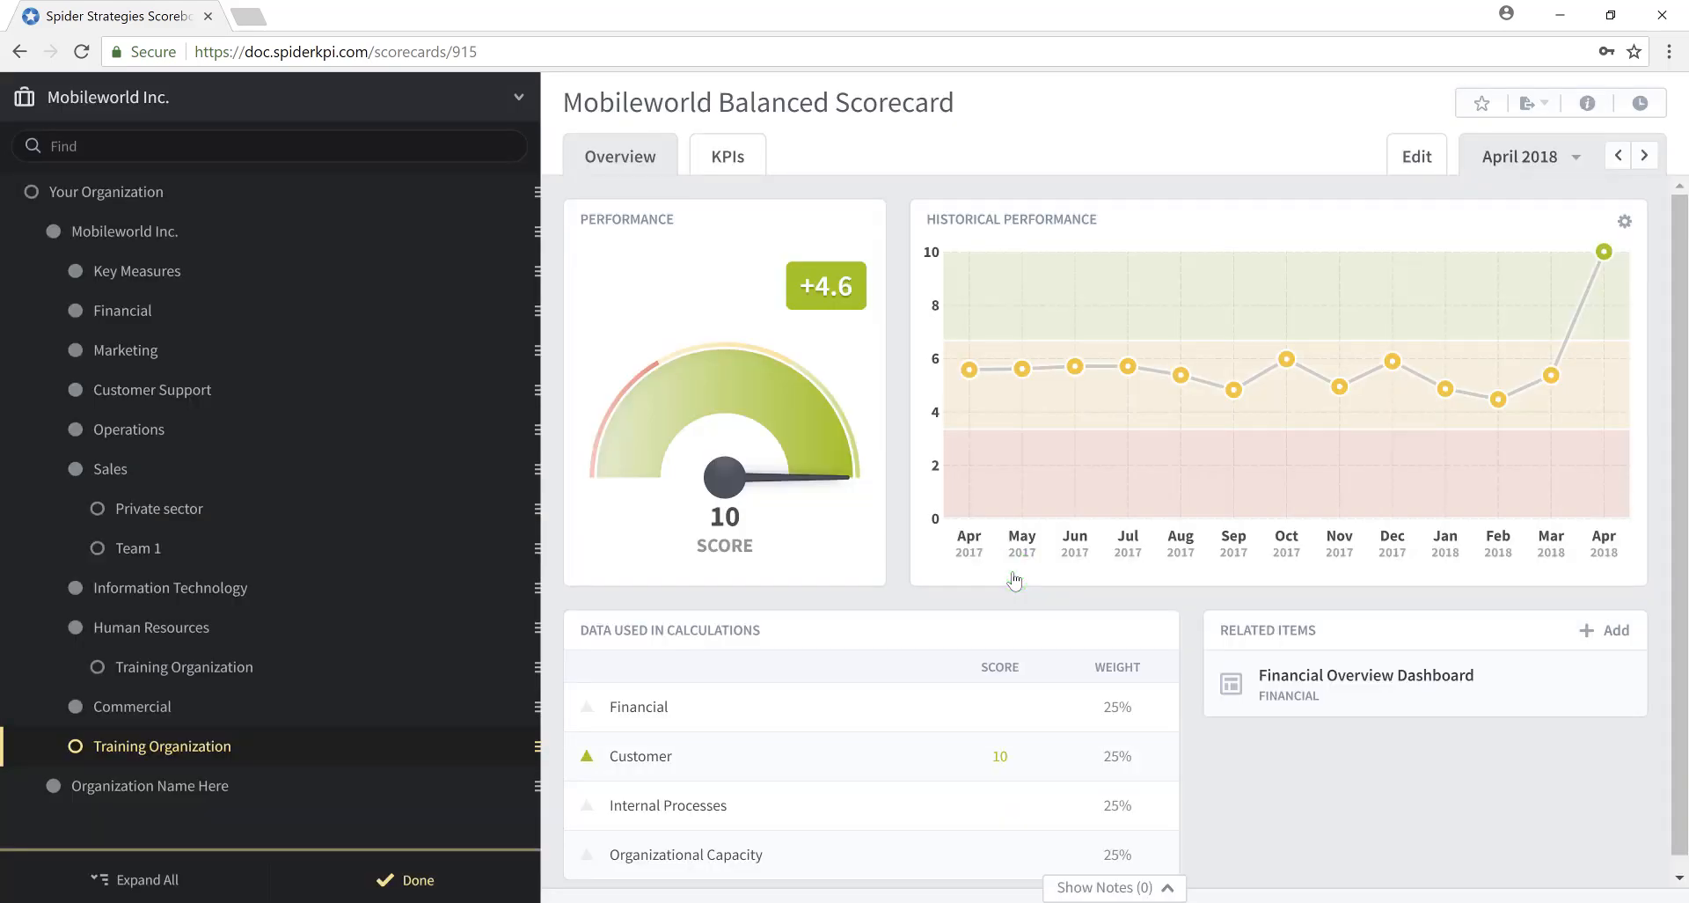
pyautogui.rightClick(116, 747)
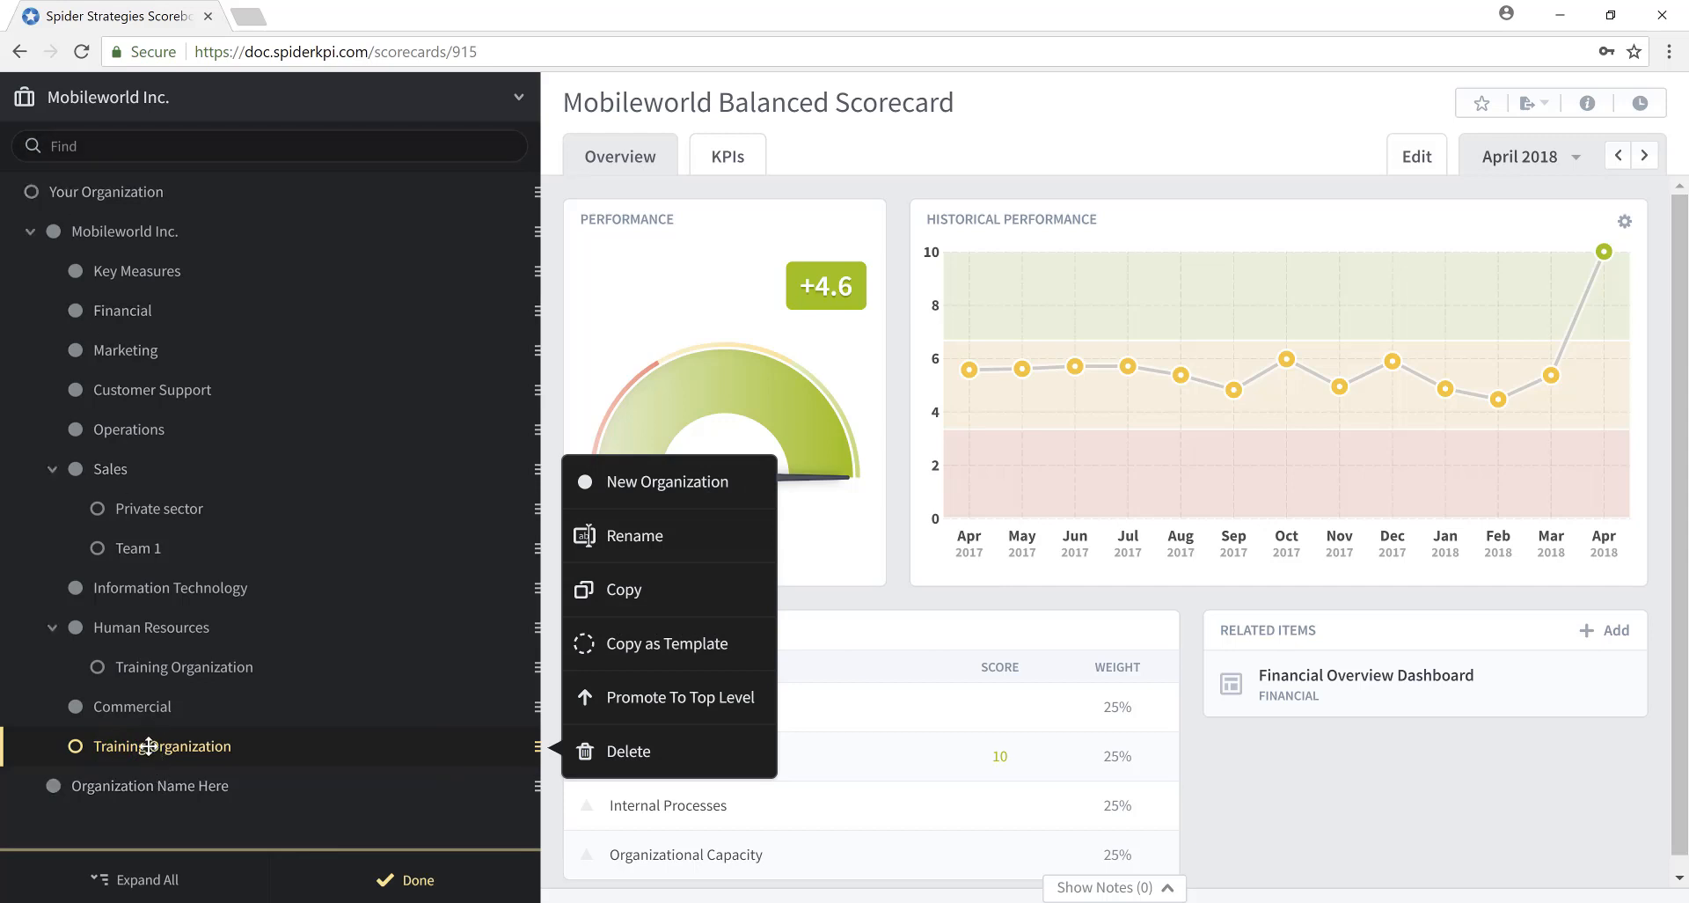
pyautogui.moveTo(148, 746); pyautogui.dragTo(129, 789)
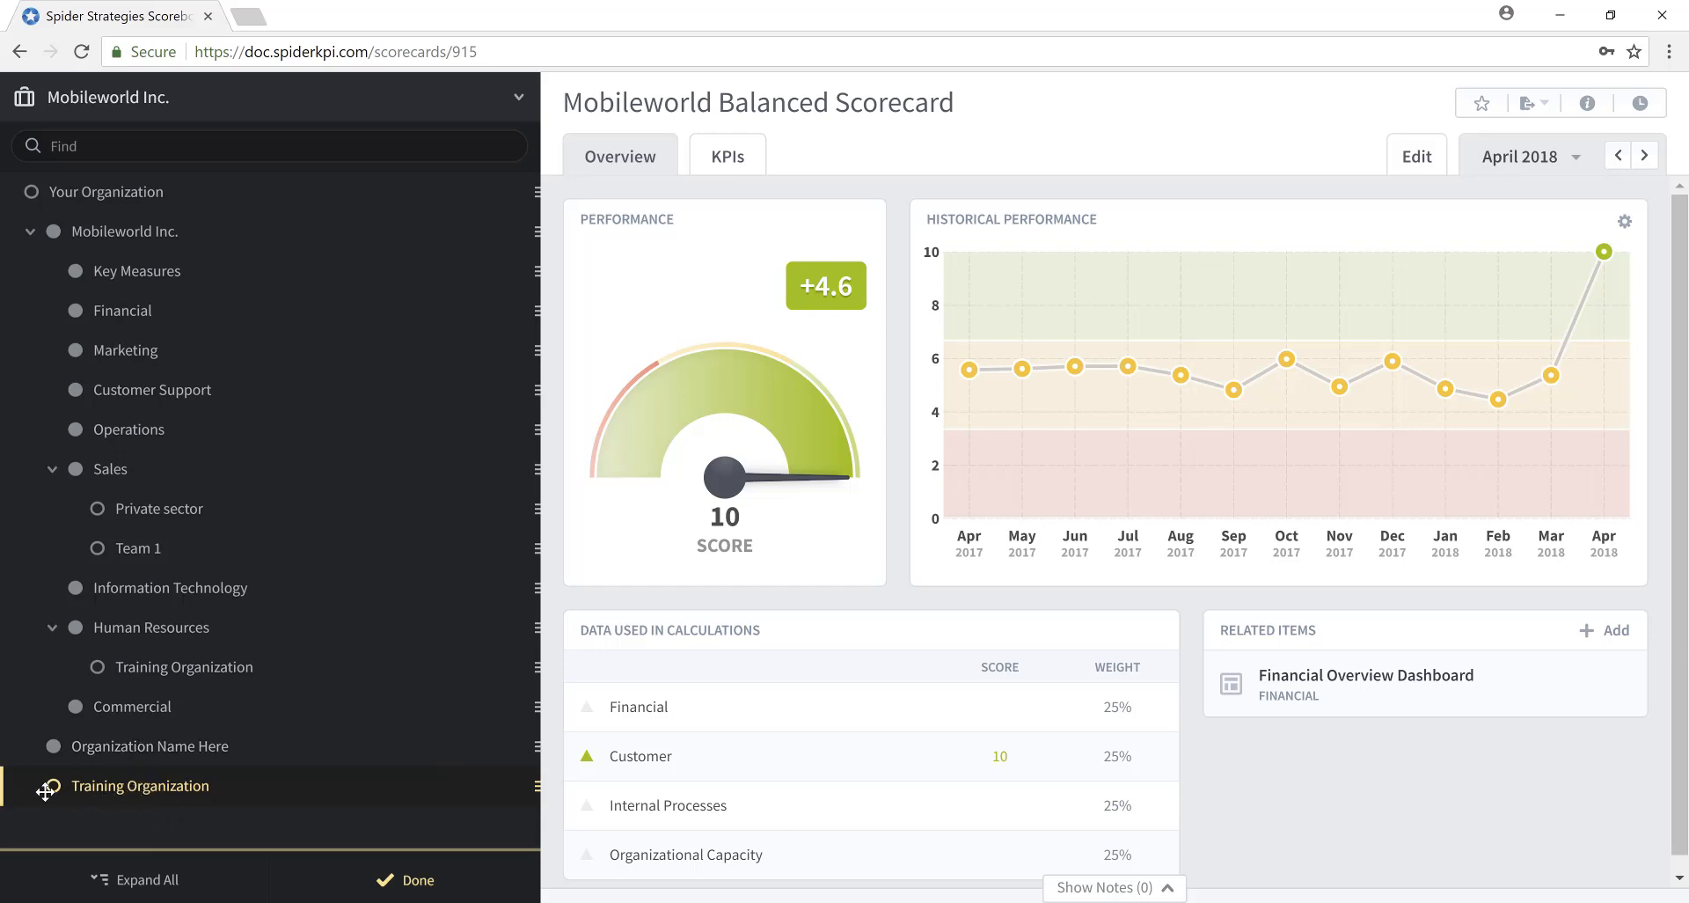
pyautogui.click(102, 746)
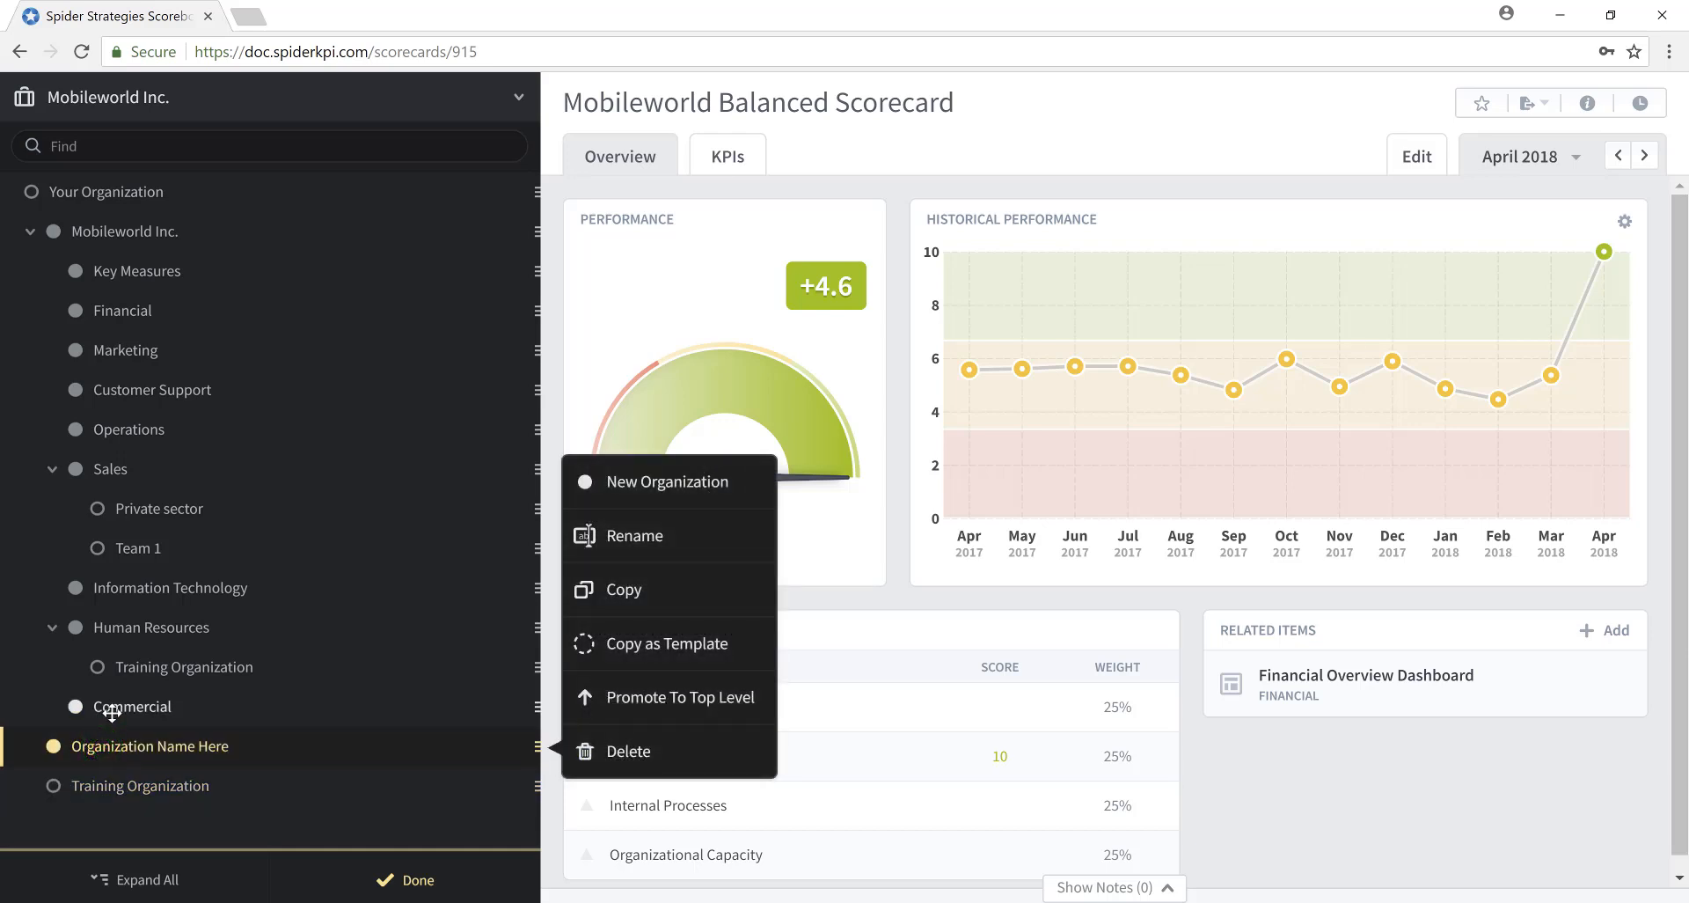
pyautogui.click(112, 709)
pyautogui.click(119, 626)
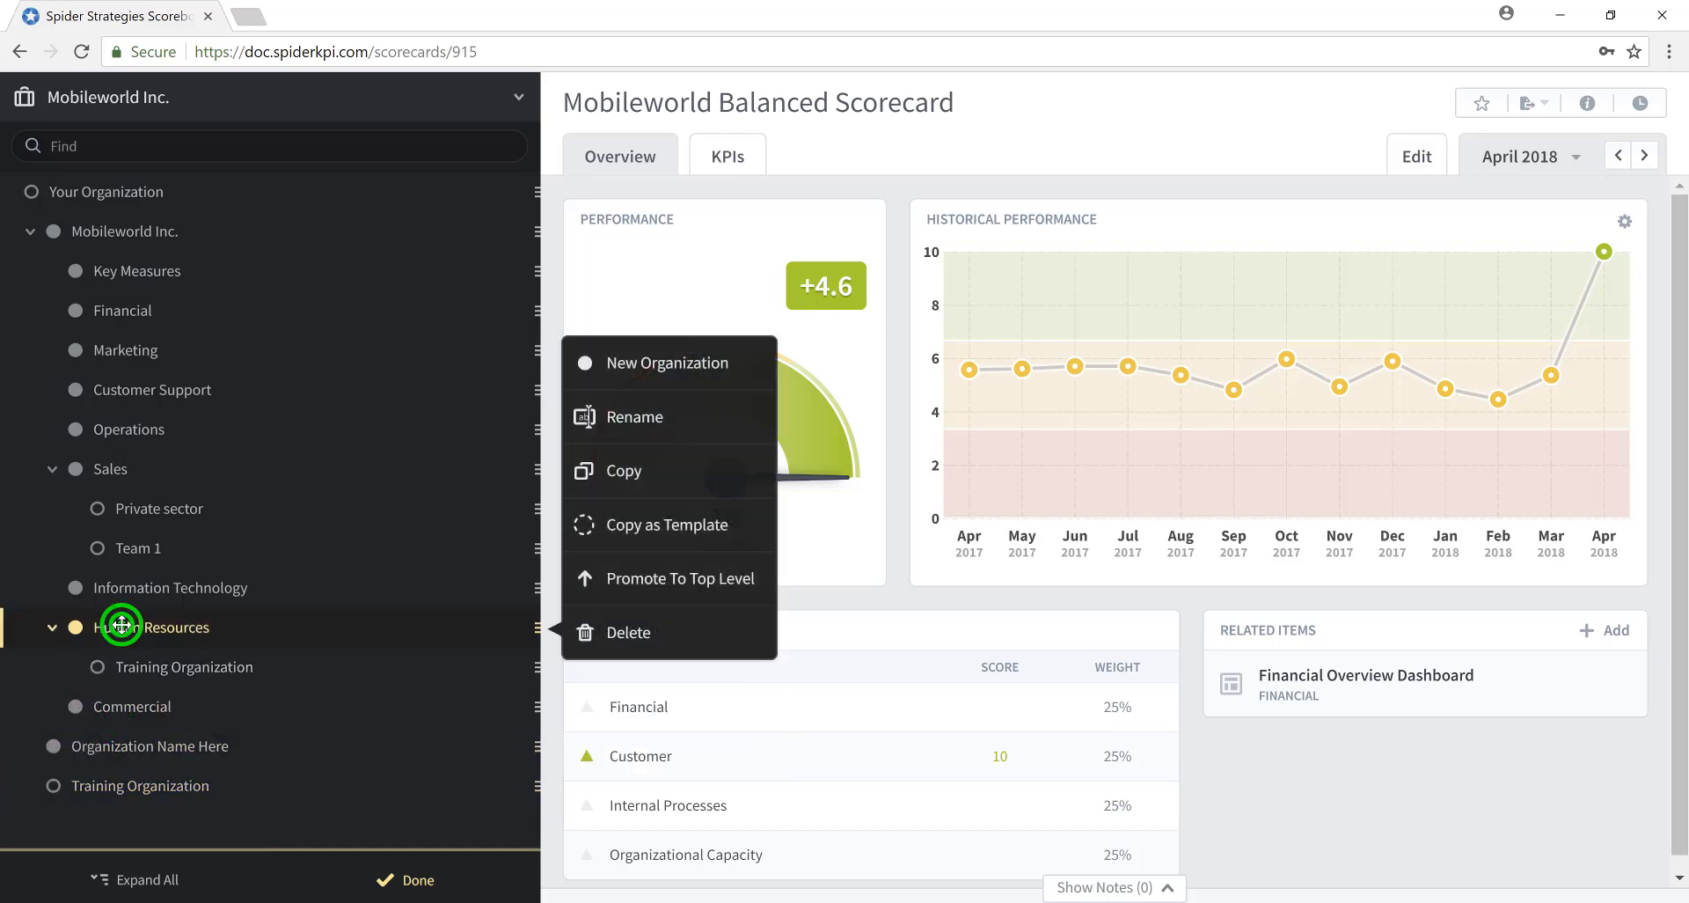
pyautogui.click(128, 748)
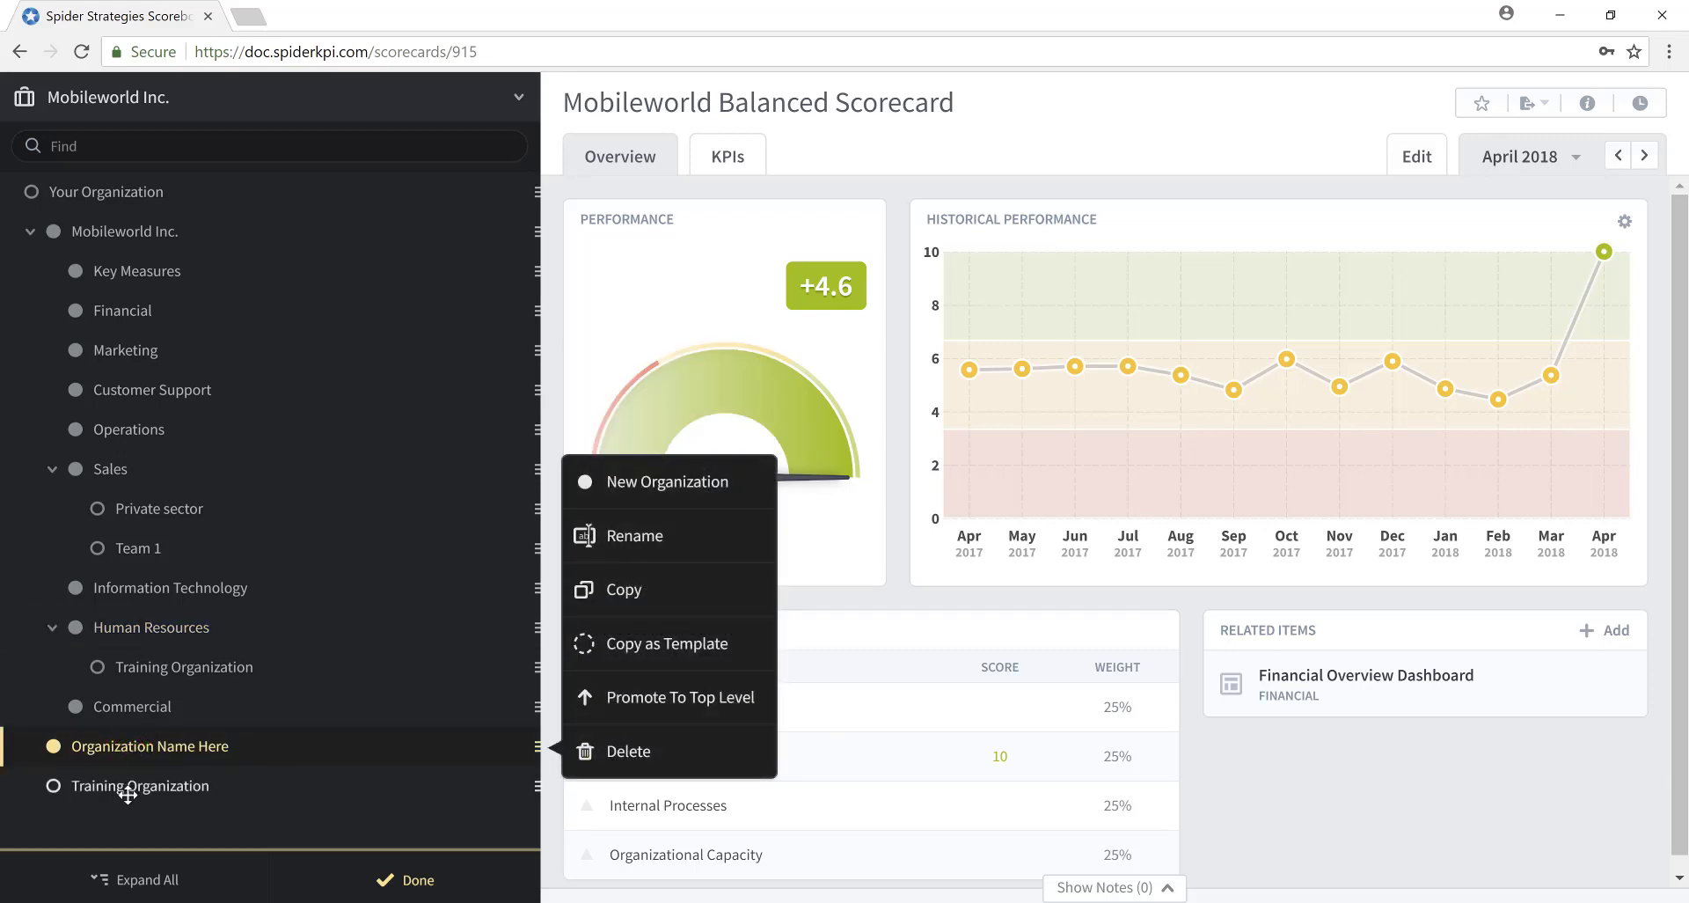
pyautogui.click(126, 784)
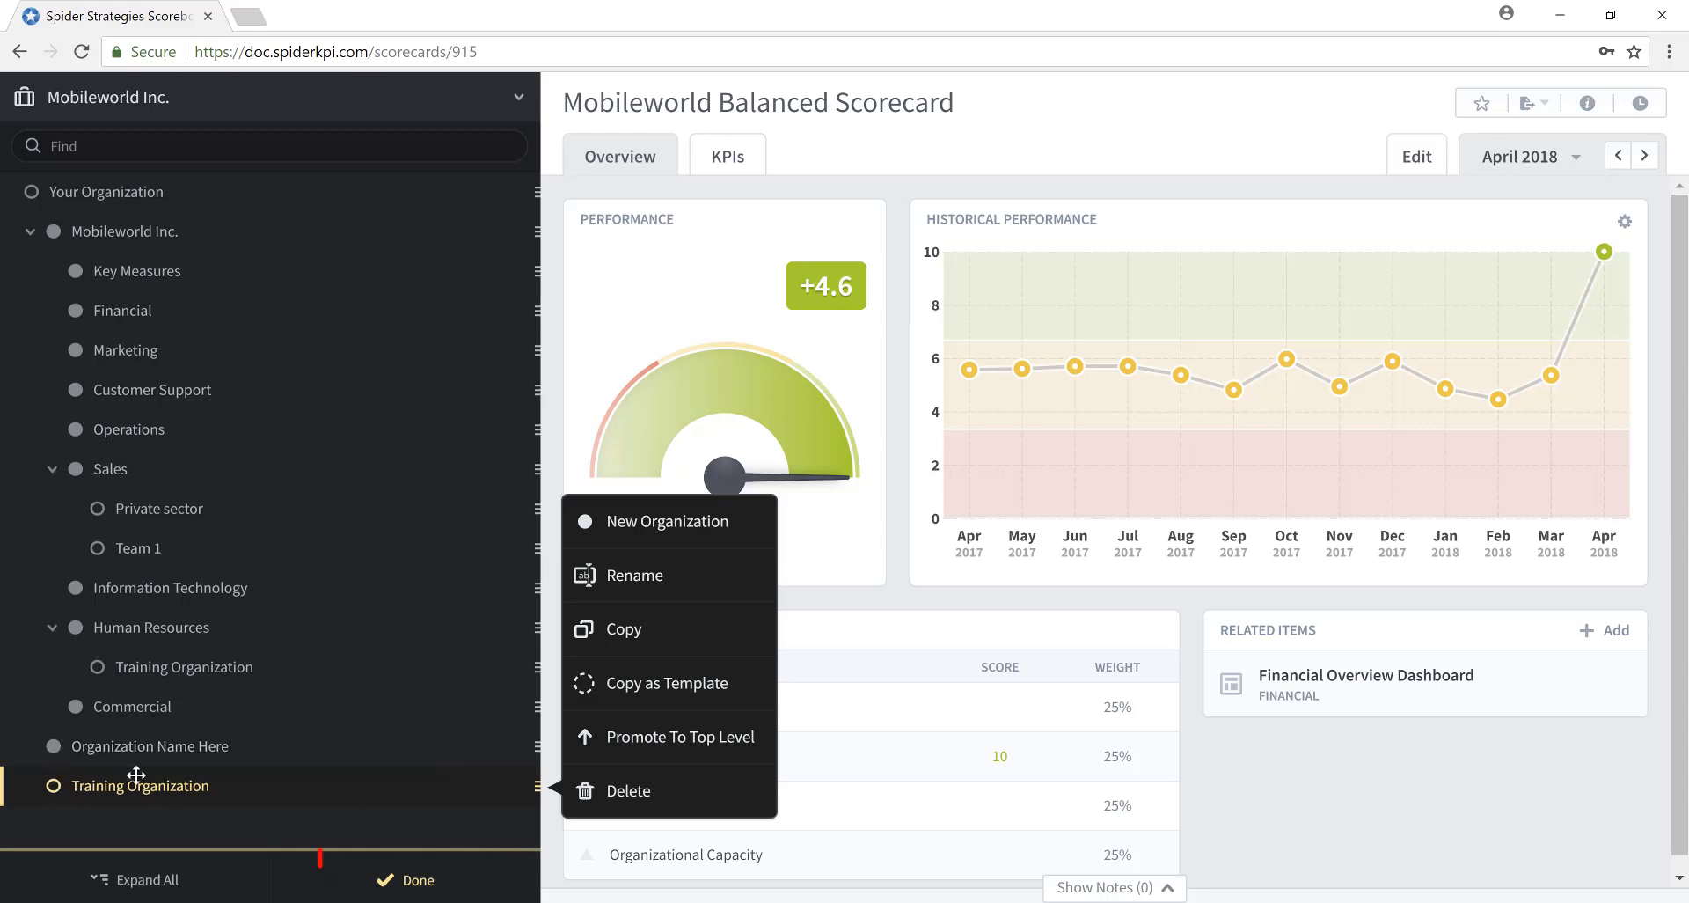
# Finish editing the organizations, switch to the new top-level Training Organization and create a scorecard named Training Scorecard
pyautogui.click(419, 880)
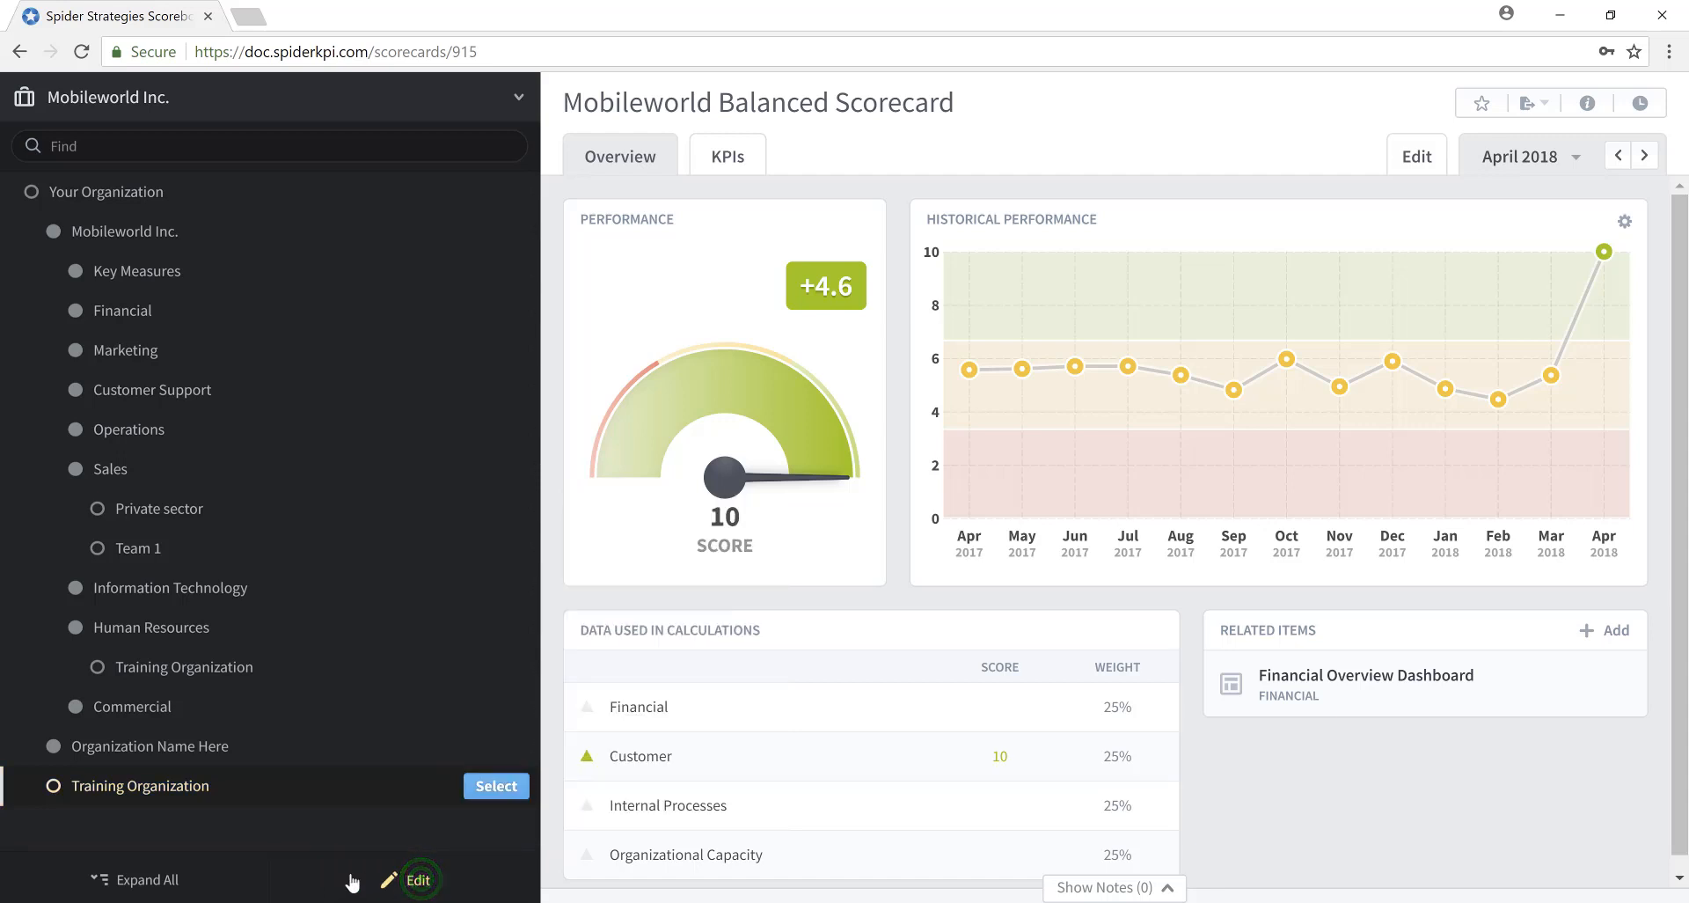
pyautogui.click(506, 787)
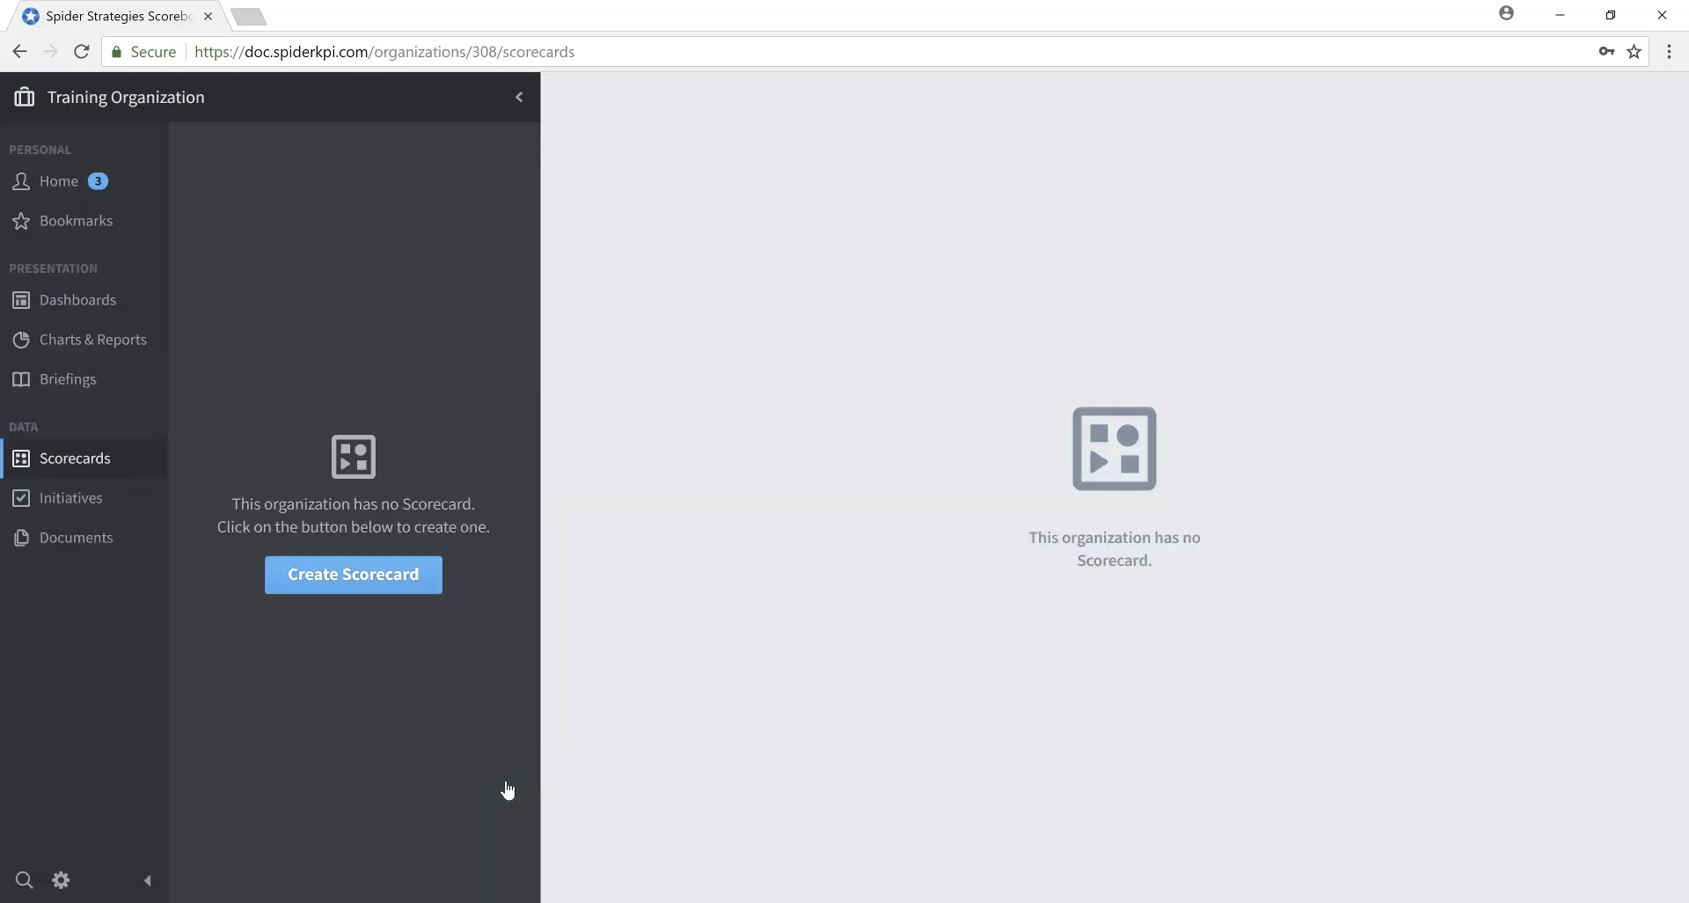
pyautogui.click(352, 577)
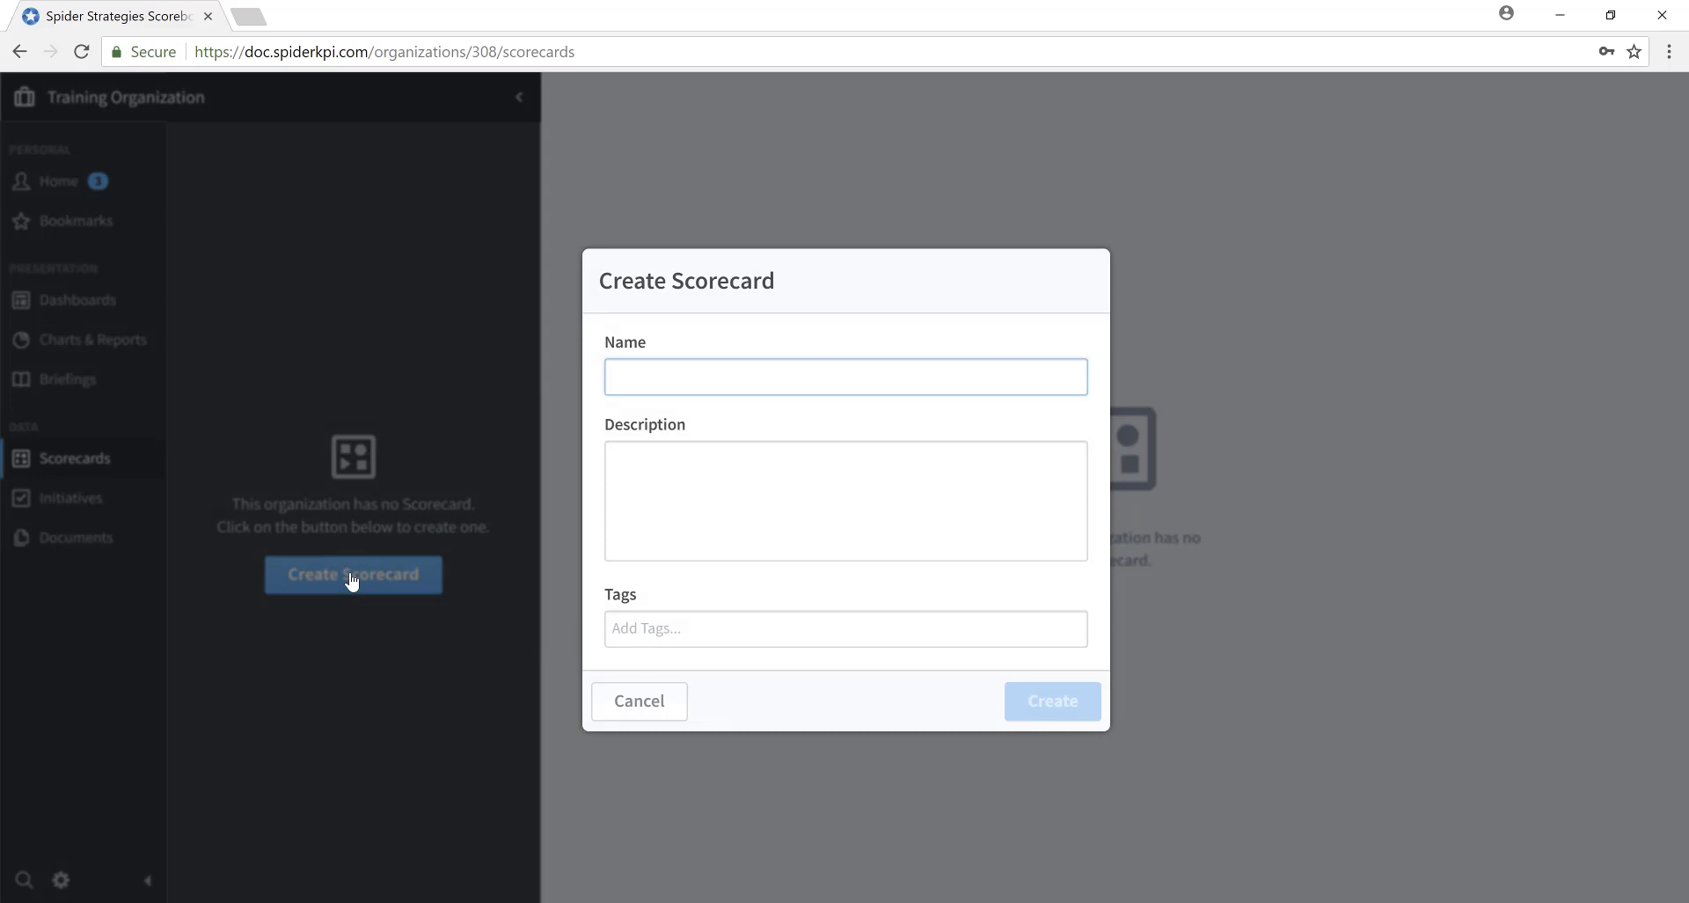
pyautogui.write('Training')
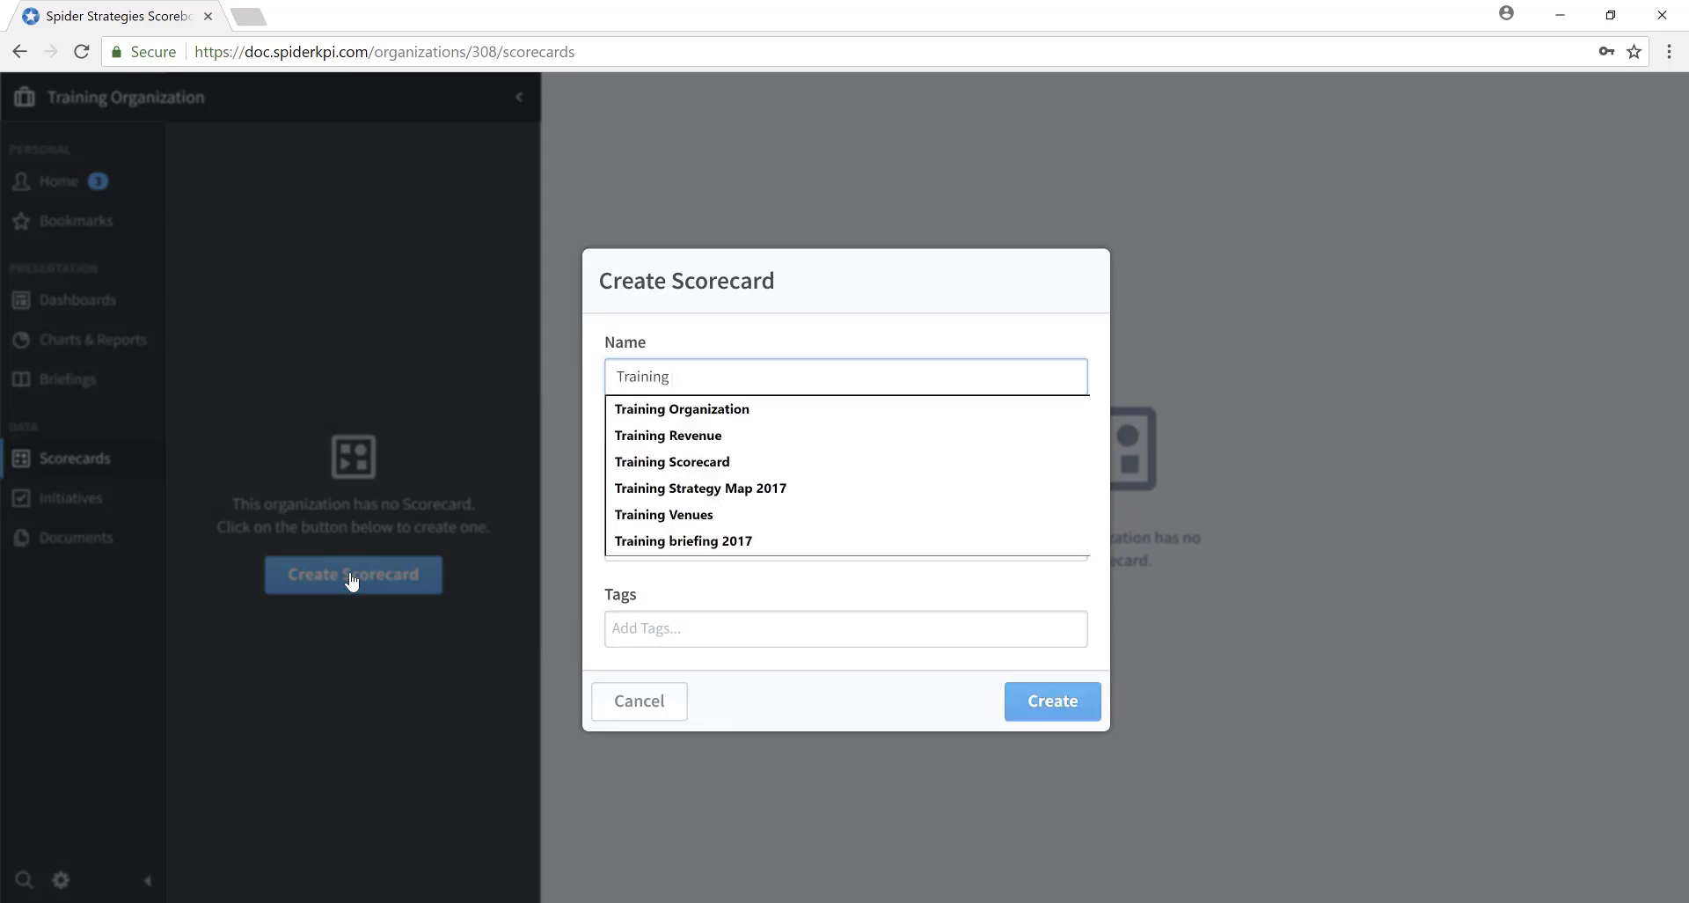
pyautogui.write(' Scorecard')
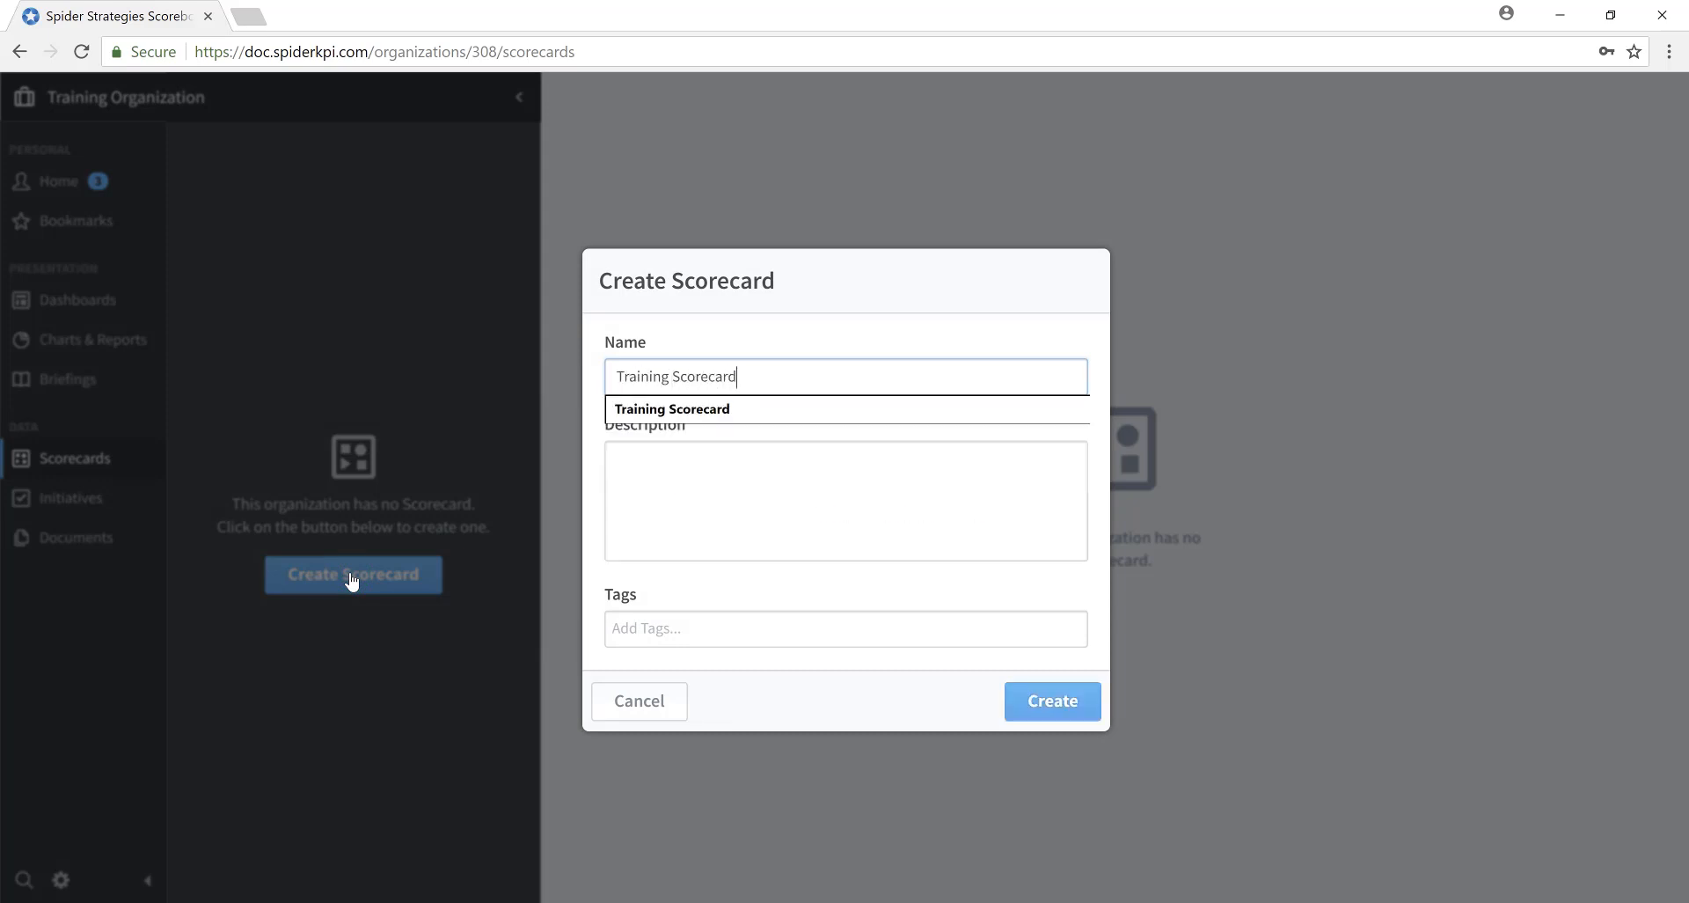
pyautogui.click(1050, 703)
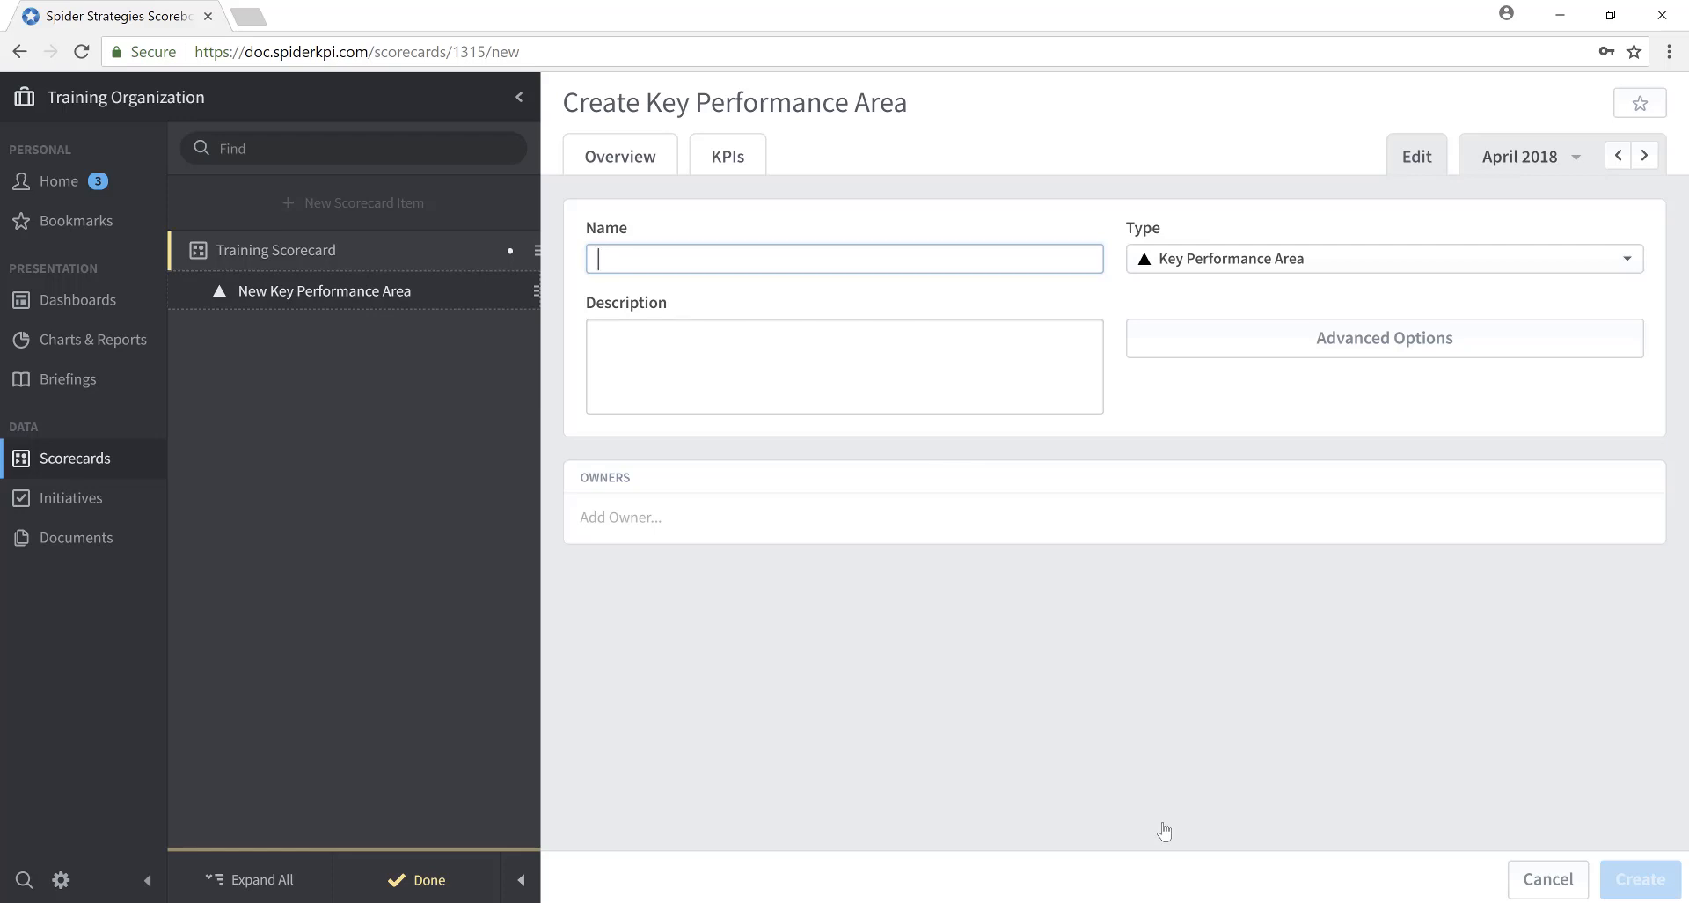
# Create a Key Performance Area named Financial in the Training Scorecard, reviewing the available item types and owner choices
pyautogui.write('inan')
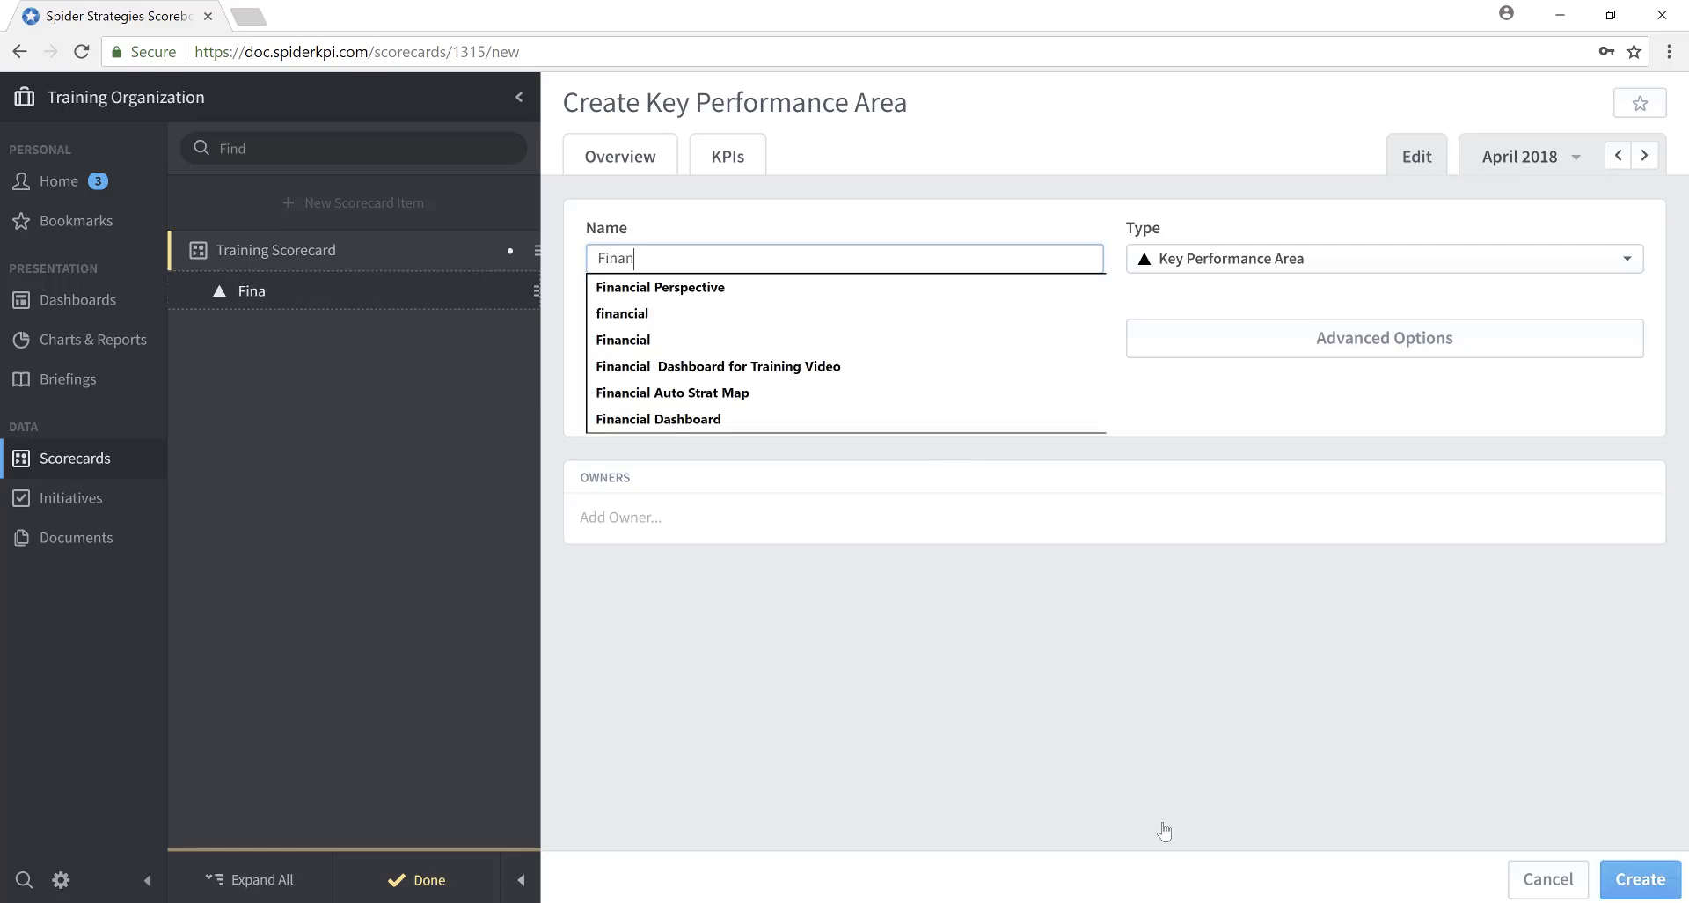
pyautogui.write('cial')
pyautogui.click(1632, 259)
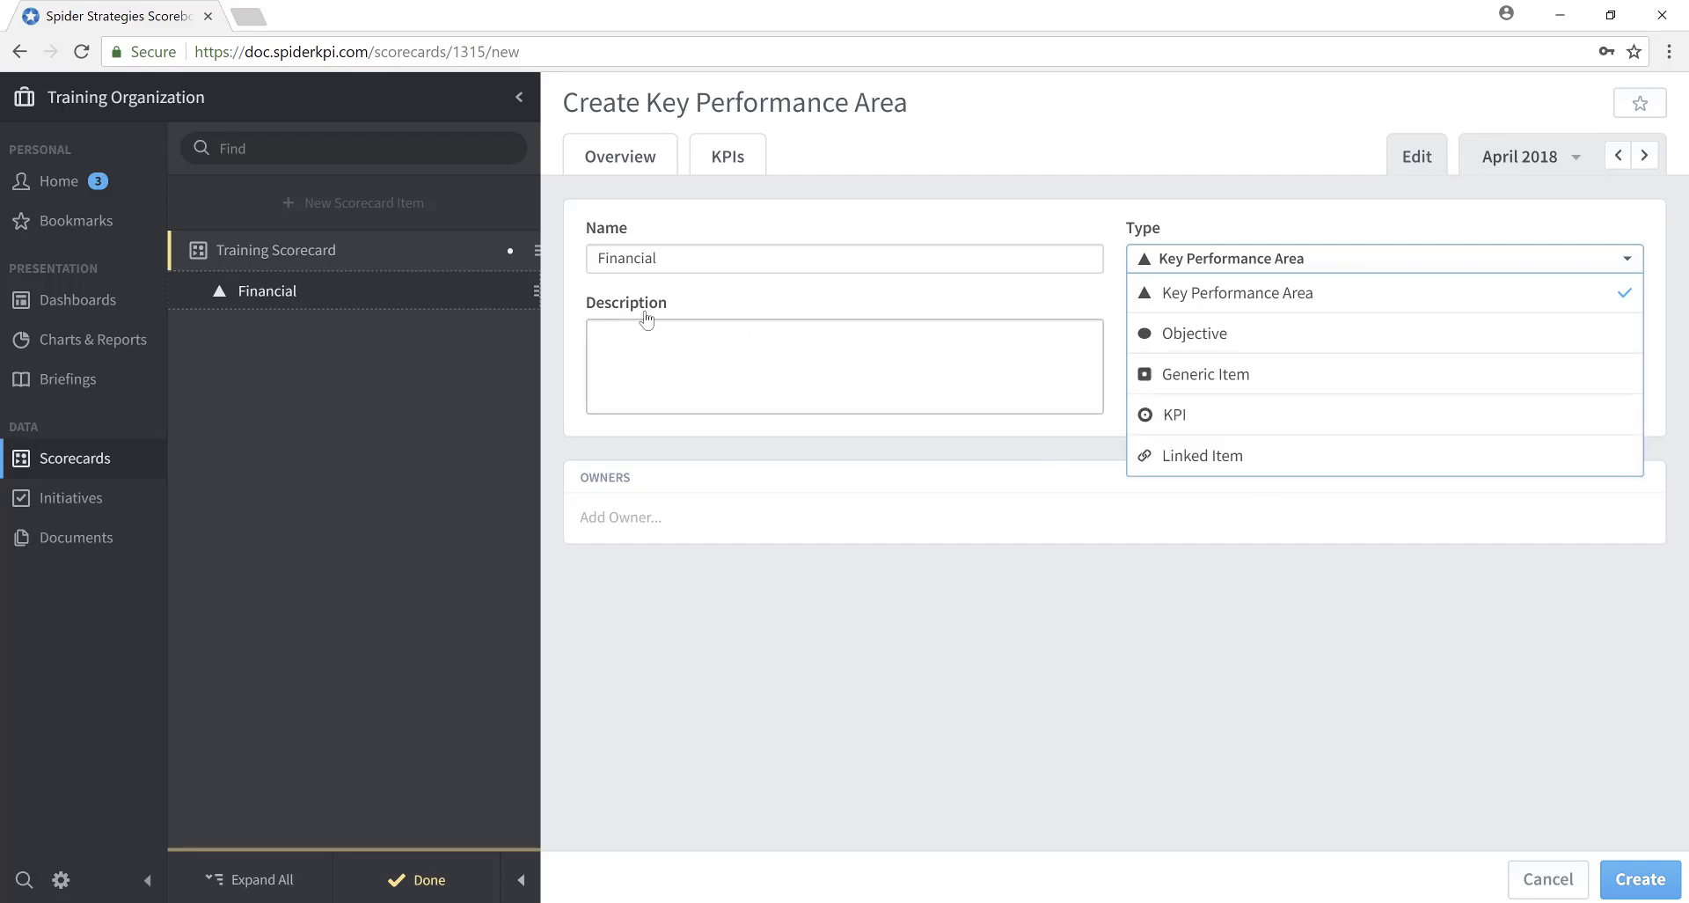
pyautogui.click(626, 332)
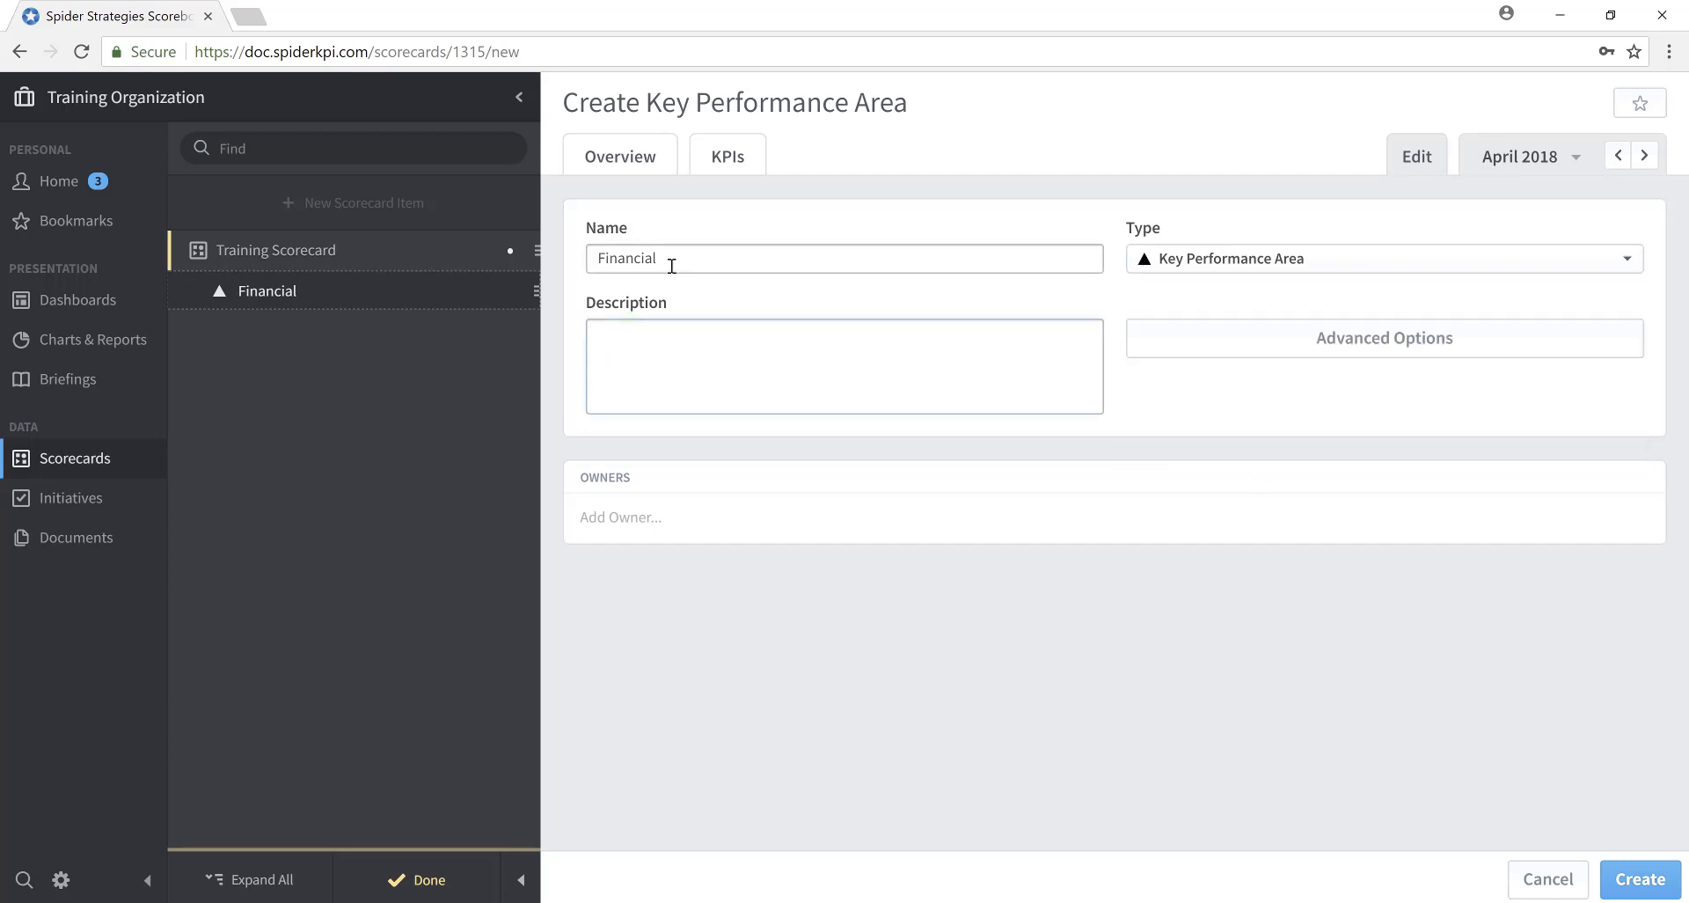
pyautogui.click(613, 516)
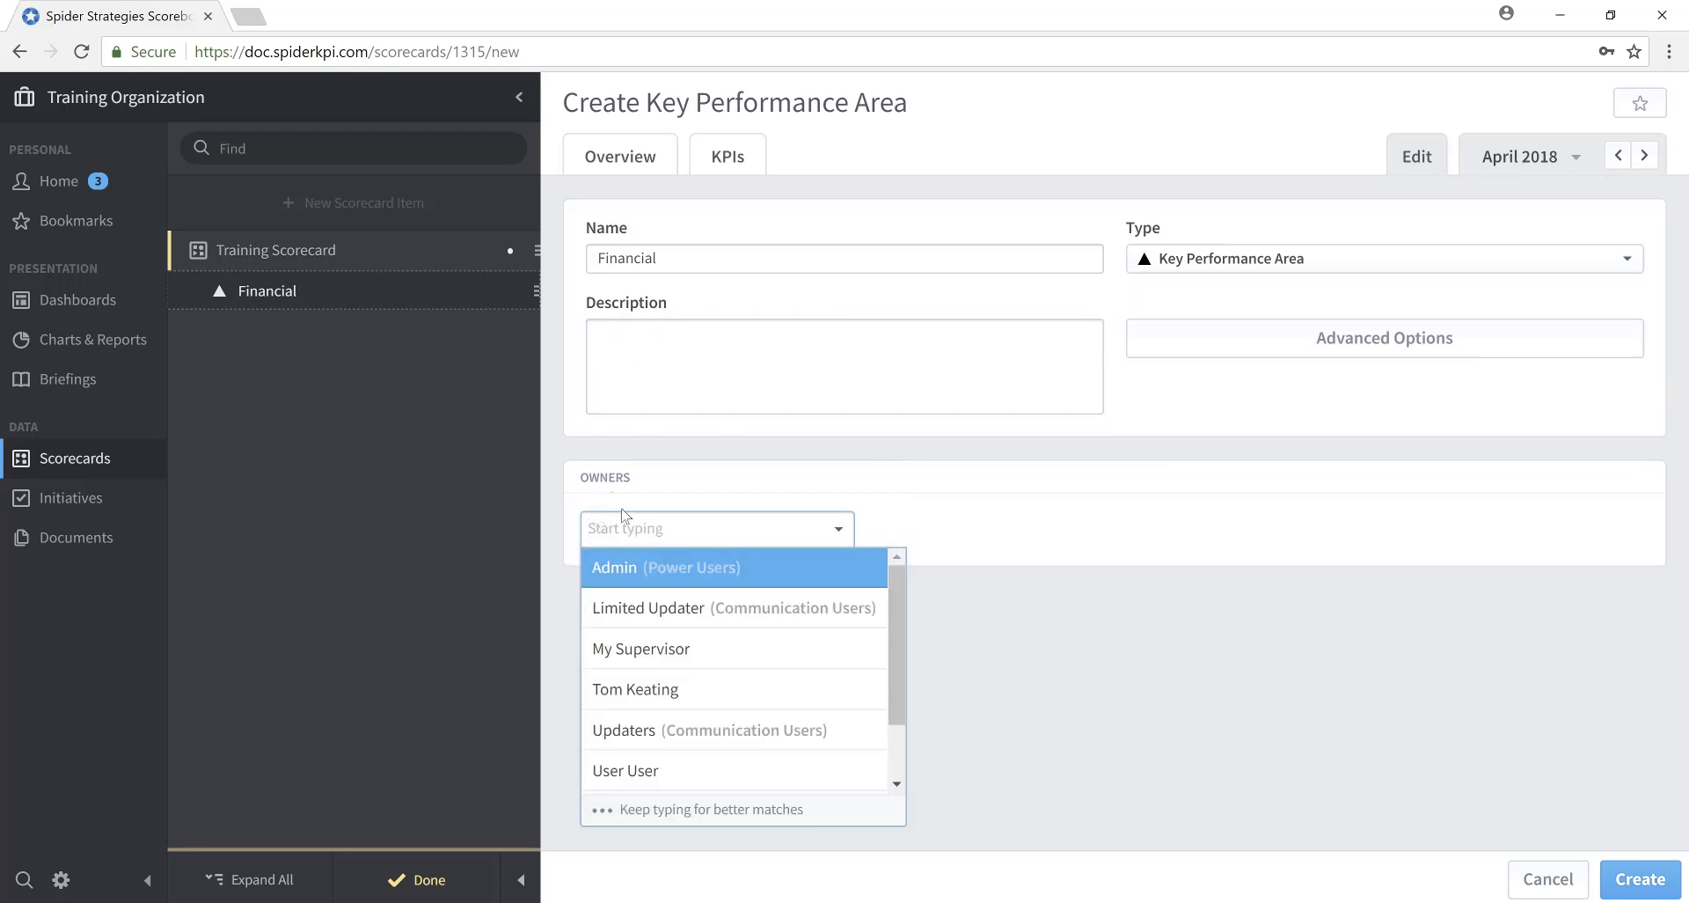
pyautogui.click(943, 528)
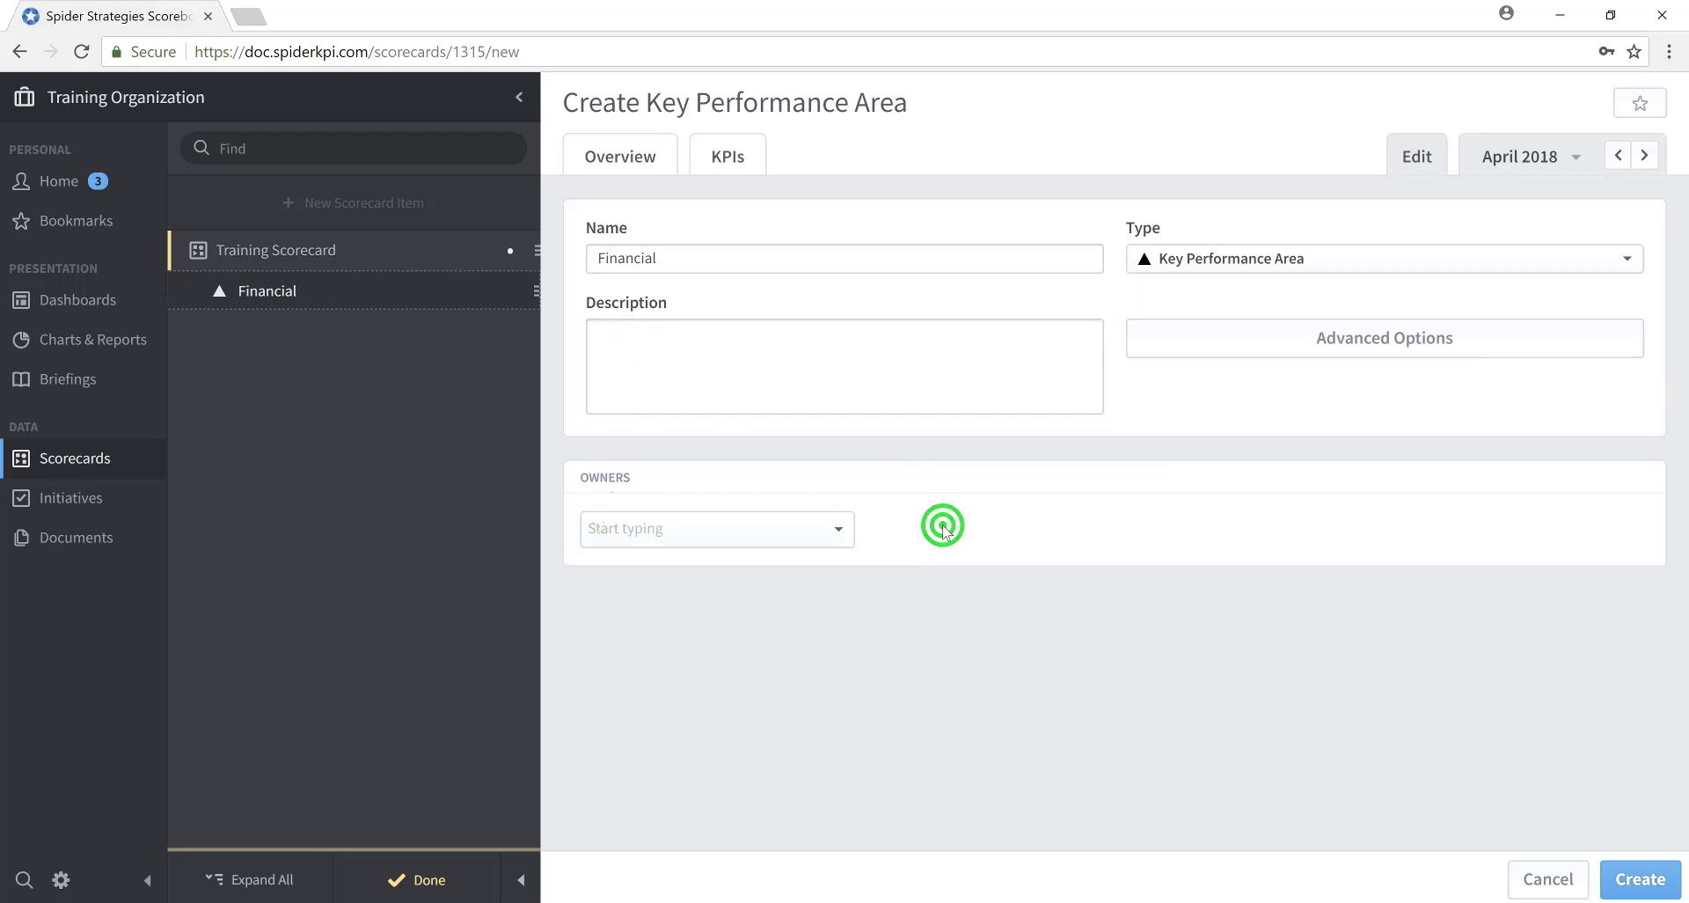
pyautogui.click(1647, 879)
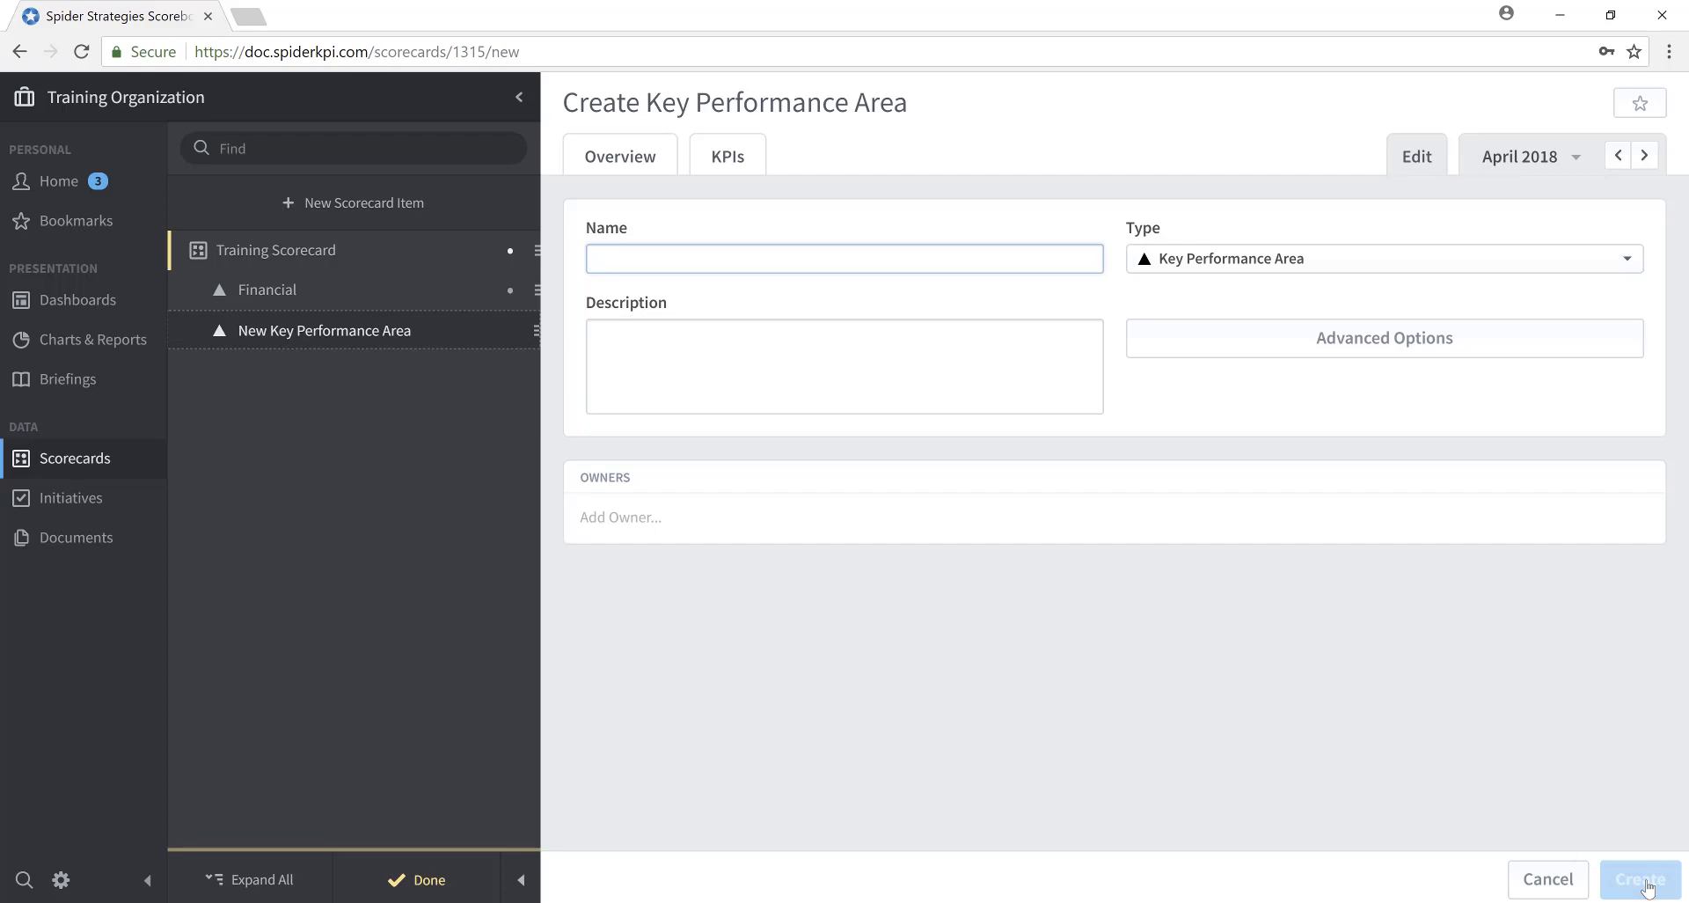
# Create two more Key Performance Areas in the Training Scorecard, named Customer and Internal Processes
pyautogui.write('Customer')
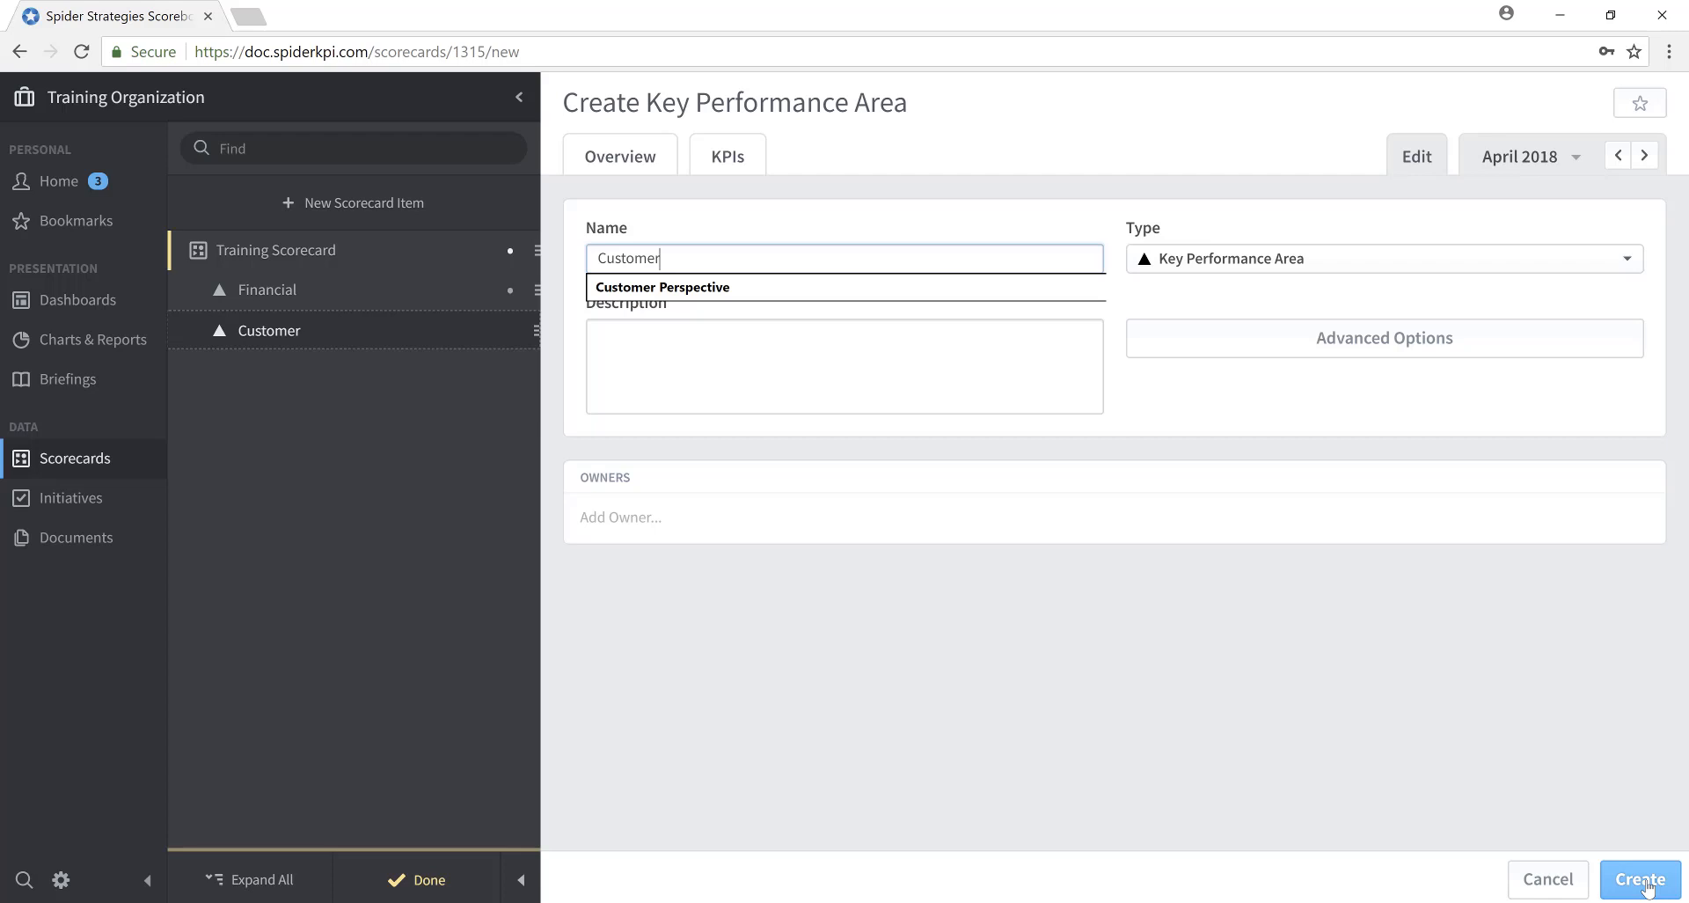
pyautogui.click(1641, 880)
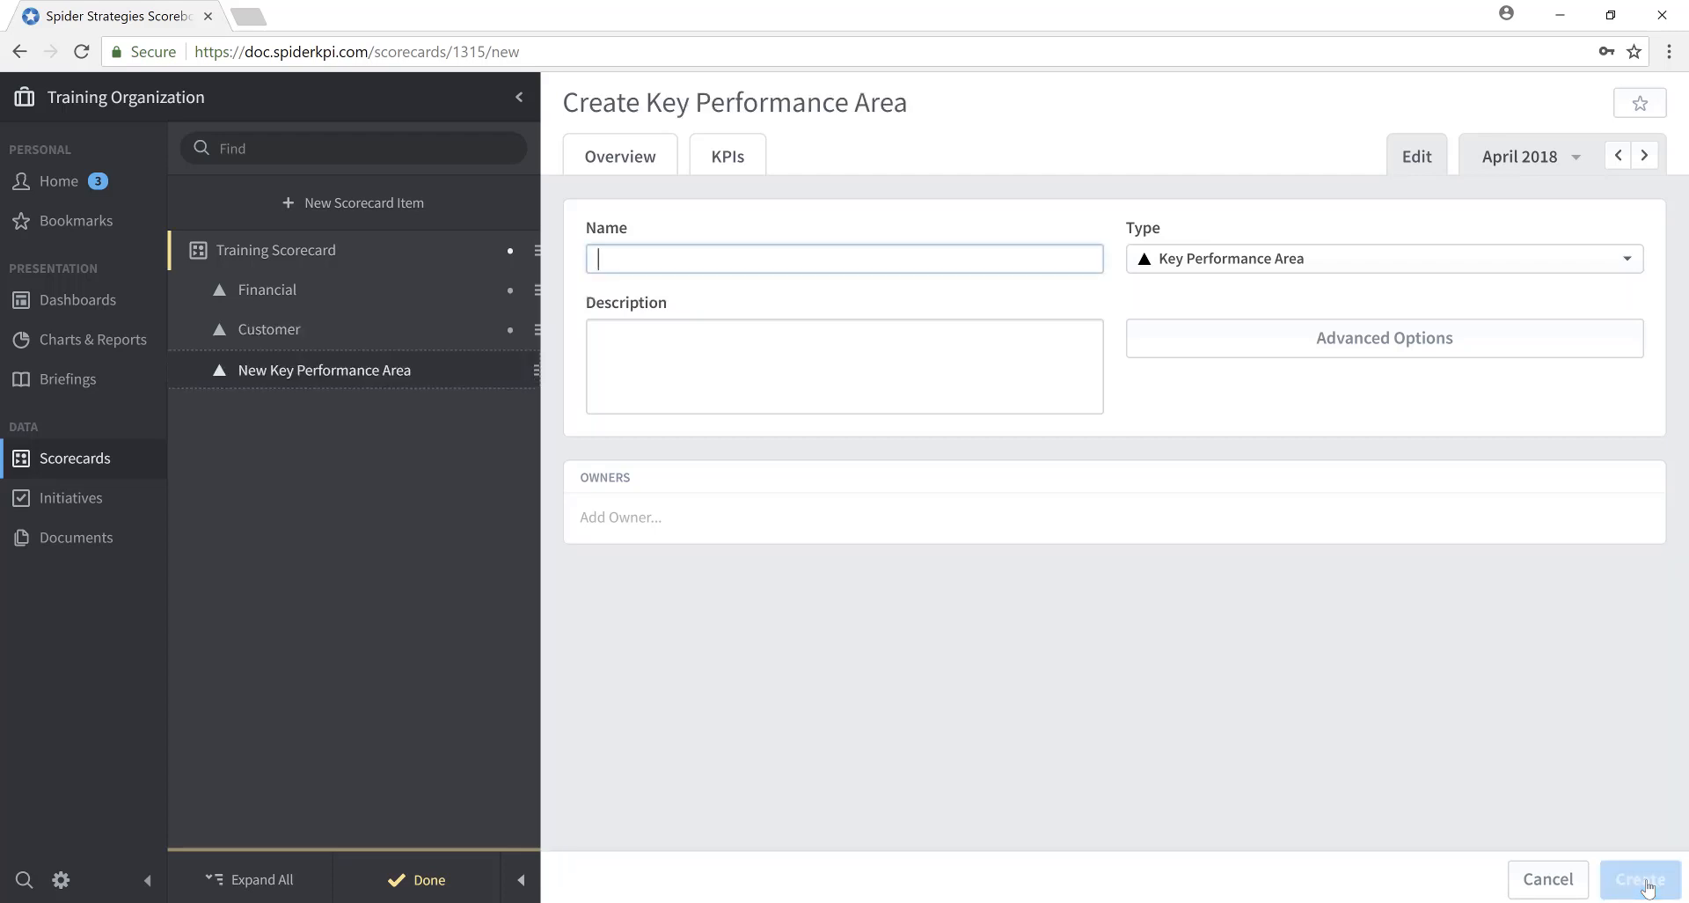
pyautogui.write('Inter')
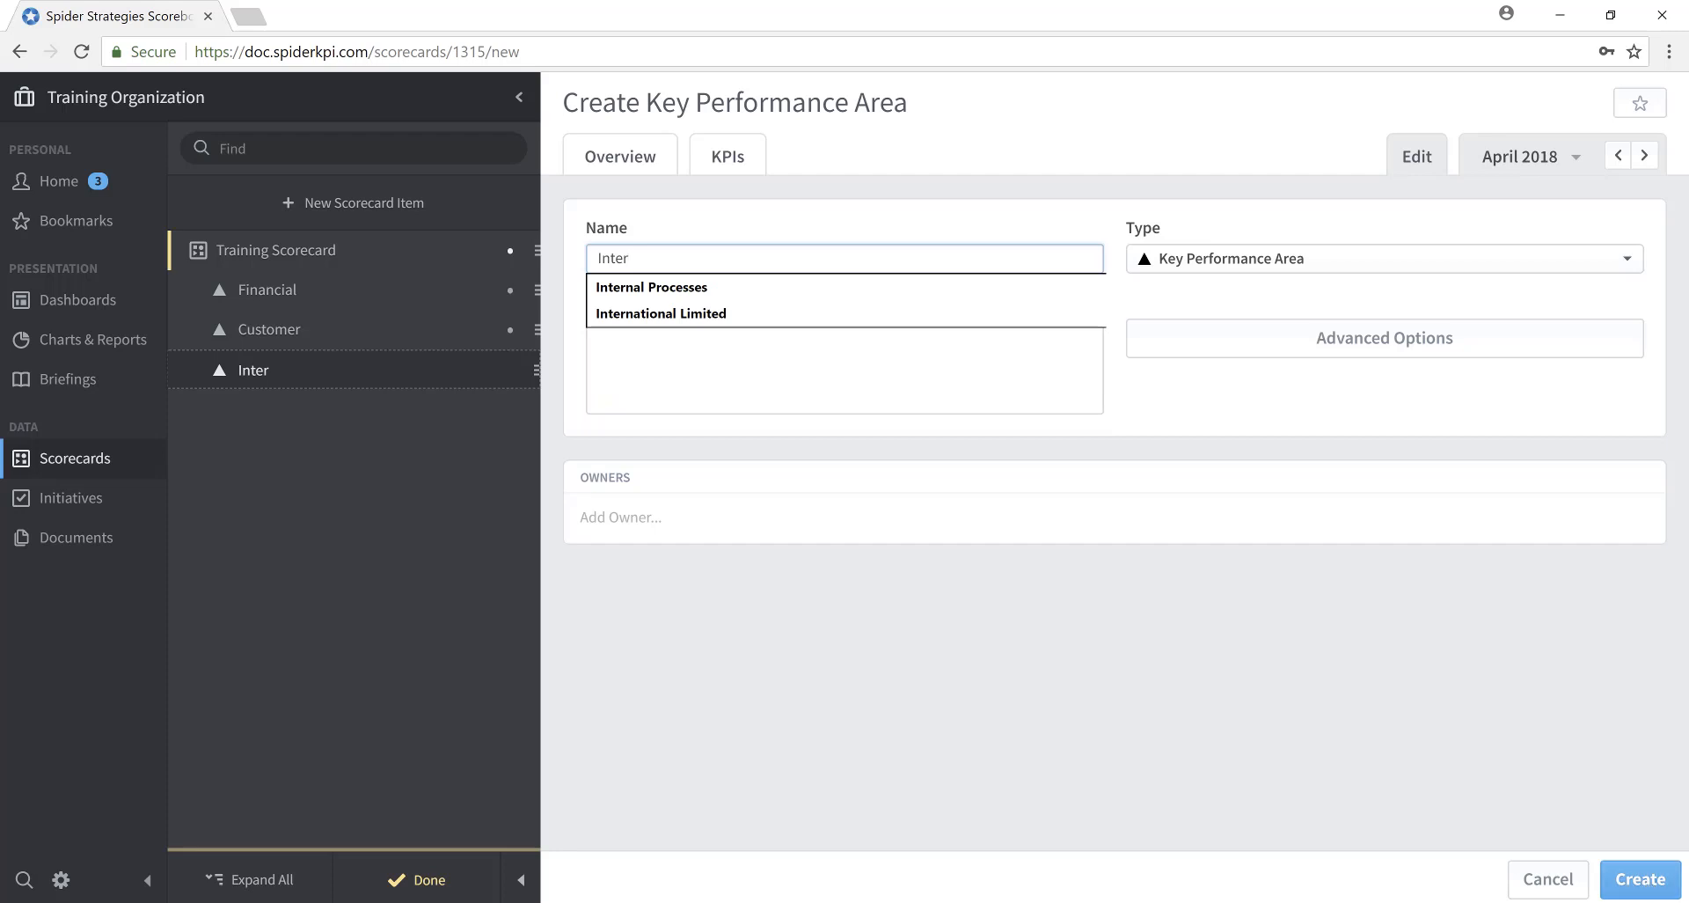
pyautogui.click(638, 316)
pyautogui.click(652, 287)
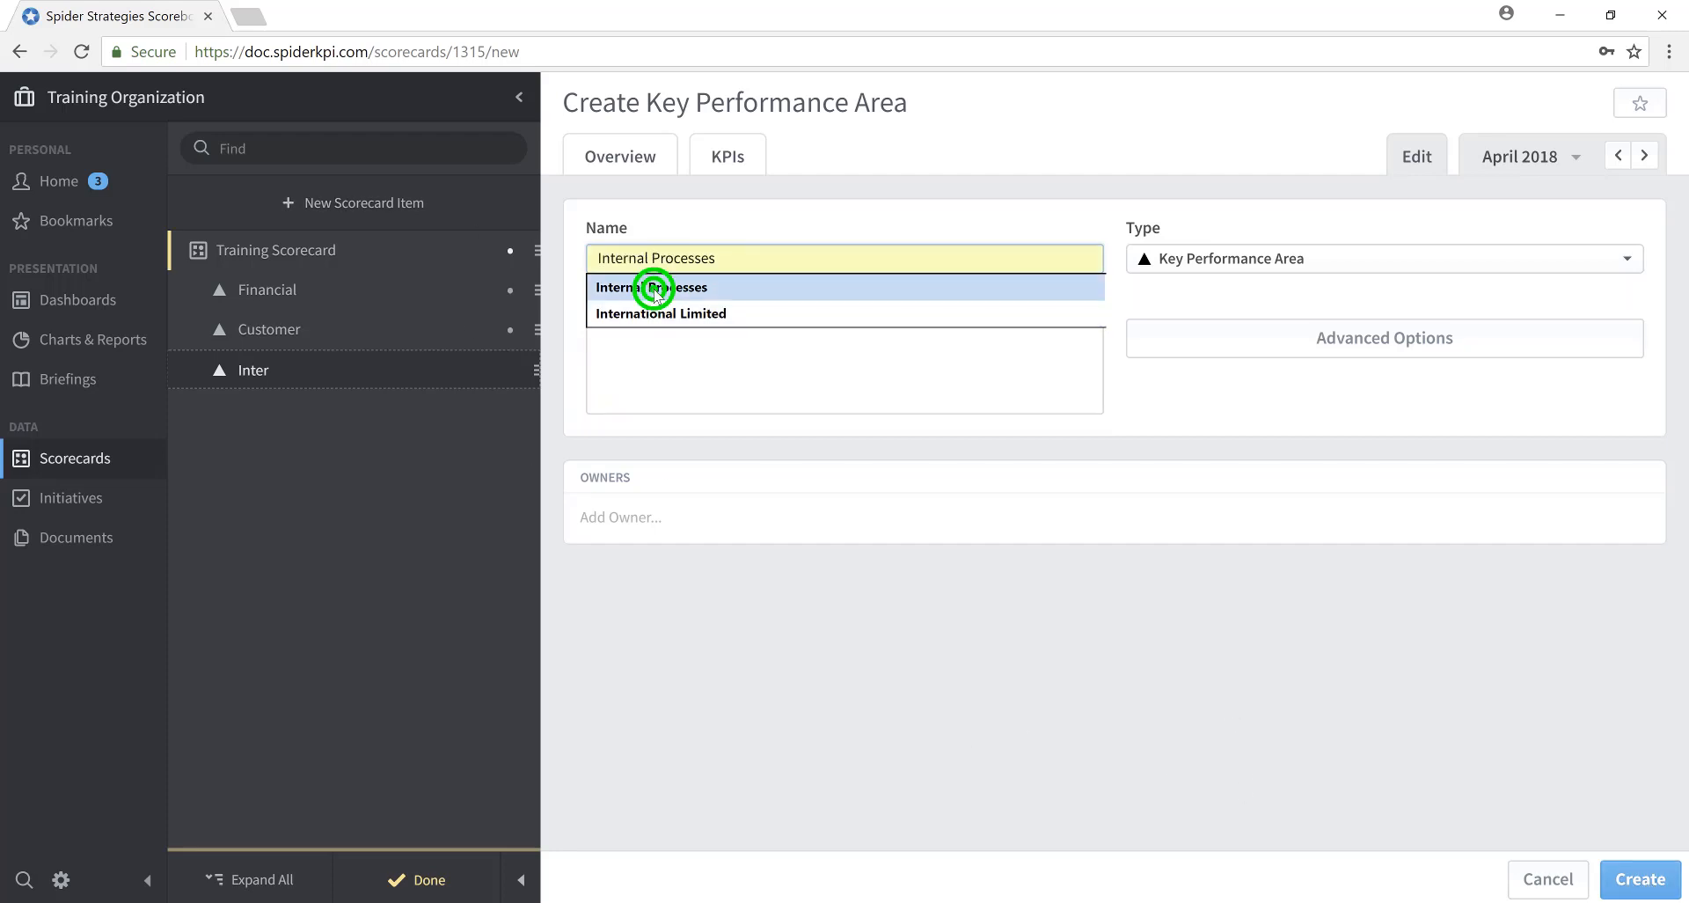
pyautogui.press('Return')
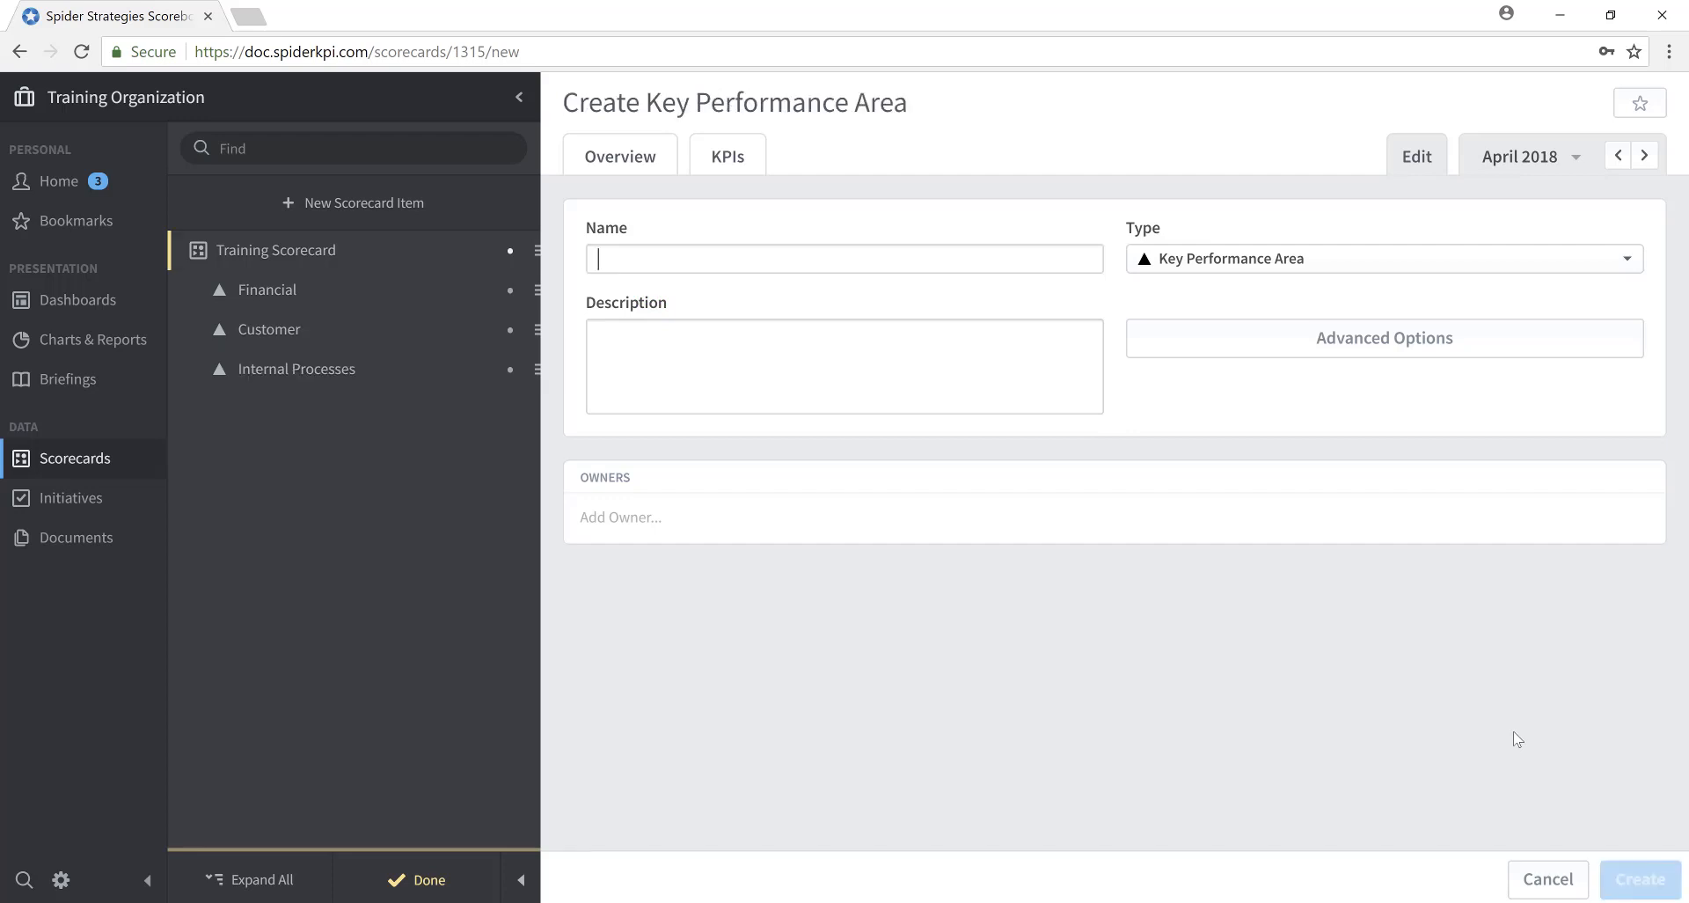
# Create a fourth Key Performance Area in the Training Scorecard, named Learning and Growth
pyautogui.write('Lear')
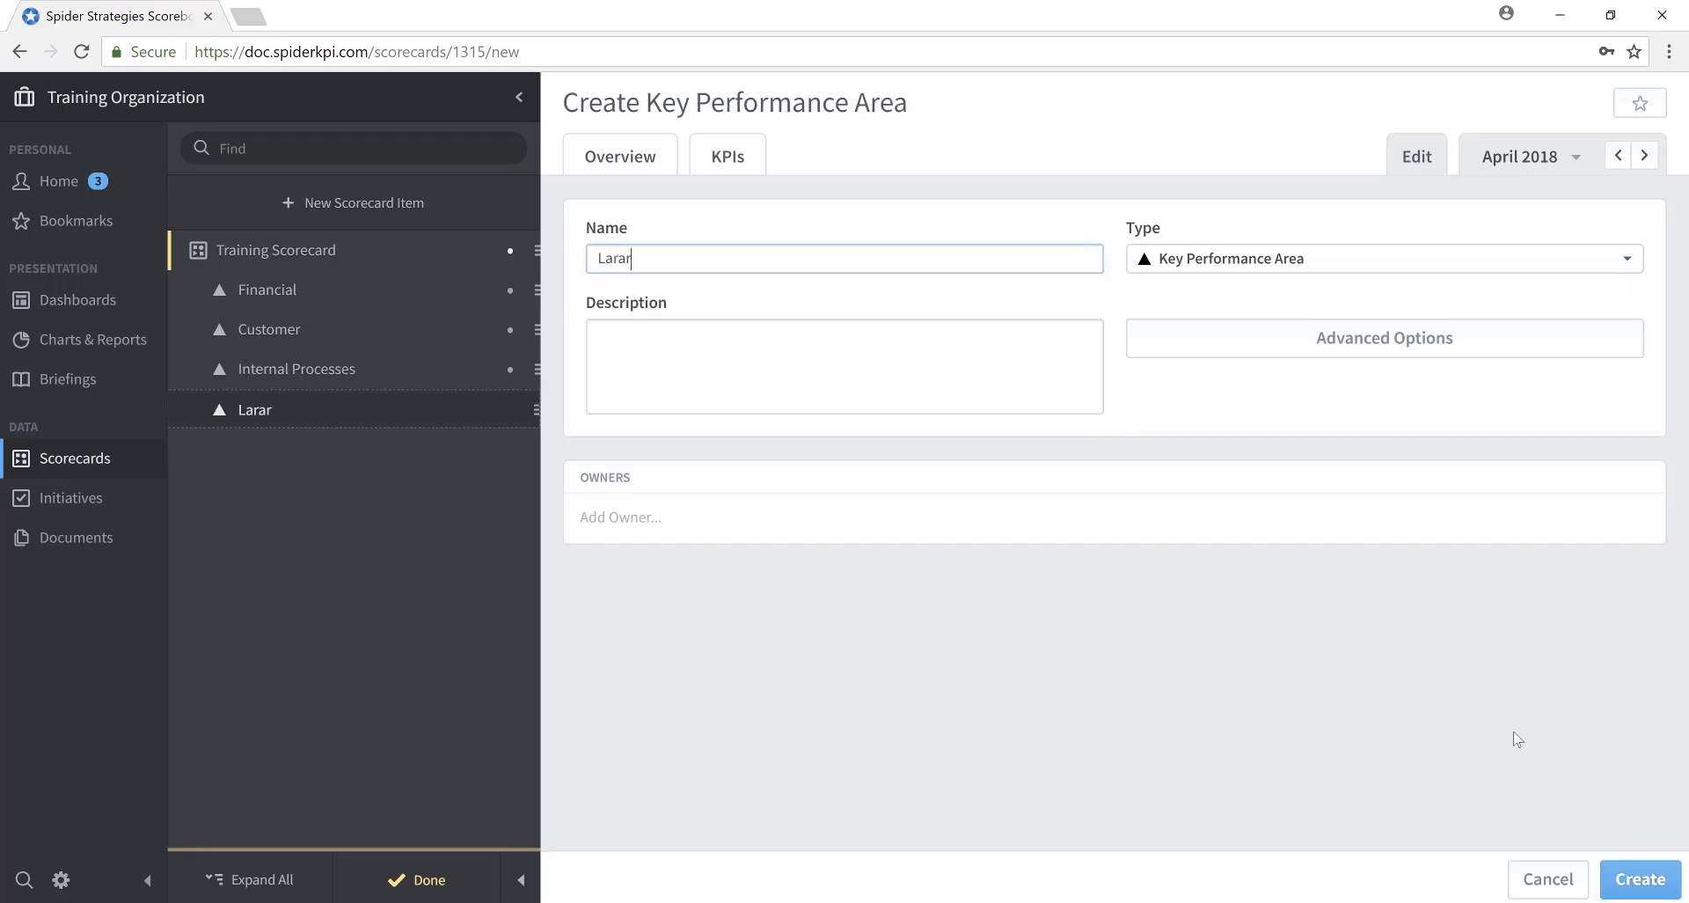
pyautogui.press('BackSpace')
pyautogui.press('BackSpace')
pyautogui.write('ar')
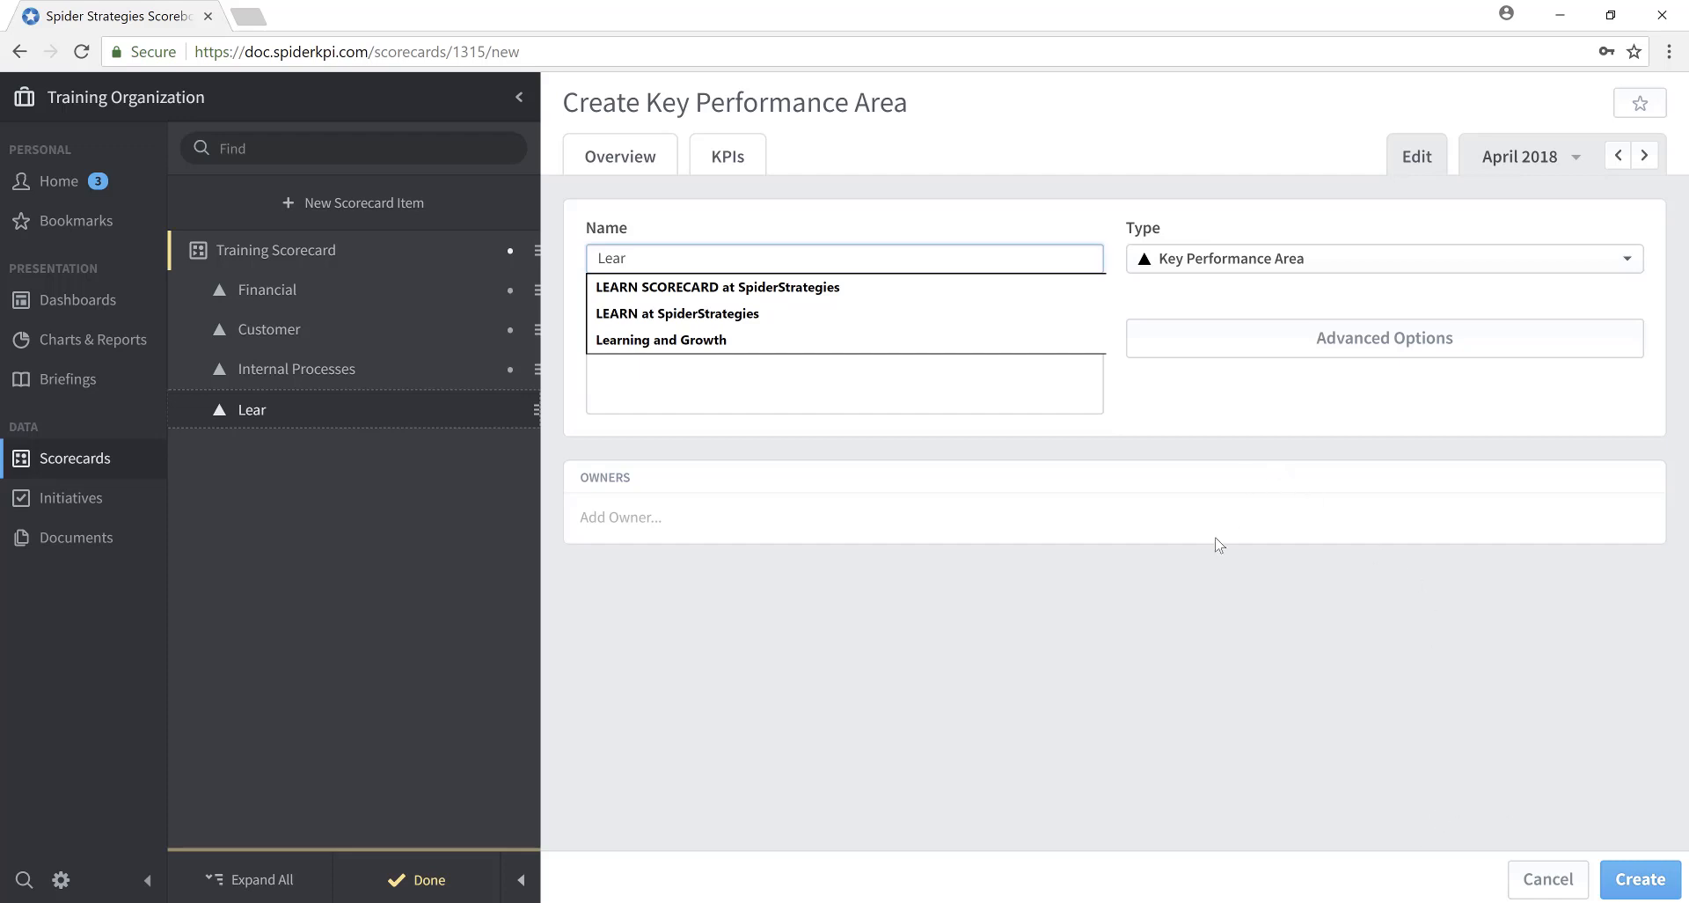
pyautogui.click(714, 340)
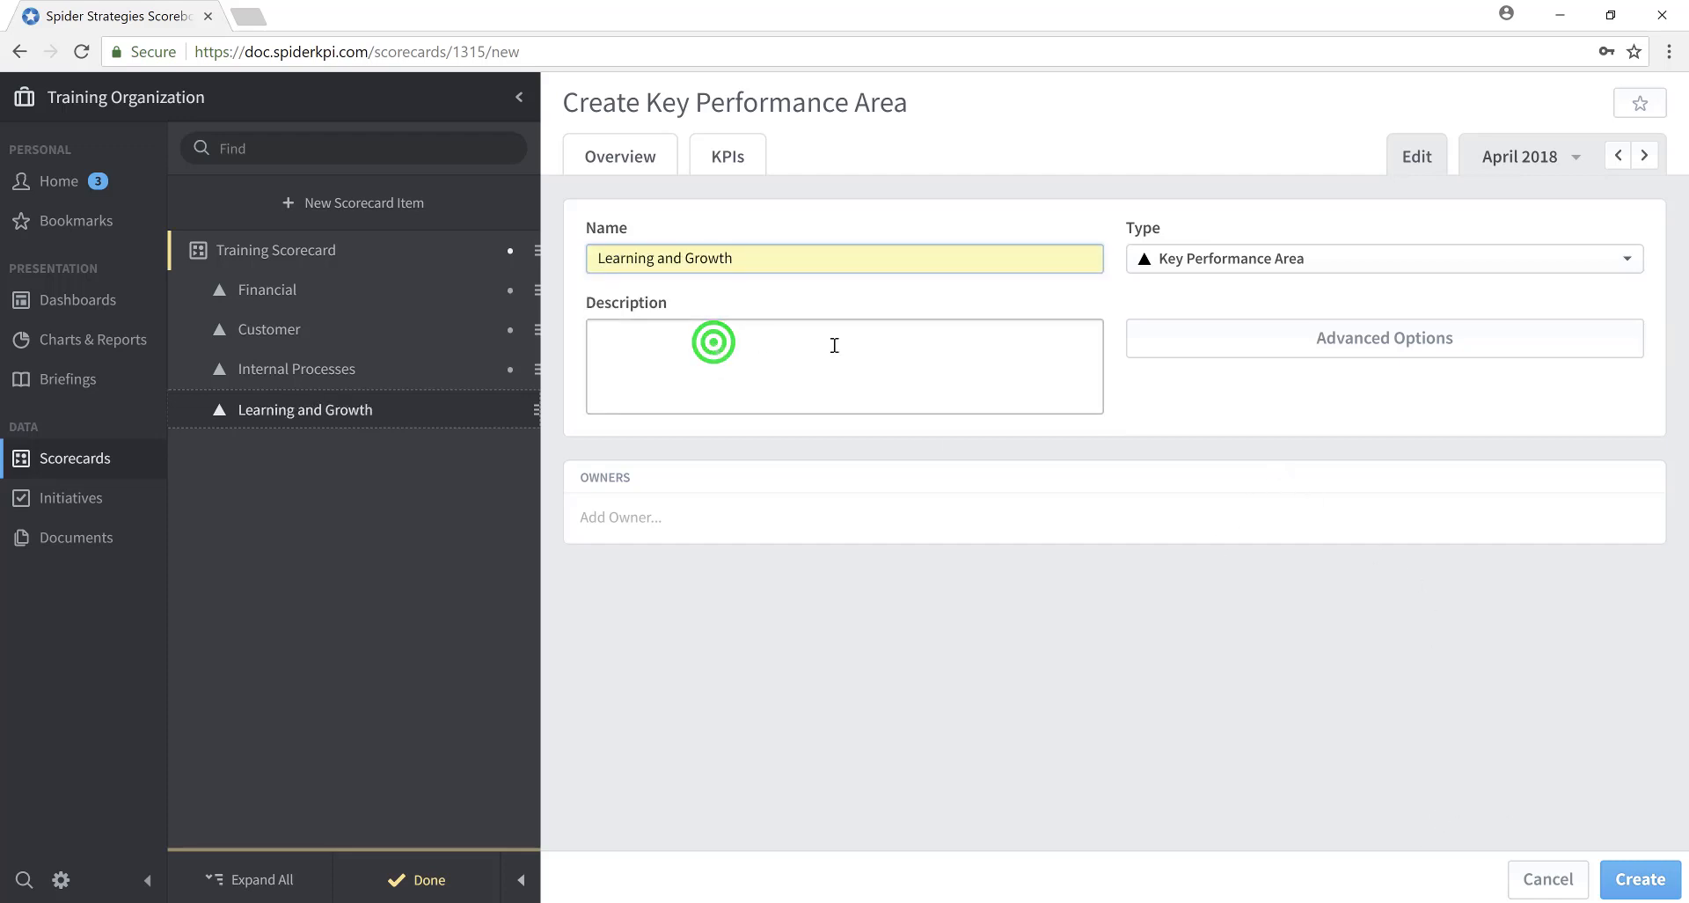
pyautogui.click(1642, 878)
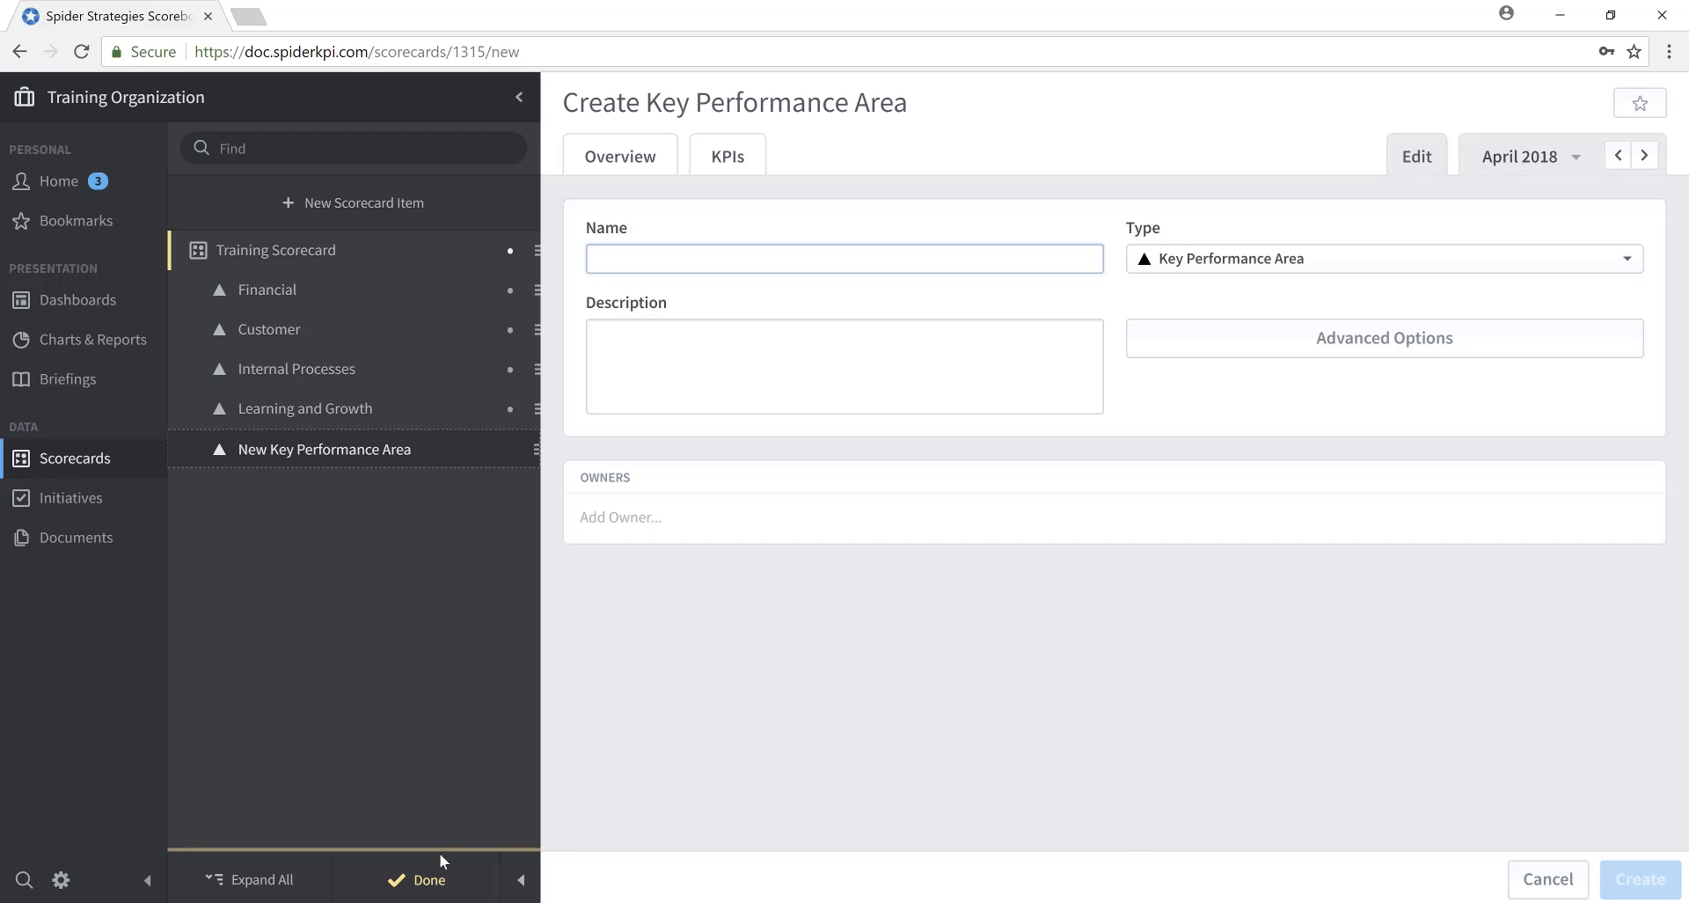
# Create an Objective named Increase Revenue under the Financial area, reviewing the available item types and leaving its description empty
pyautogui.click(261, 291)
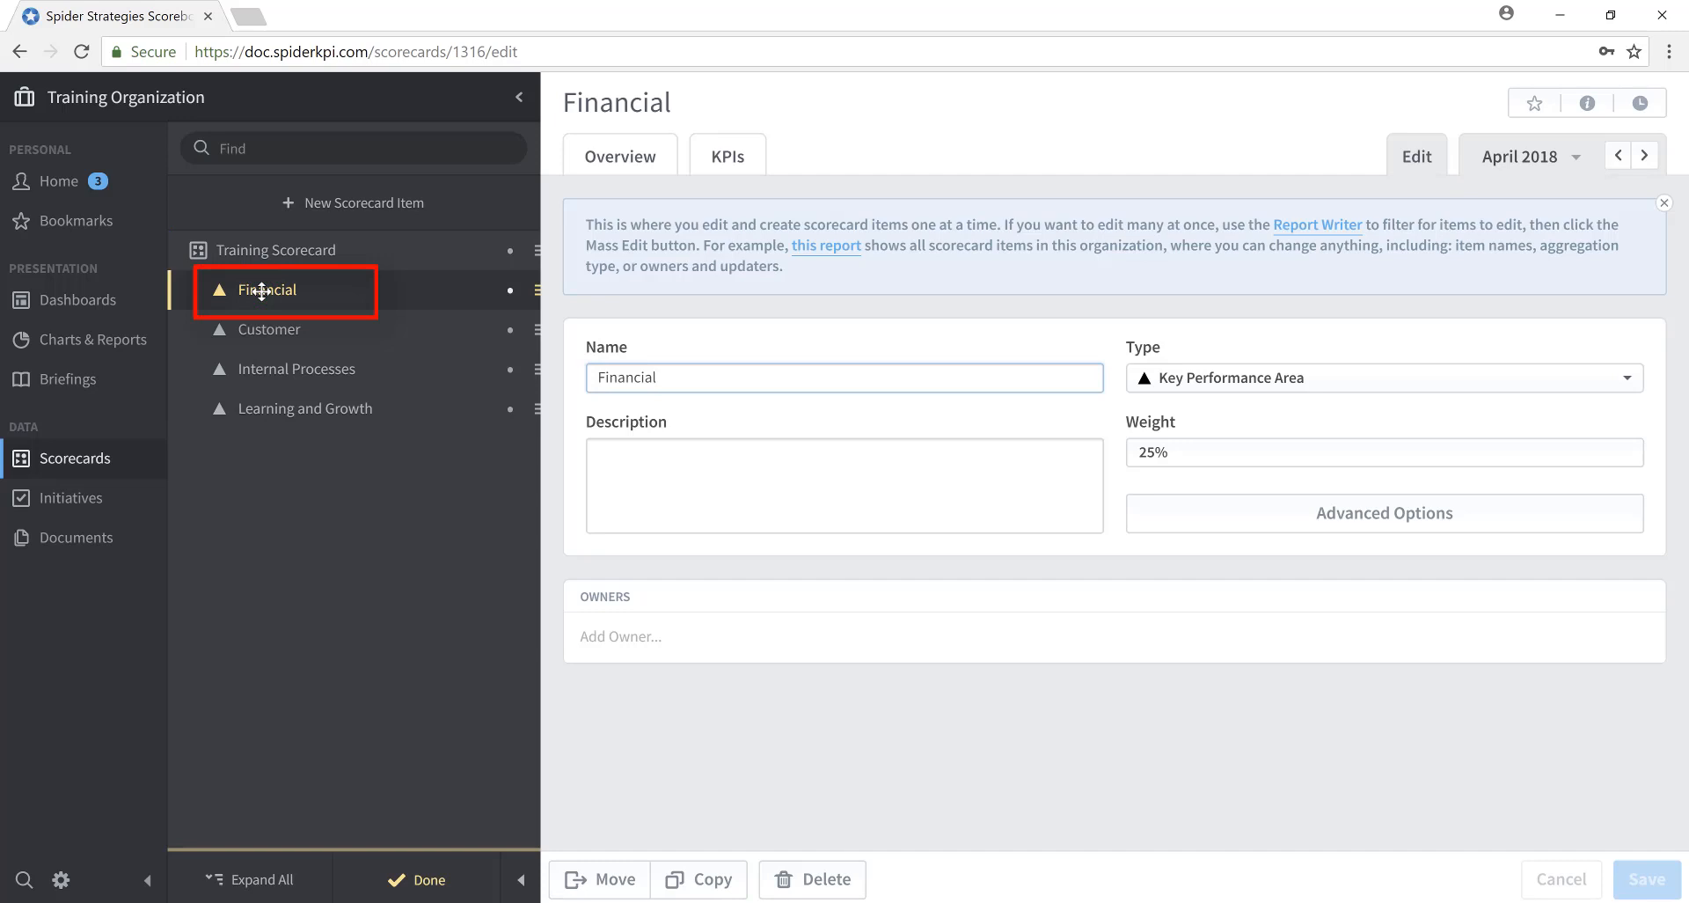
pyautogui.click(339, 209)
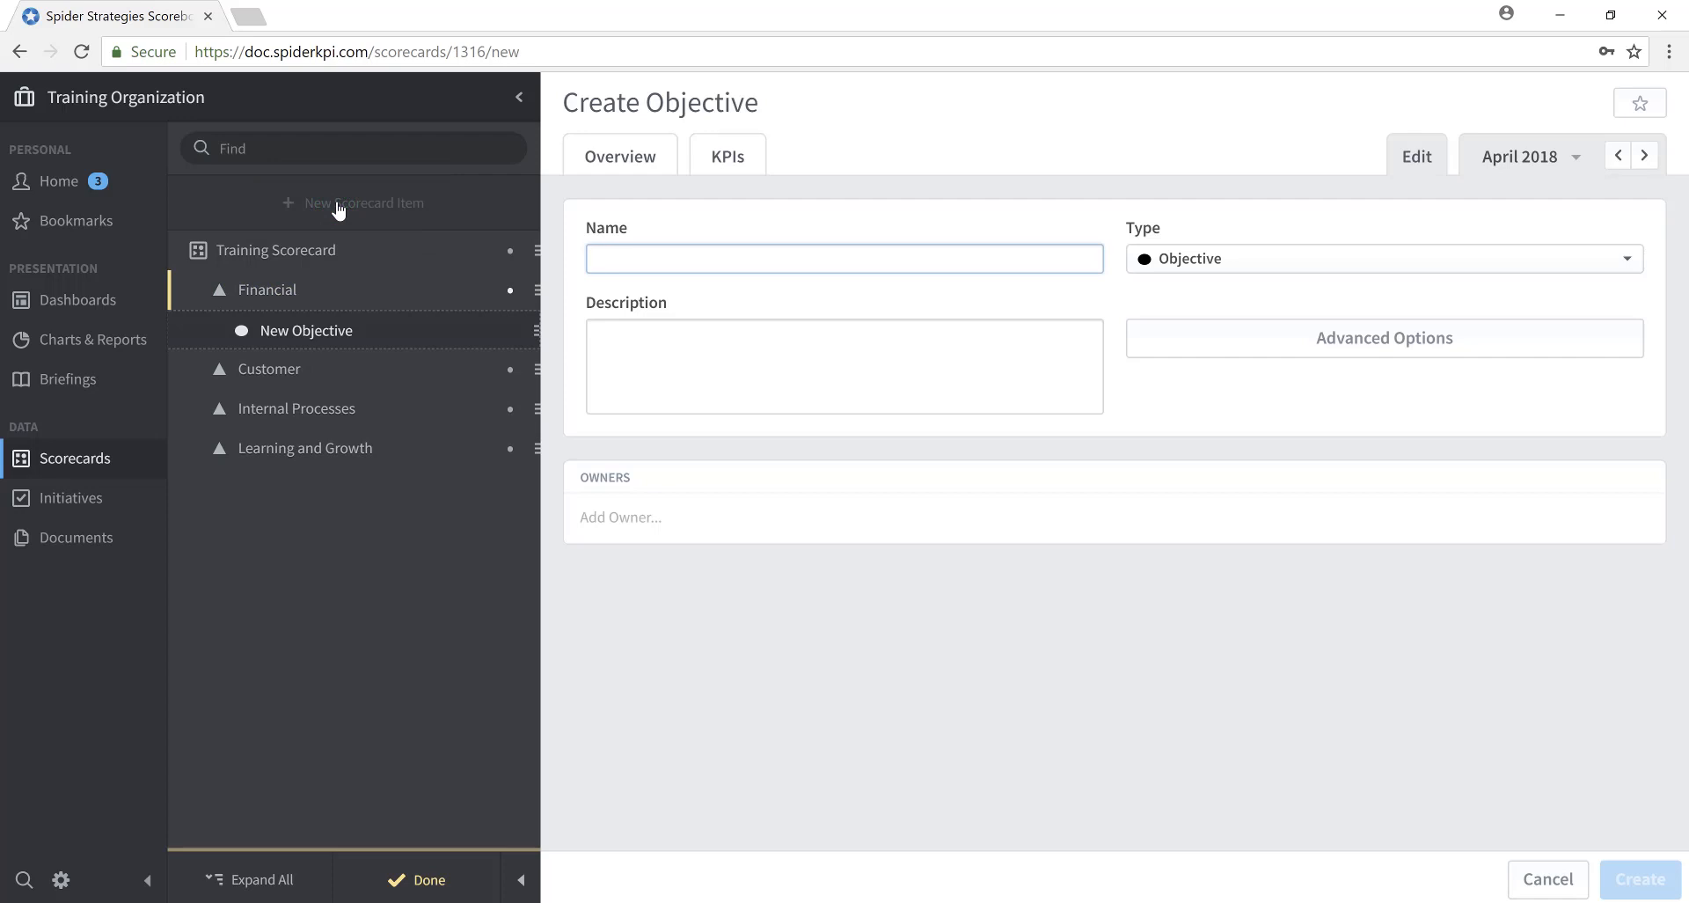
pyautogui.write('Incre')
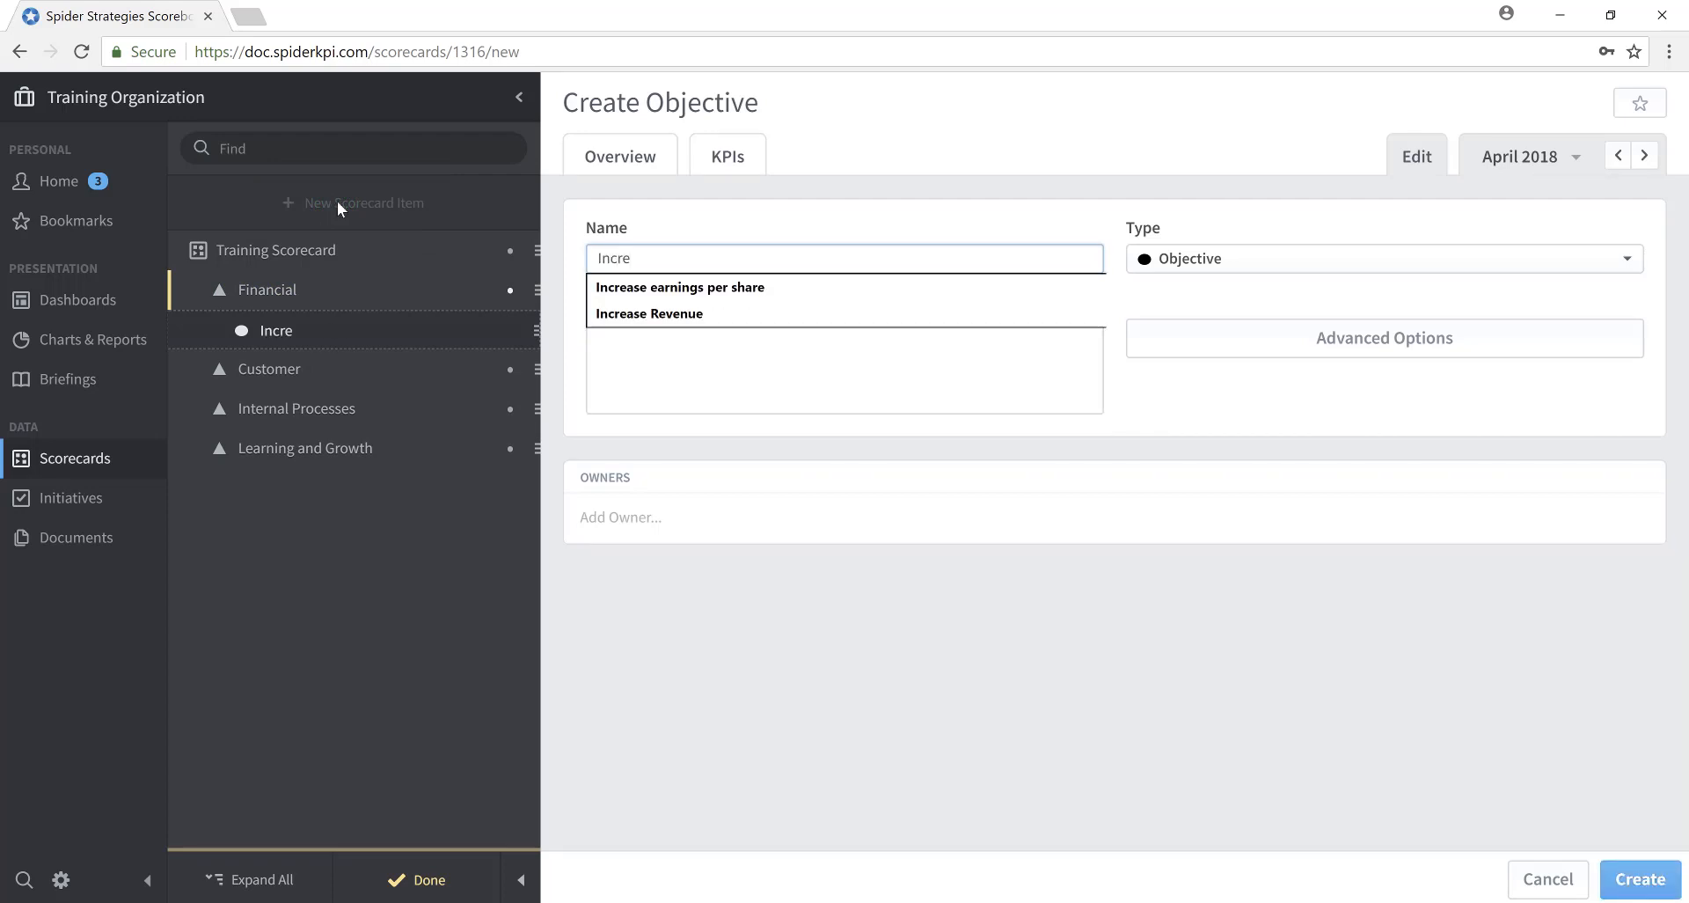
pyautogui.press('Down')
pyautogui.press('Down')
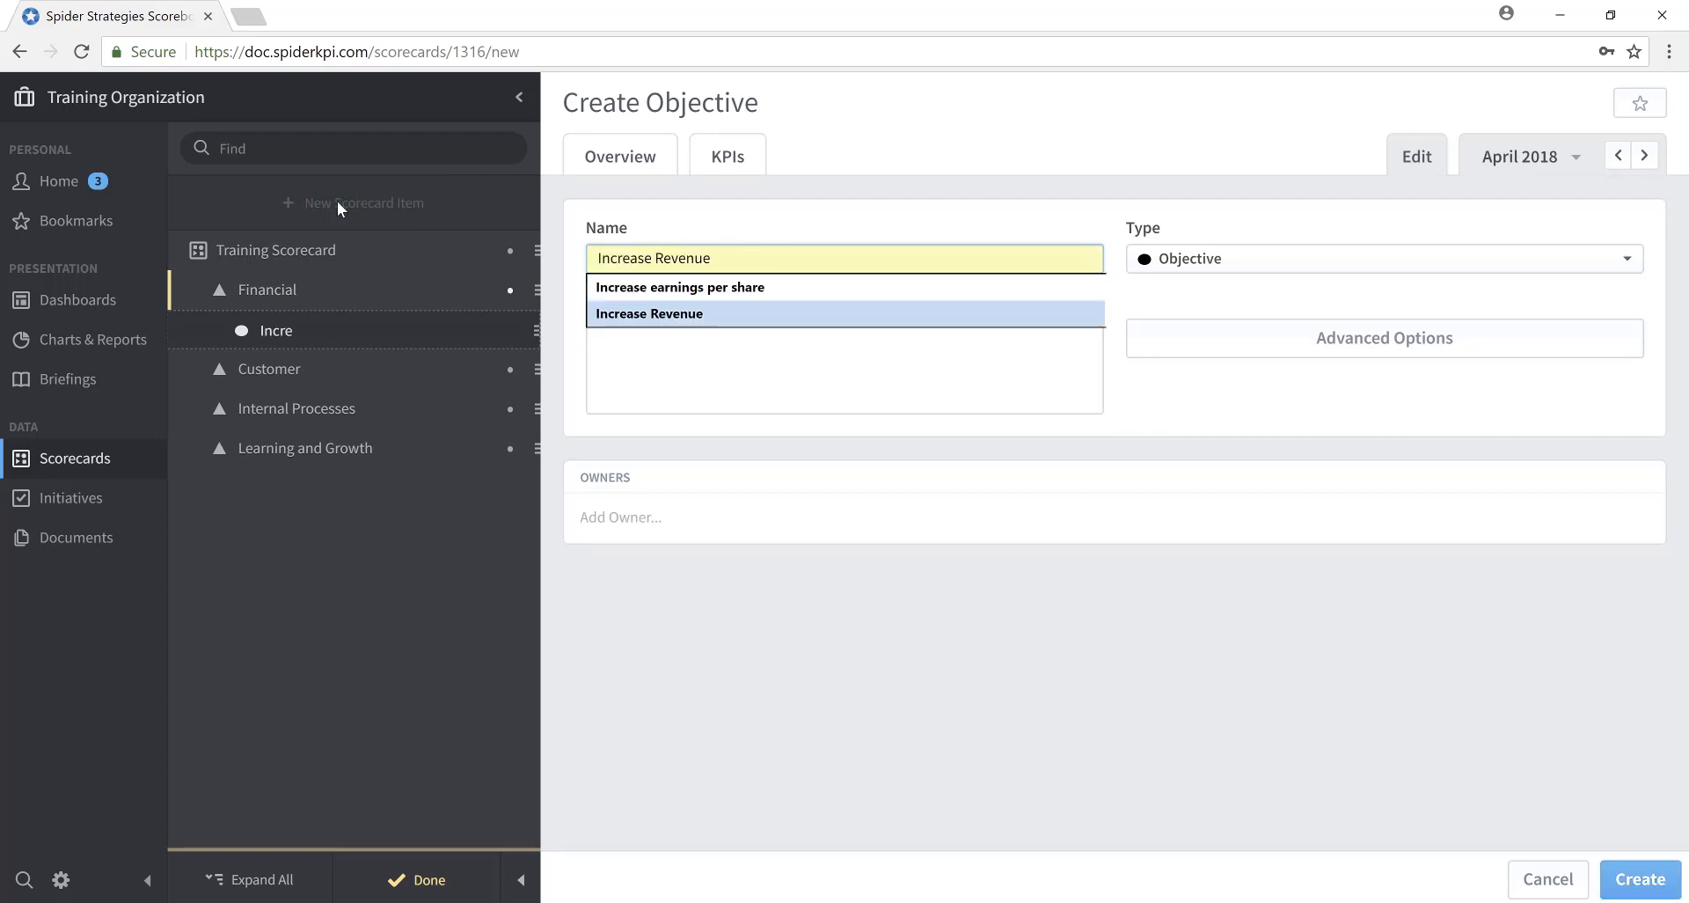
pyautogui.press('Return')
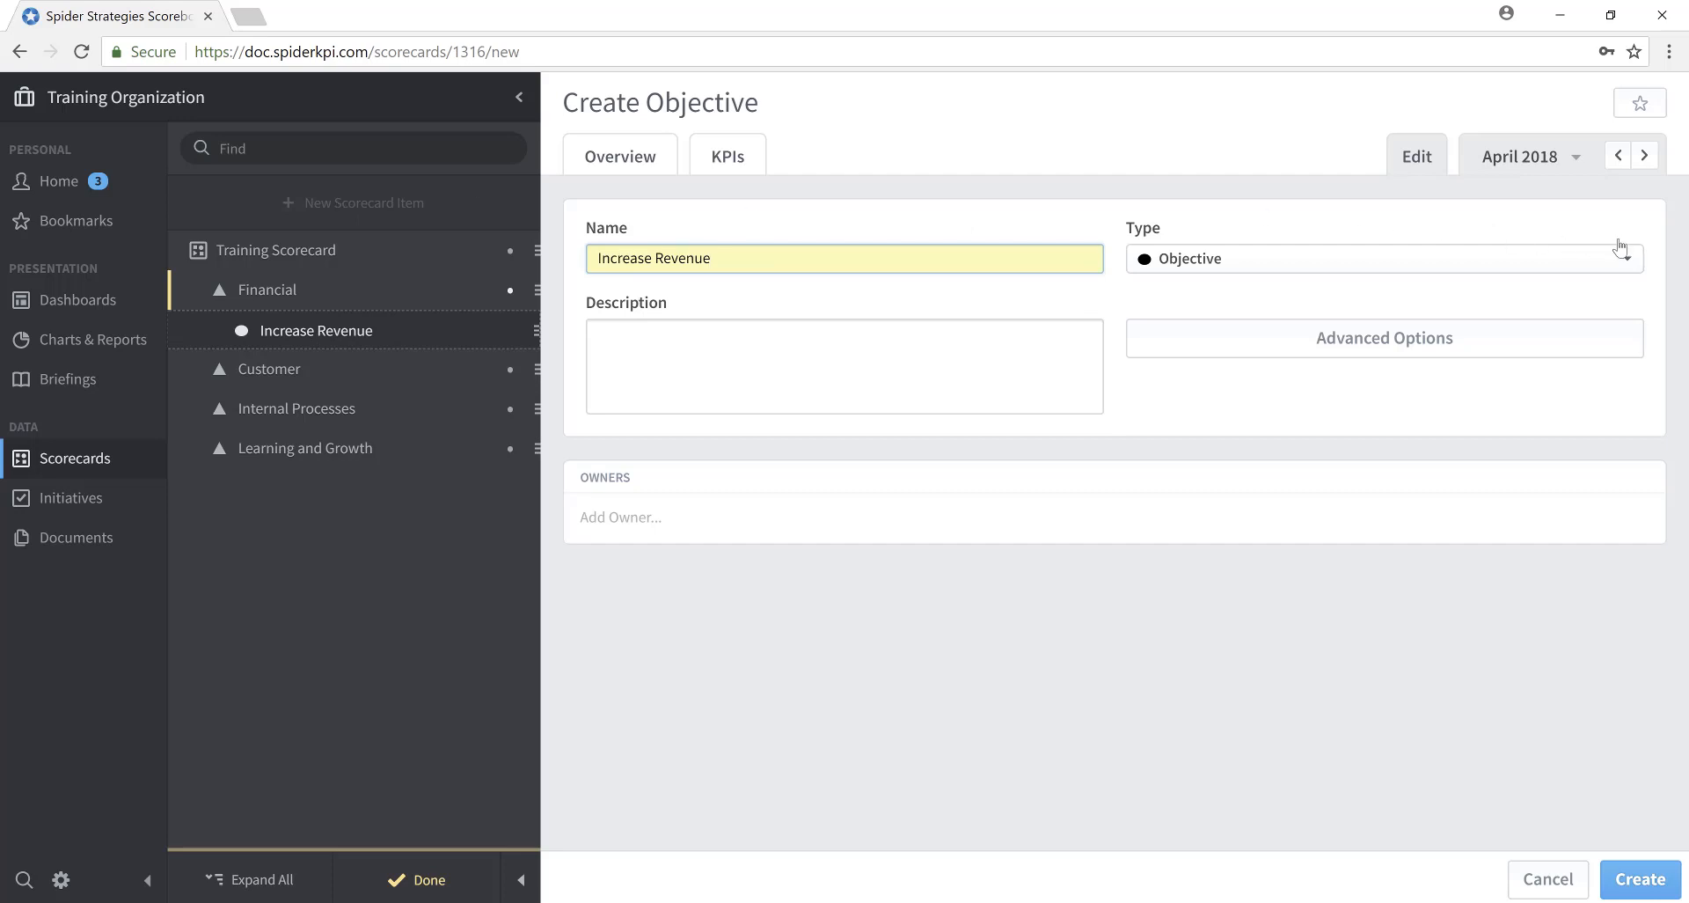
pyautogui.click(1625, 256)
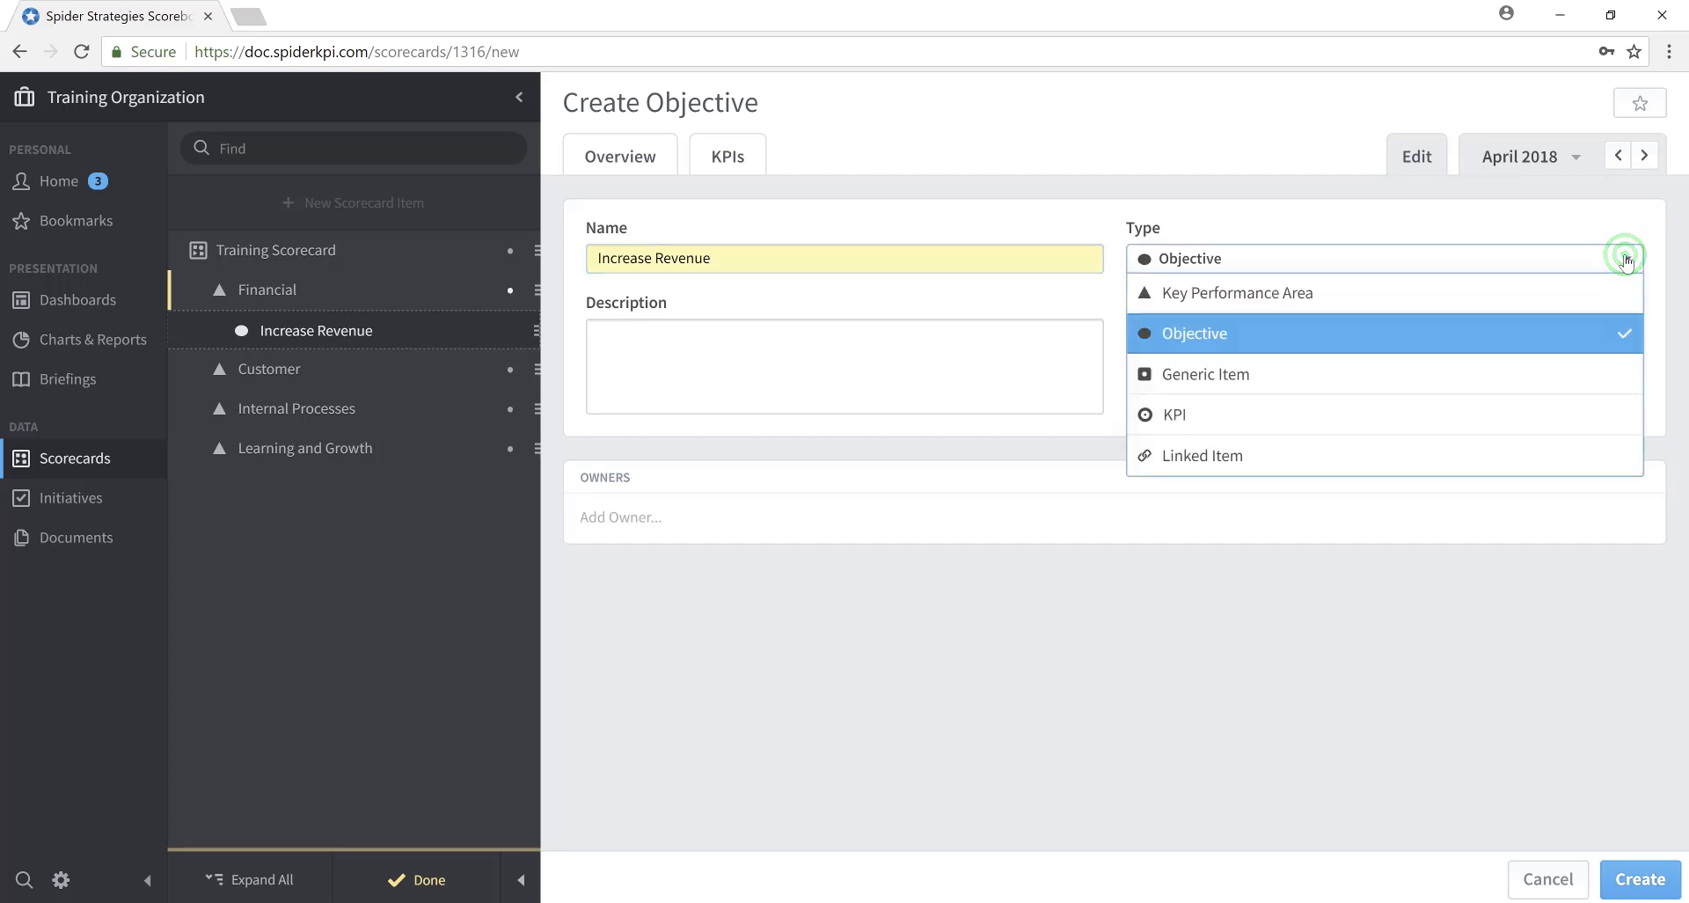
pyautogui.click(1625, 256)
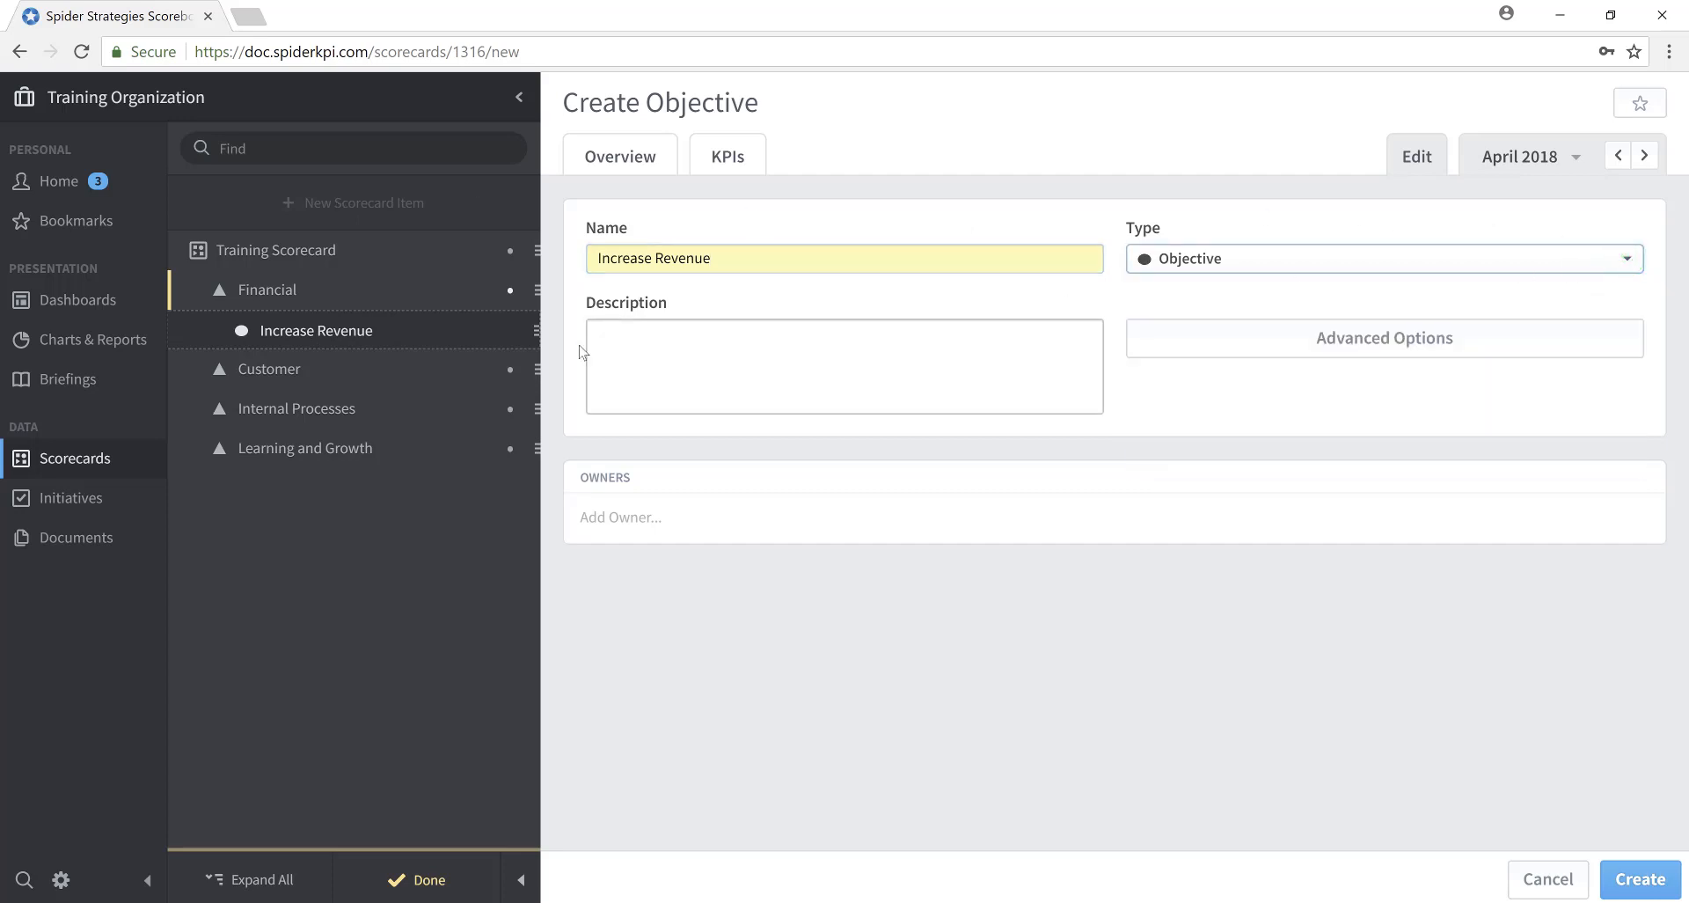
pyautogui.click(609, 343)
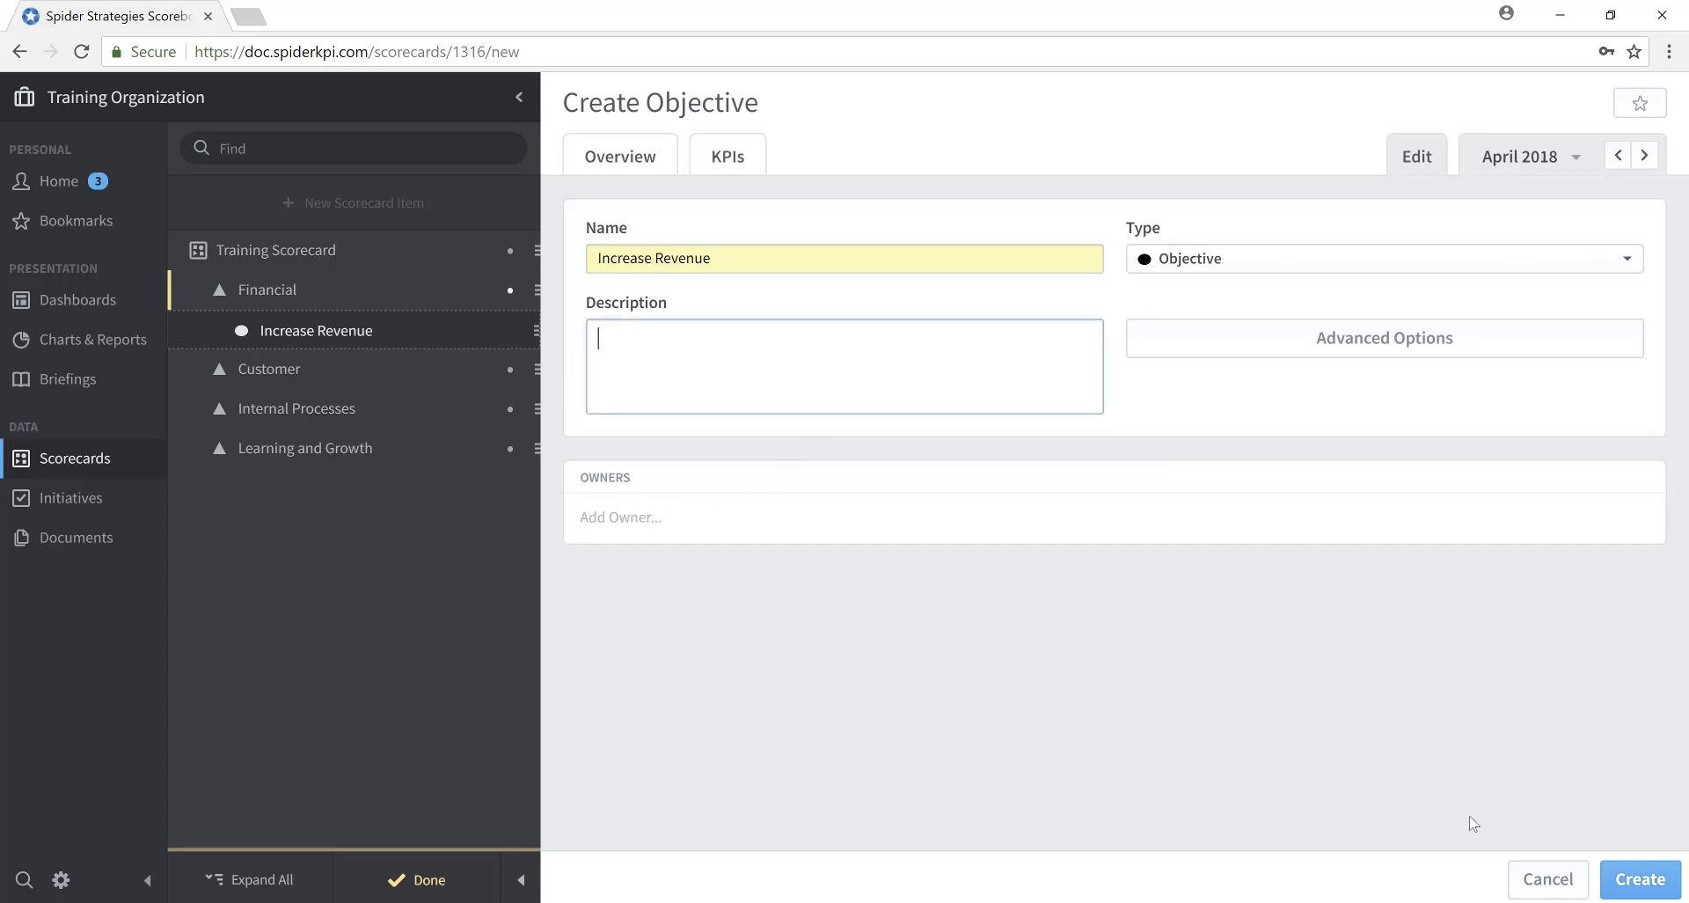
pyautogui.click(1638, 877)
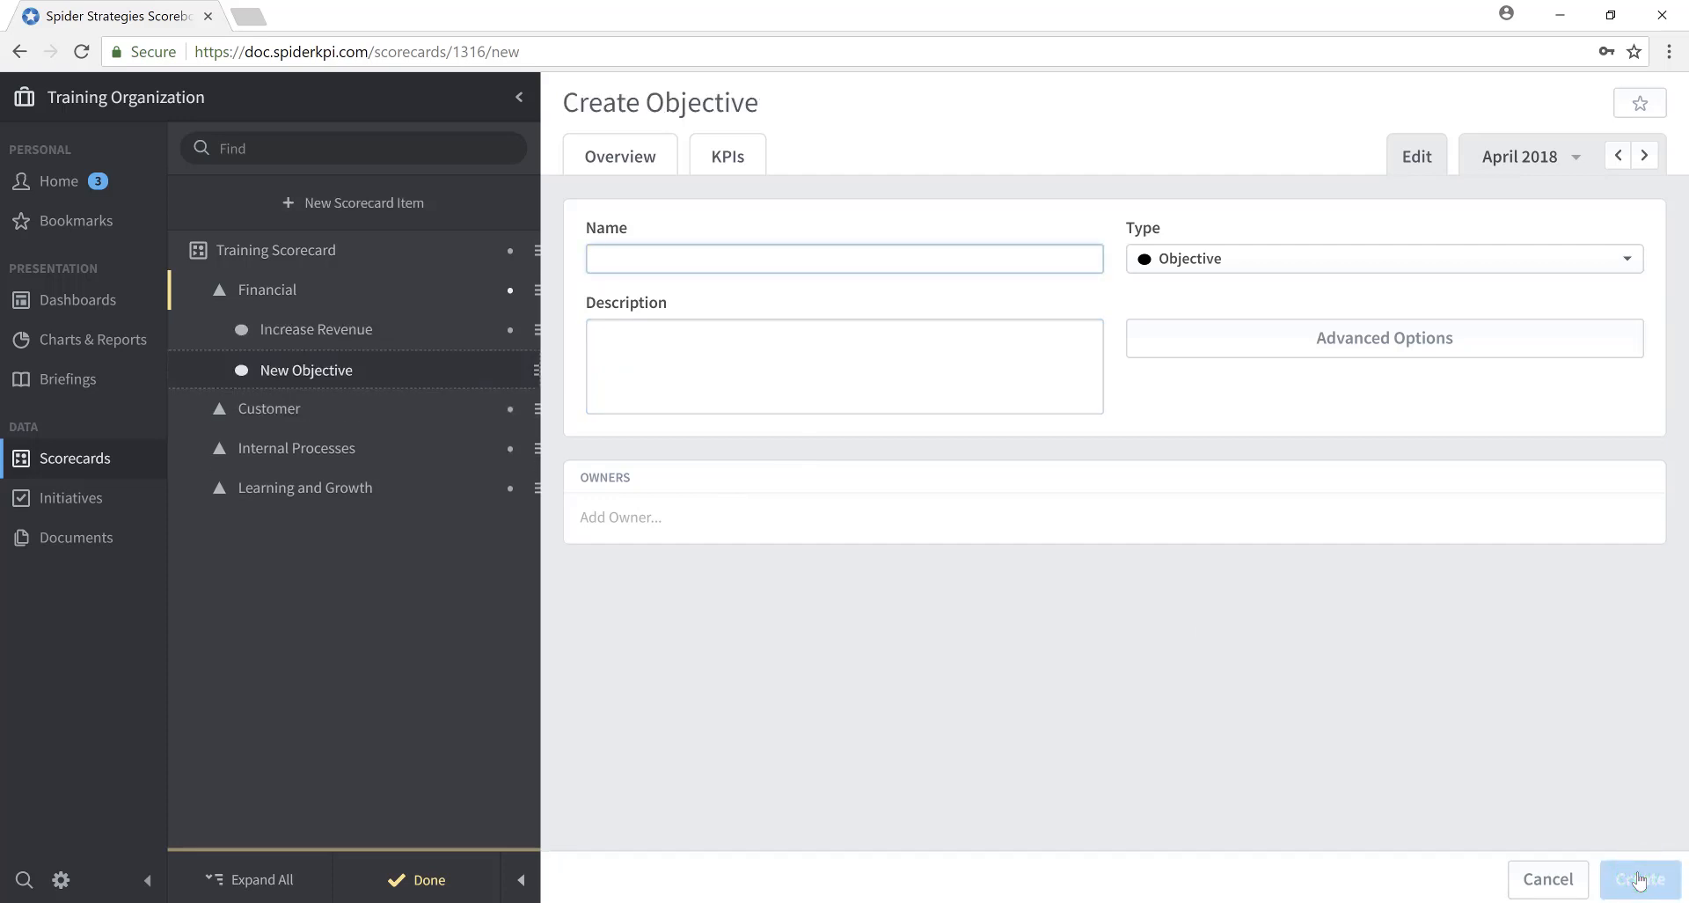
# Create two more Objectives under the Financial area, named Improve Profitability and Reduce Overhead
pyautogui.write('Impro')
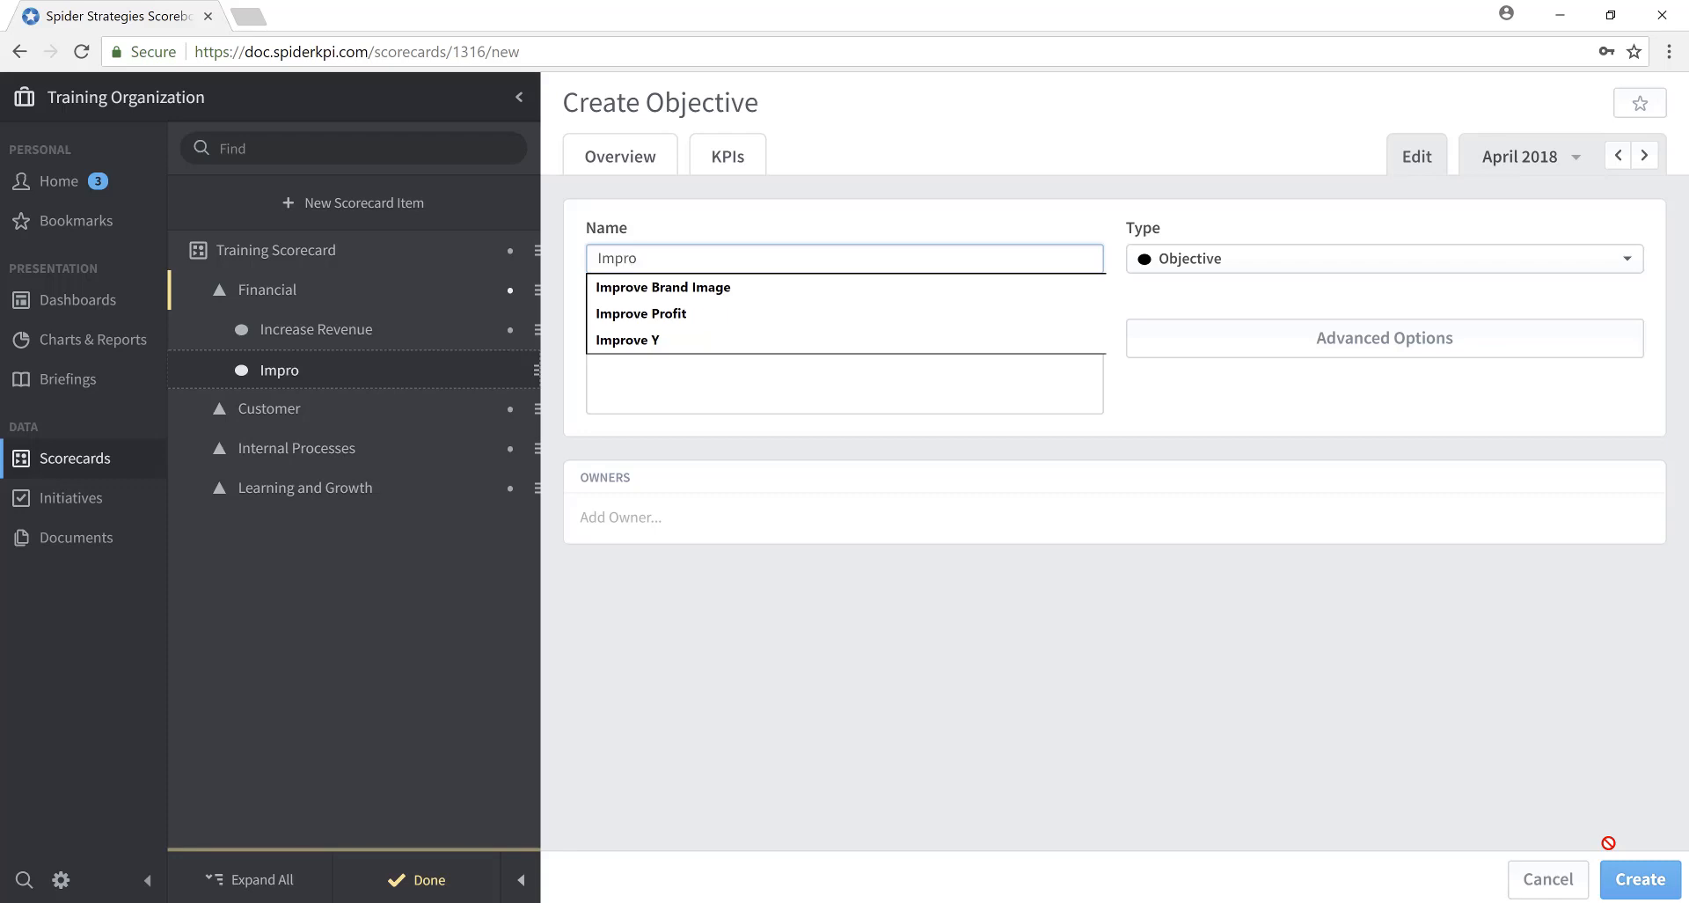
pyautogui.write('ve Pro')
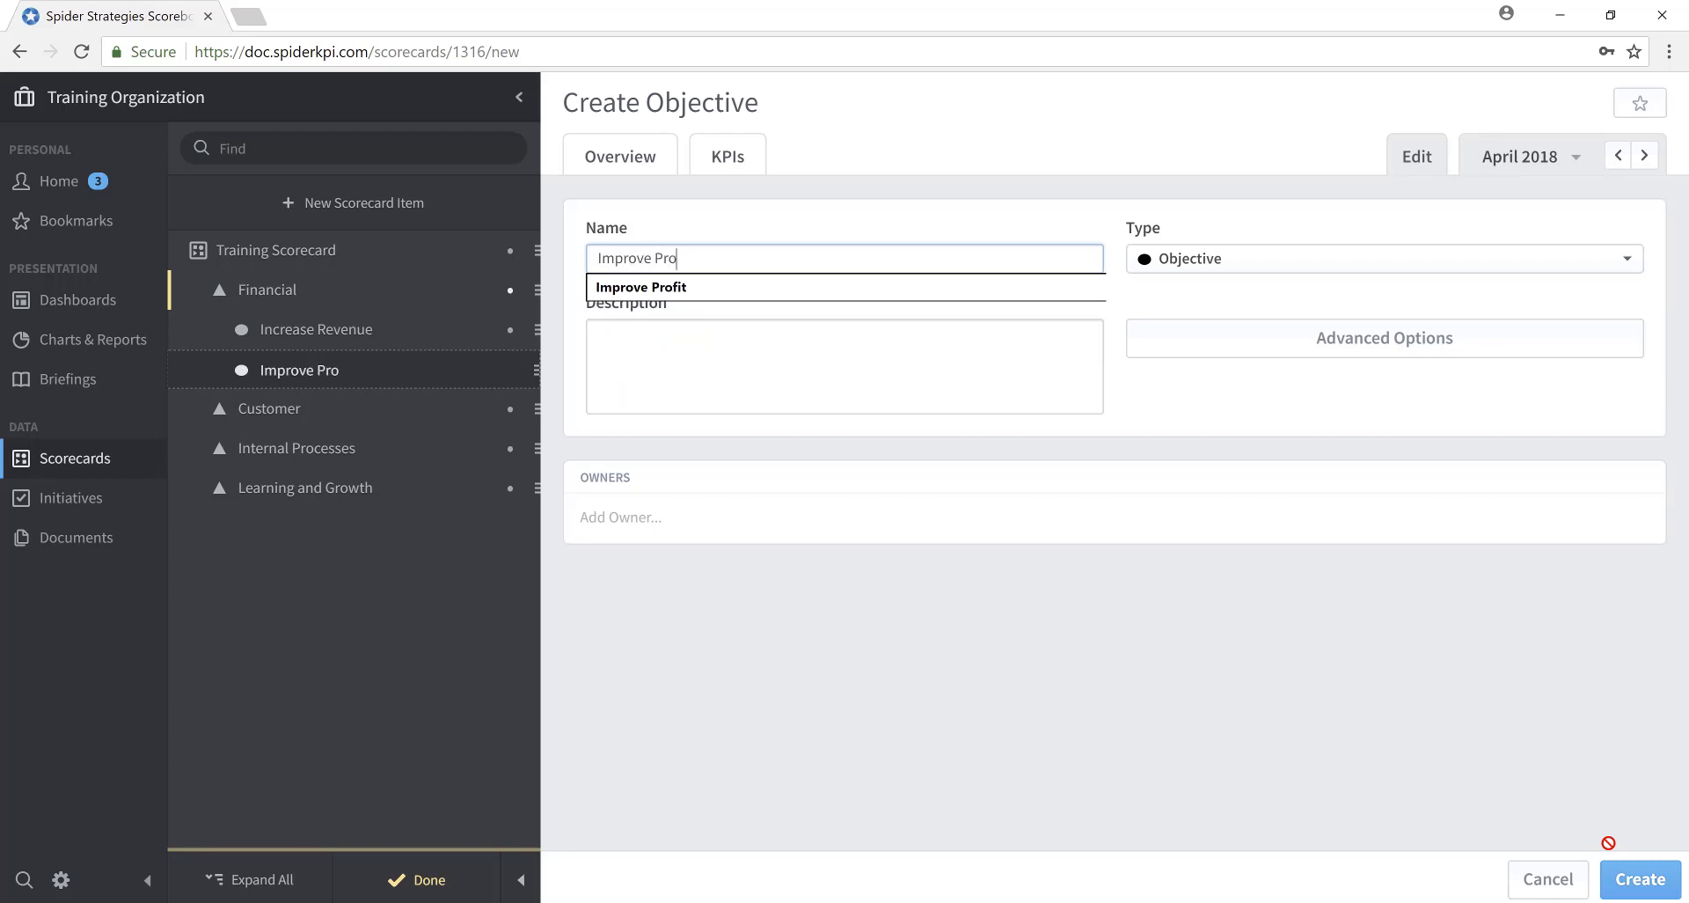
pyautogui.write('fitabil')
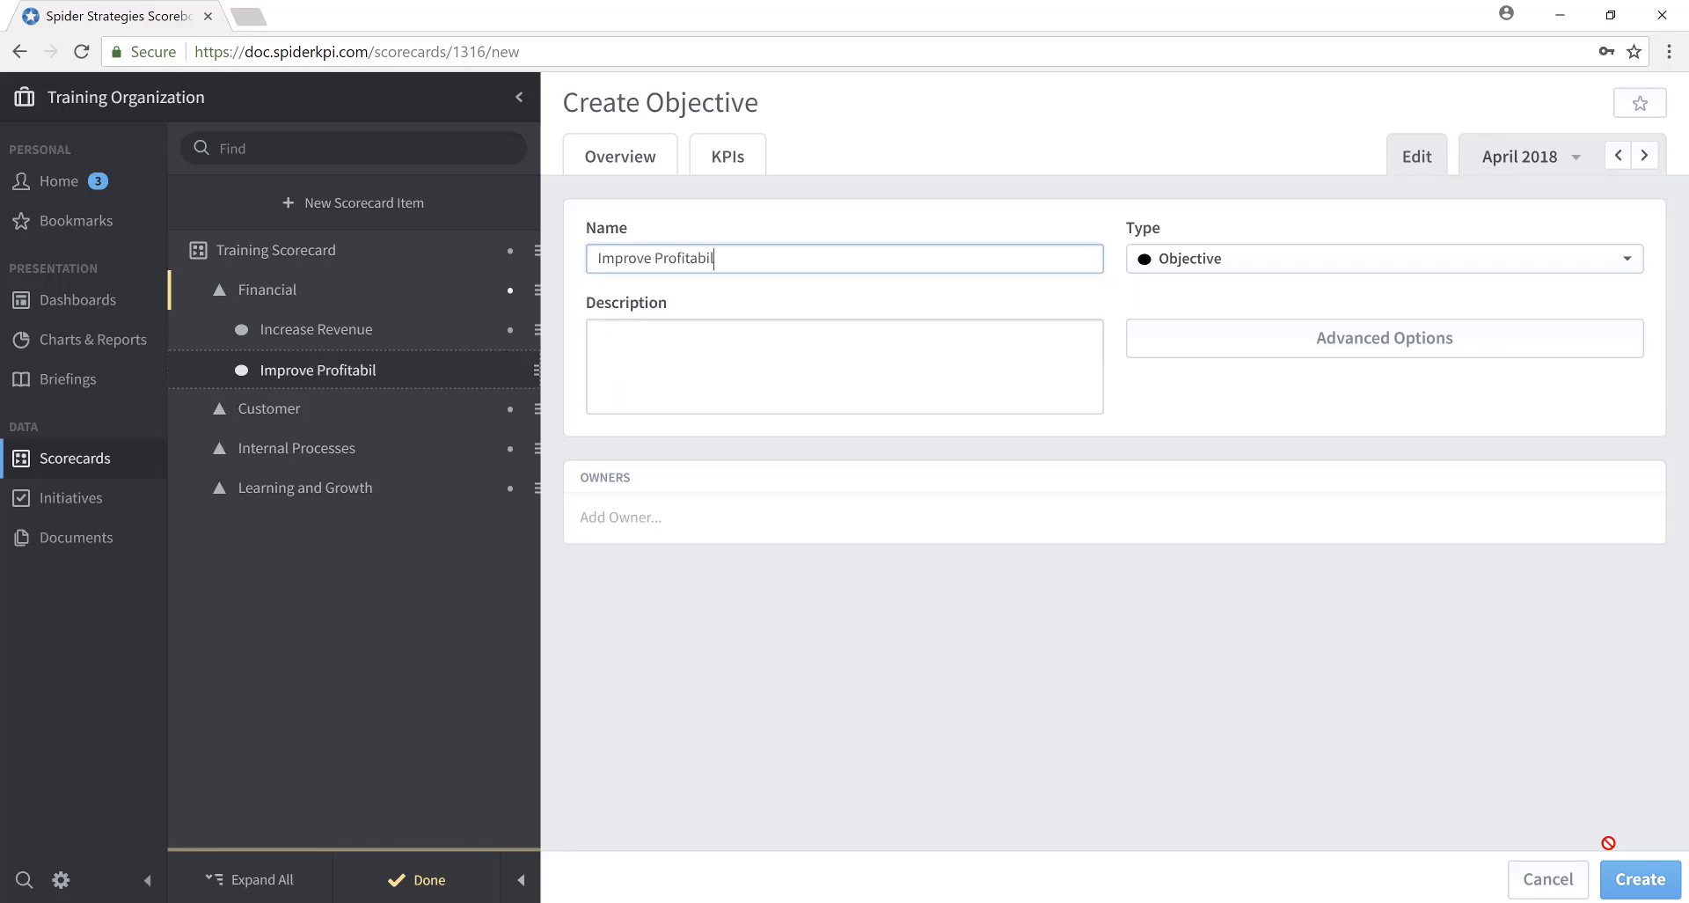
pyautogui.write('ity')
pyautogui.press('Return')
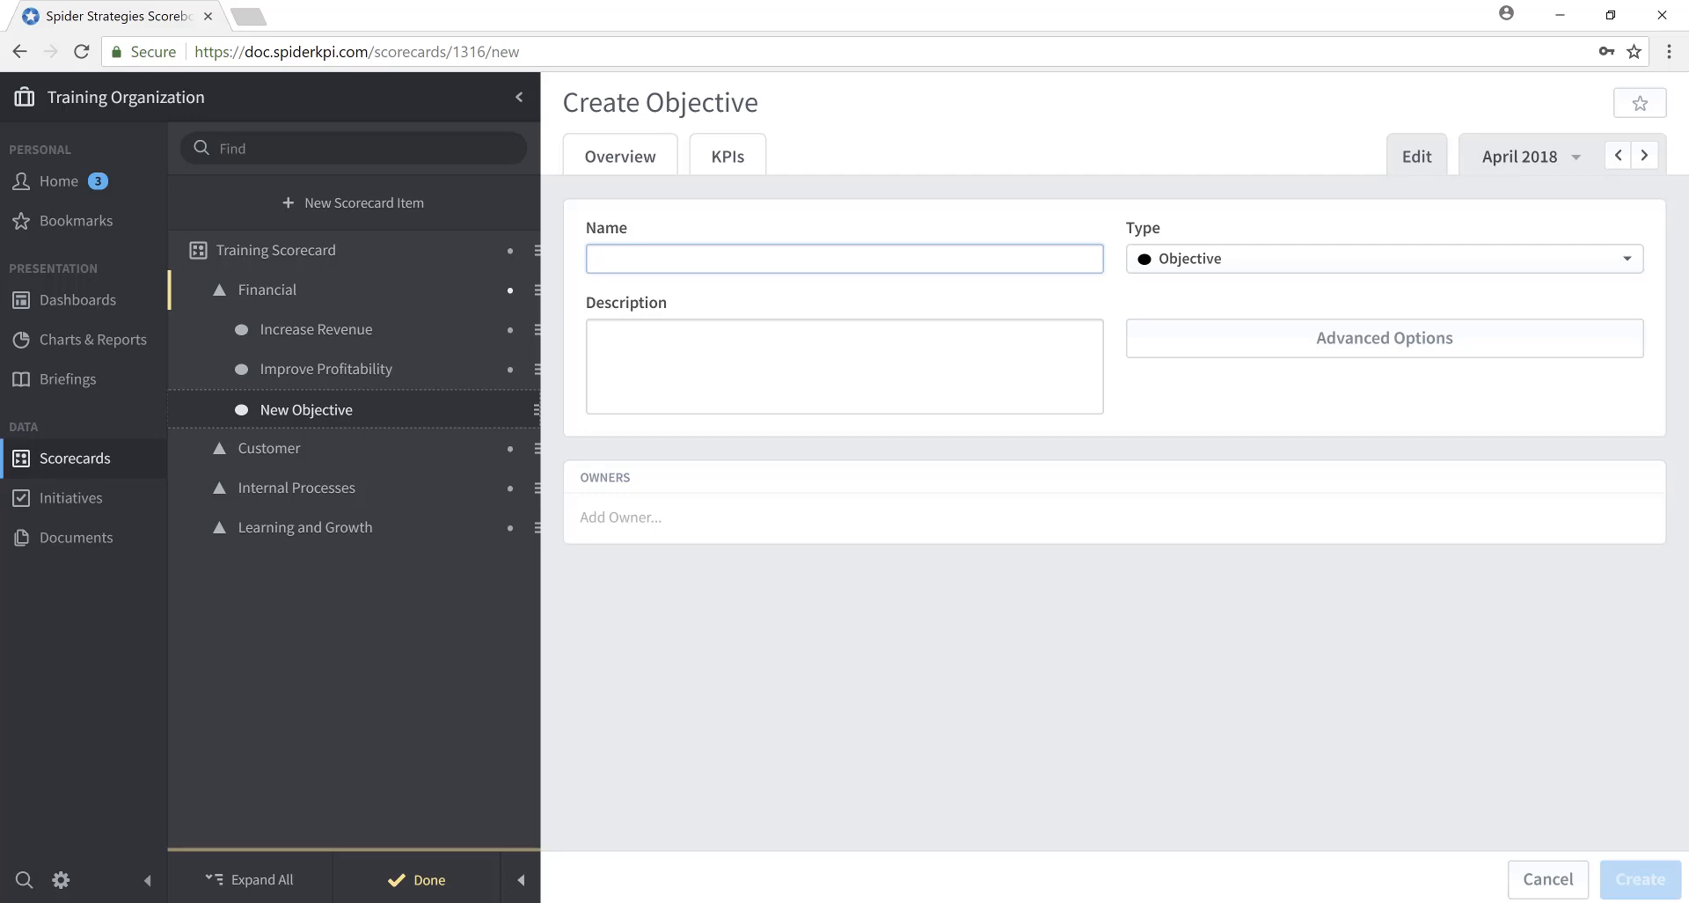
pyautogui.write('Reduc')
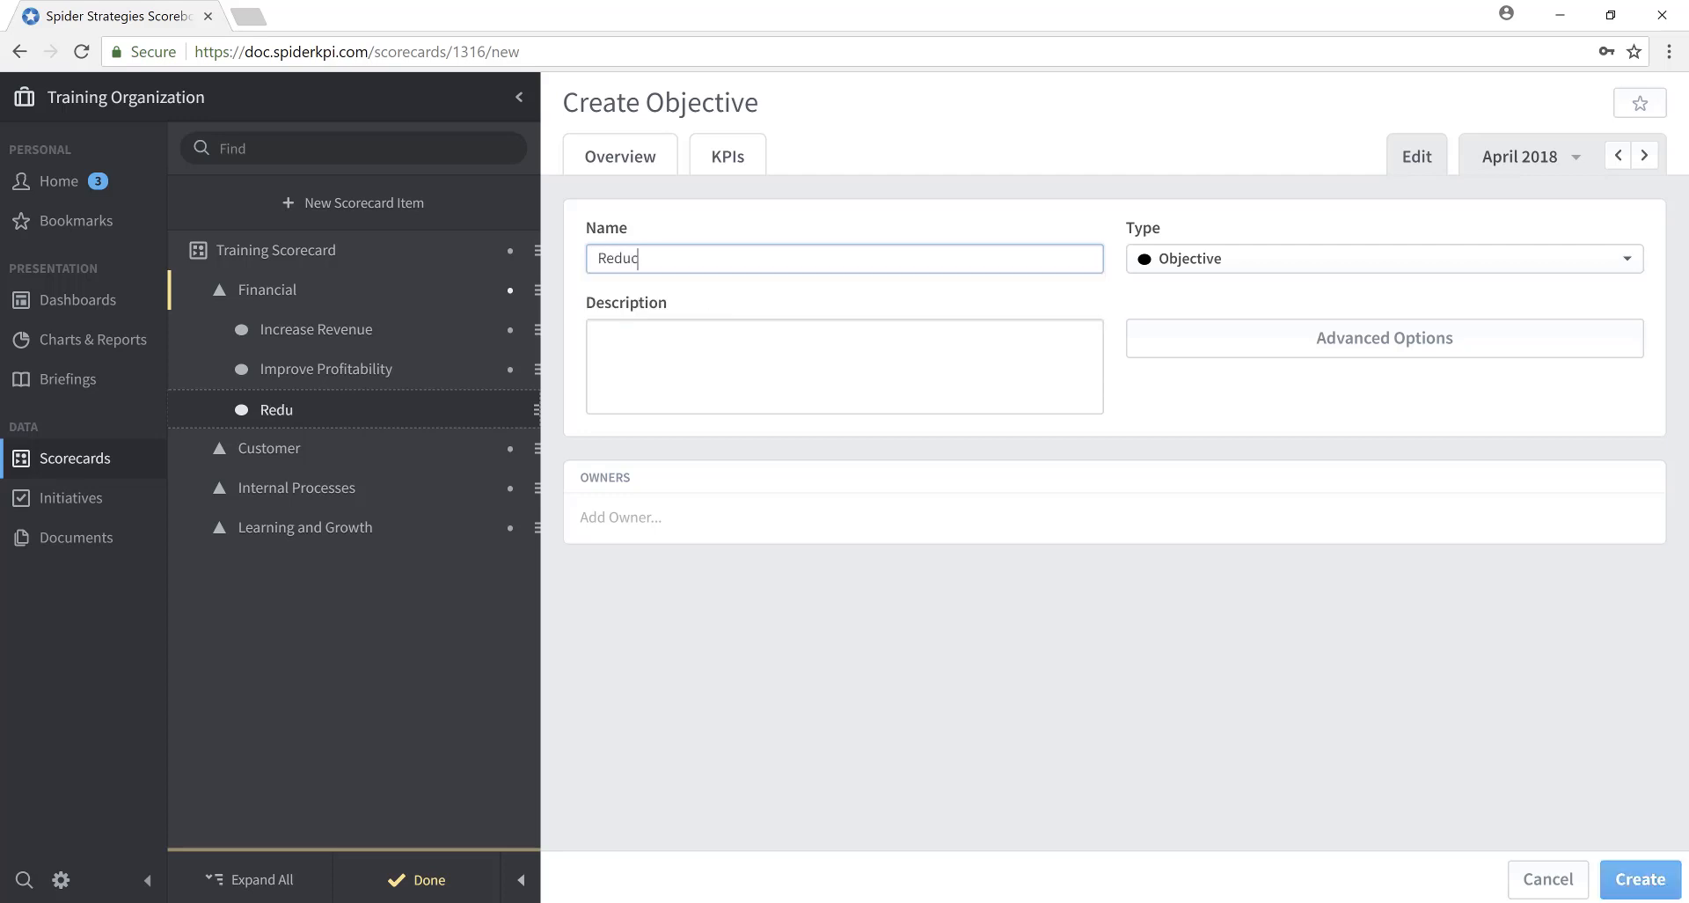
pyautogui.write('e Overhear')
pyautogui.press('Return')
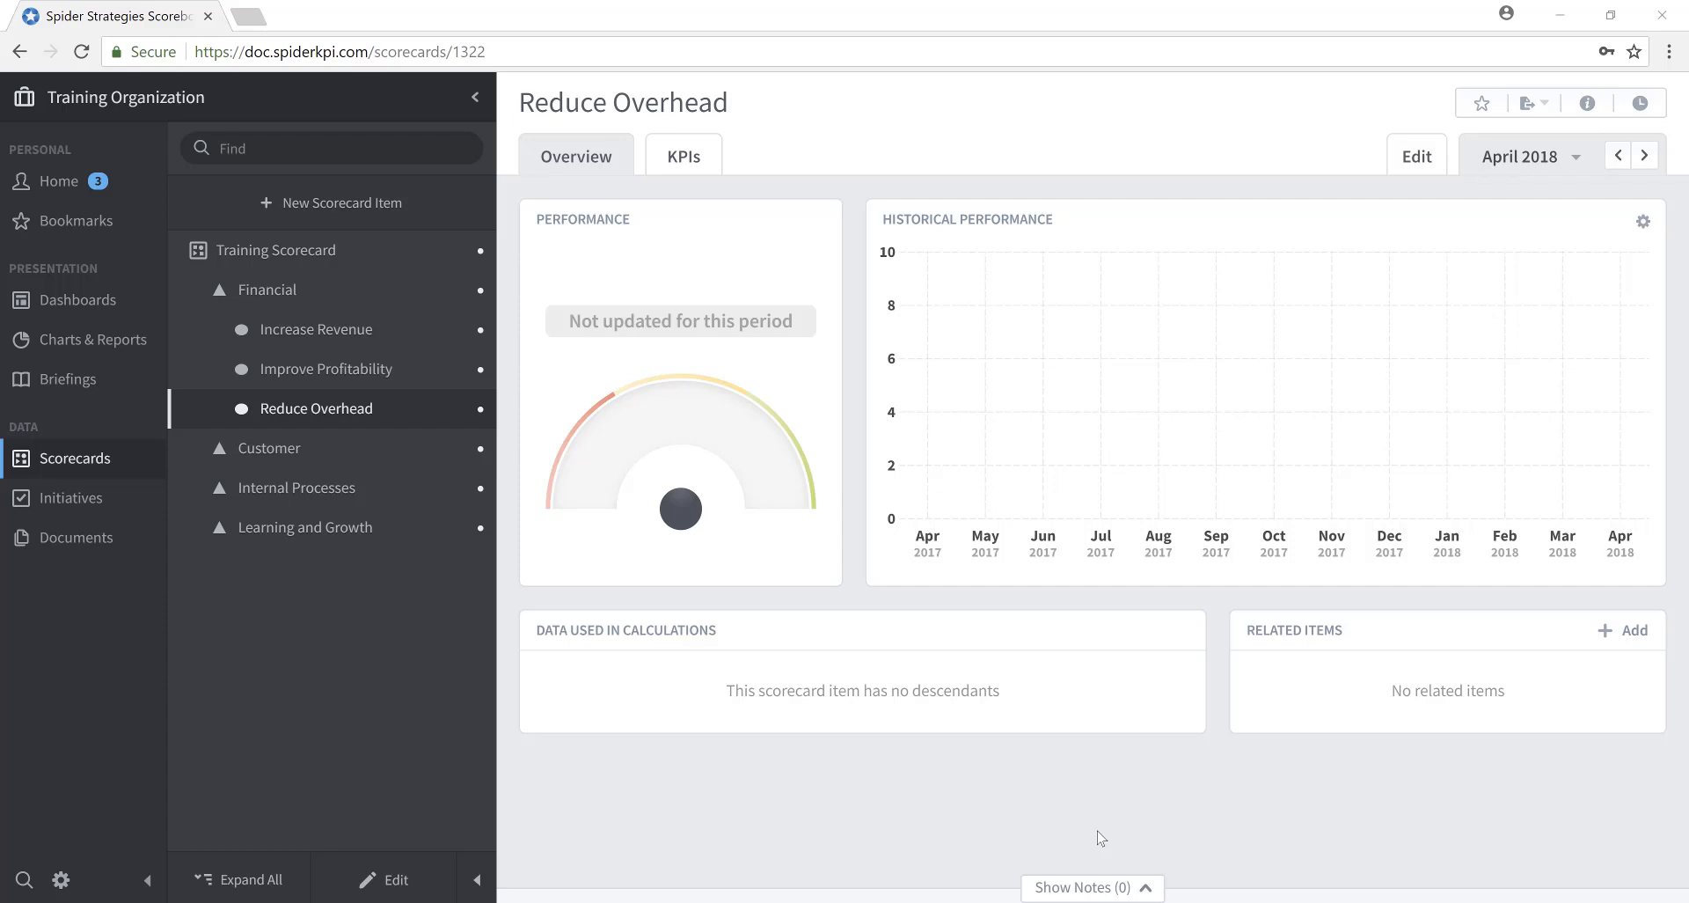
# Start a KPI named Product Revenue under Increase Revenue, with the description "Detail information about the Product Revenue KPI can be provided here..."
pyautogui.click(319, 339)
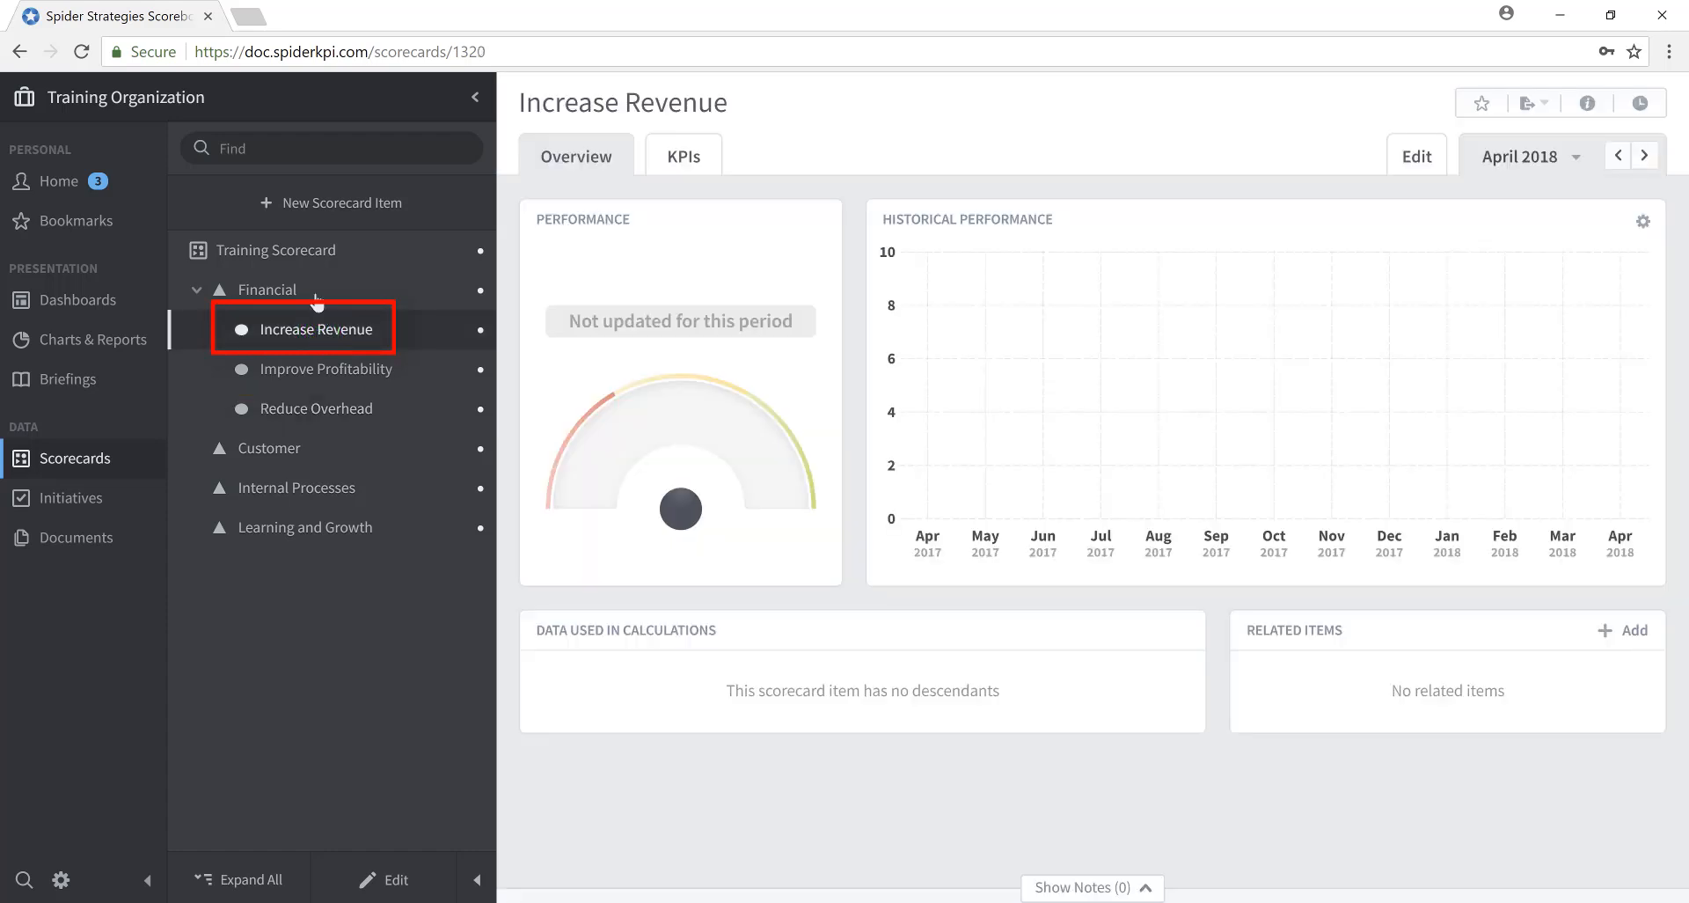
pyautogui.click(322, 210)
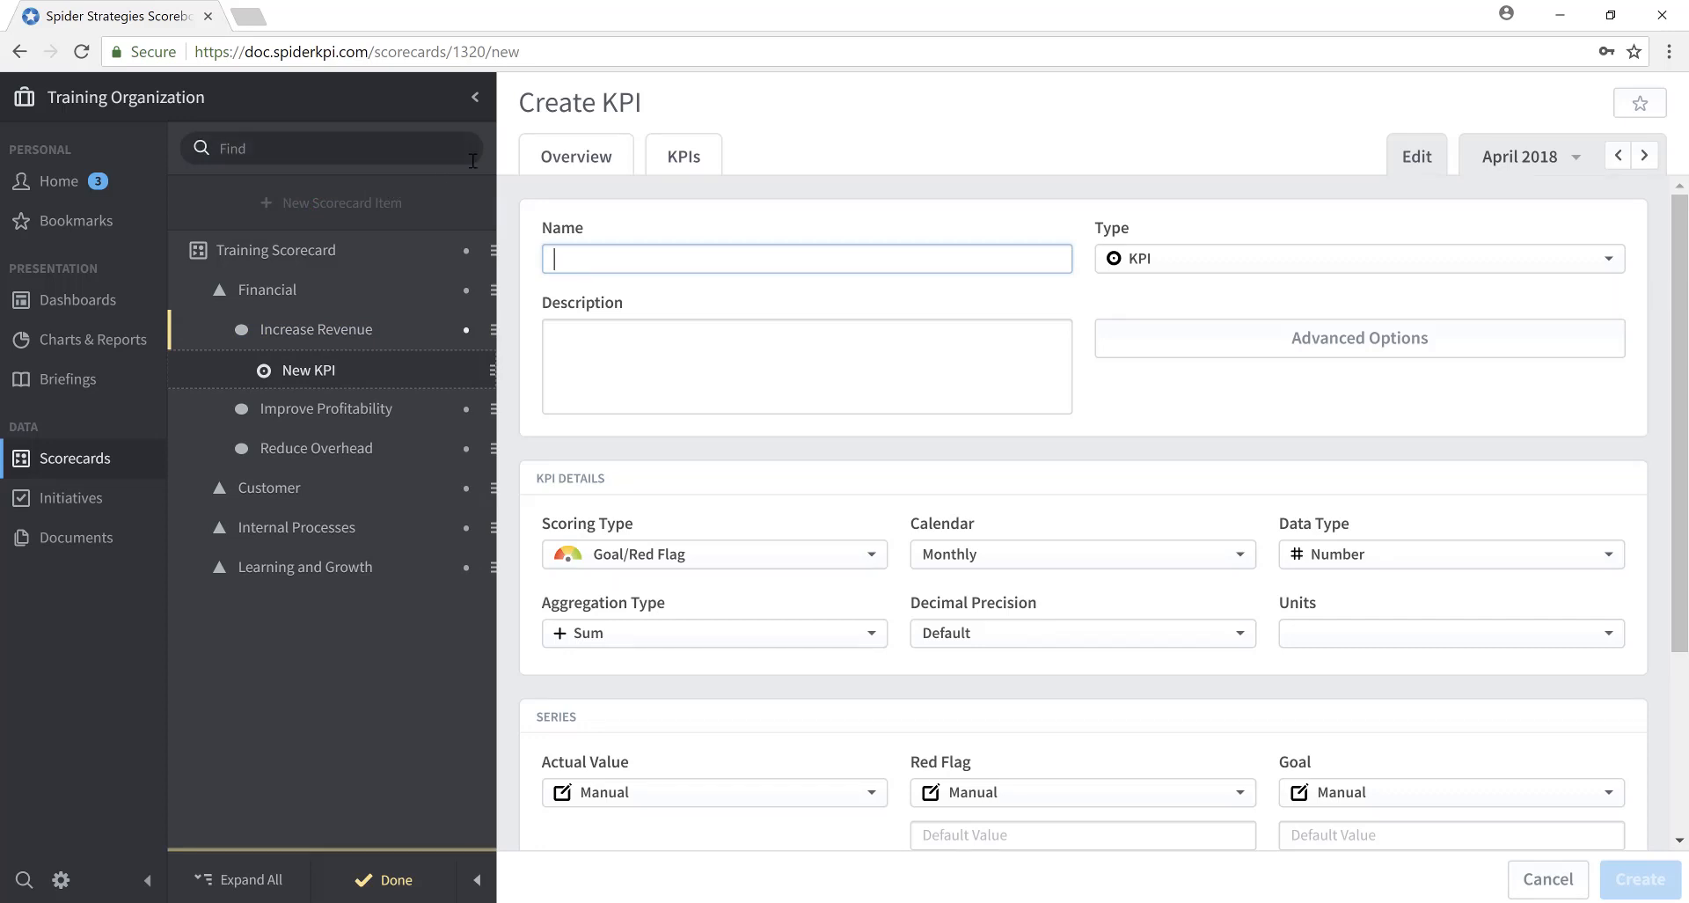
pyautogui.write('Pro')
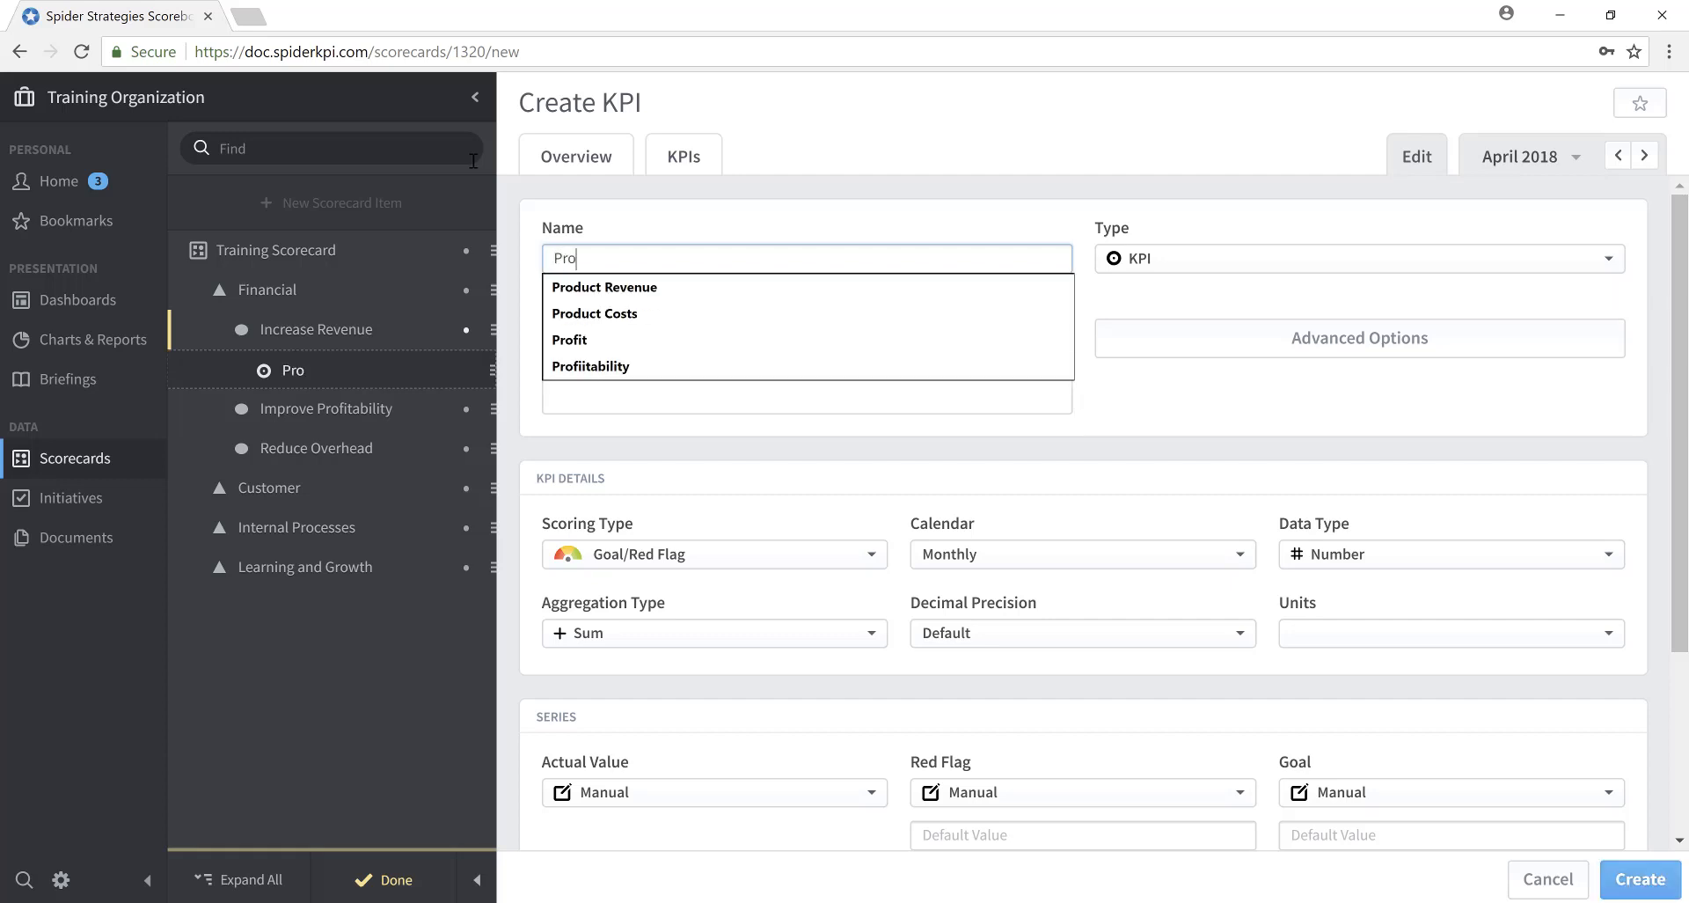
pyautogui.write('duct')
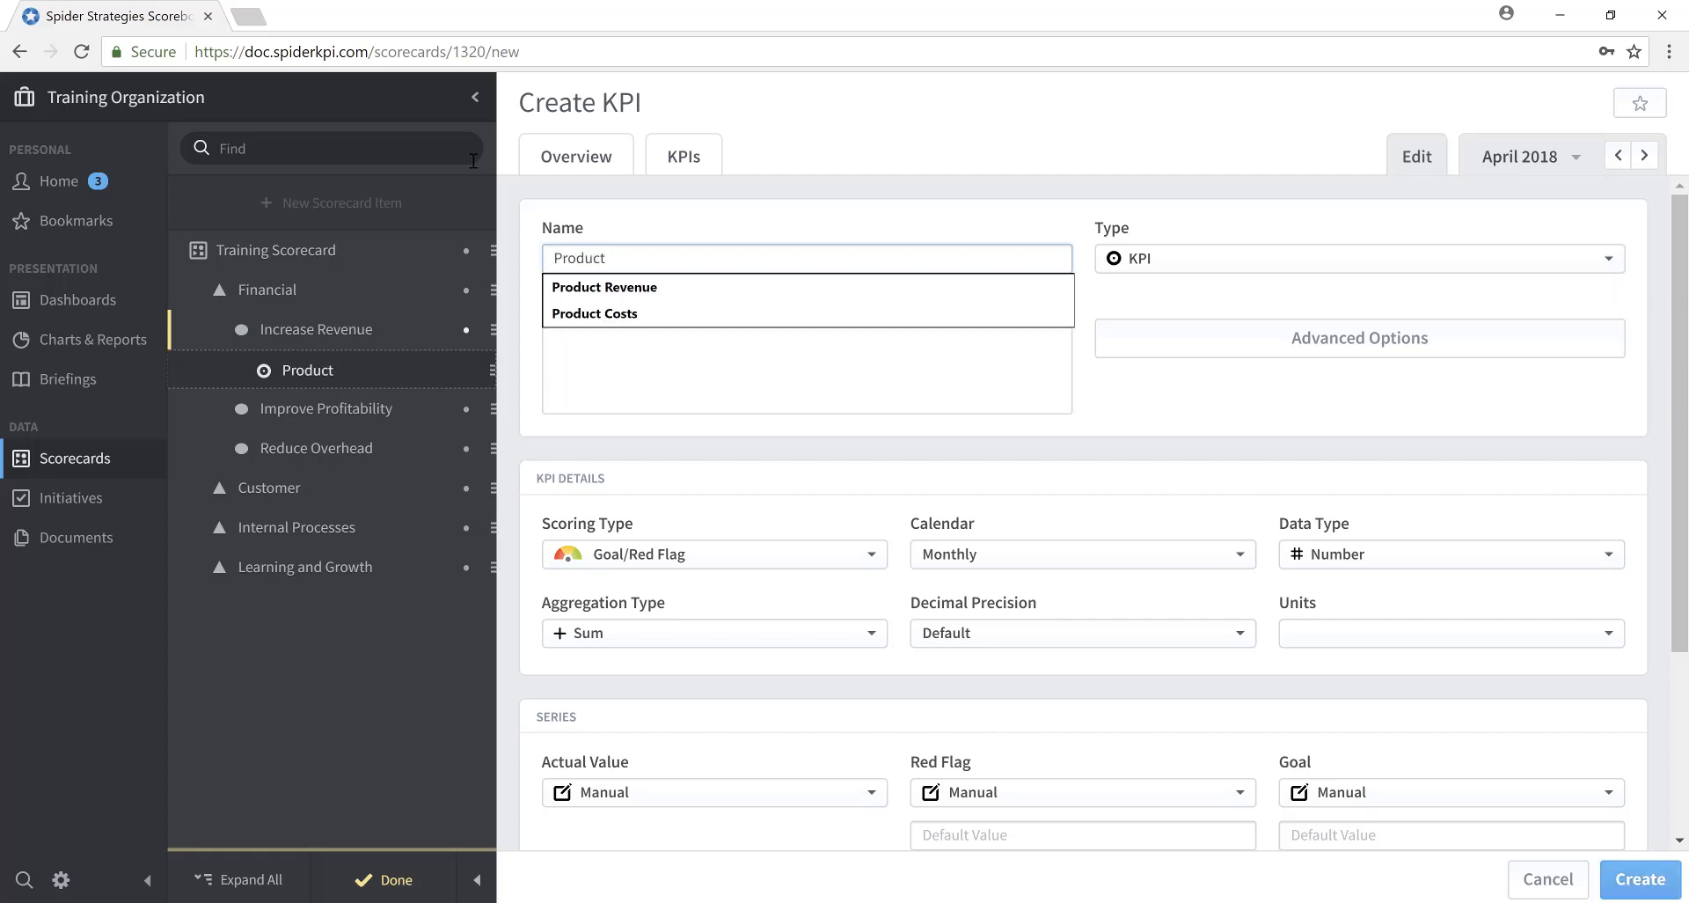
pyautogui.write(' Revenue')
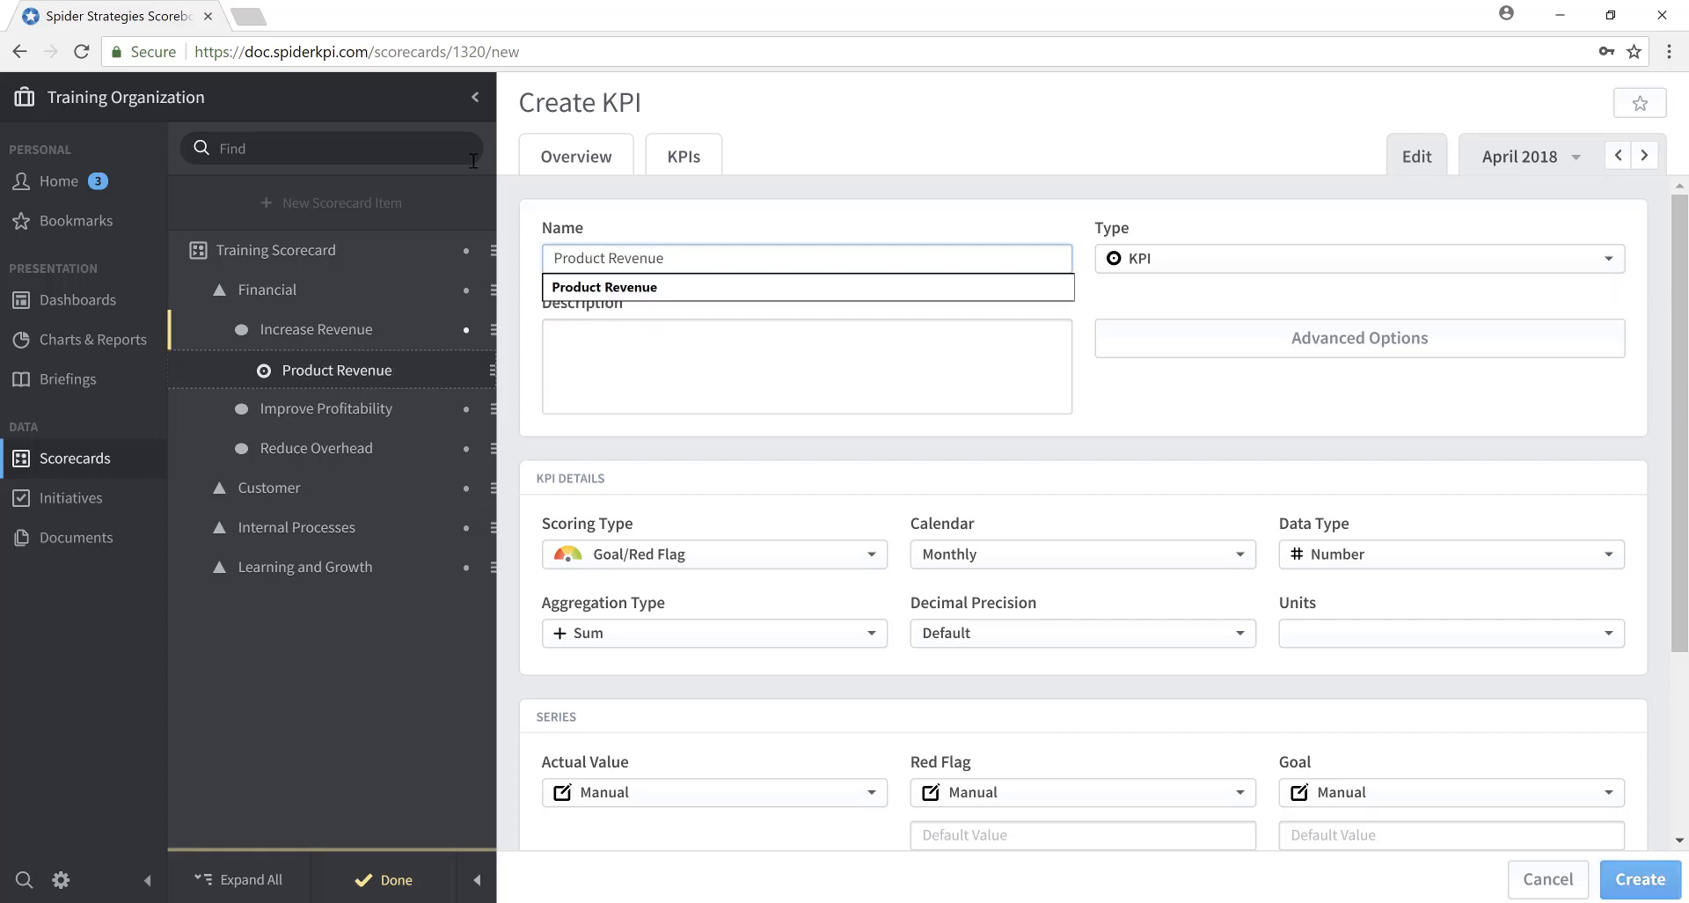
pyautogui.click(1609, 258)
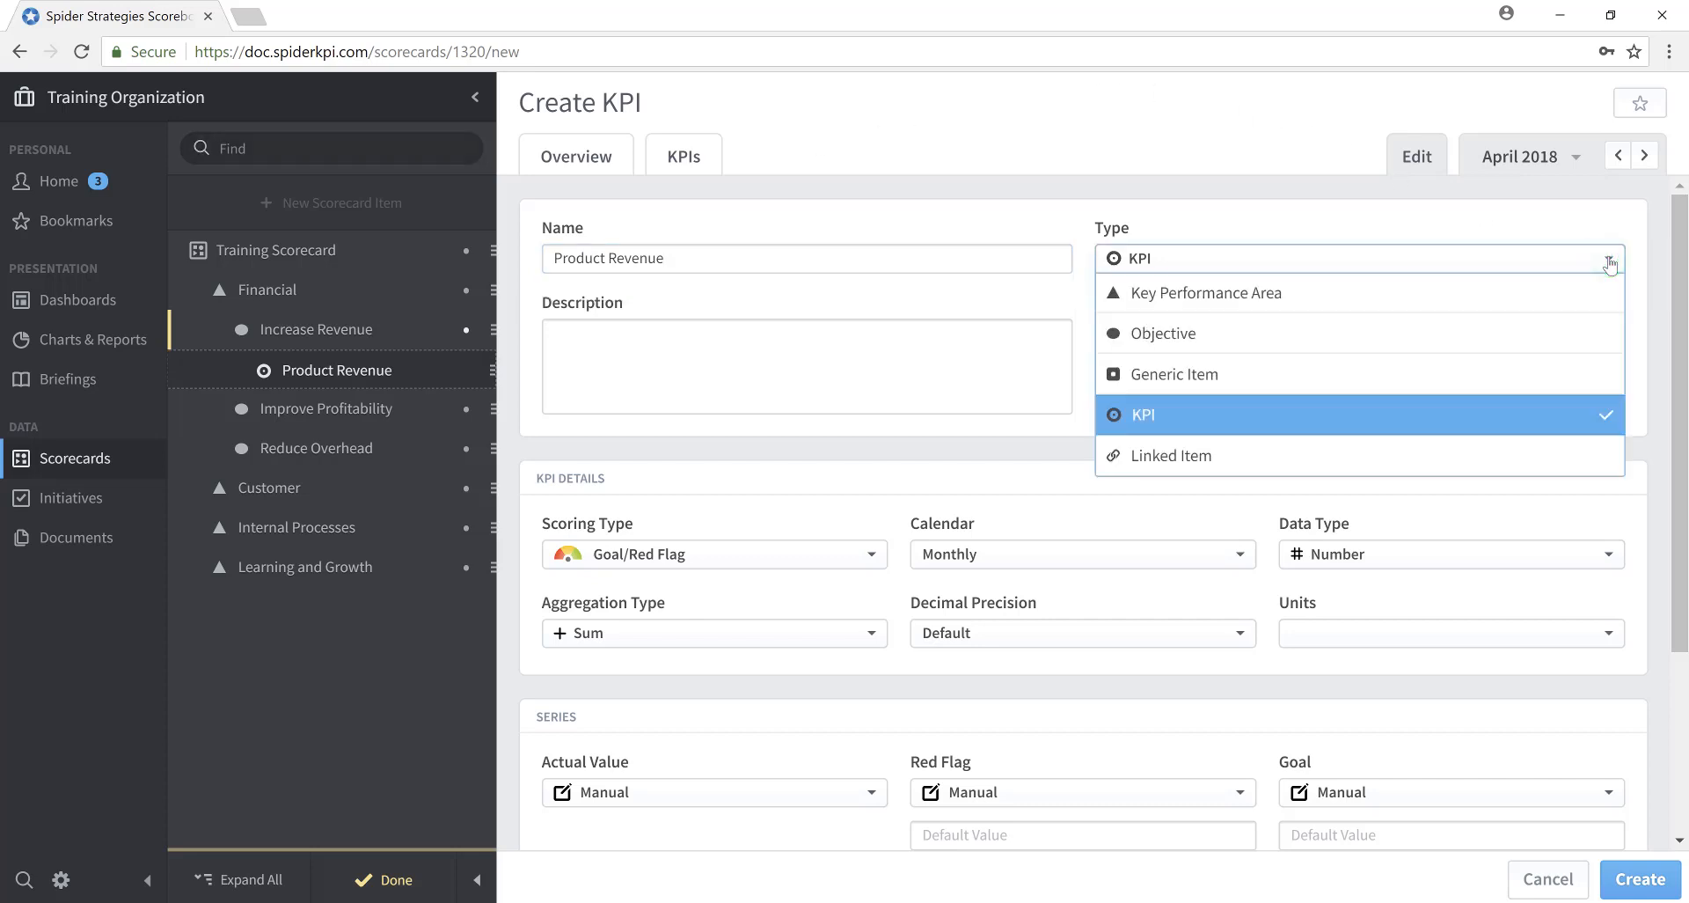
pyautogui.click(568, 349)
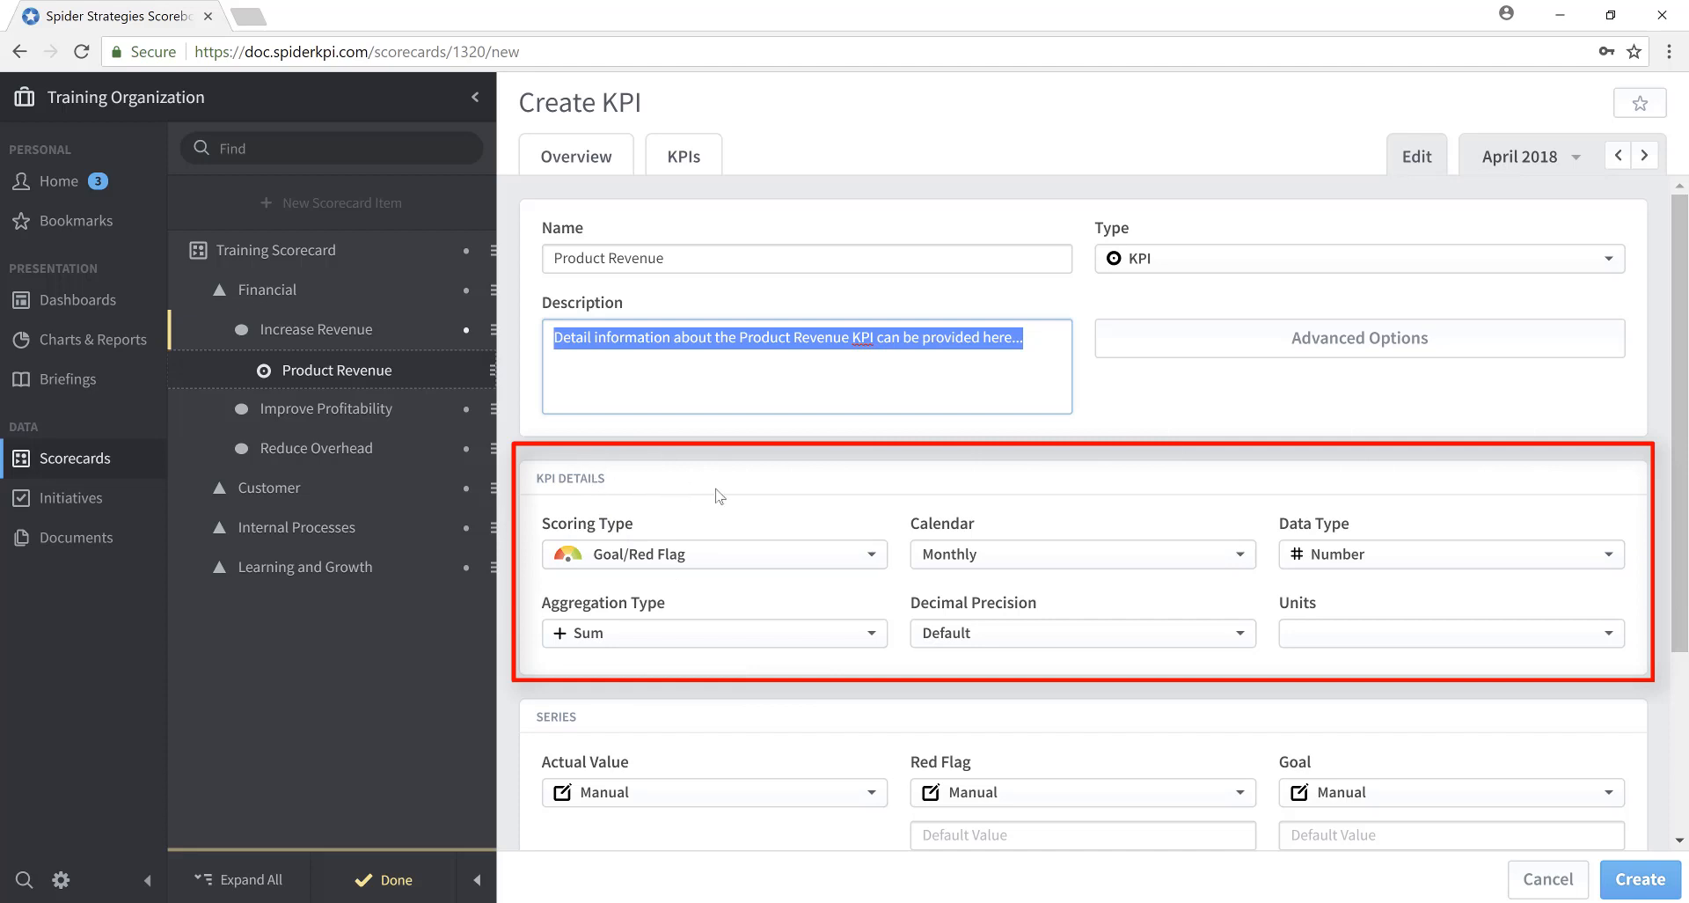
# Examine the scoring types and calendar options for the Product Revenue KPI, keeping Goal/Red Flag scoring and the Monthly calendar
pyautogui.click(874, 557)
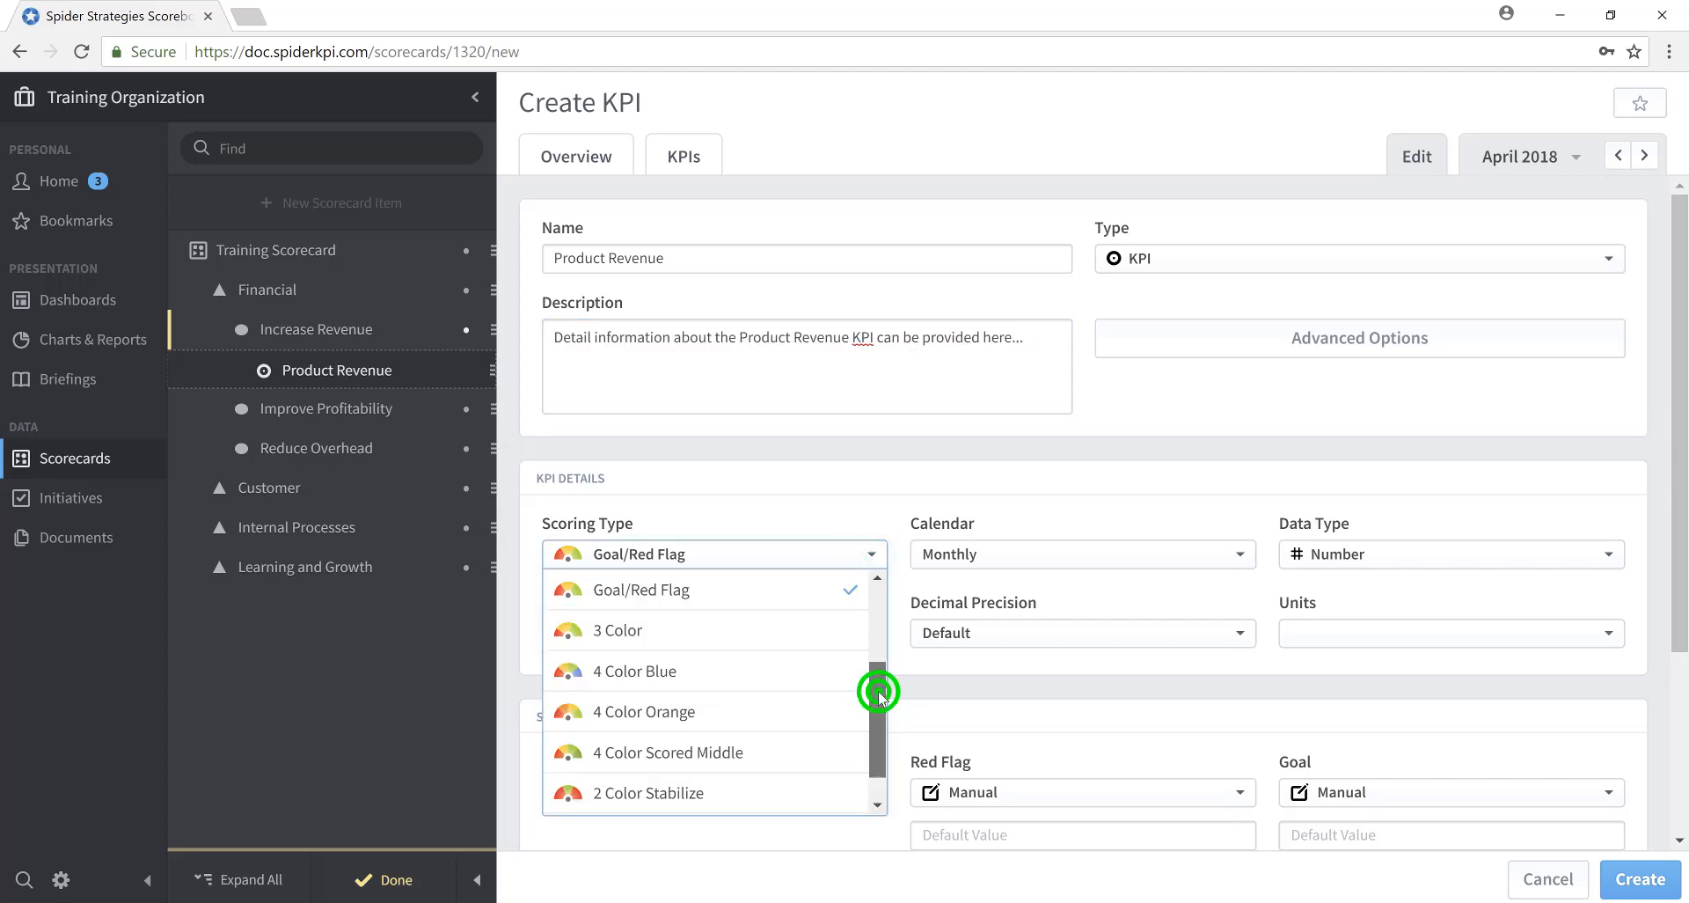
pyautogui.moveTo(878, 690); pyautogui.dragTo(885, 607)
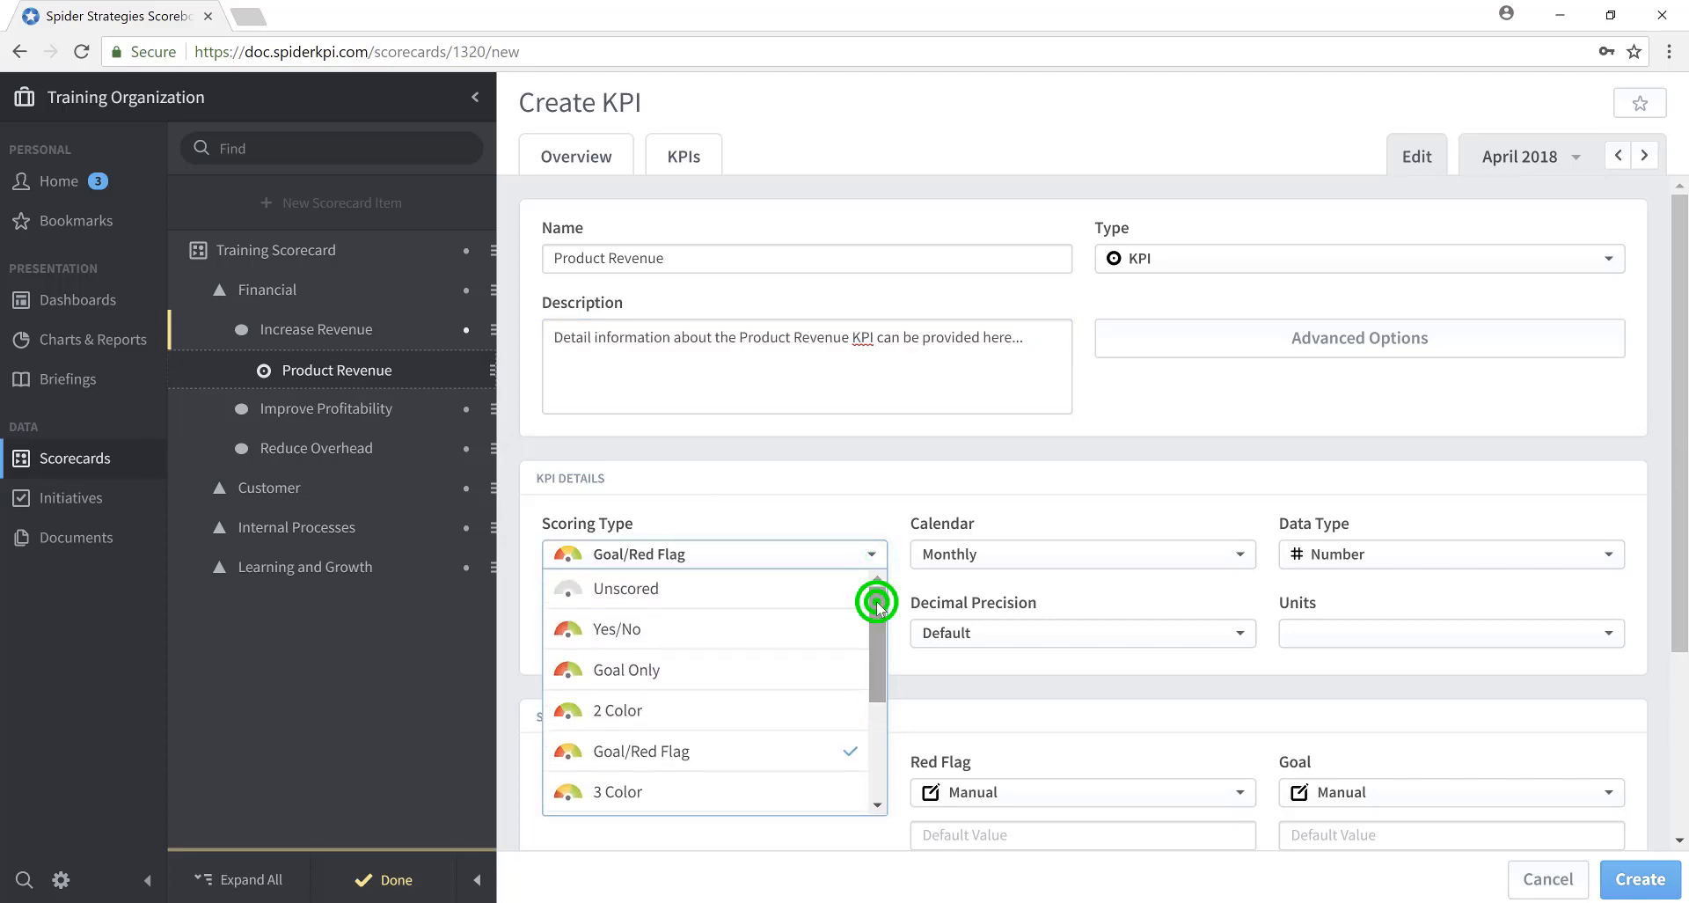
pyautogui.scroll(-3, 877, 604)
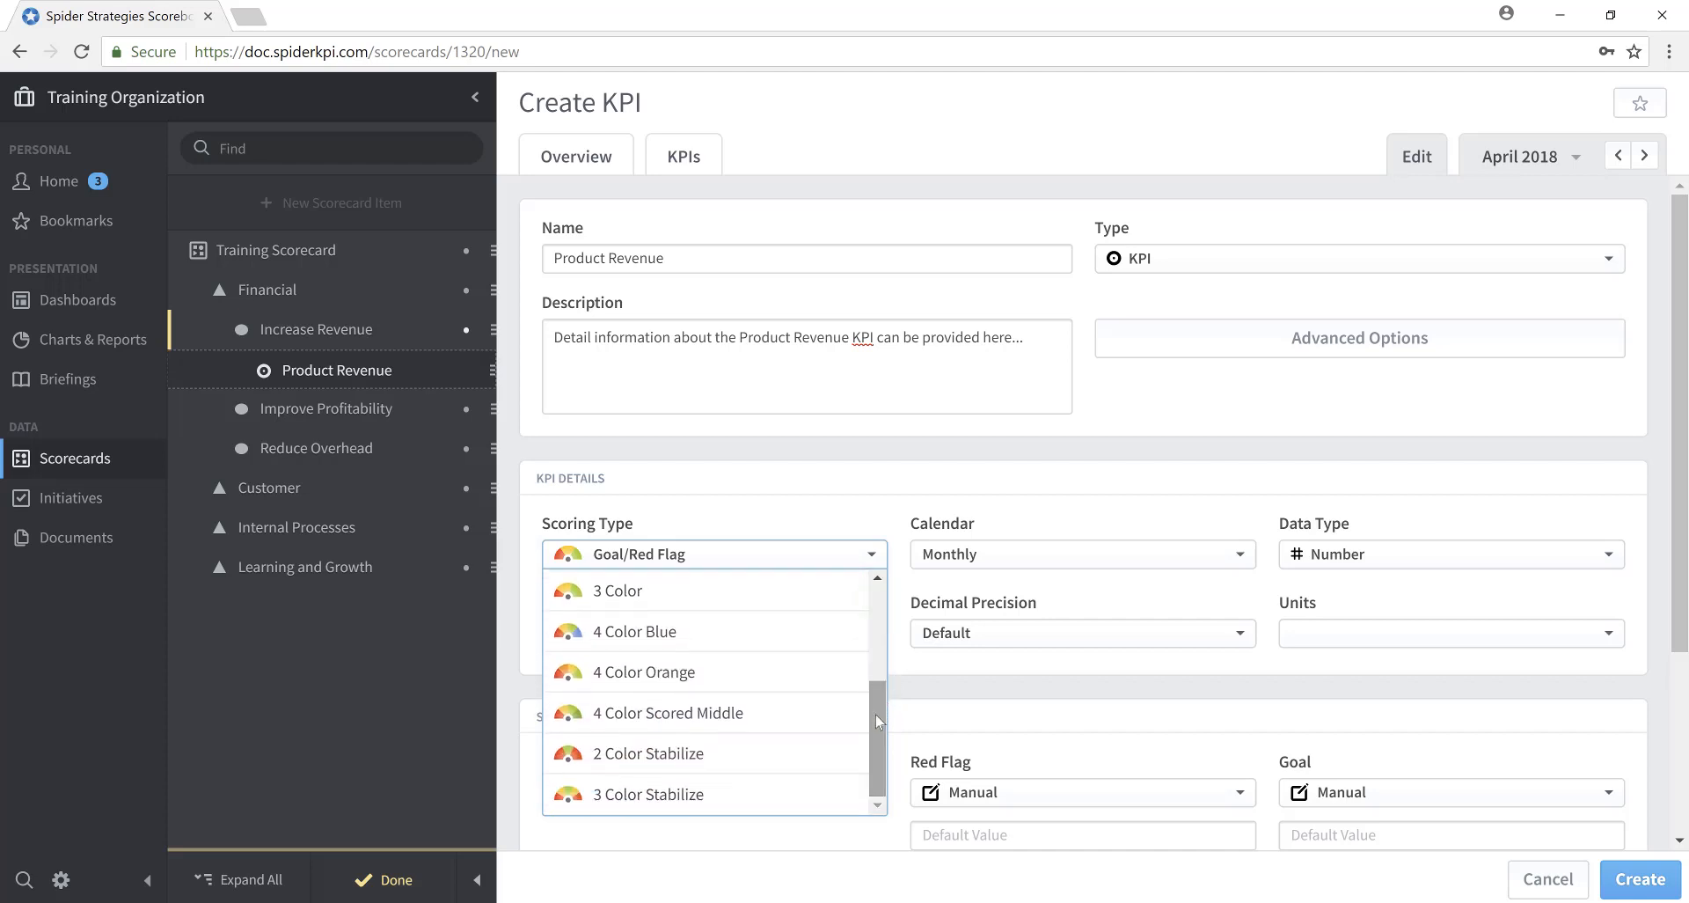
pyautogui.moveTo(878, 721); pyautogui.dragTo(885, 597)
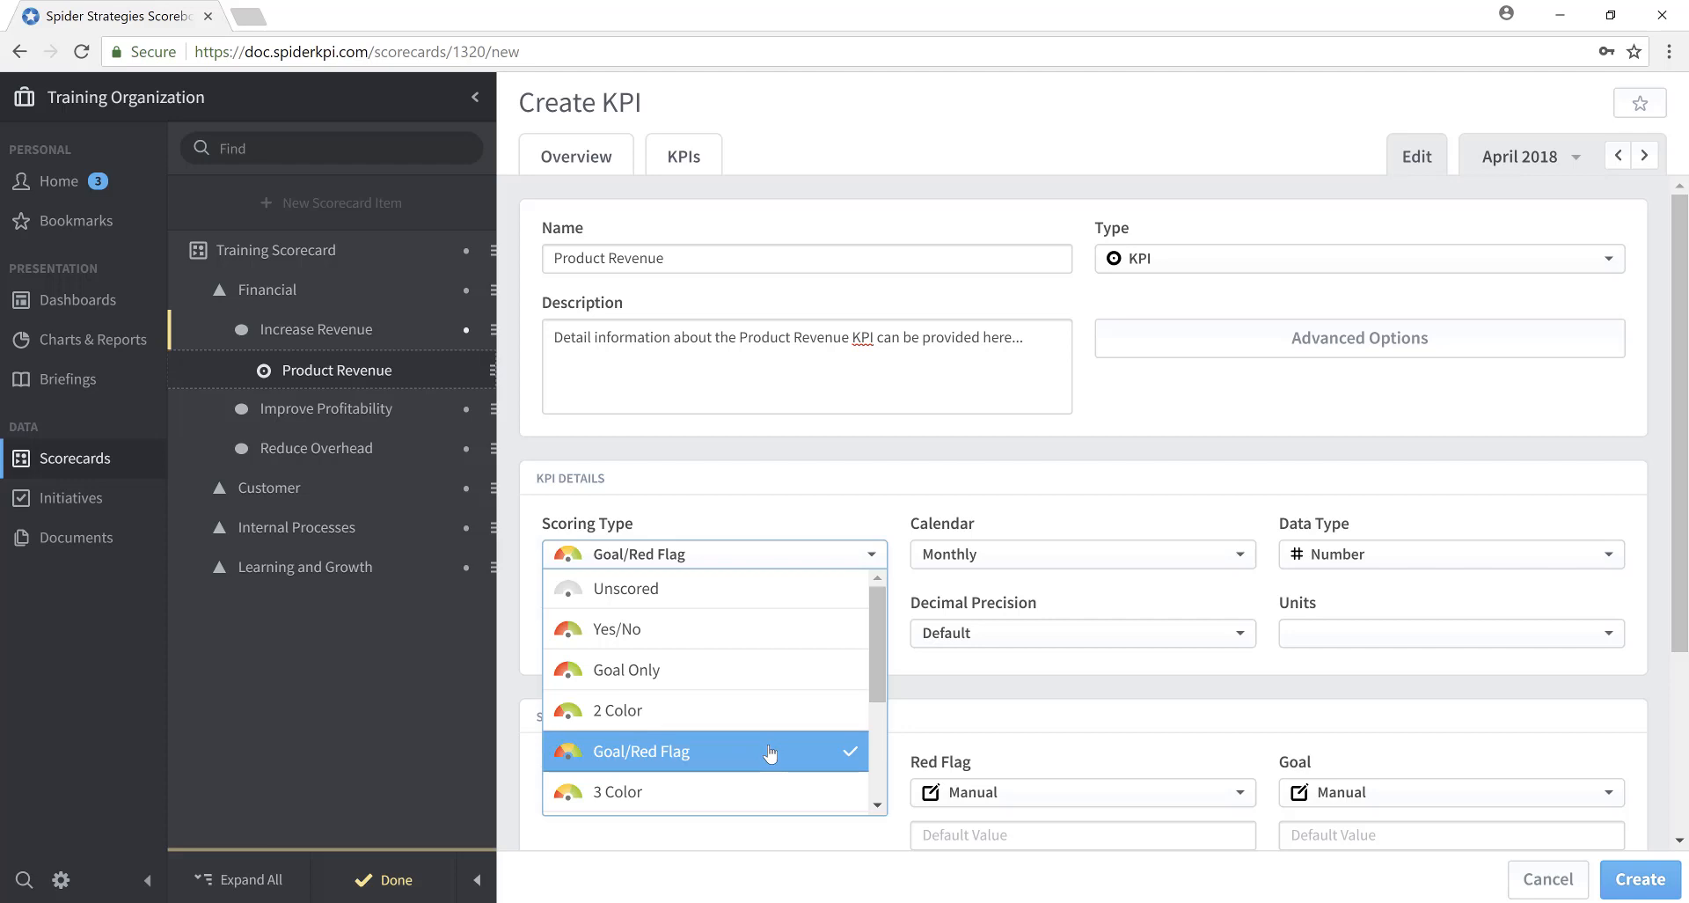
pyautogui.click(880, 789)
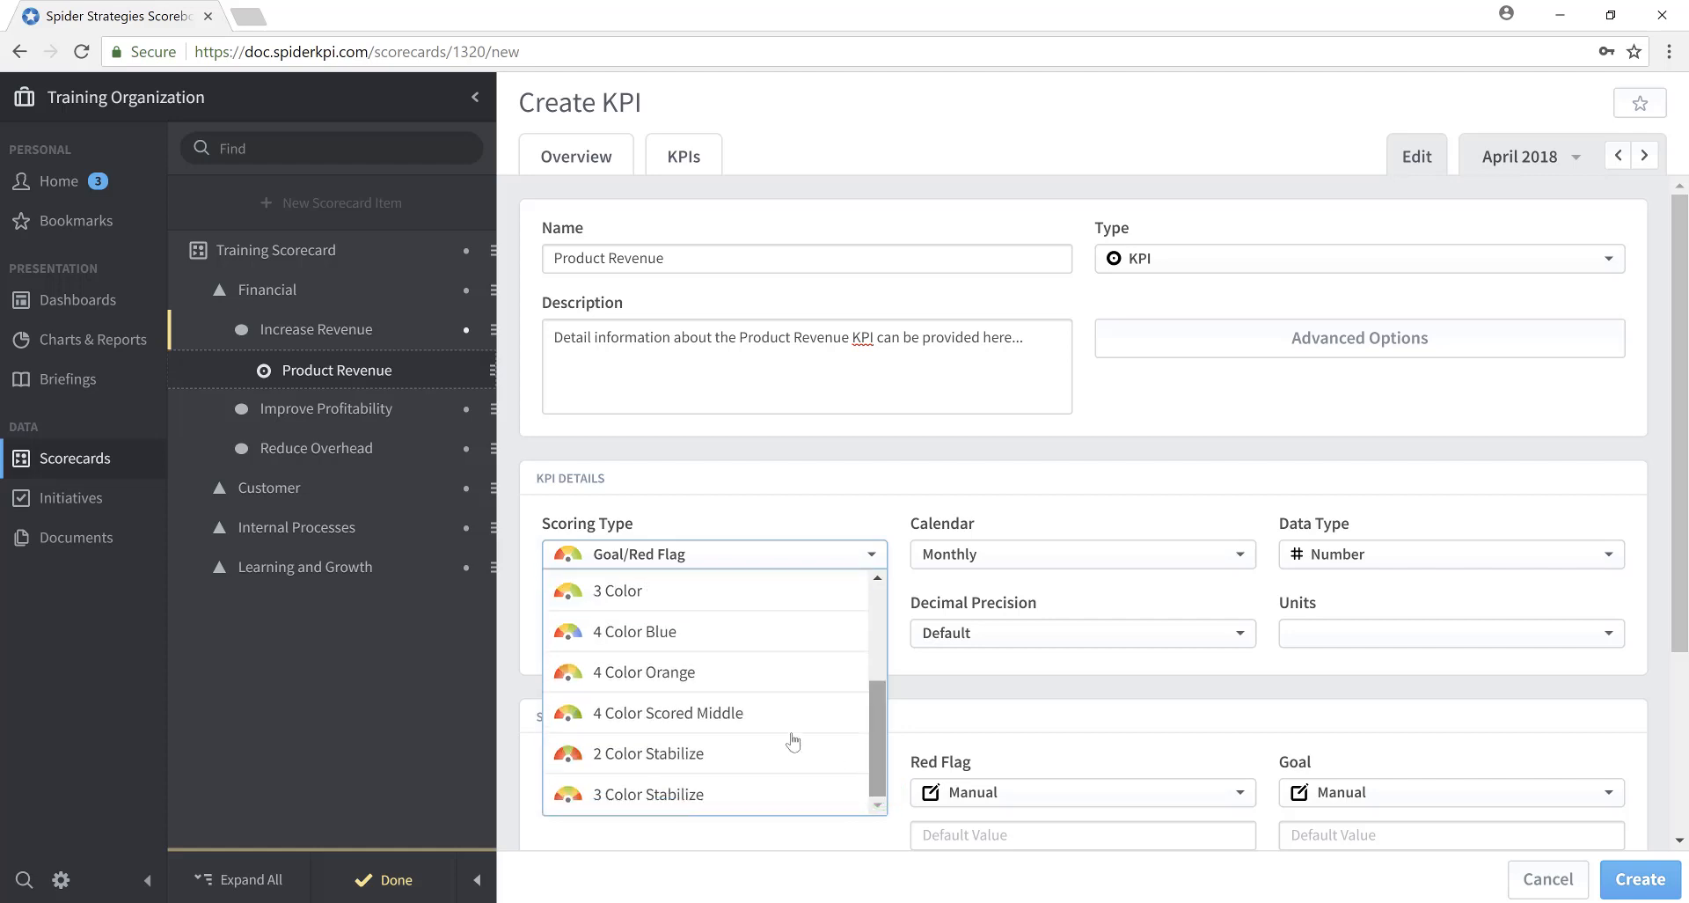
pyautogui.click(879, 598)
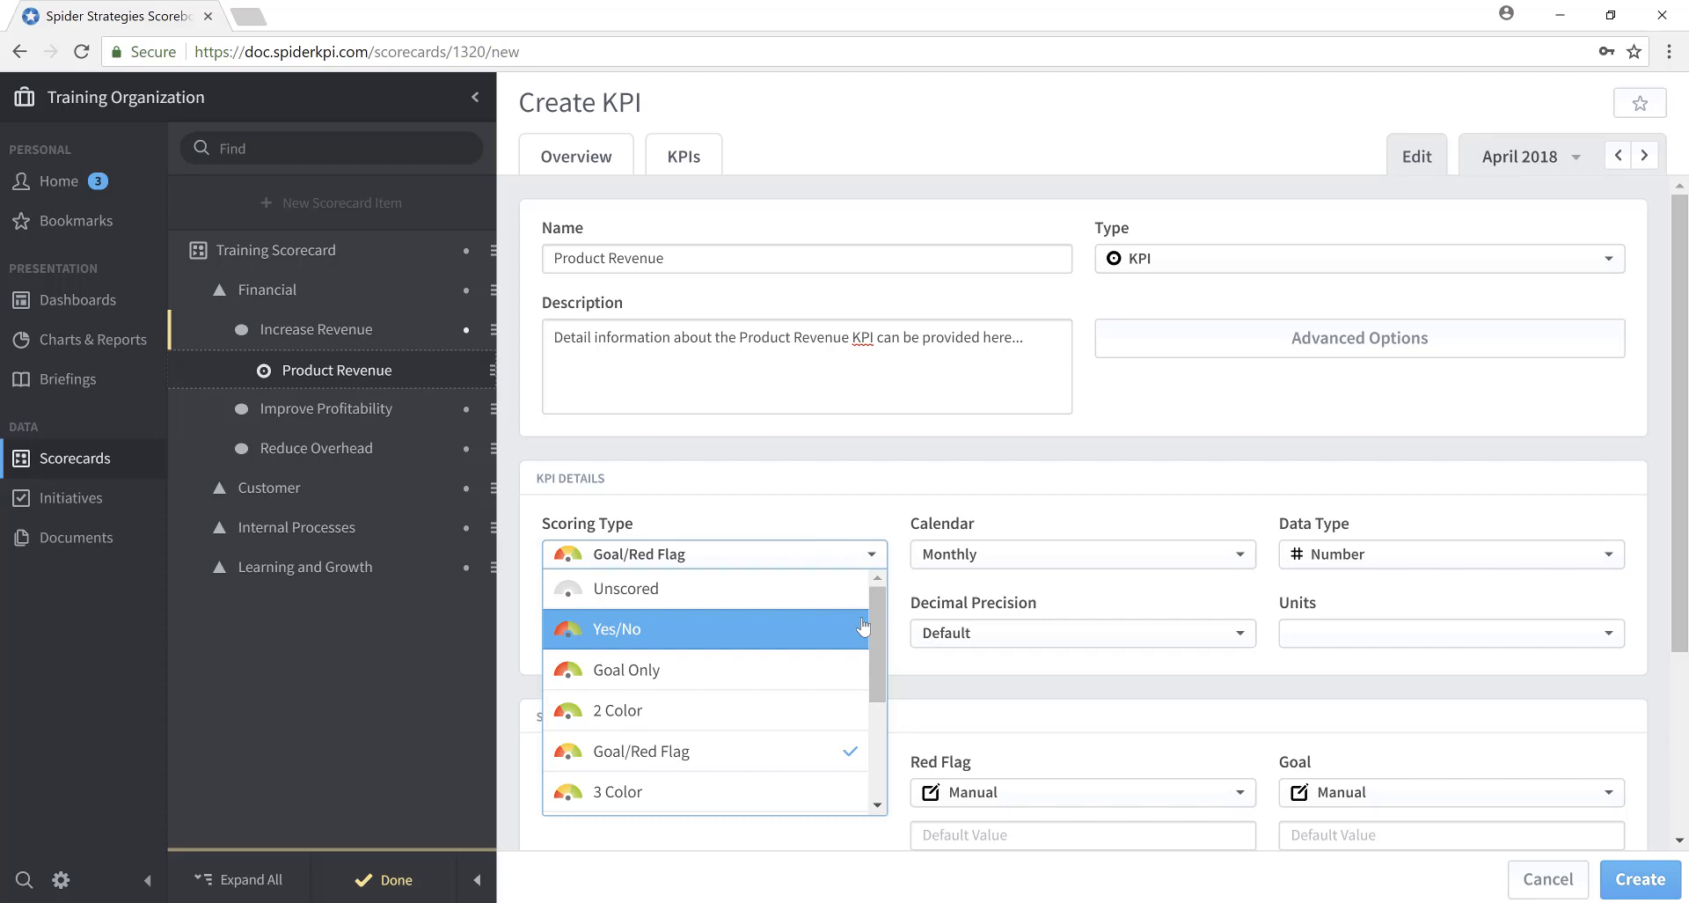
pyautogui.click(688, 750)
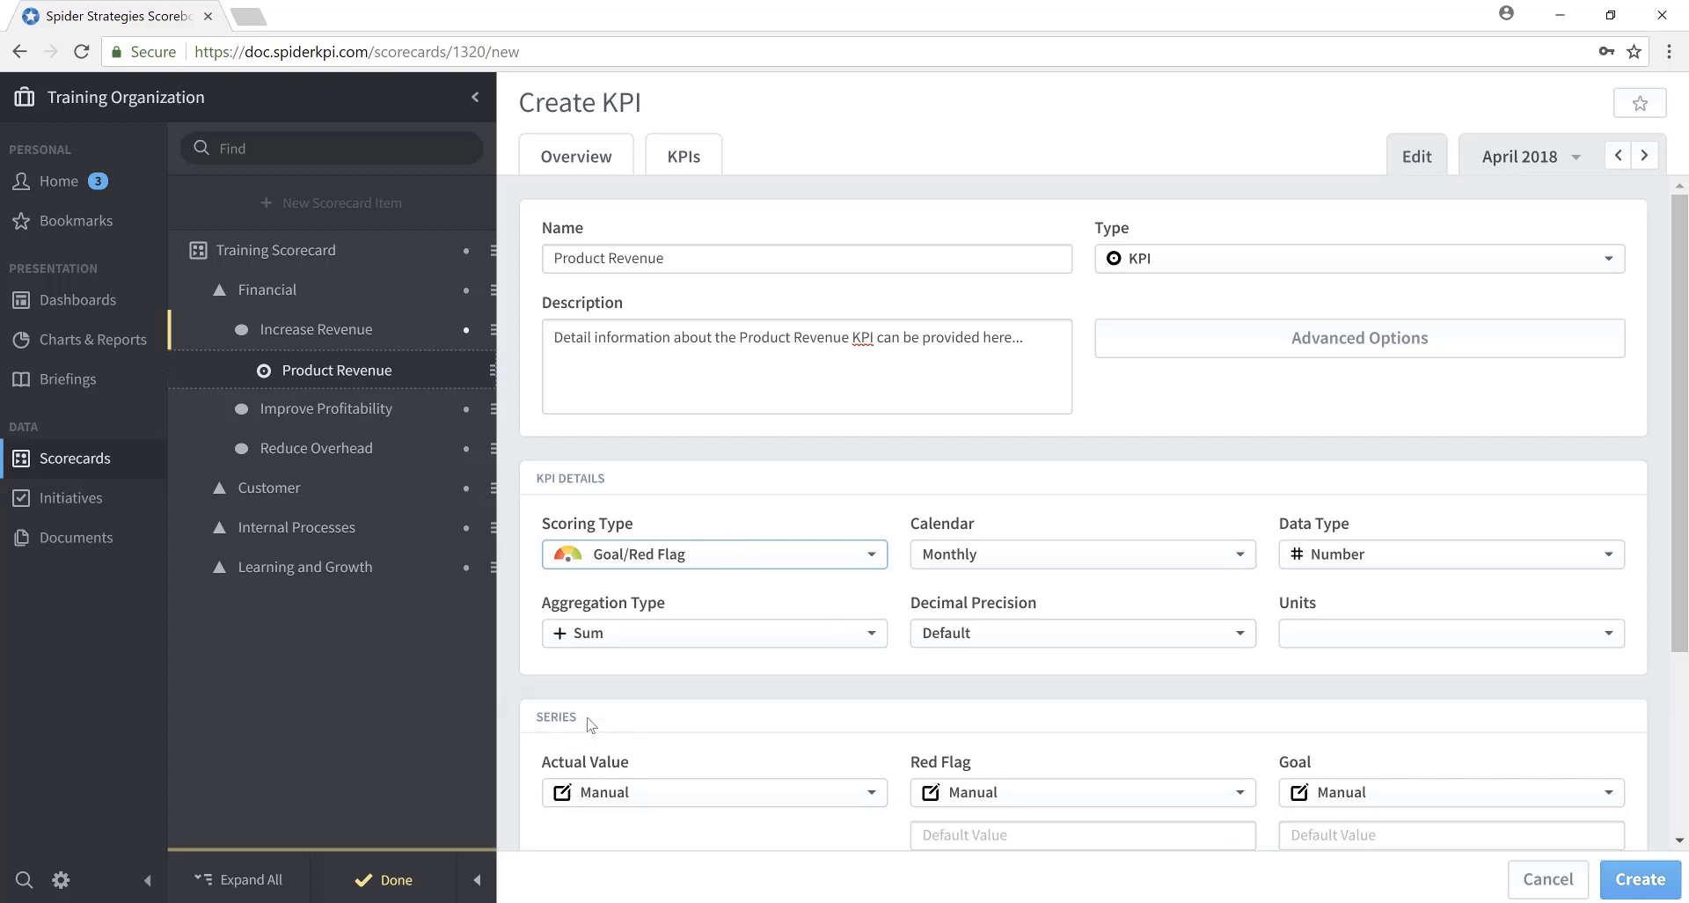
pyautogui.click(1241, 555)
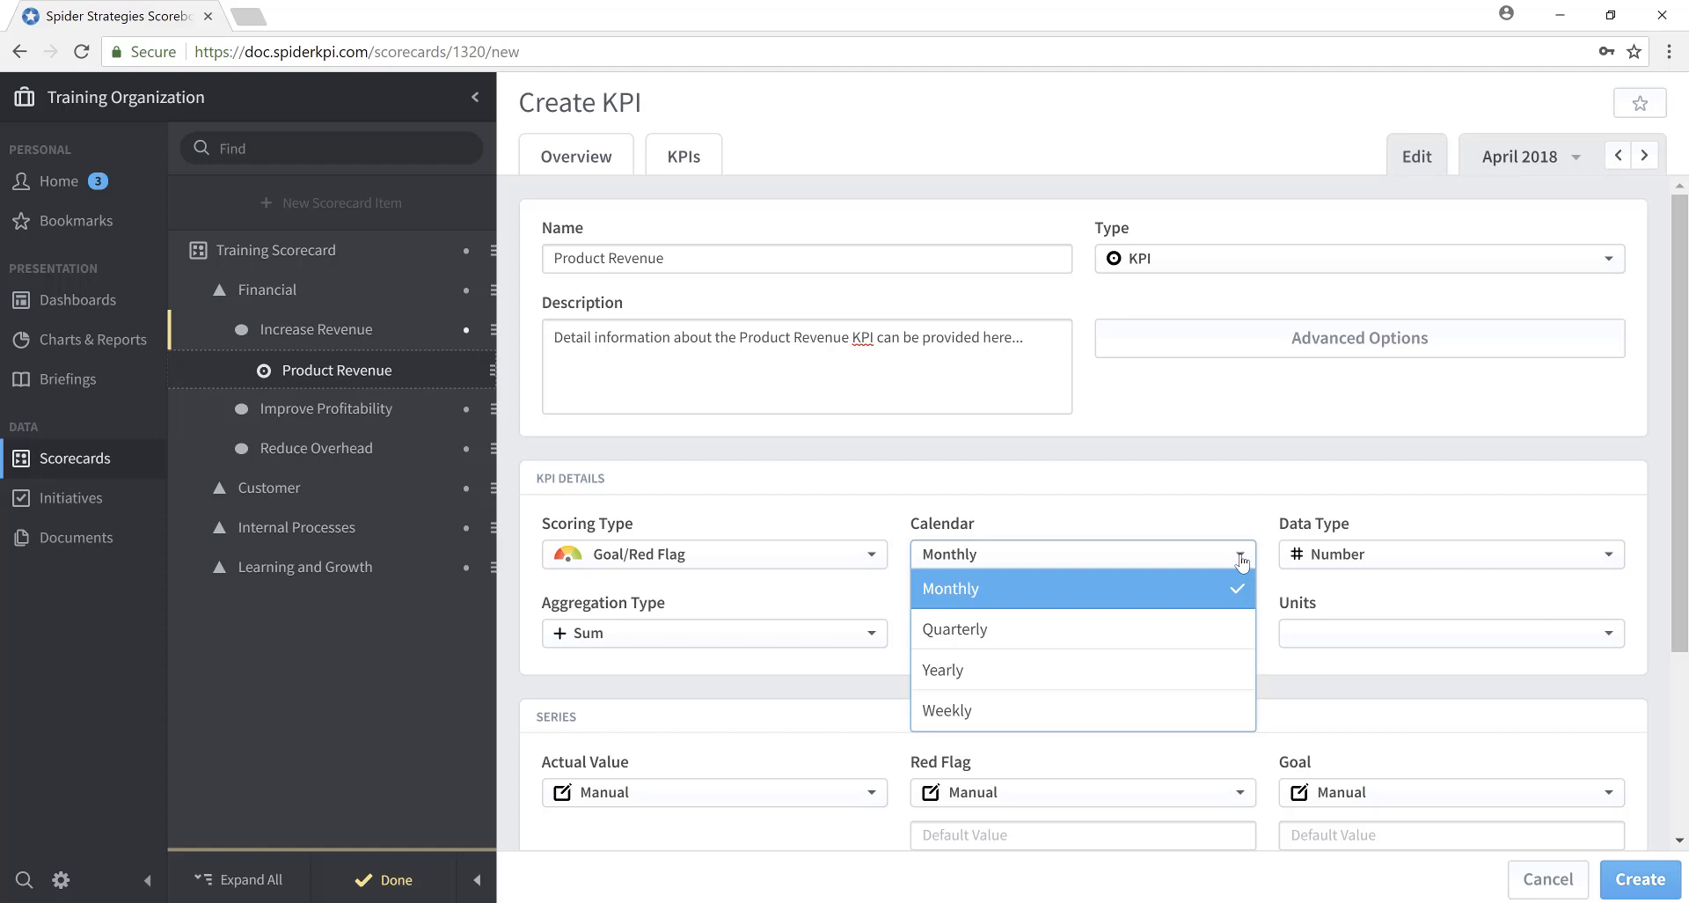
pyautogui.click(1241, 557)
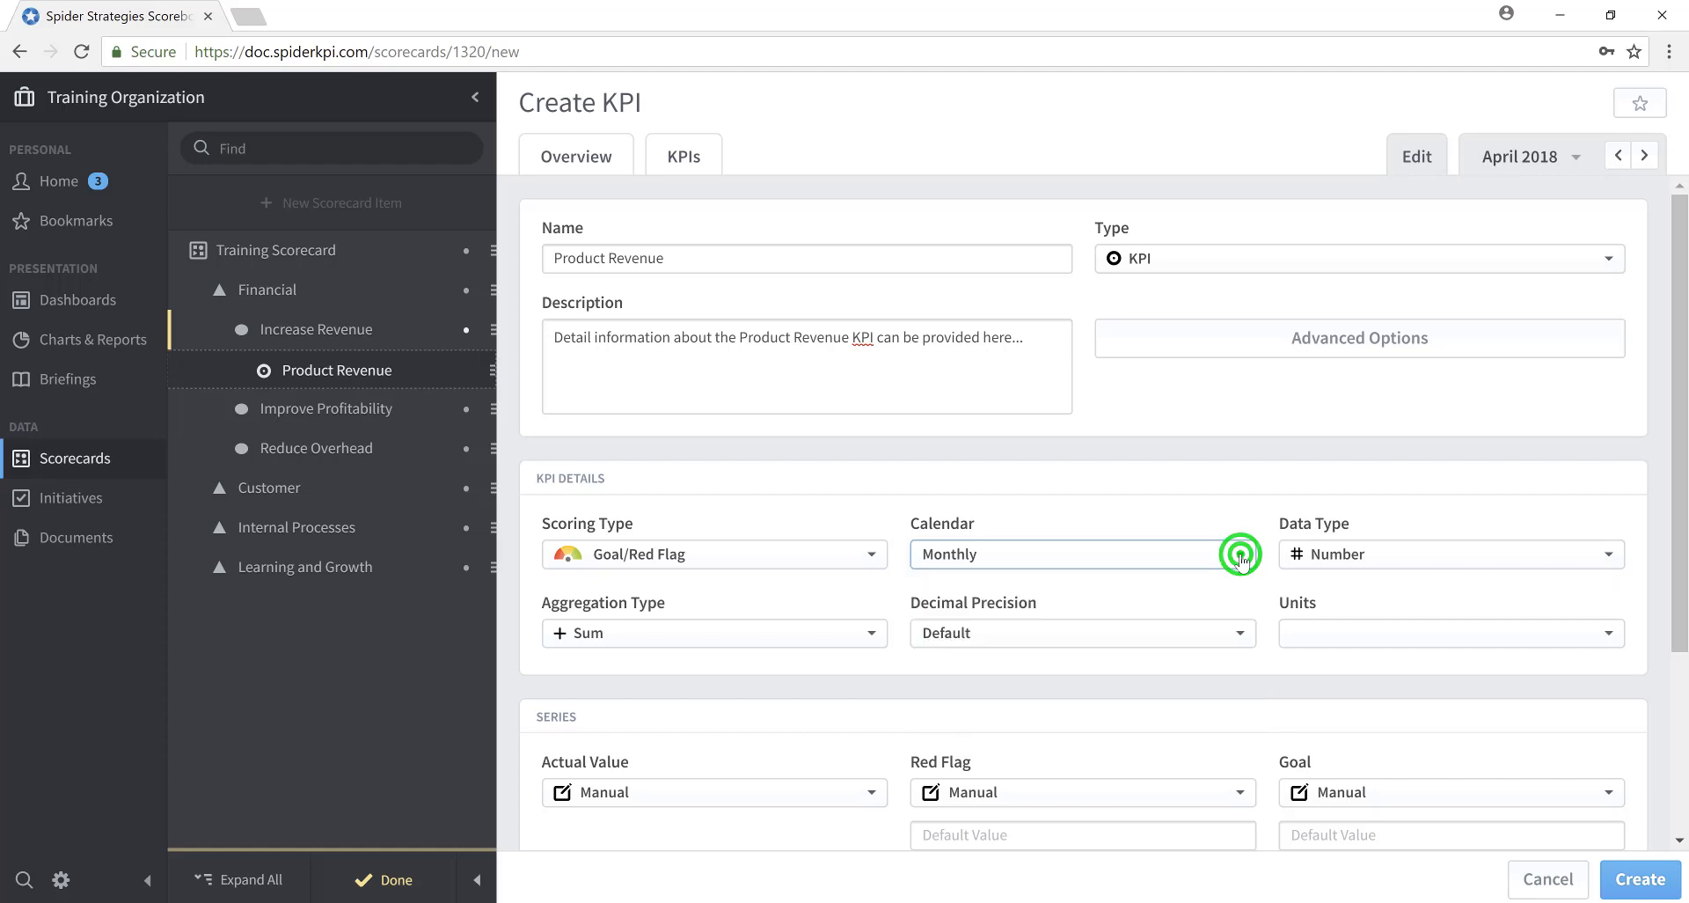
# Set the Product Revenue KPI's data type to Currency in United States Dollars, keeping Sum aggregation and Default decimal precision
pyautogui.click(1607, 553)
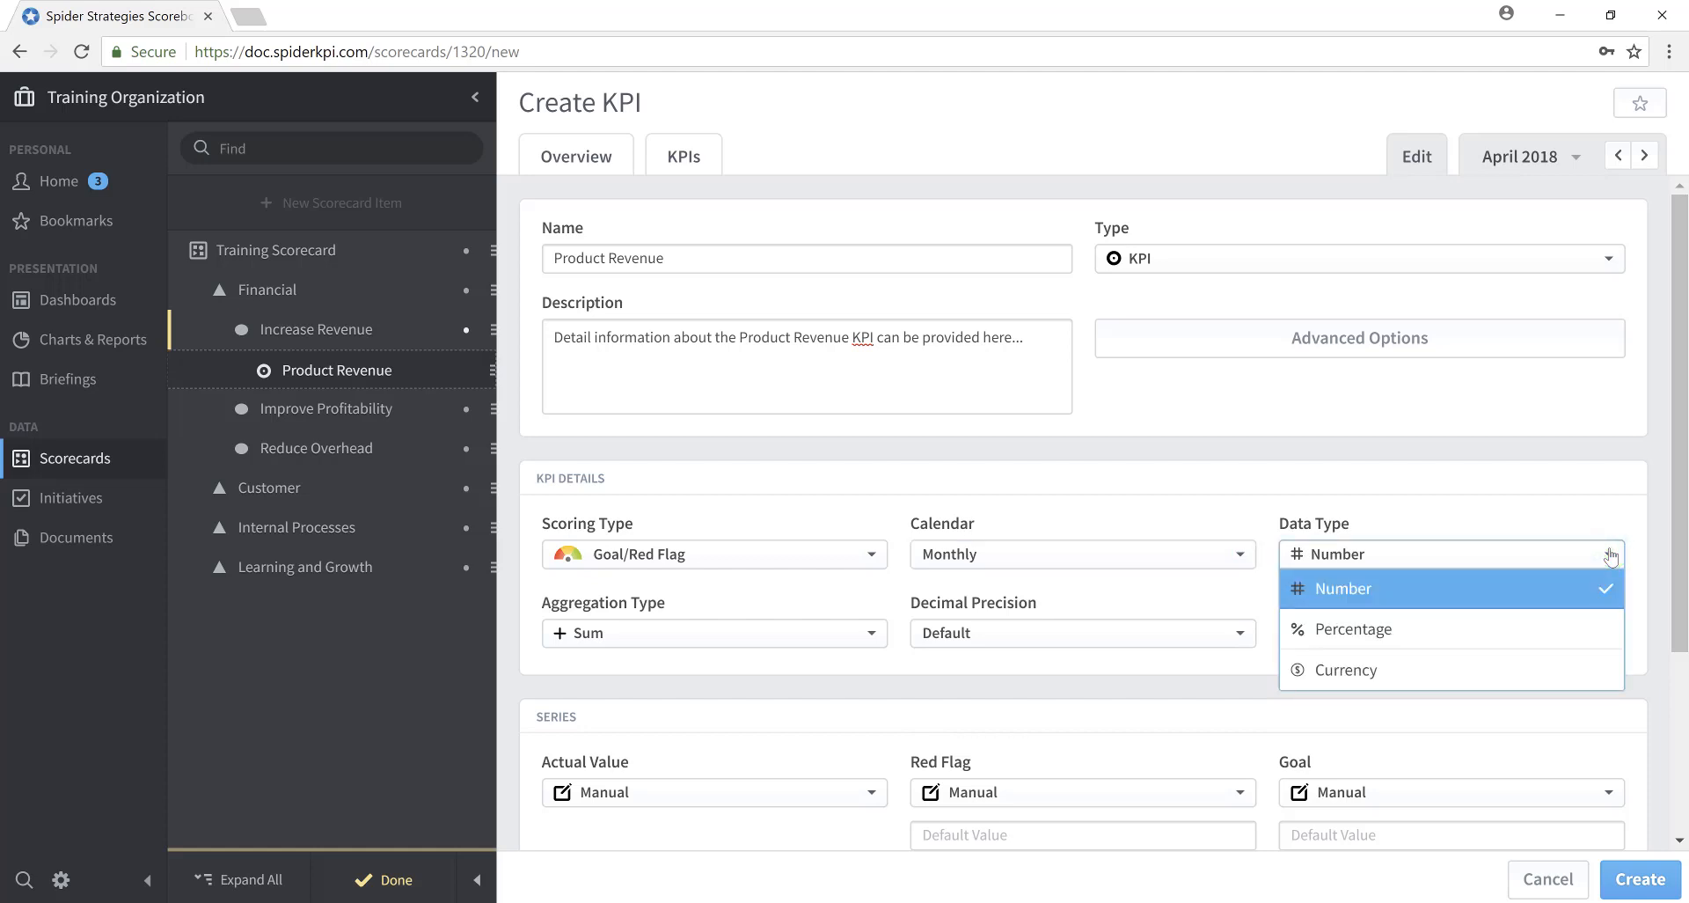
pyautogui.click(1390, 677)
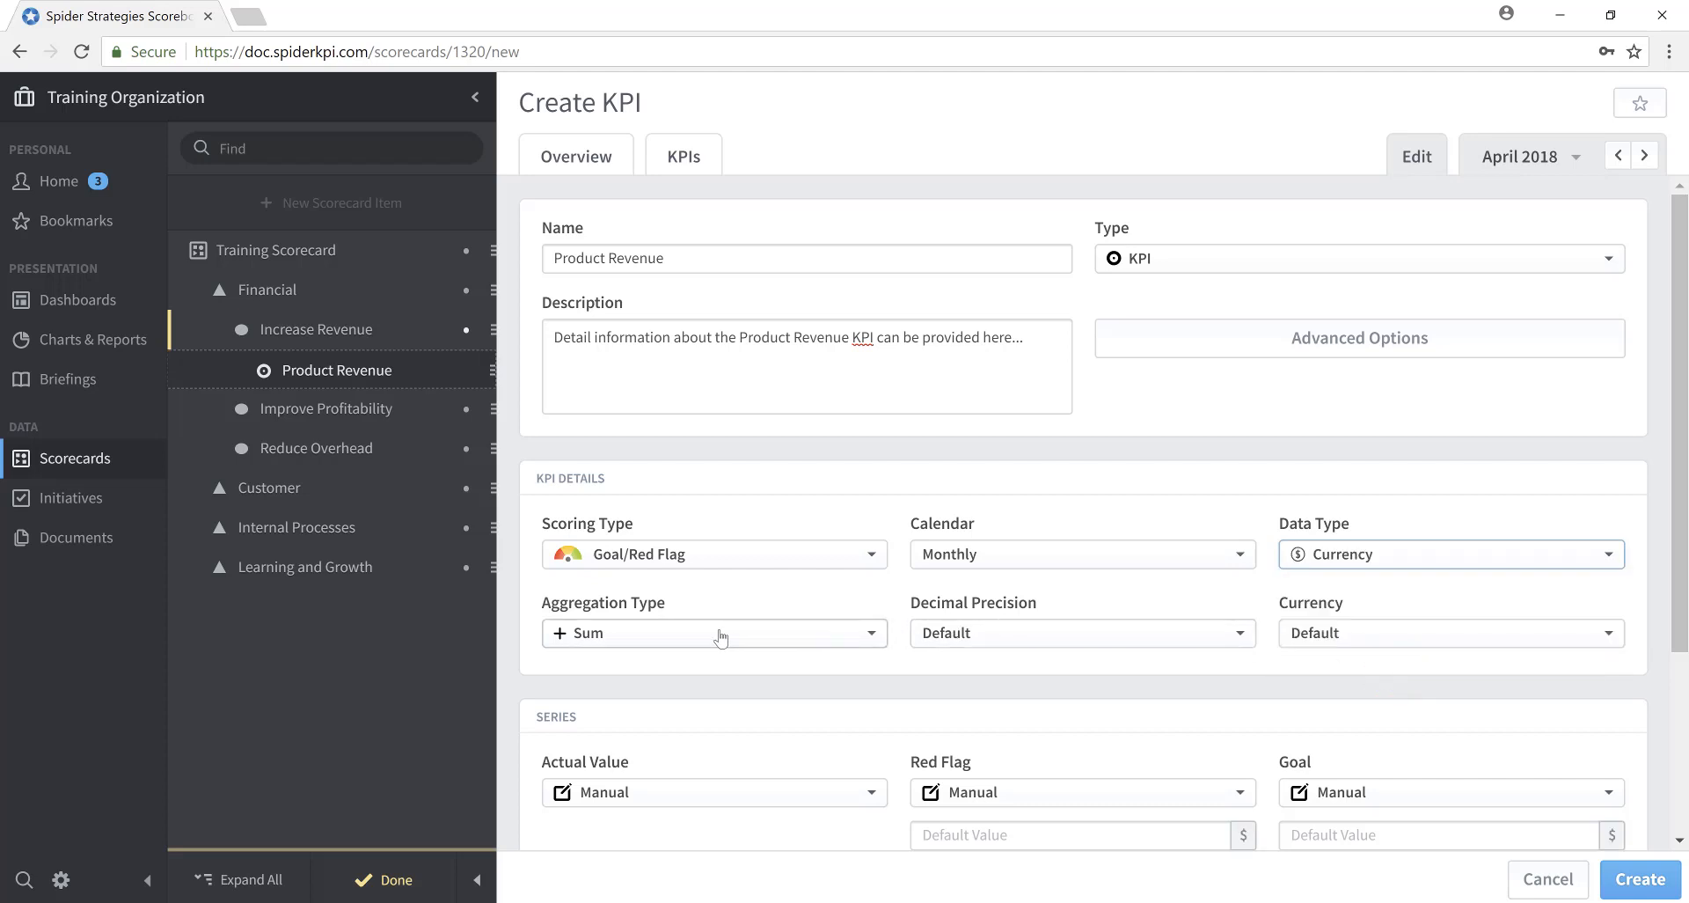
pyautogui.click(869, 628)
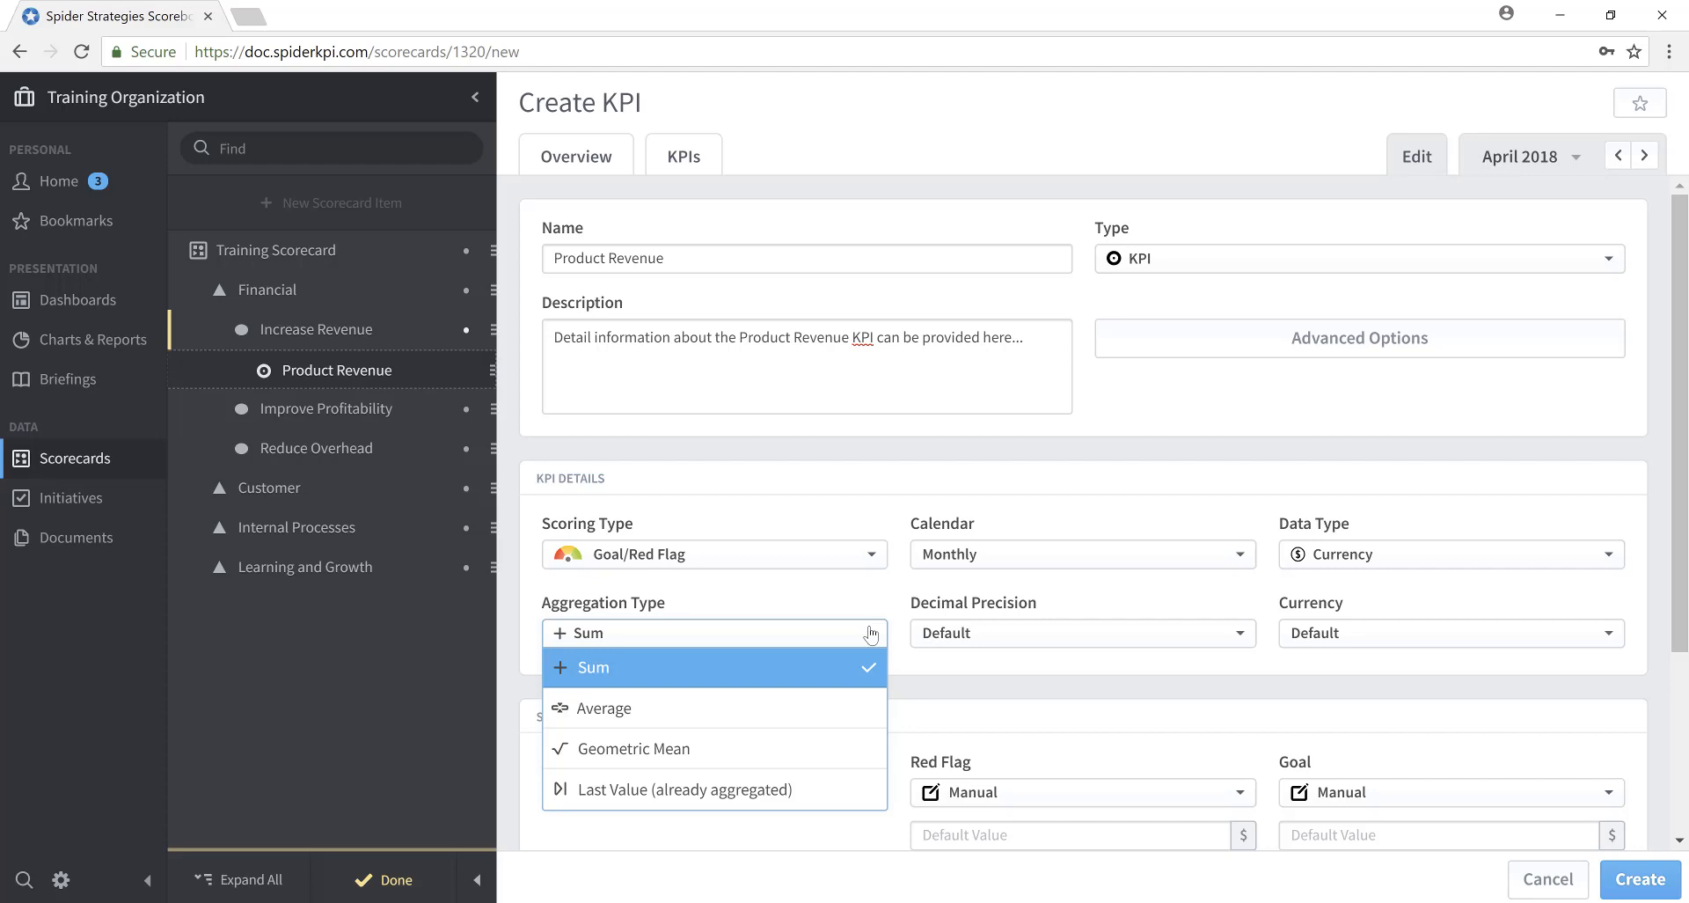
pyautogui.click(1240, 635)
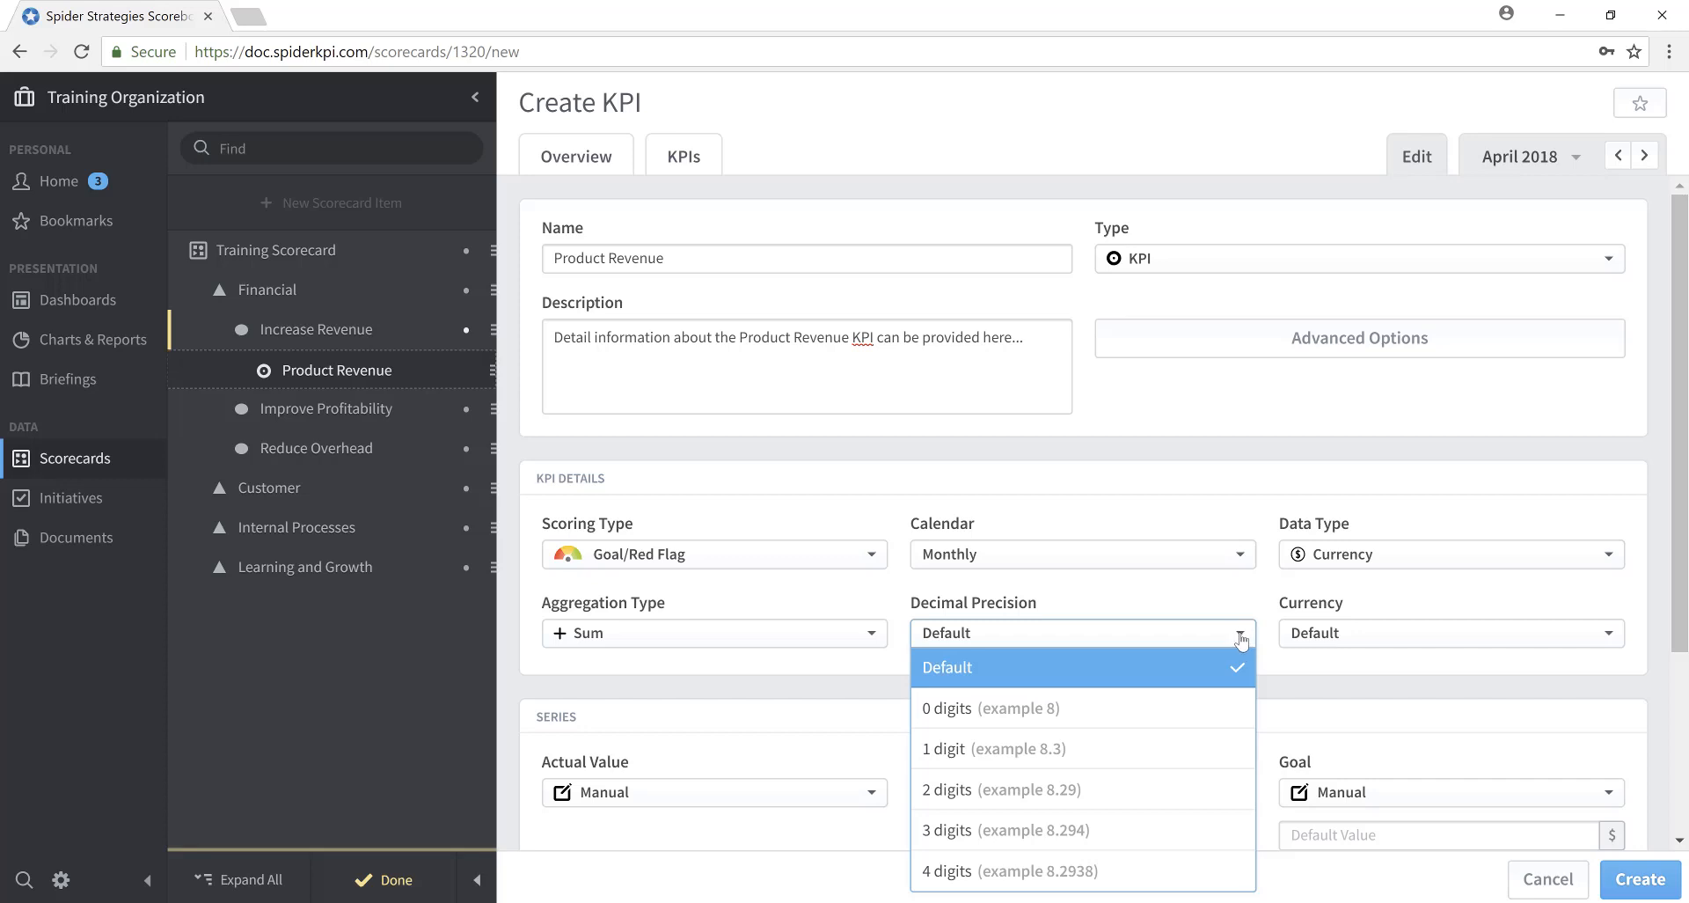
pyautogui.click(1611, 635)
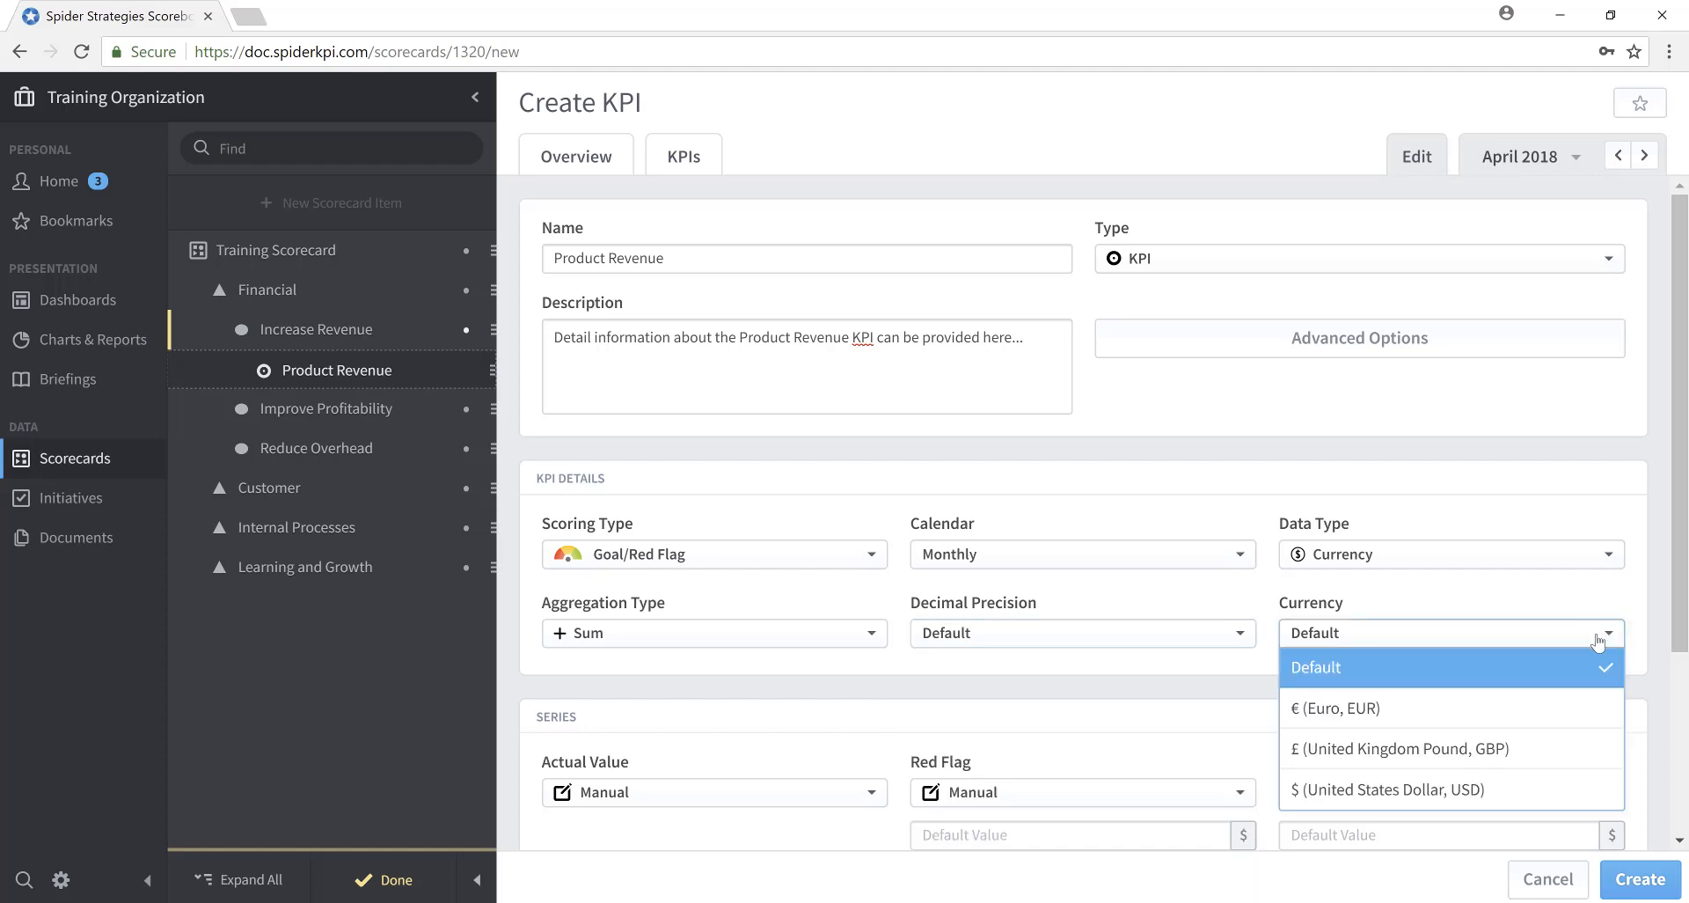
pyautogui.click(1424, 790)
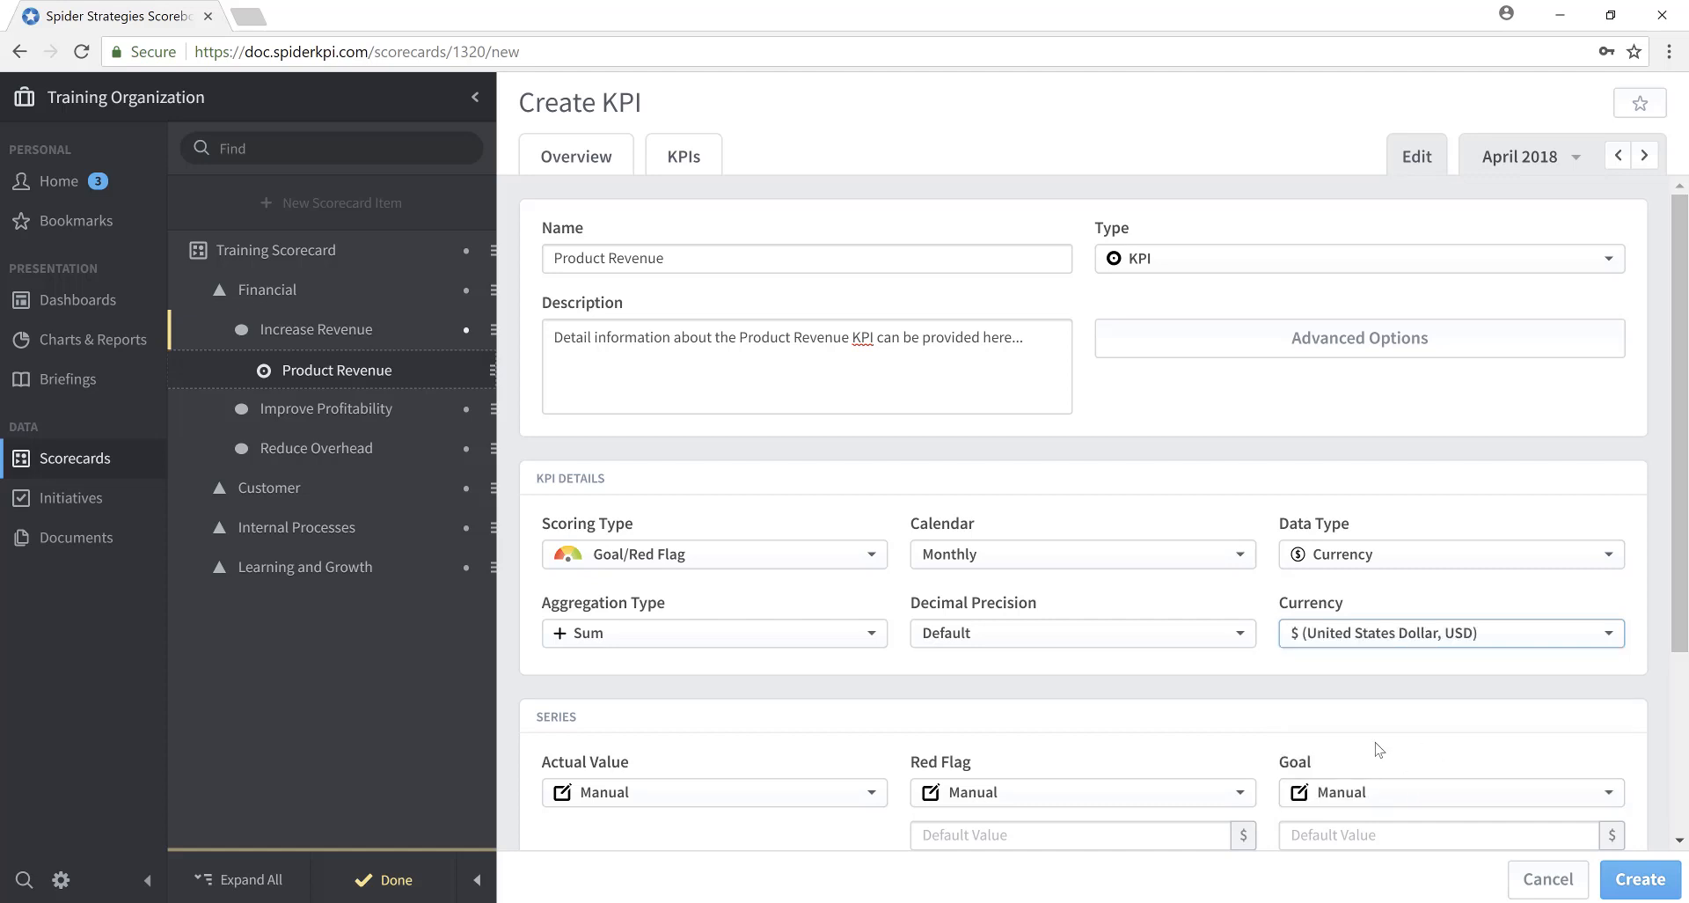
# Compare the series threshold fields under the 4 Color Scored Middle and 3 Color scoring types, returning to Goal/Red Flag
pyautogui.scroll(-3, 975, 743)
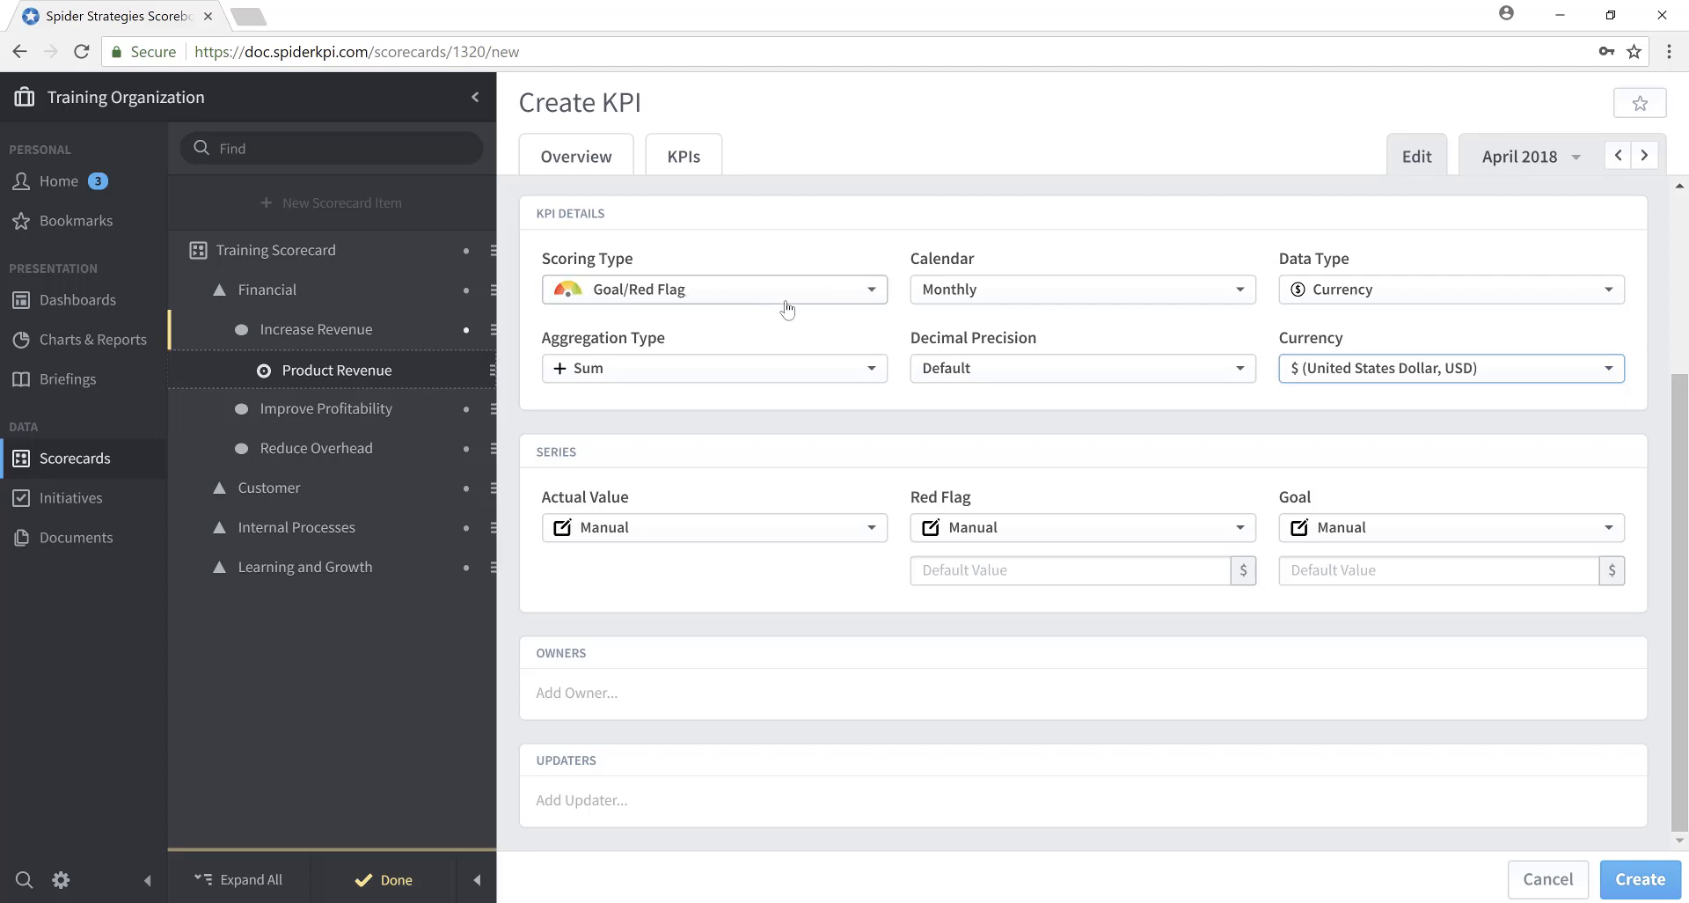
pyautogui.click(984, 574)
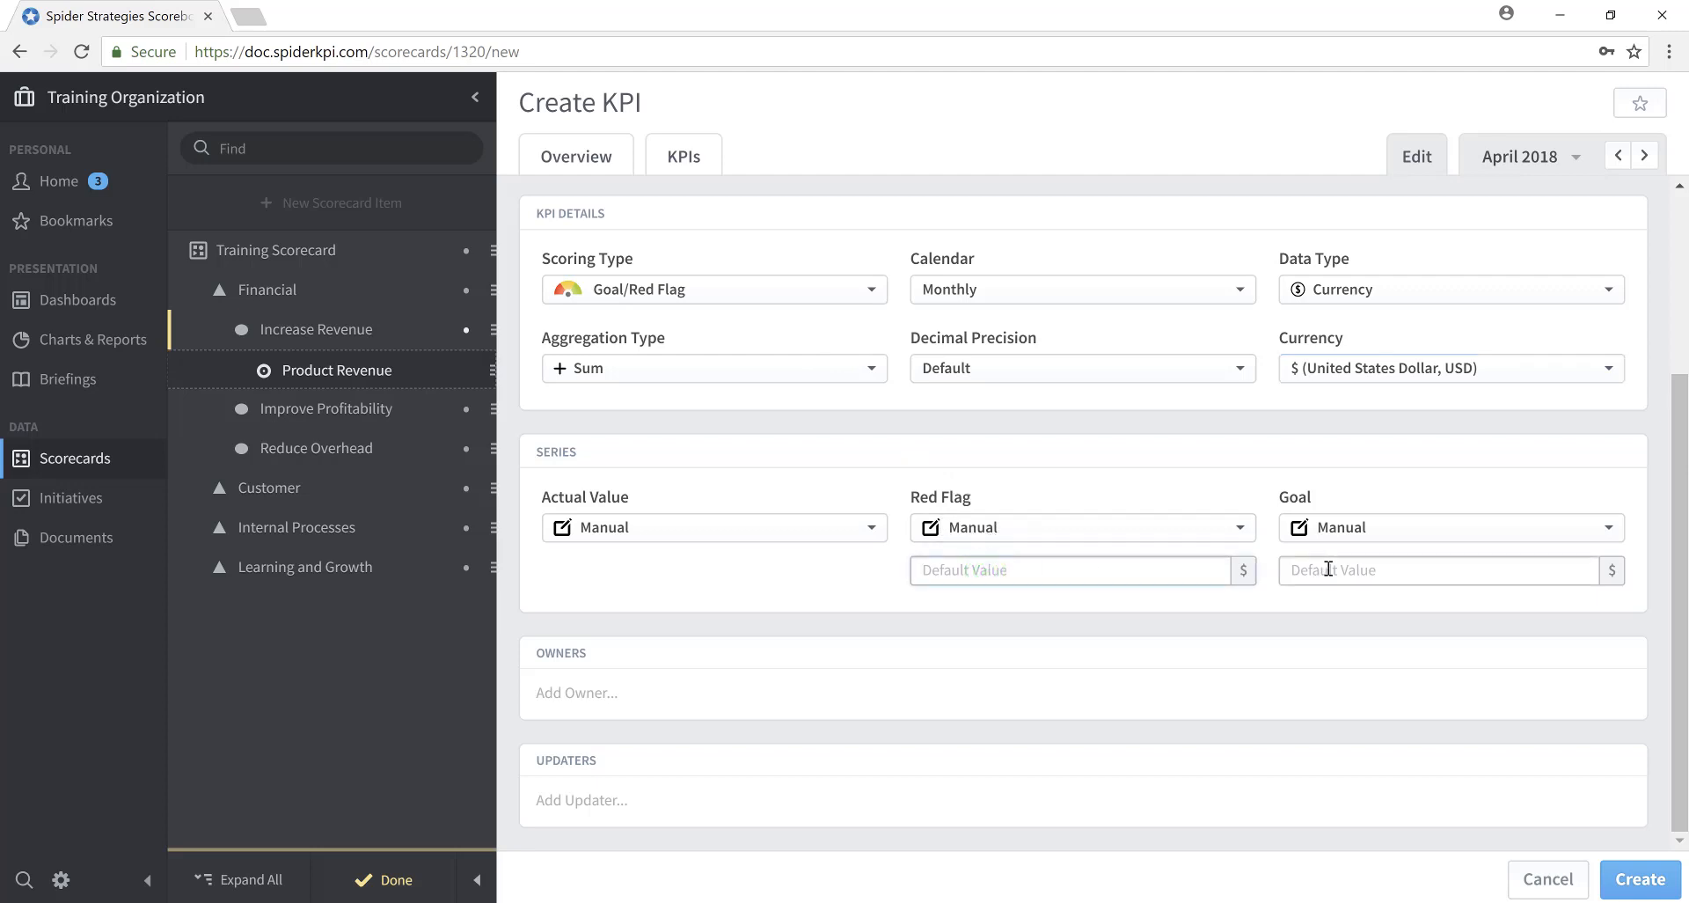
pyautogui.click(1316, 573)
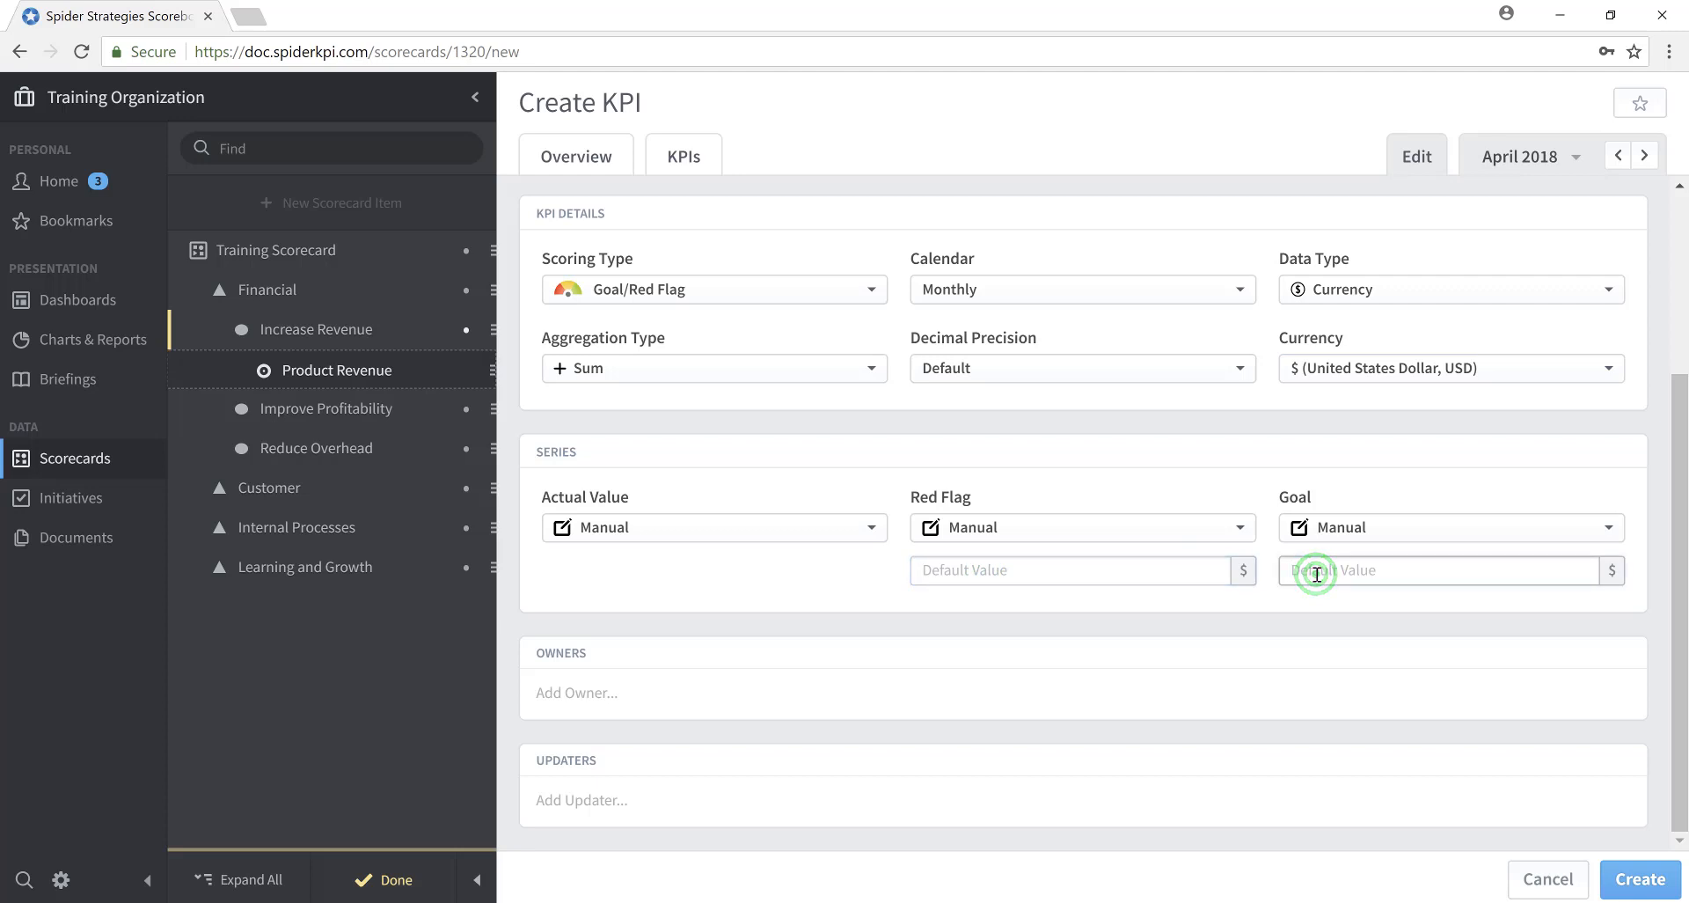
pyautogui.click(874, 291)
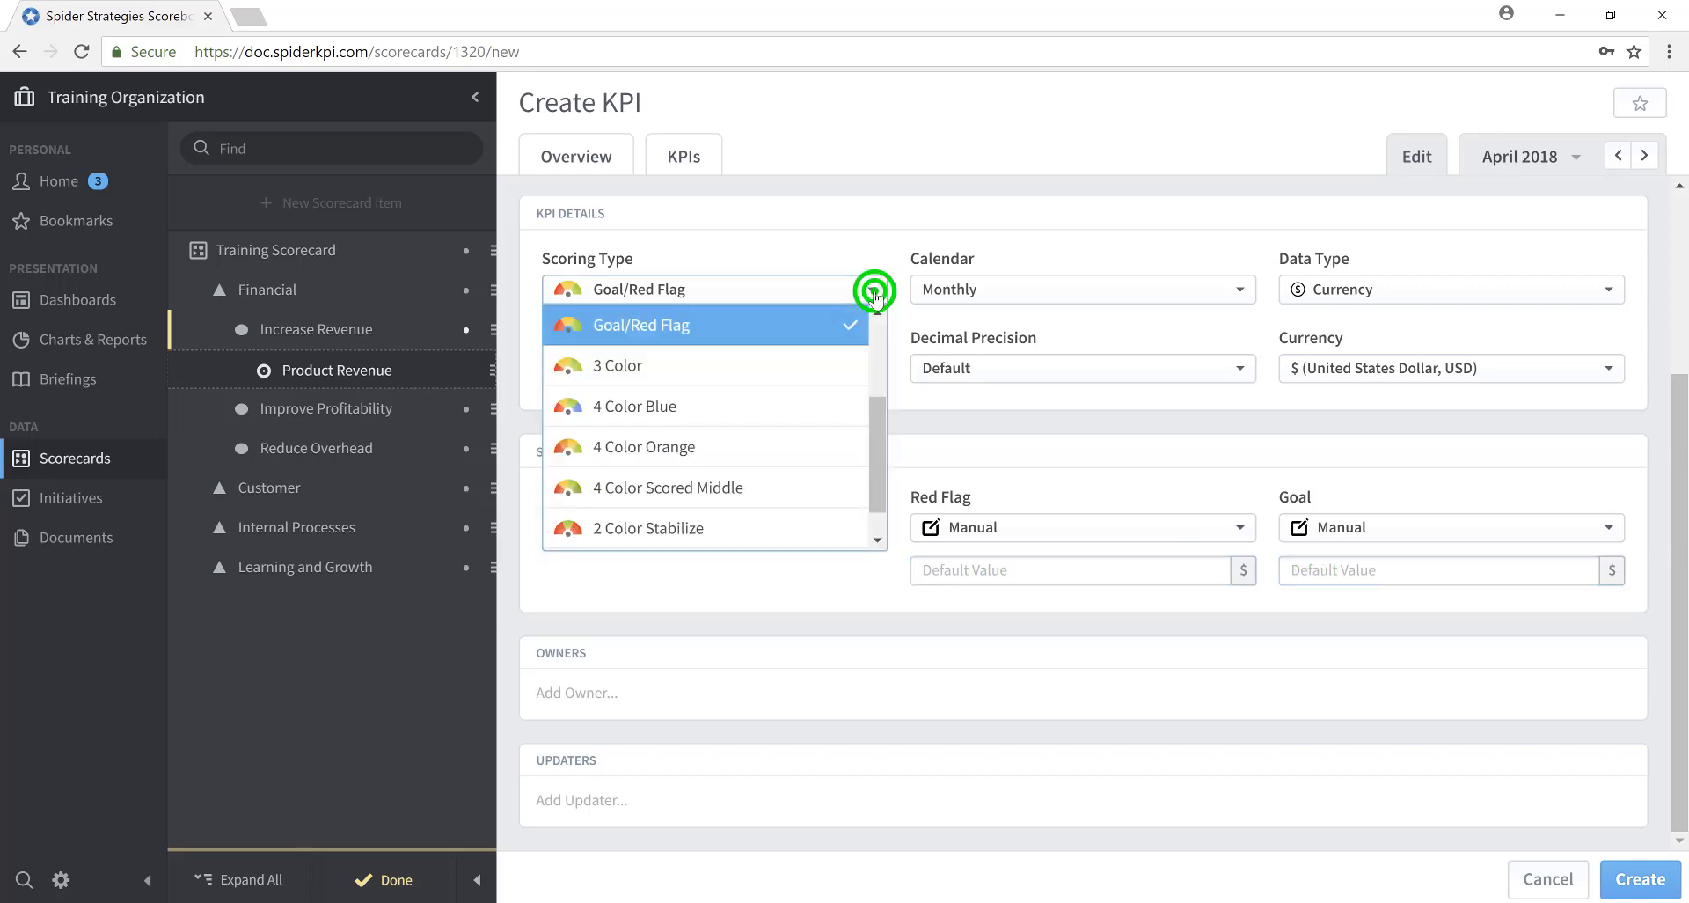
pyautogui.click(669, 500)
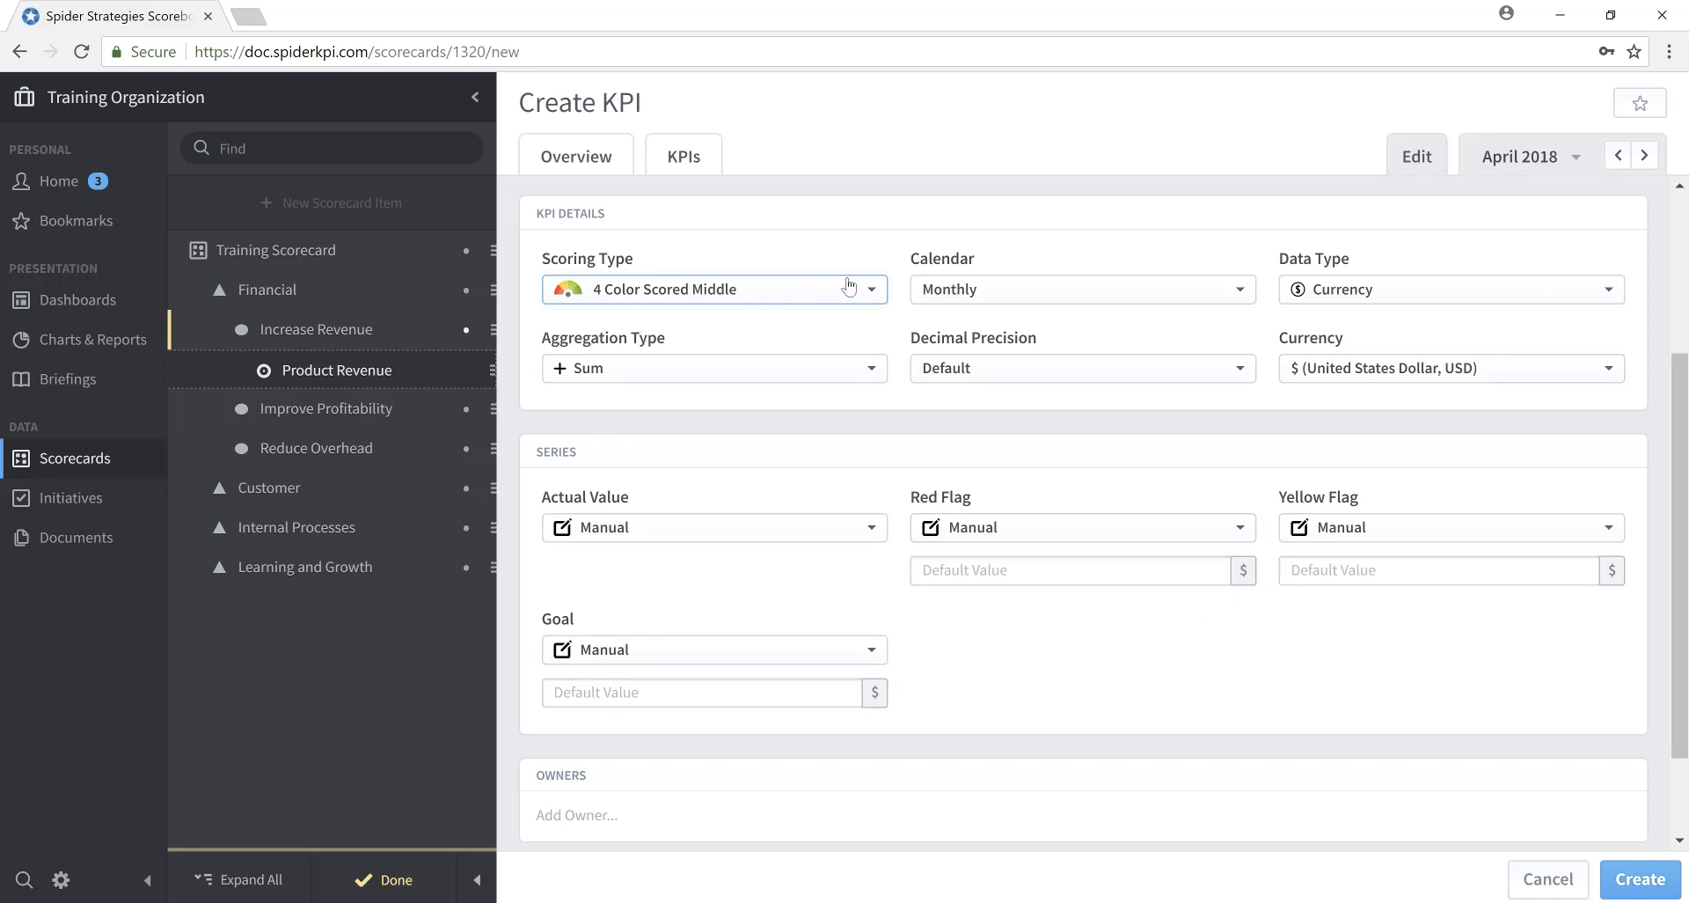
pyautogui.click(874, 287)
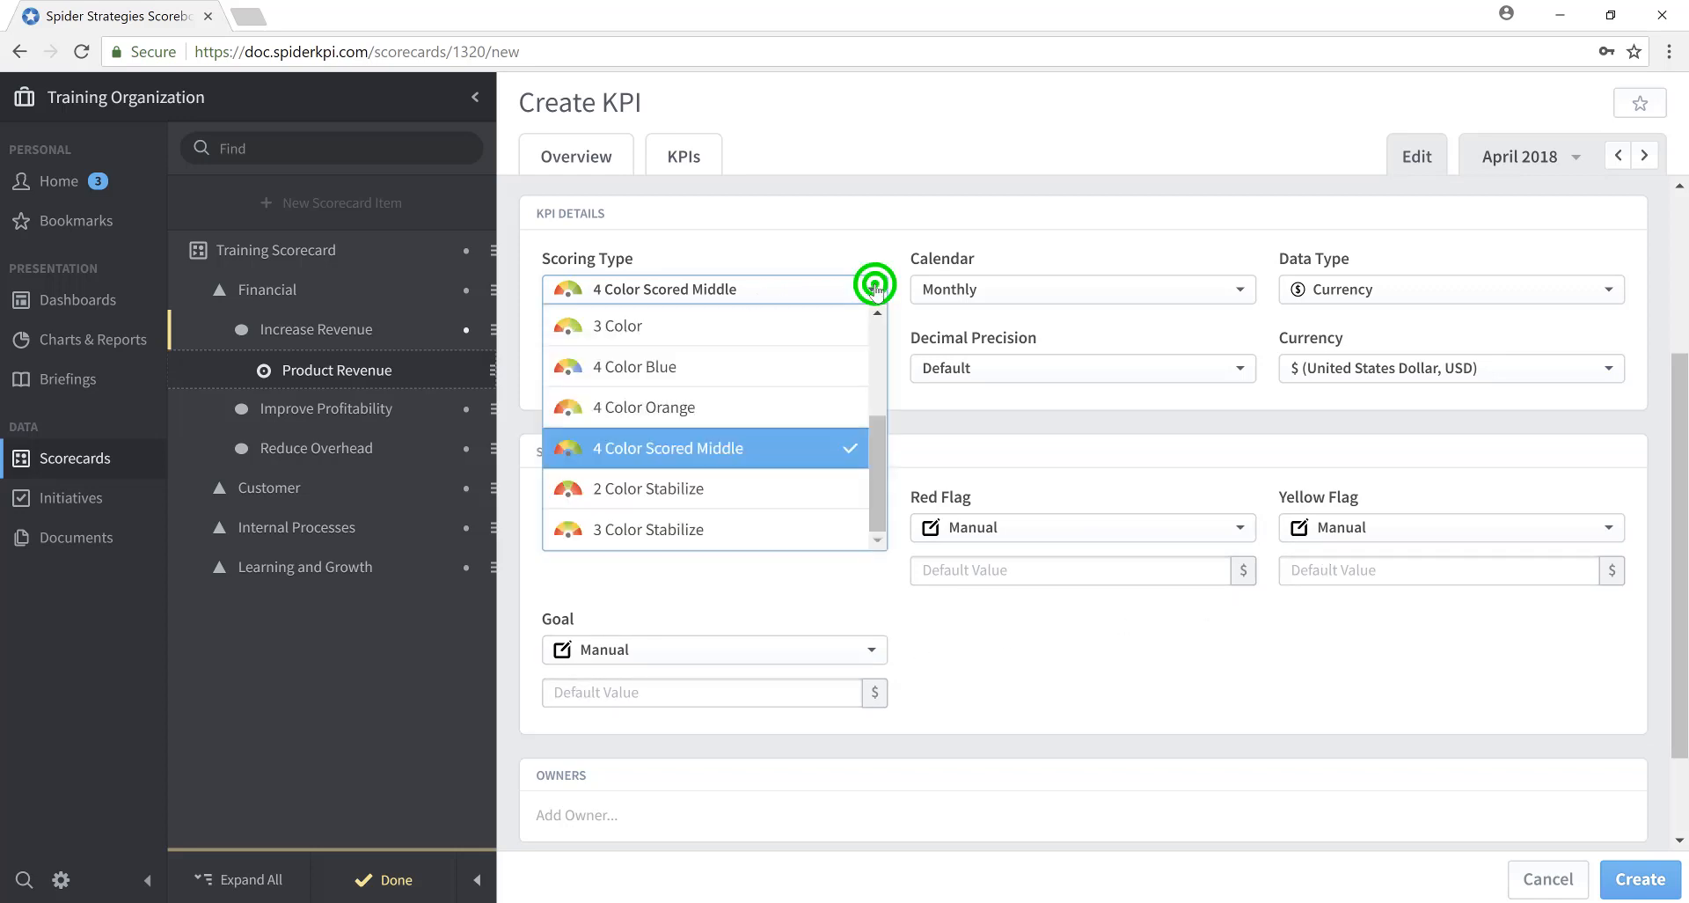
pyautogui.click(867, 340)
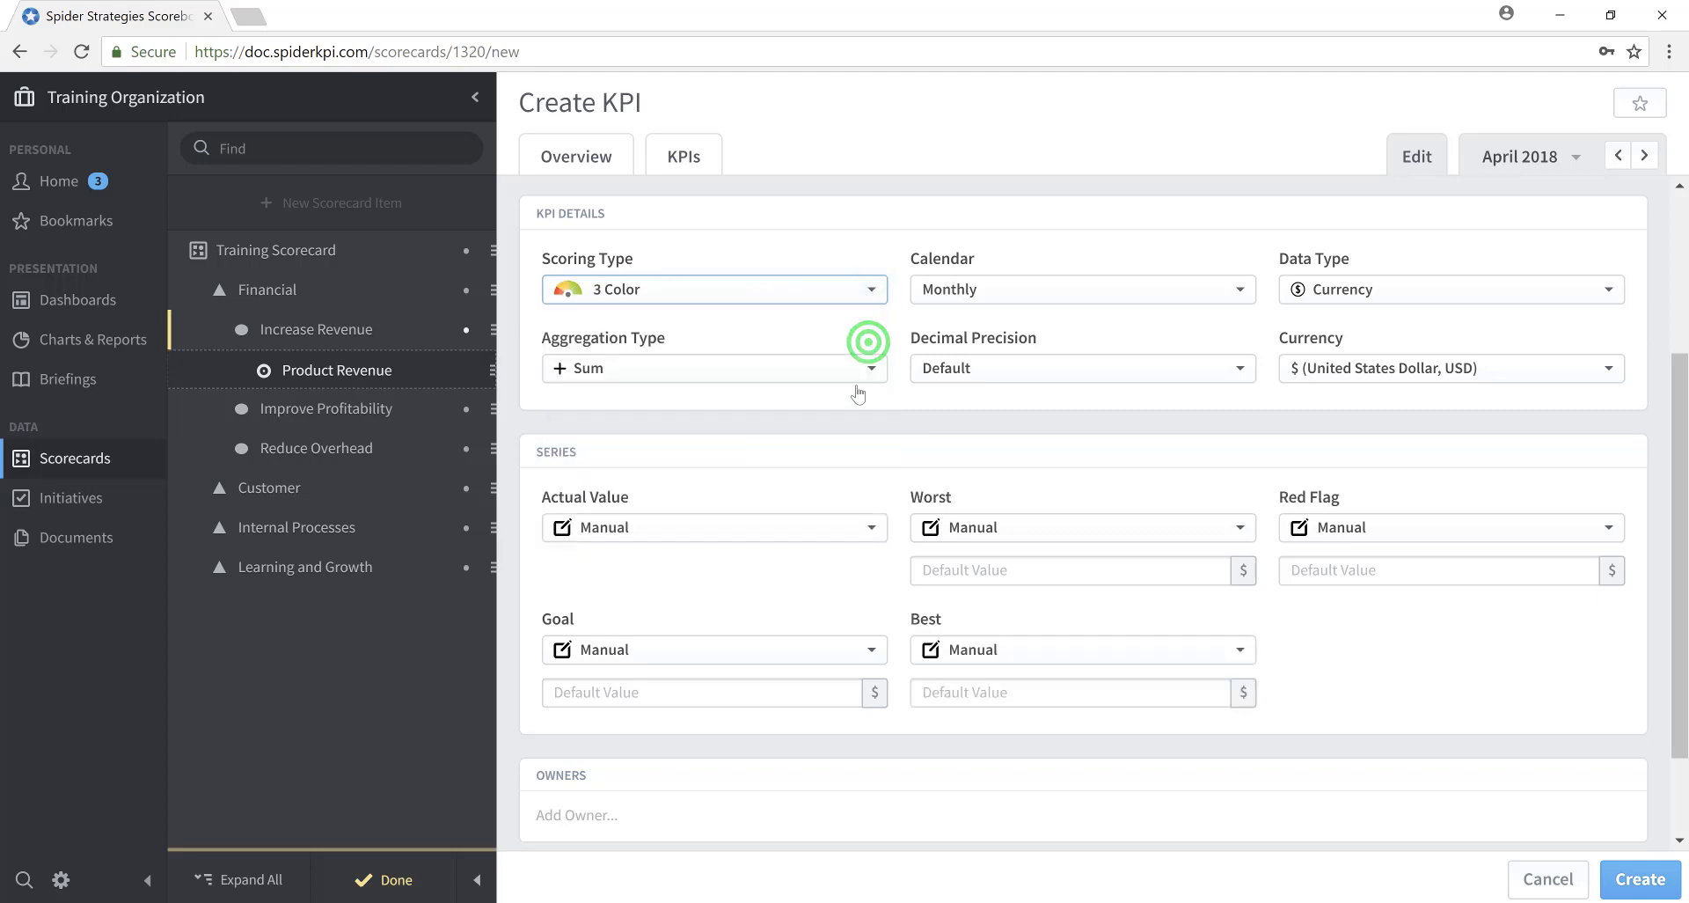
pyautogui.click(871, 289)
pyautogui.click(874, 328)
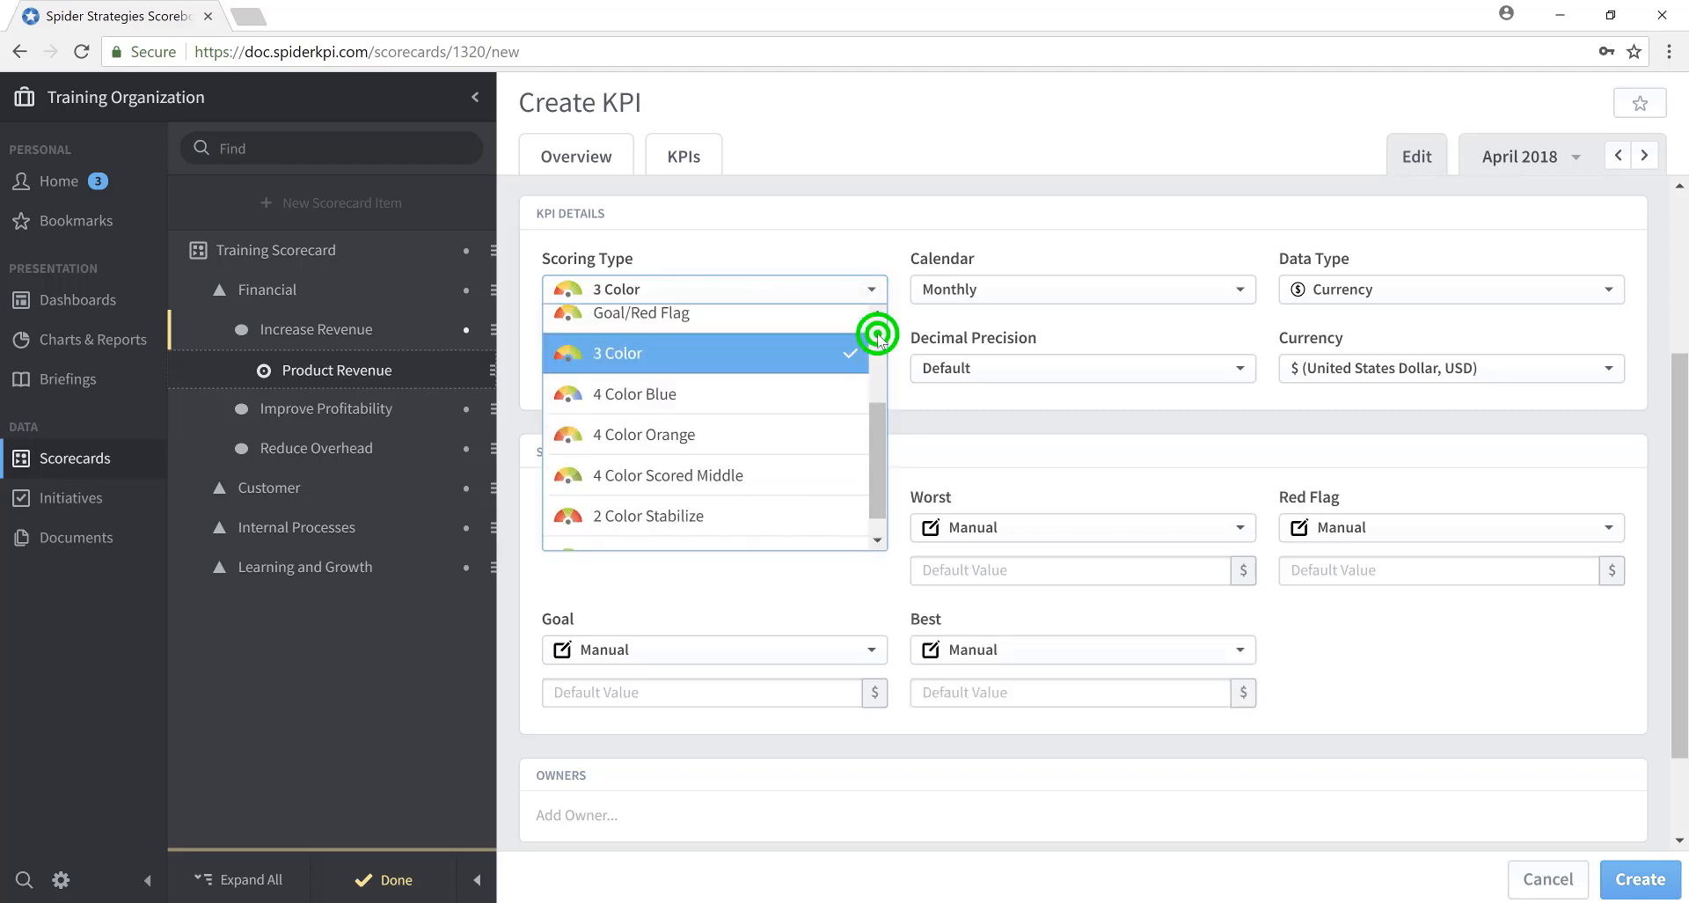
pyautogui.click(674, 486)
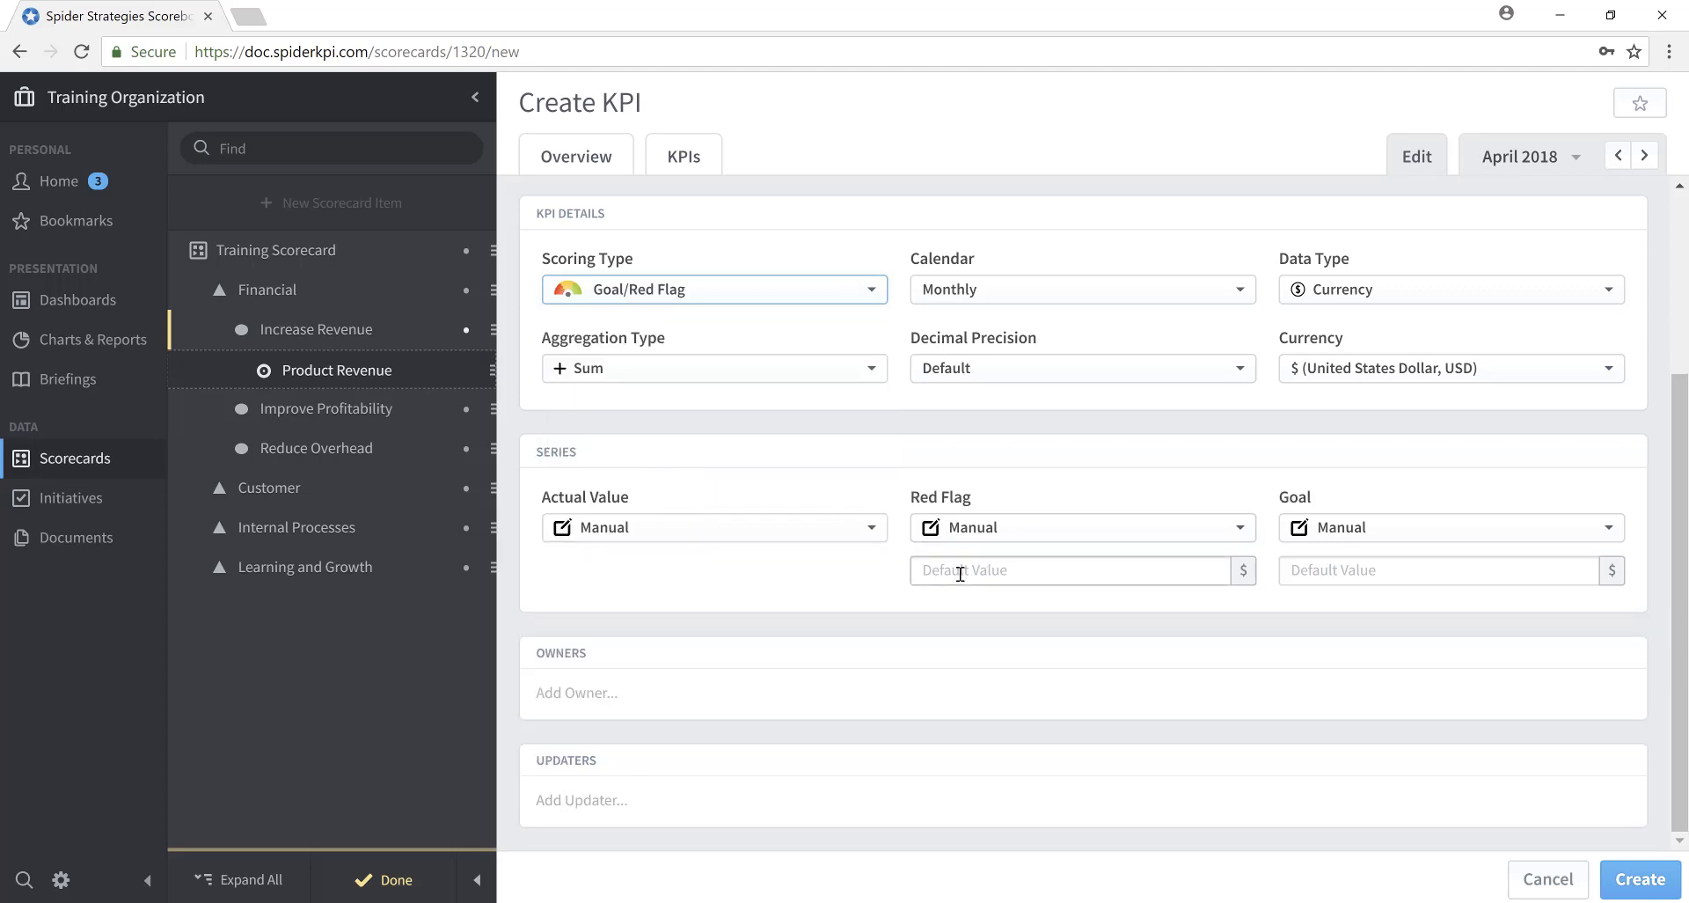
# Set the Product Revenue KPI's default Red Flag value to 440000 and its default Goal value to 470000
pyautogui.click(959, 574)
pyautogui.write('44')
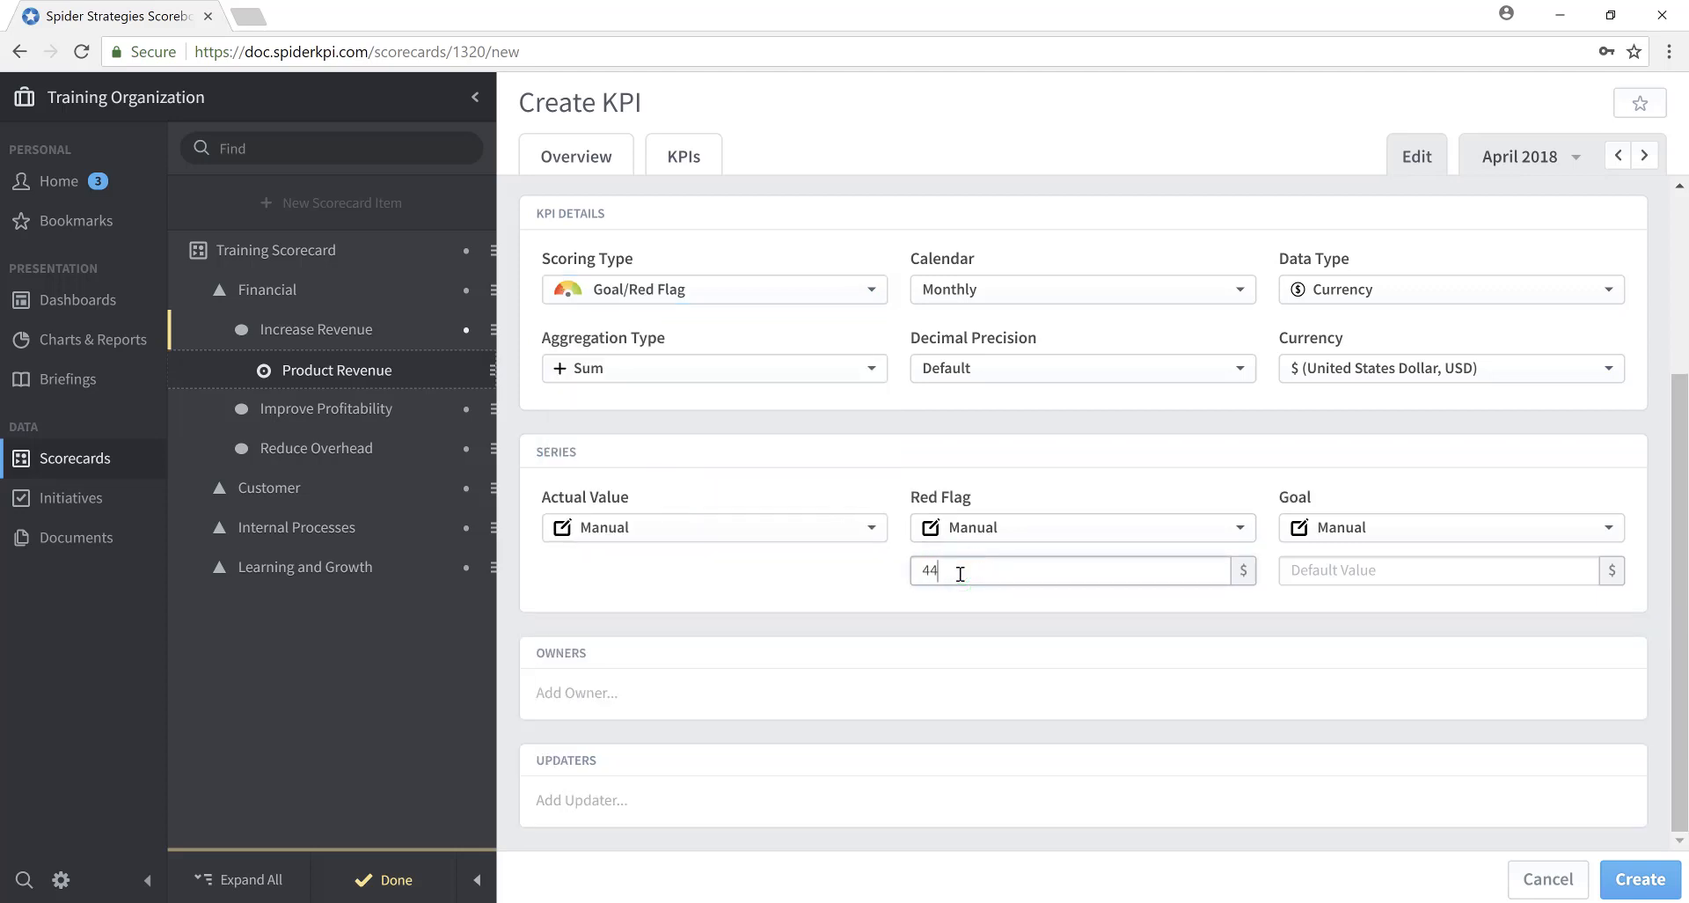
pyautogui.write('0000')
pyautogui.click(1303, 573)
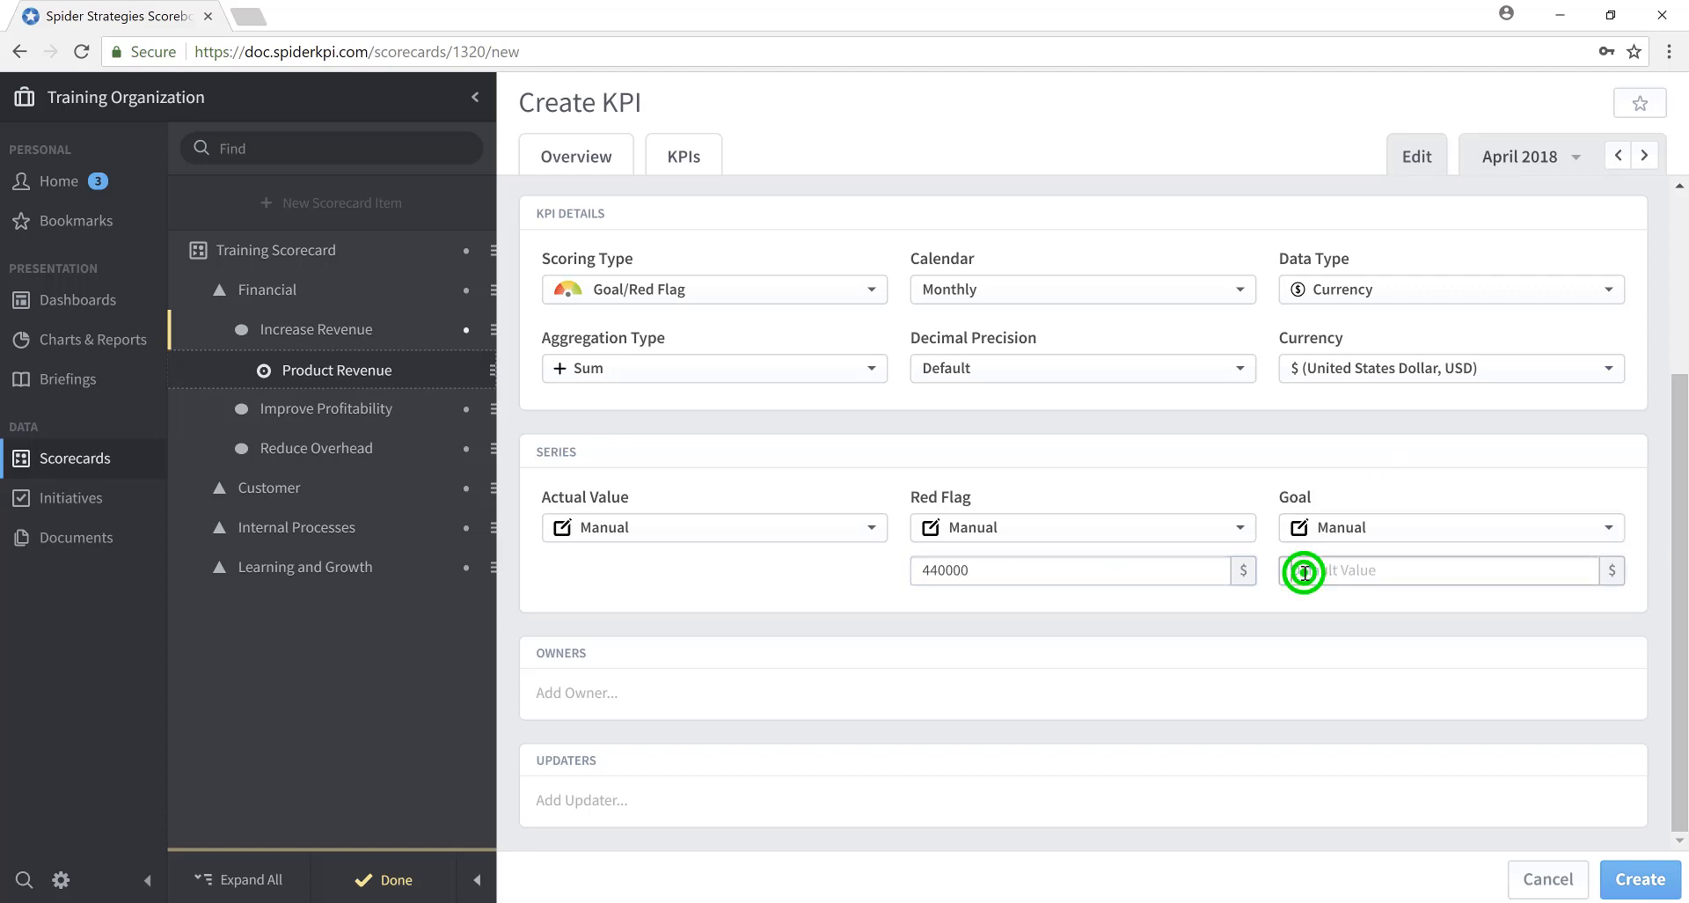
pyautogui.write('4')
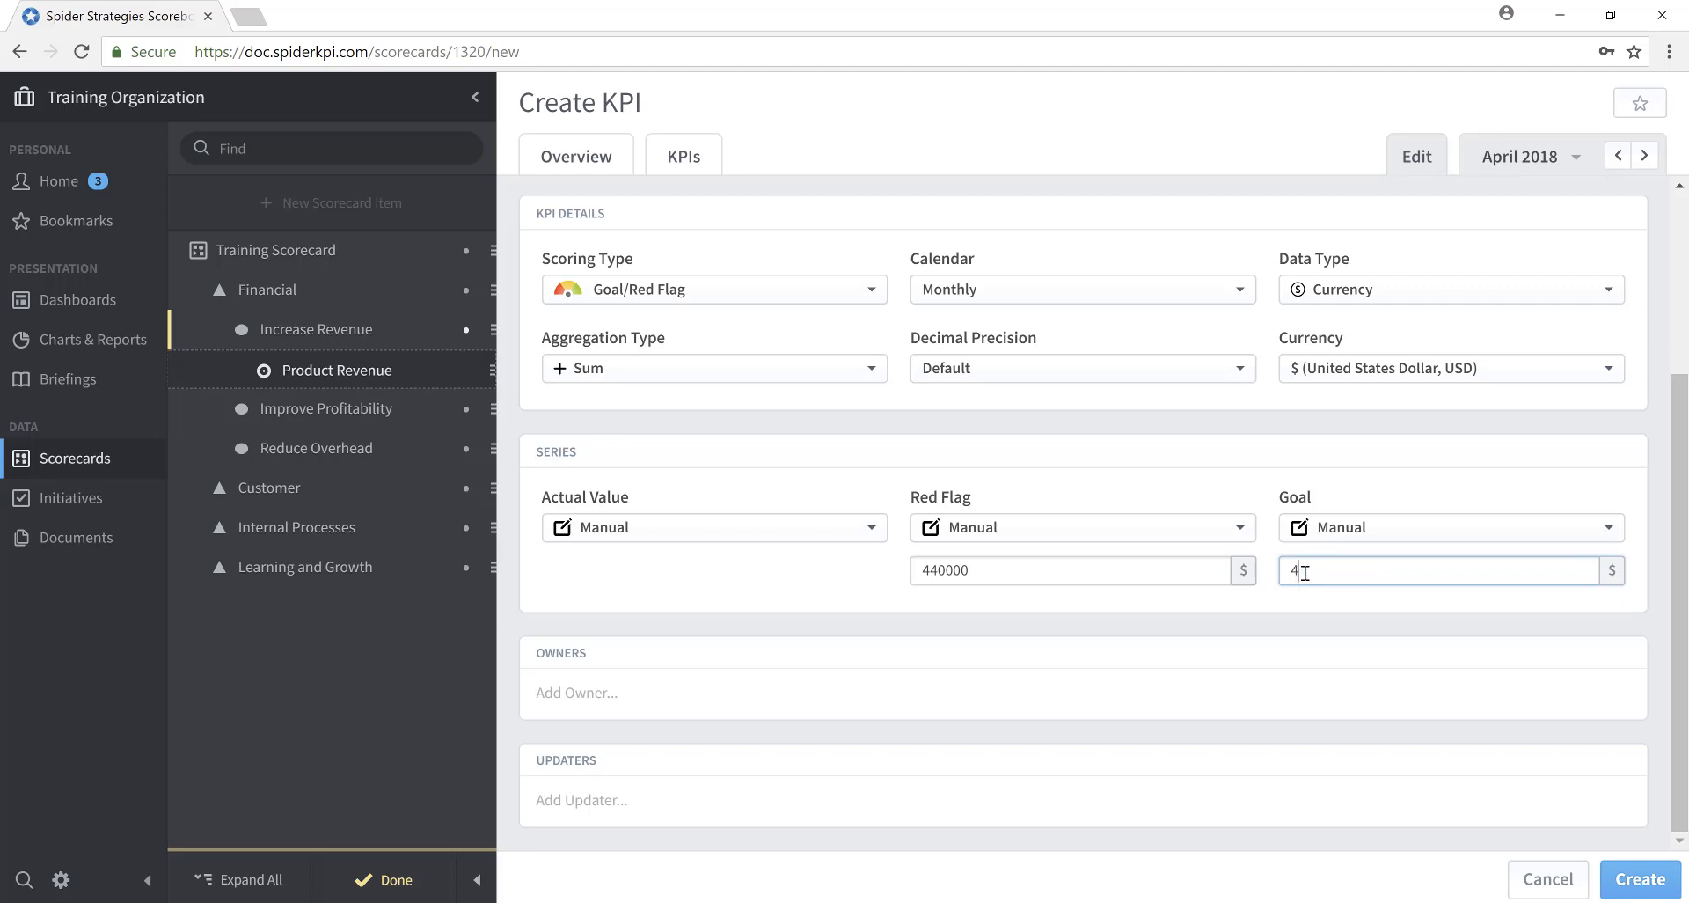
pyautogui.write('50')
pyautogui.write('0000')
# Assign the generic User User account as both owner and updater of the Product Revenue KPI
pyautogui.click(575, 691)
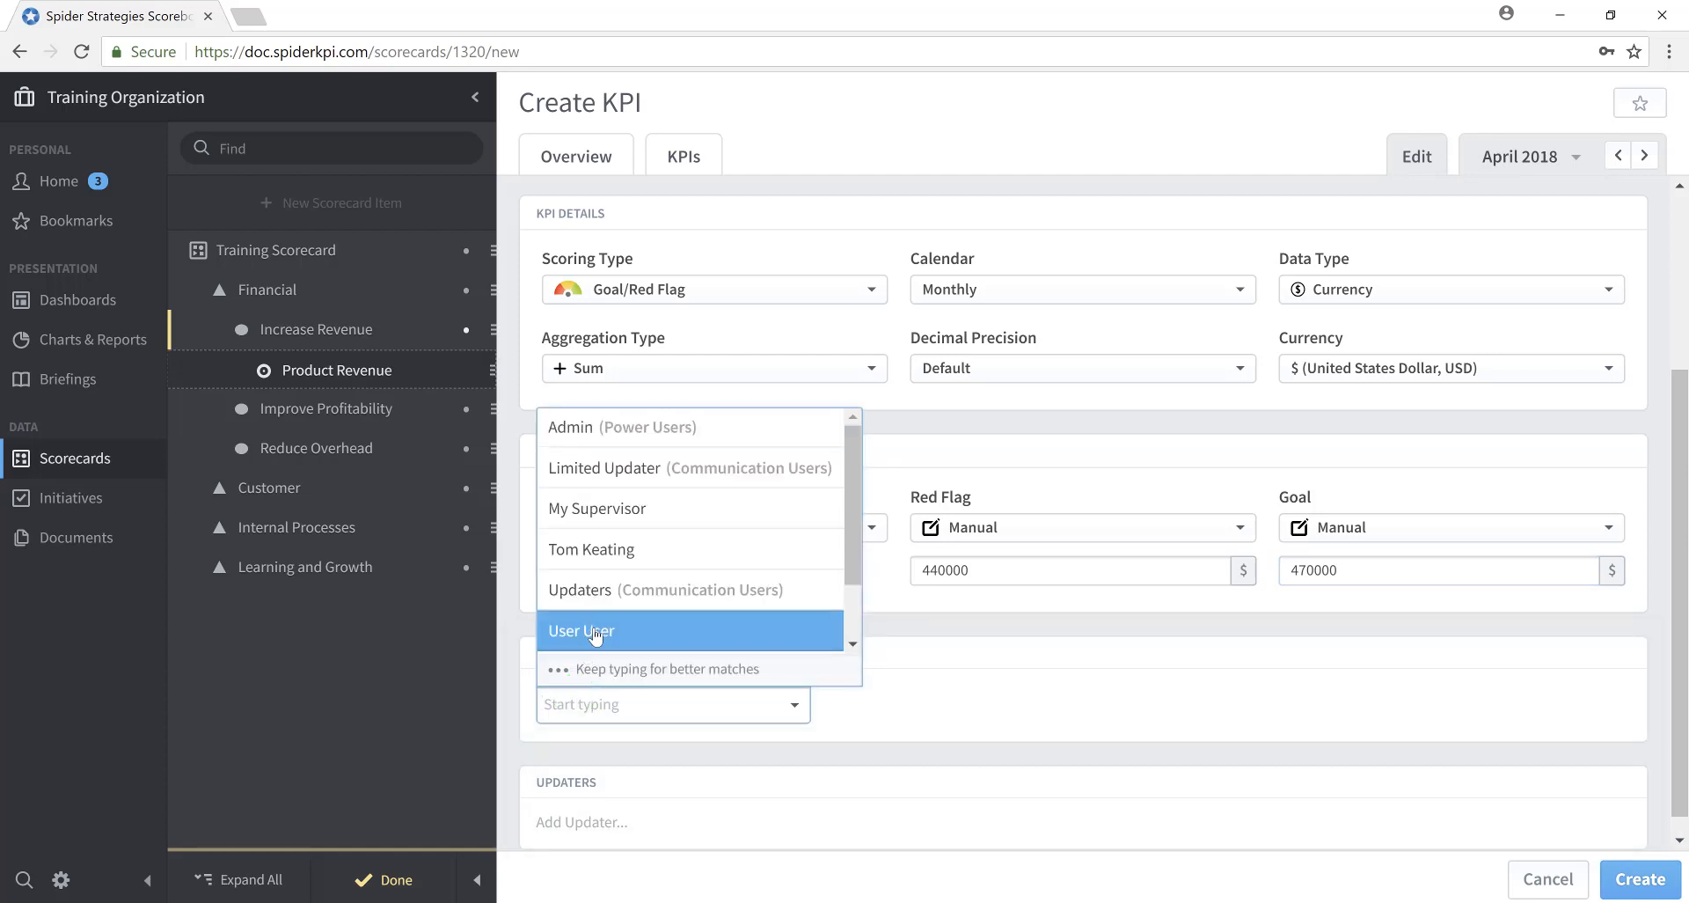
pyautogui.click(604, 632)
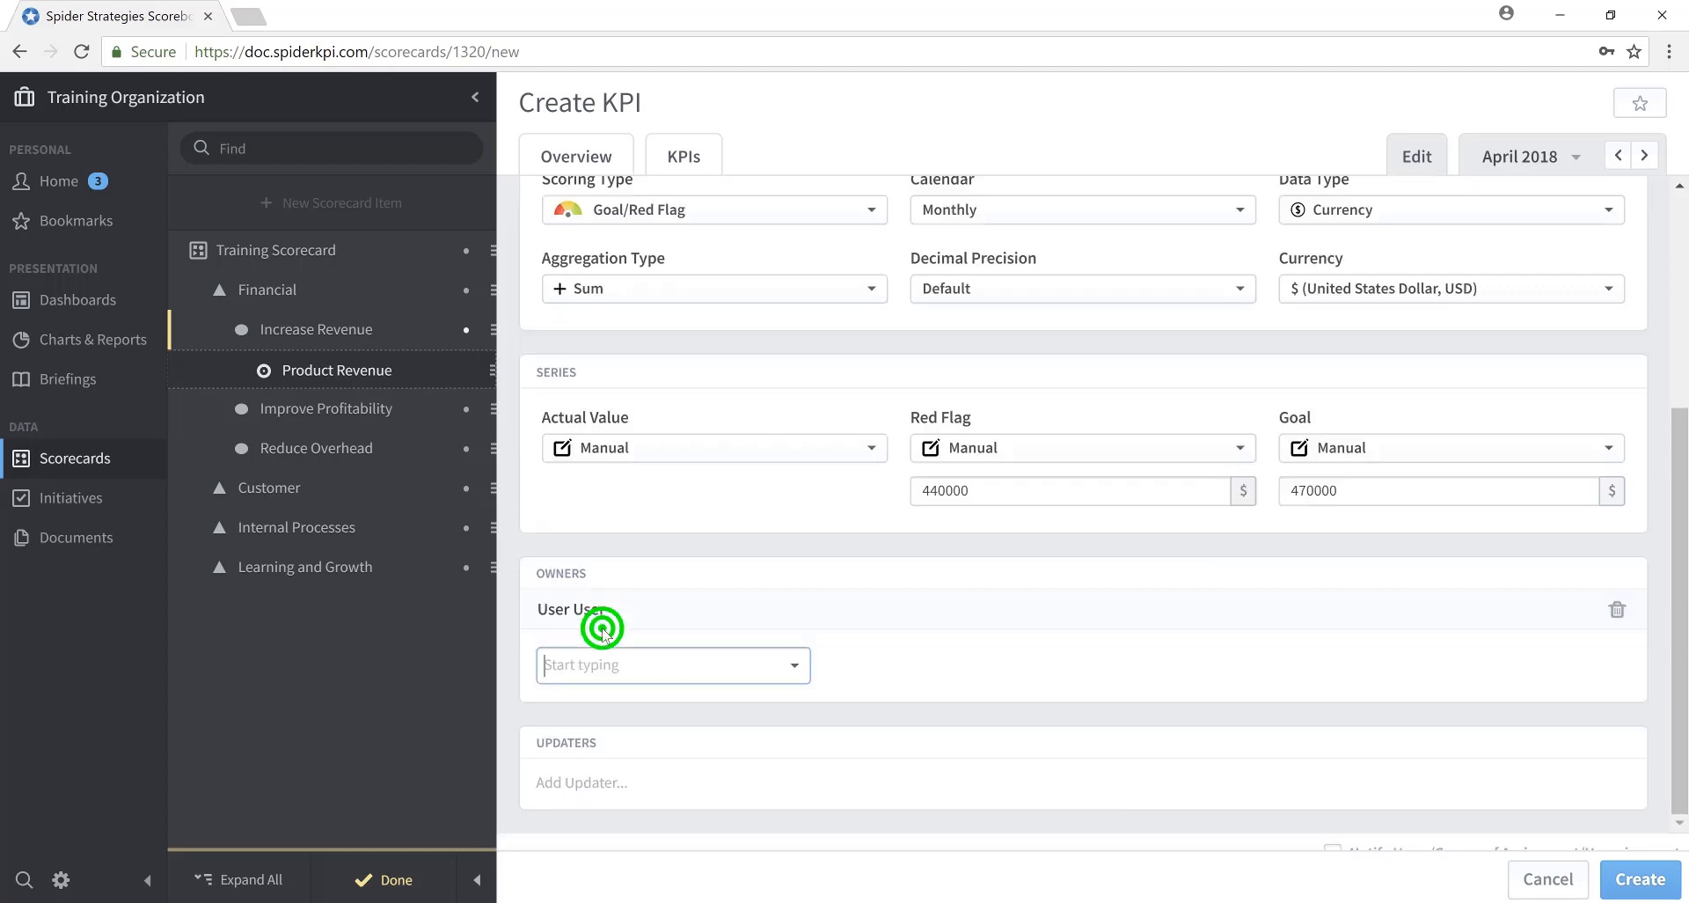
pyautogui.click(584, 767)
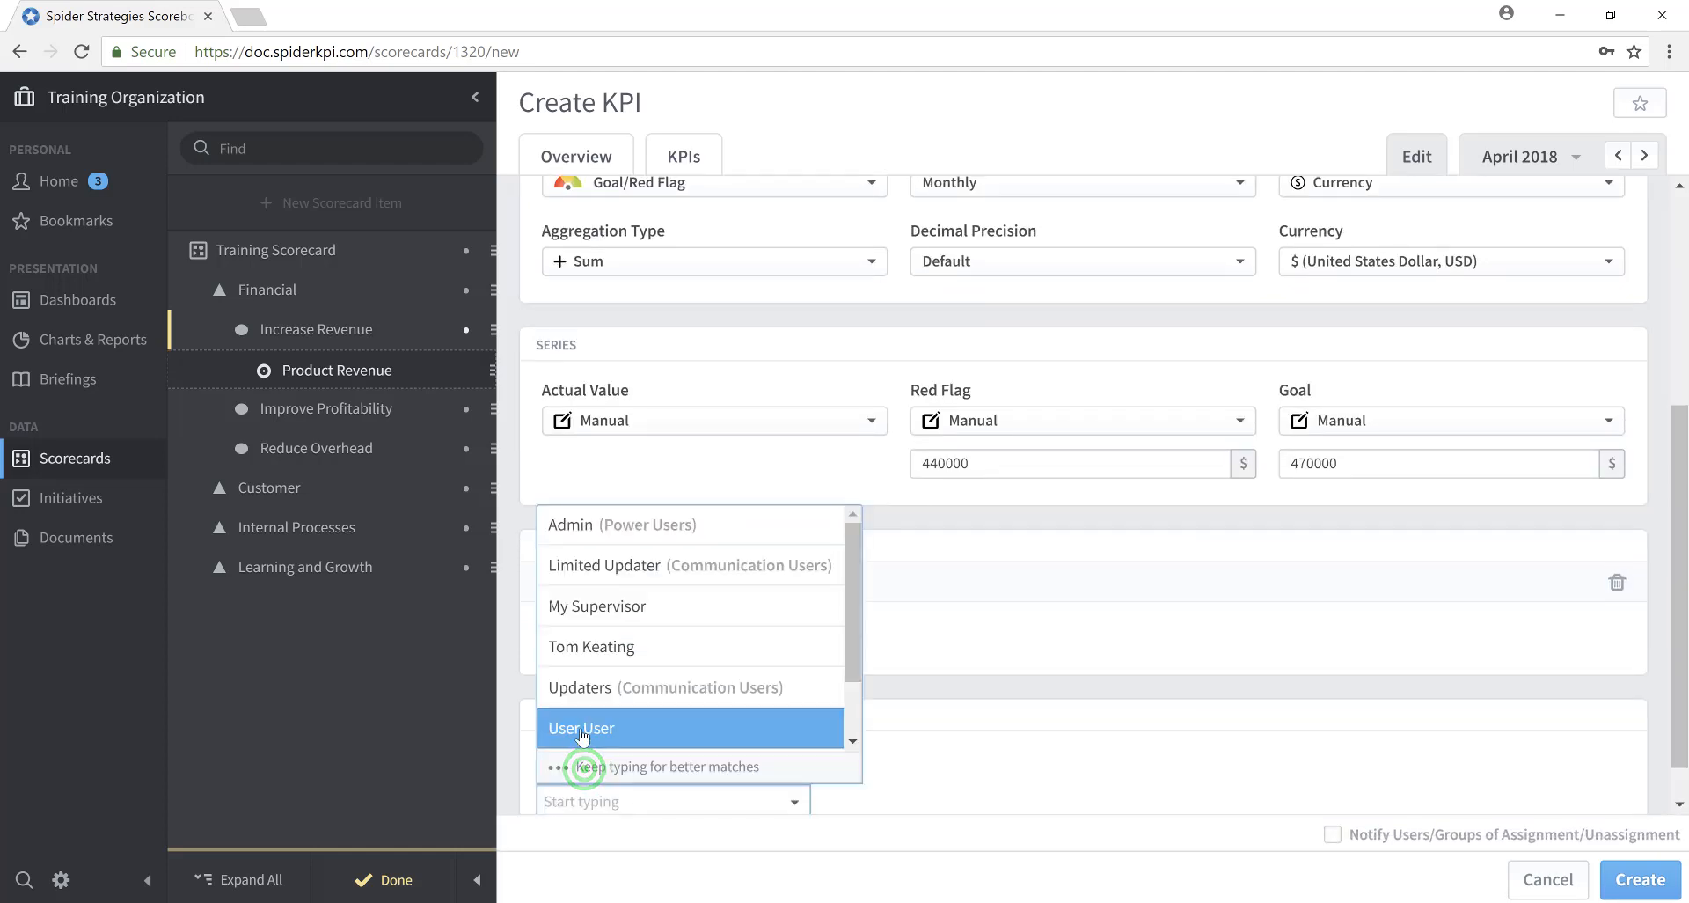
pyautogui.click(584, 729)
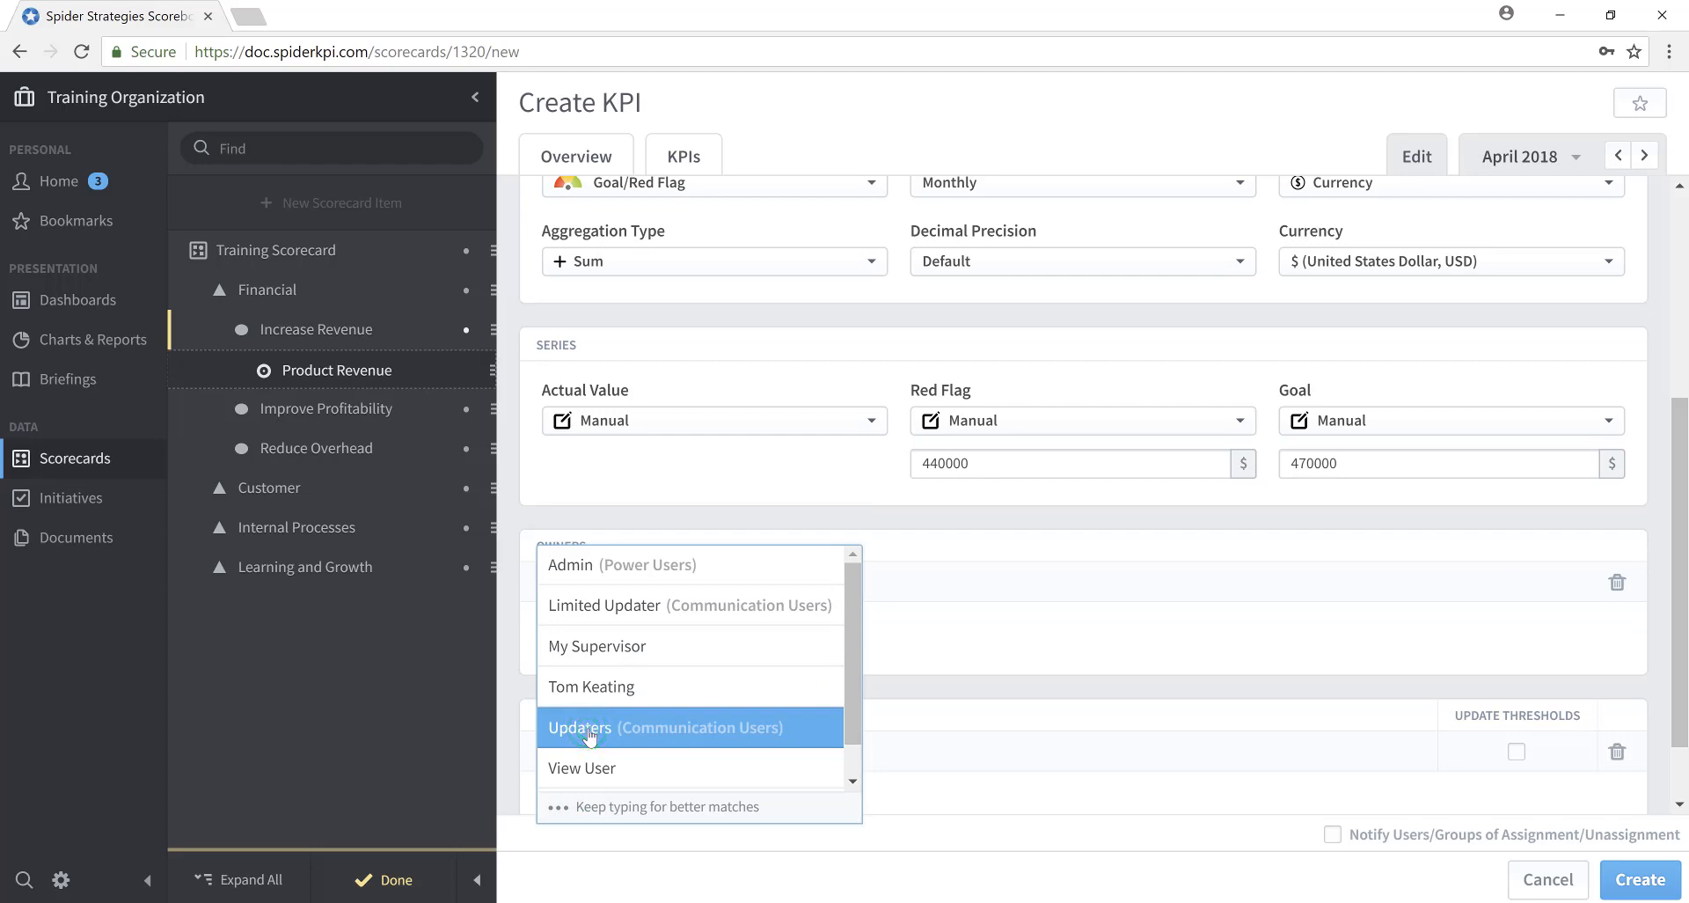
pyautogui.click(961, 631)
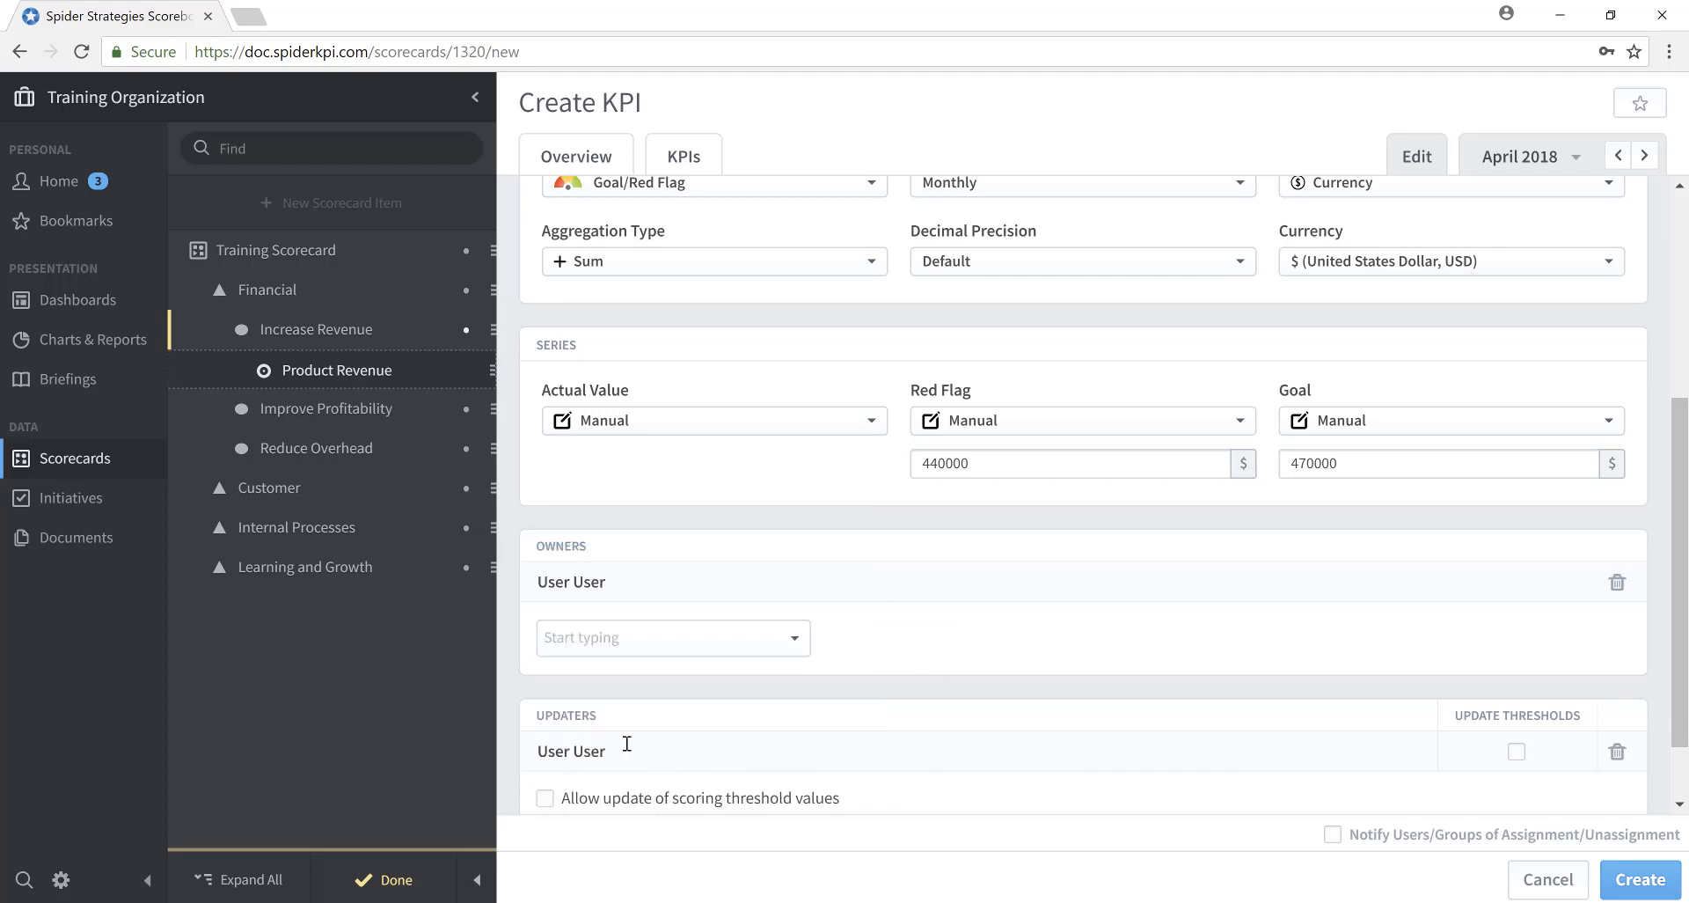
# Try the updater's Update Thresholds permission and the option to allow update of scoring threshold values
pyautogui.click(1515, 752)
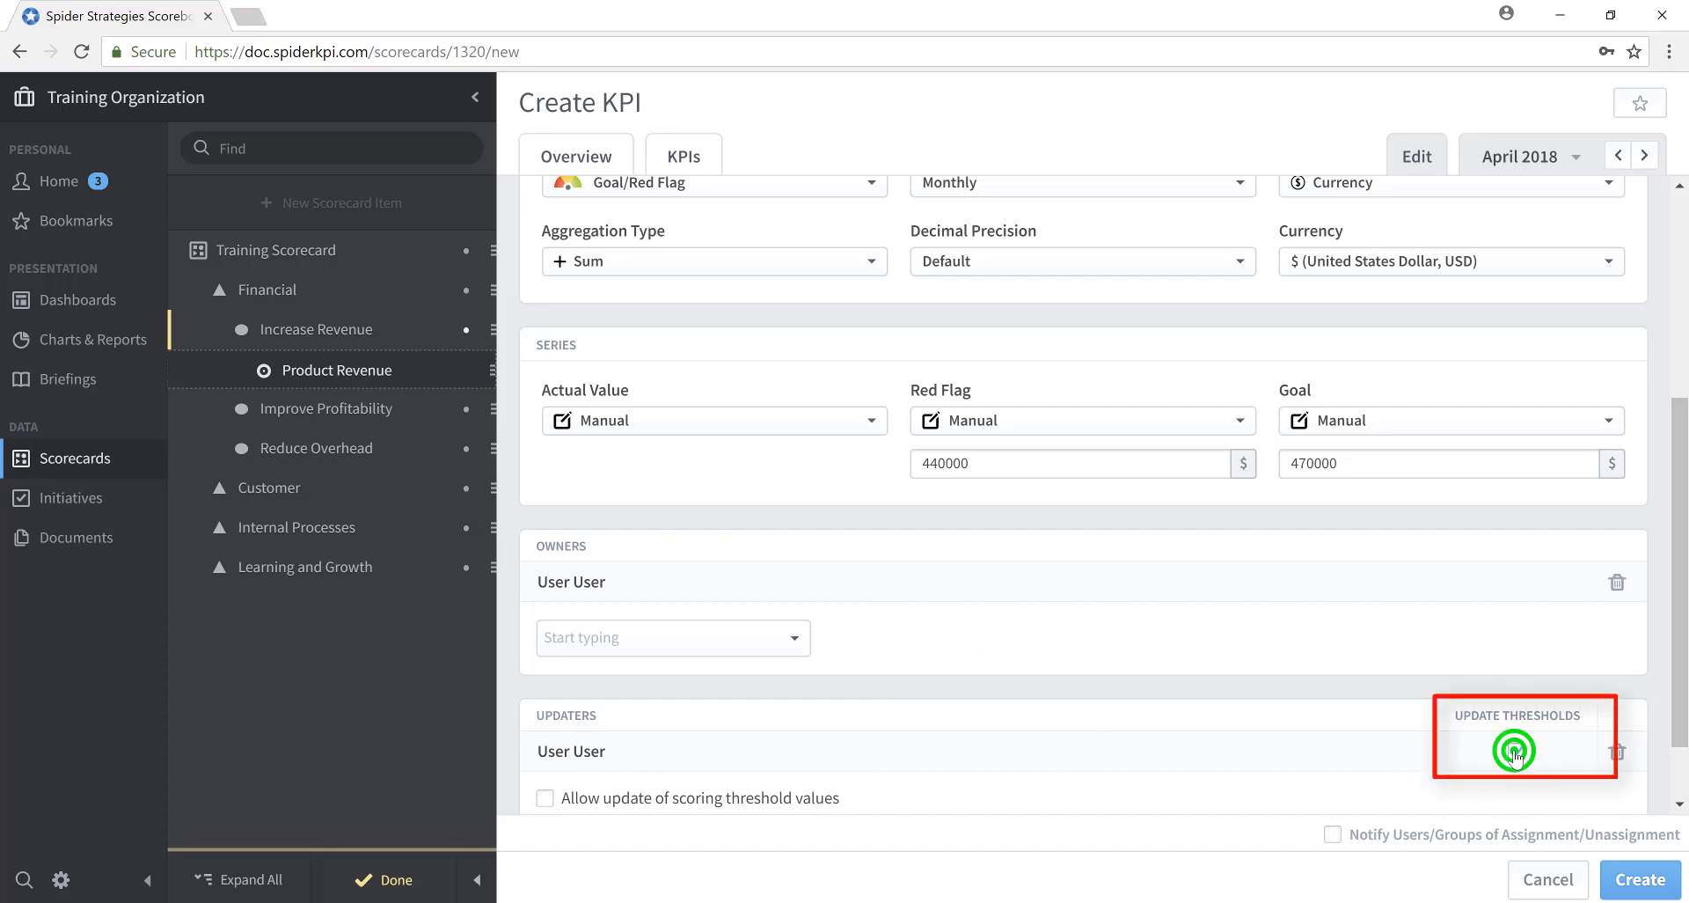
pyautogui.click(1521, 751)
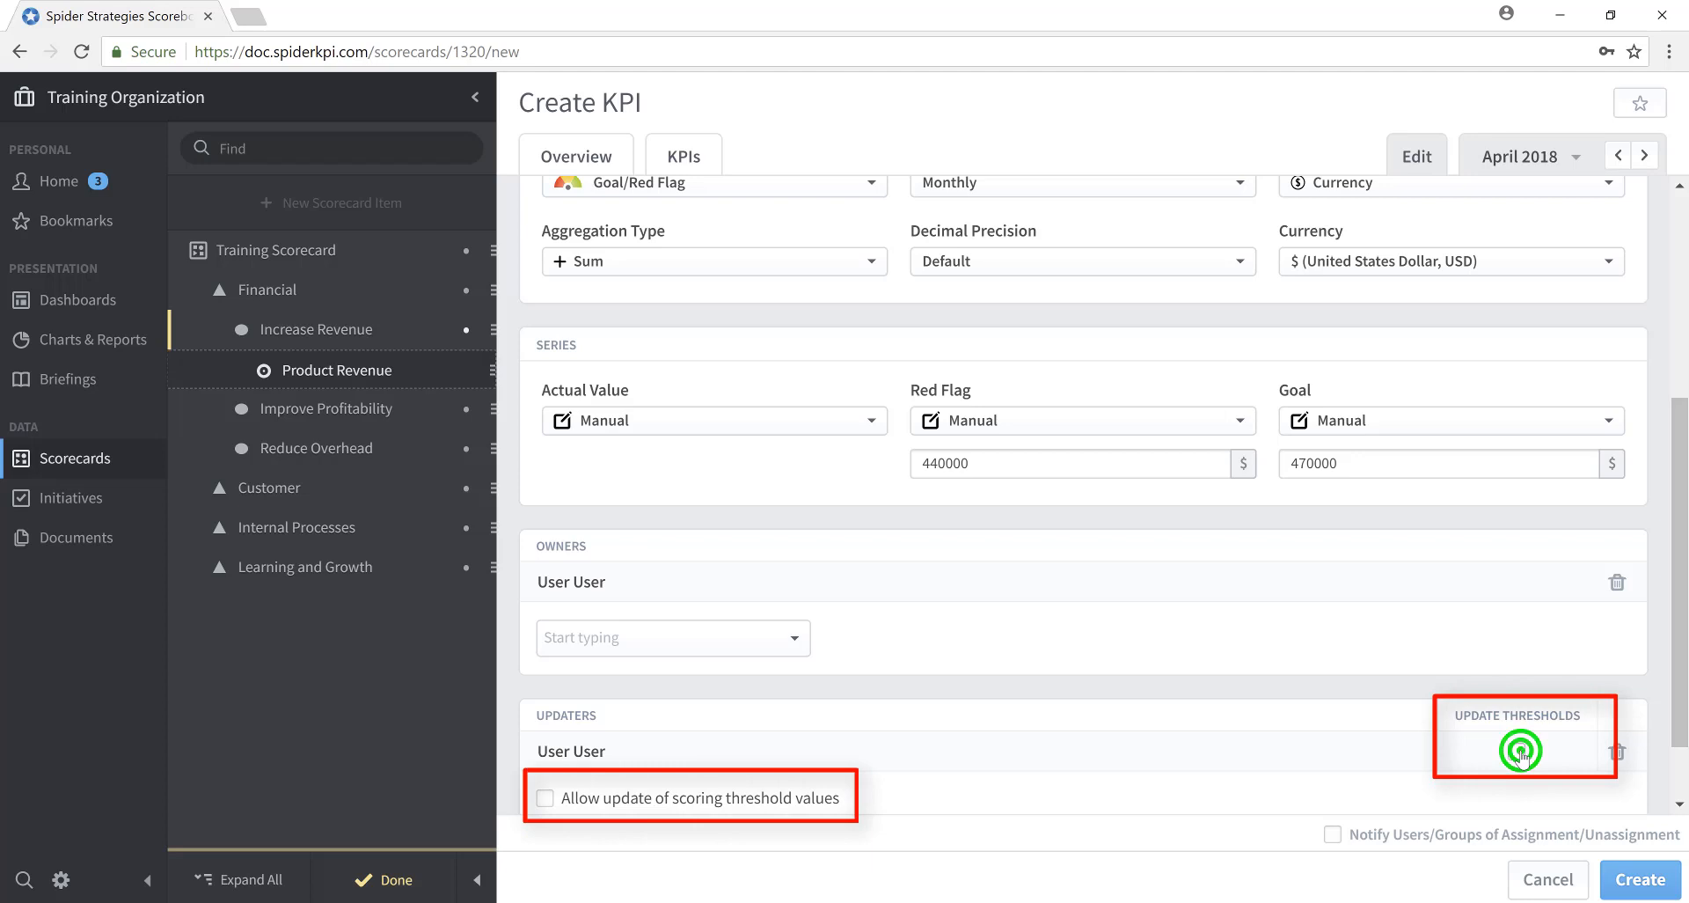
pyautogui.click(546, 797)
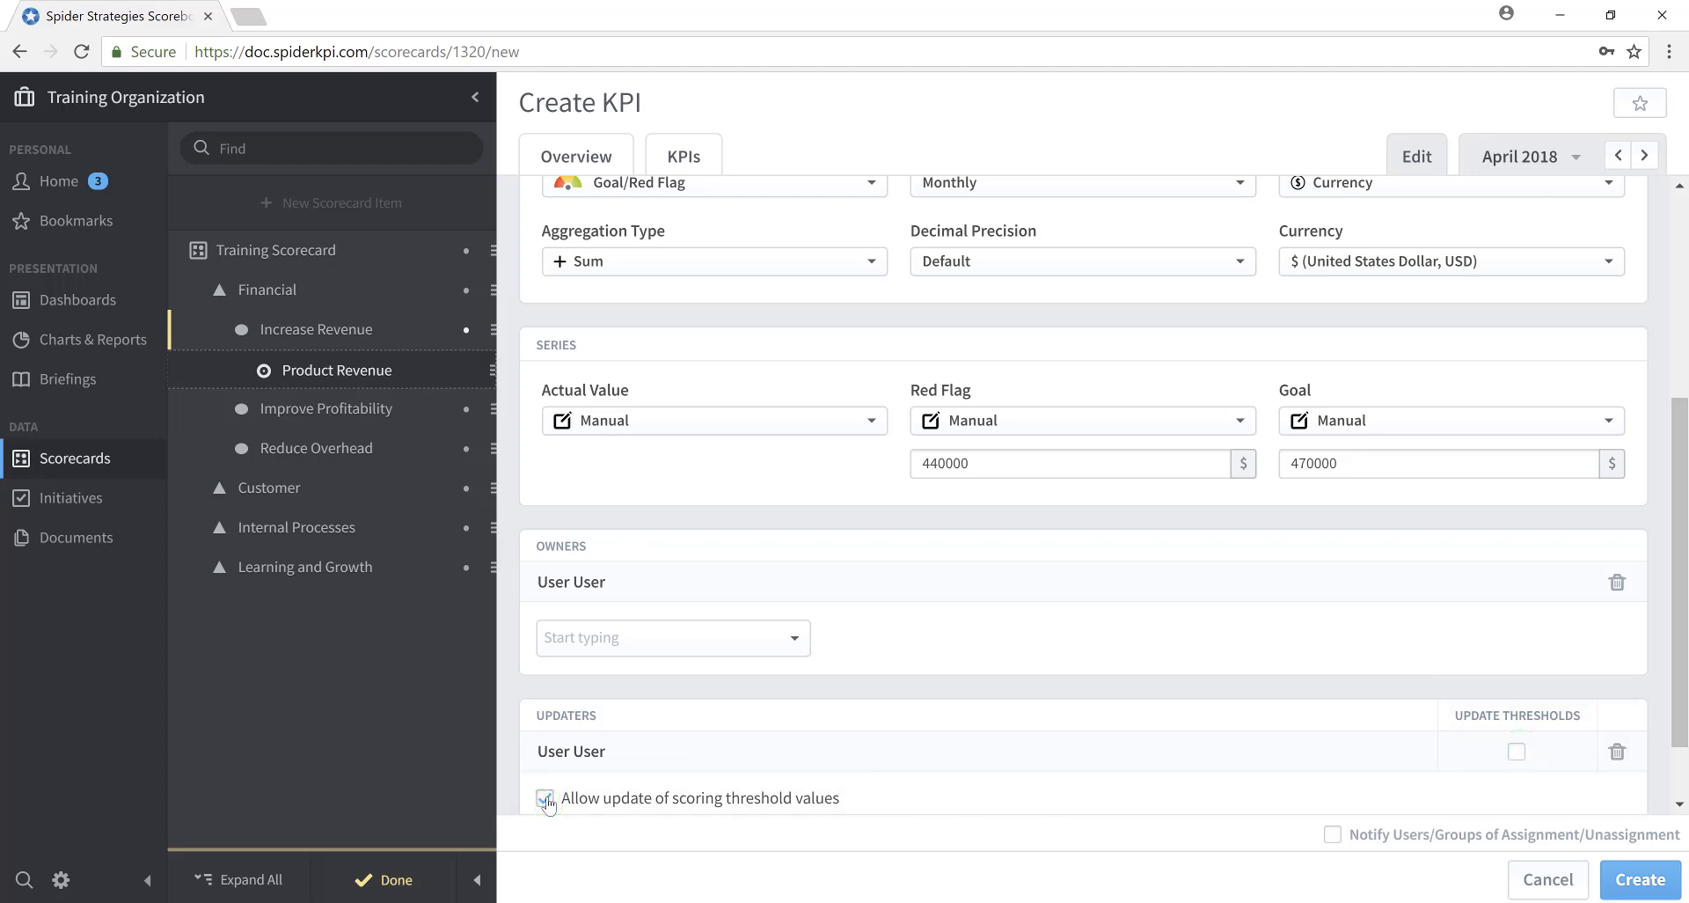
pyautogui.click(545, 798)
# Review the Product Revenue KPI's settings from name to updaters and create the KPI
pyautogui.scroll(1, 1551, 723)
pyautogui.scroll(5, 1551, 723)
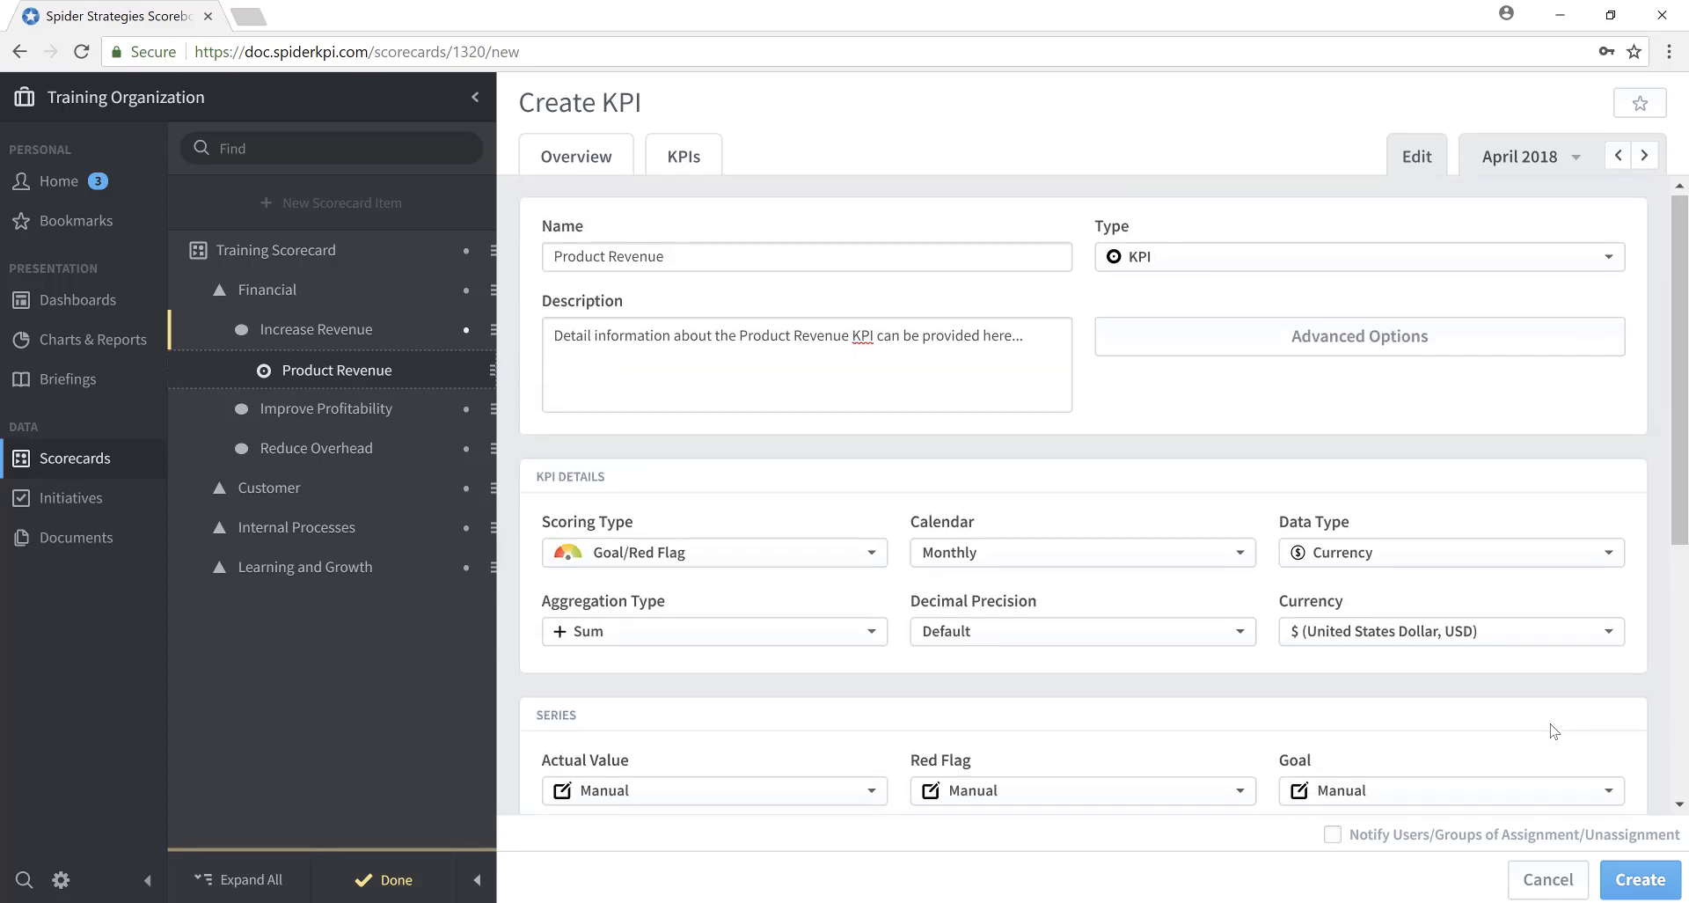
pyautogui.scroll(-5, 1551, 723)
pyautogui.scroll(-2, 1554, 730)
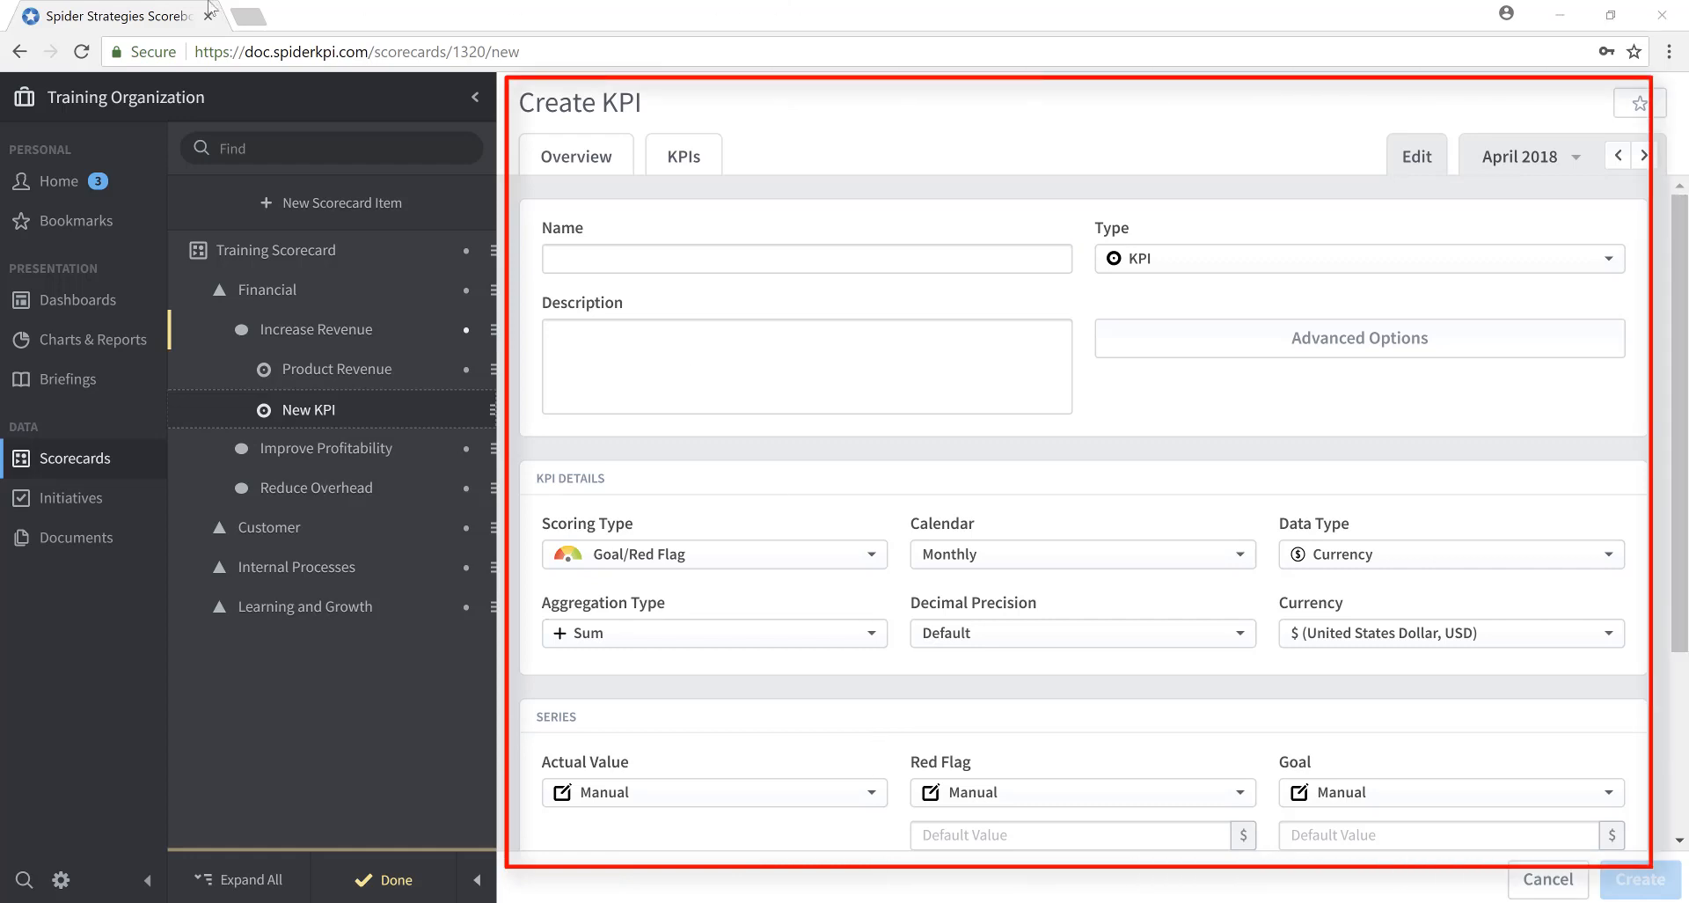
# Name the new KPI under Increase Revenue Training Revenue, keeping the KPI type and leaving its description empty
pyautogui.click(577, 253)
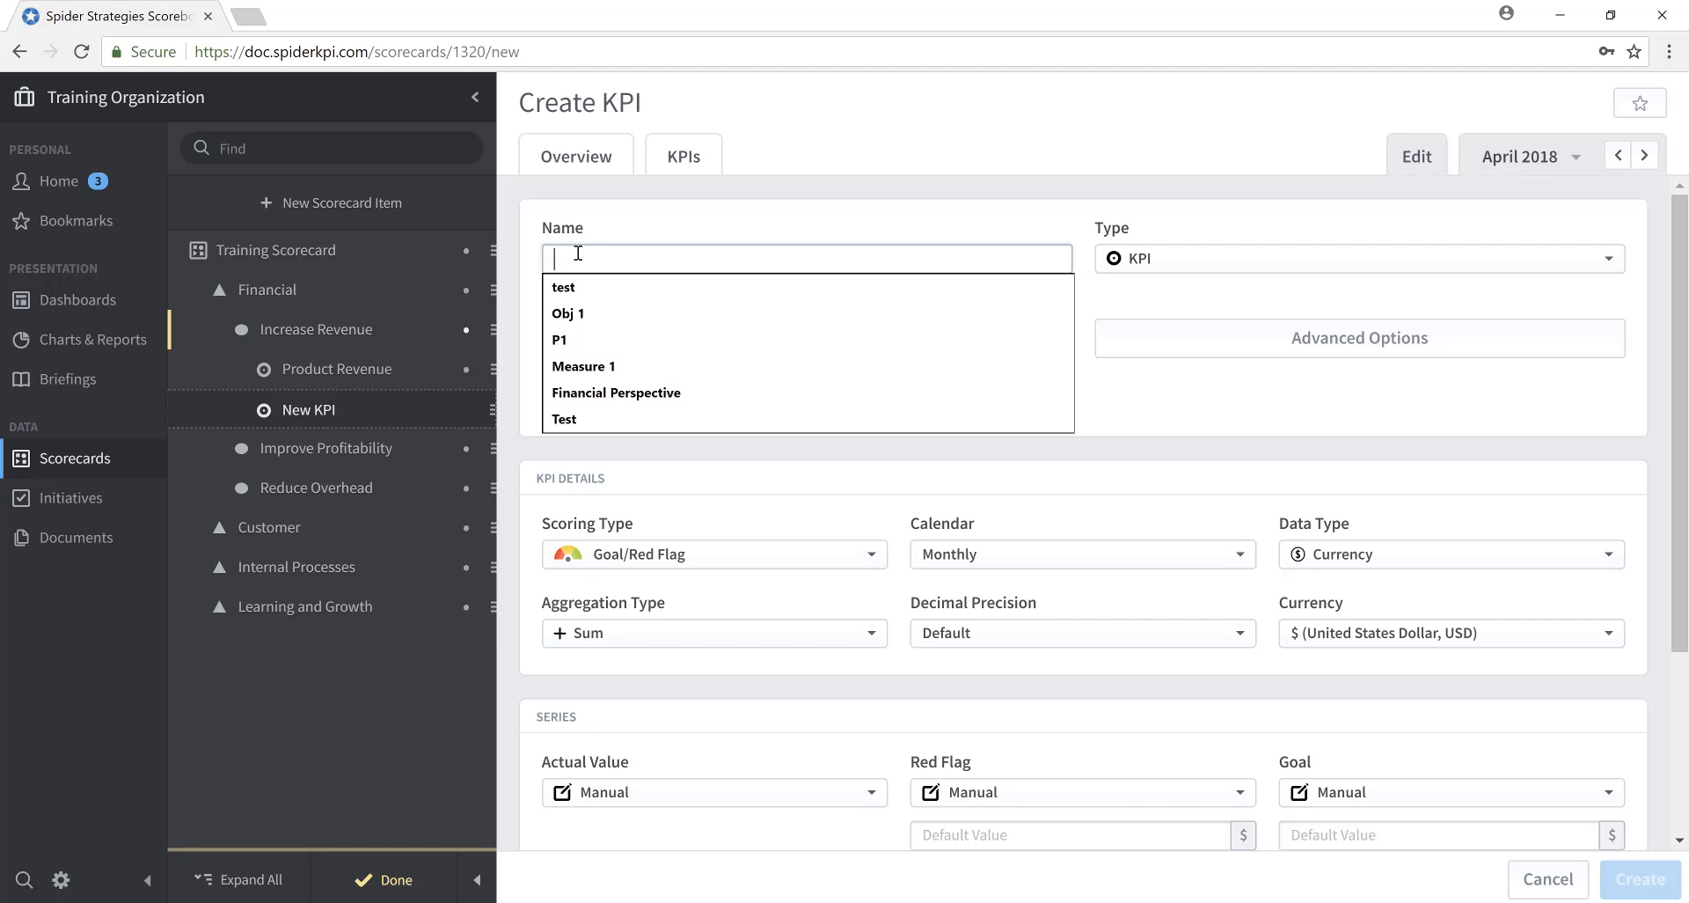
pyautogui.write('Training R')
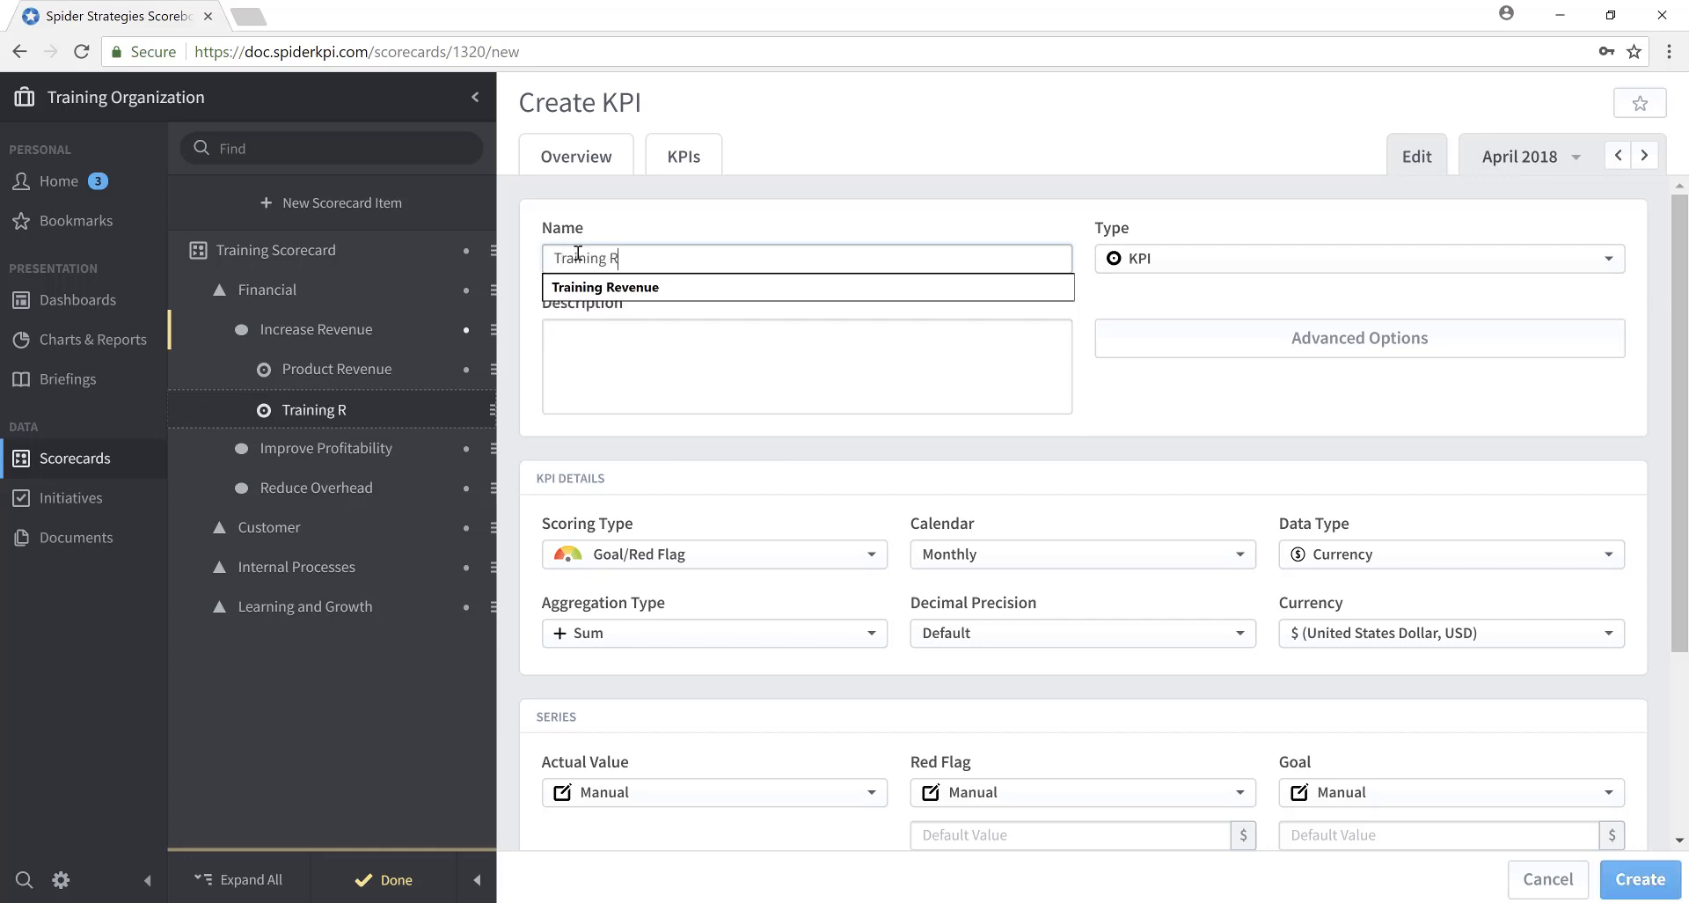
pyautogui.write('evenue')
pyautogui.press('Tab')
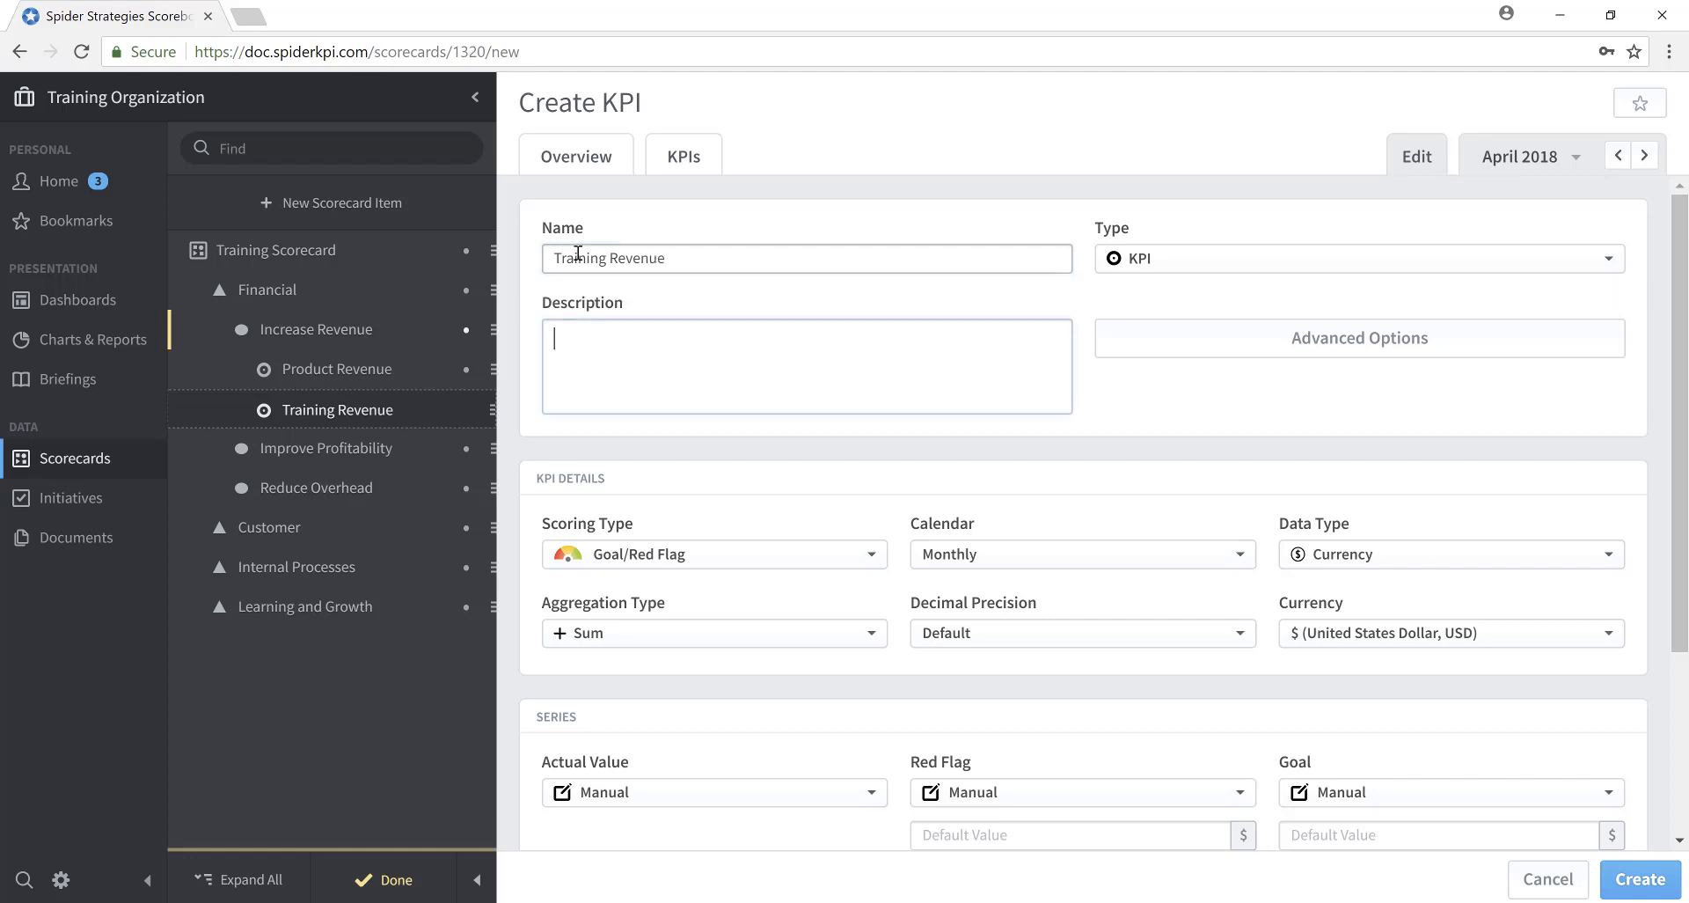
pyautogui.click(1615, 258)
pyautogui.click(575, 340)
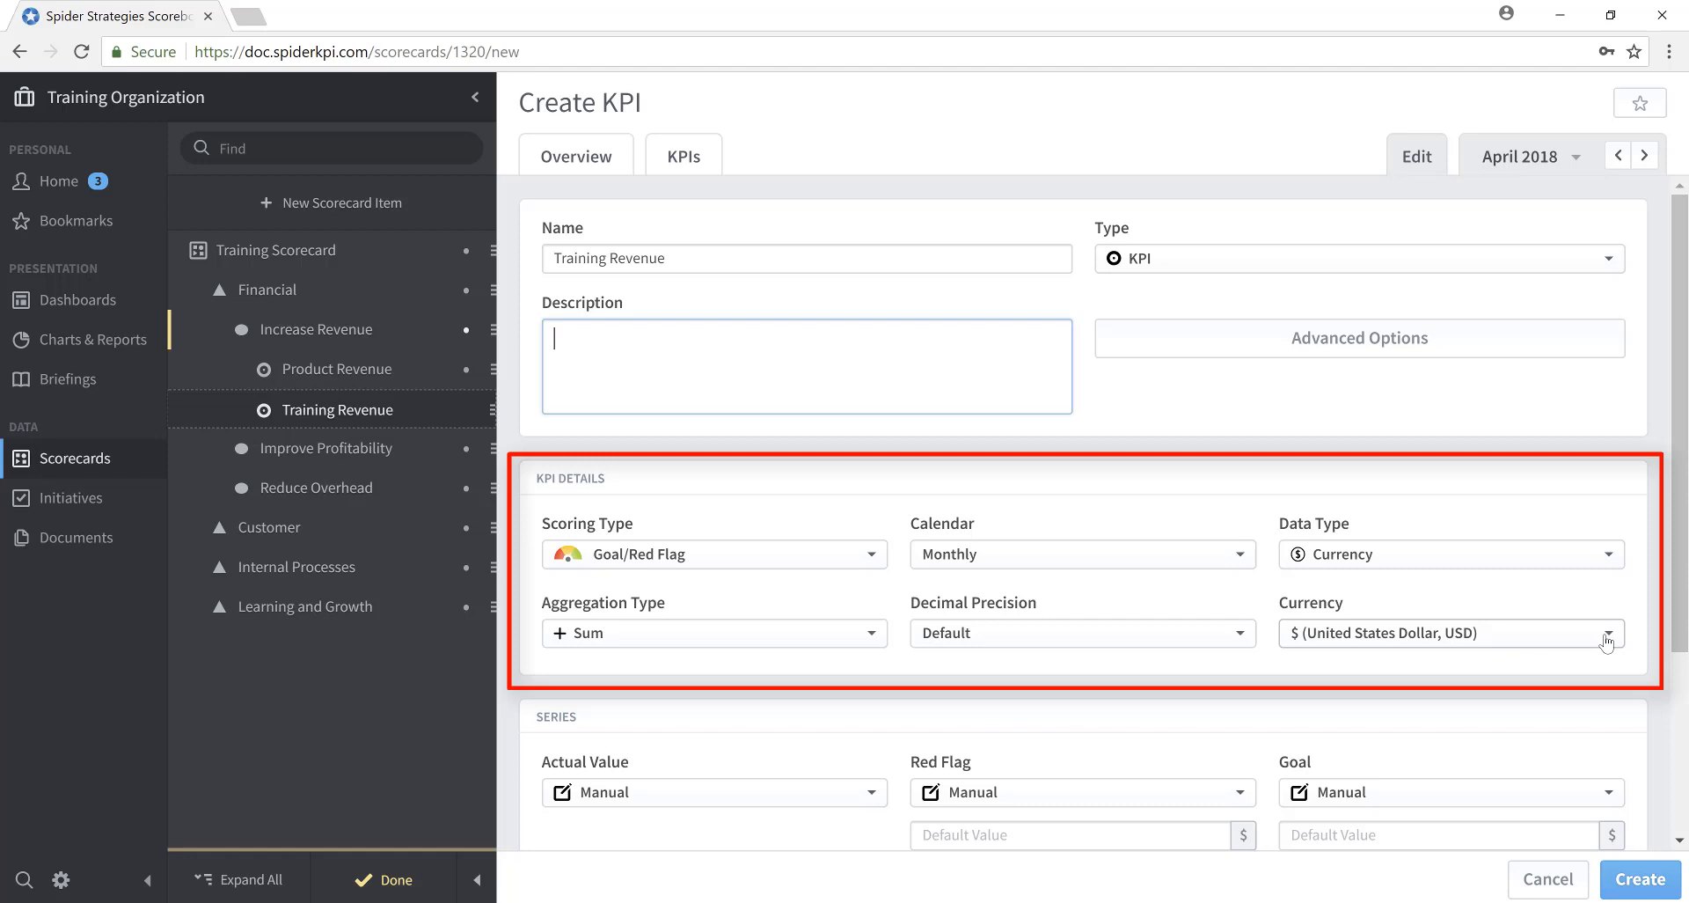
# Set the Training Revenue KPI's default red flag value to 200000 and its default goal to 220000
pyautogui.scroll(-3, 818, 693)
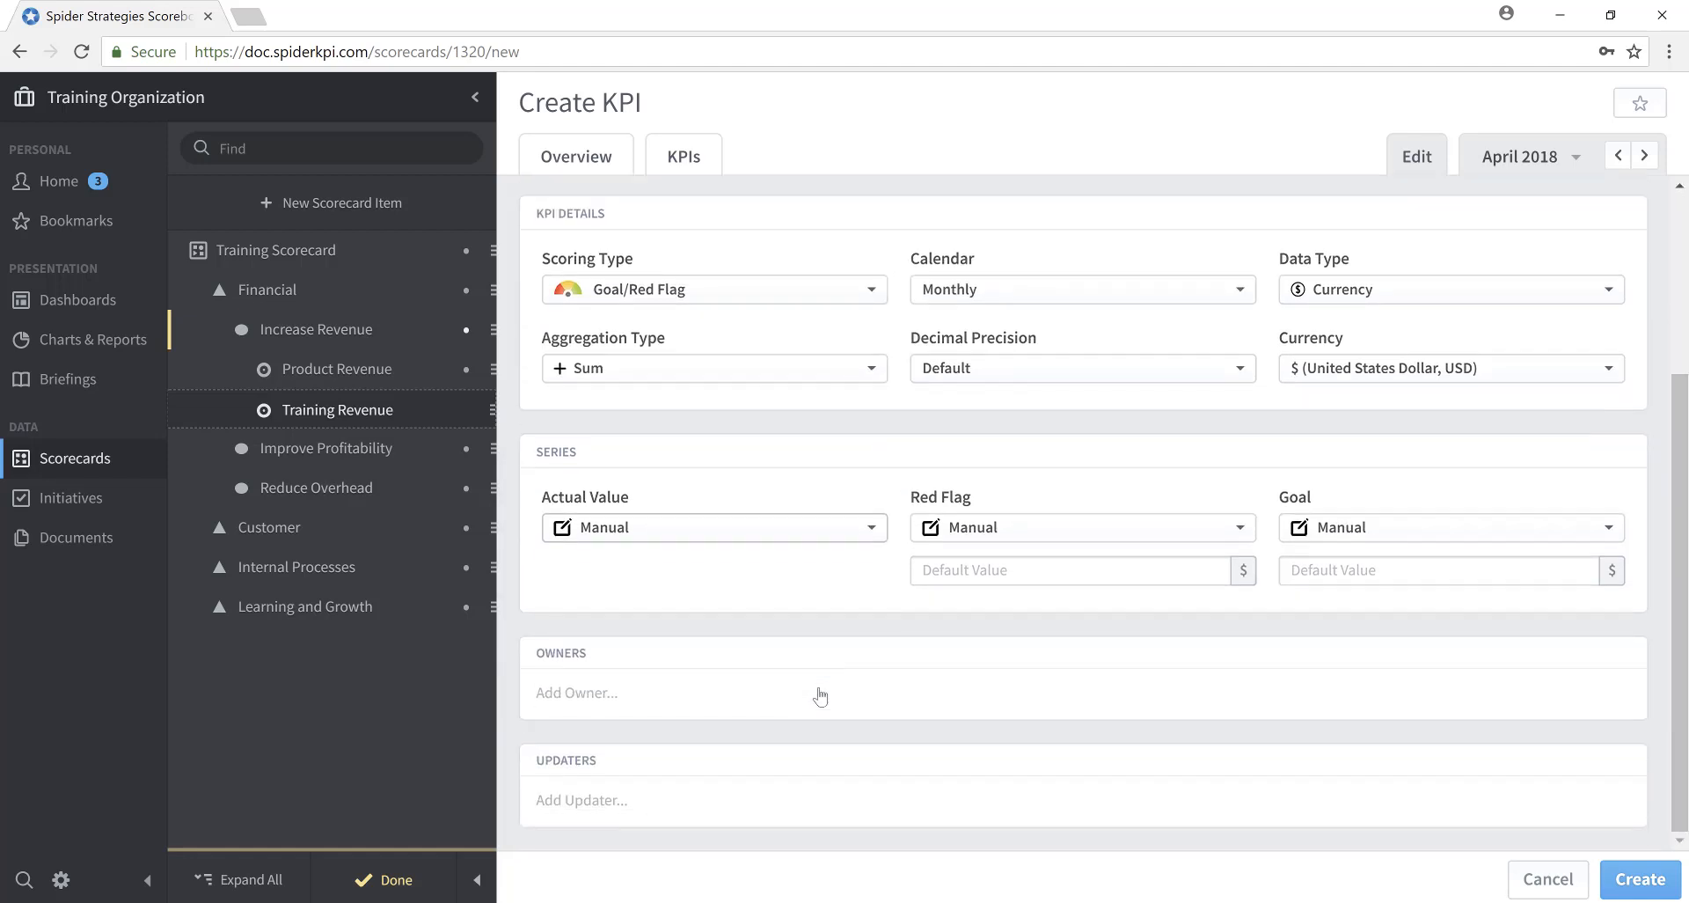
pyautogui.click(958, 574)
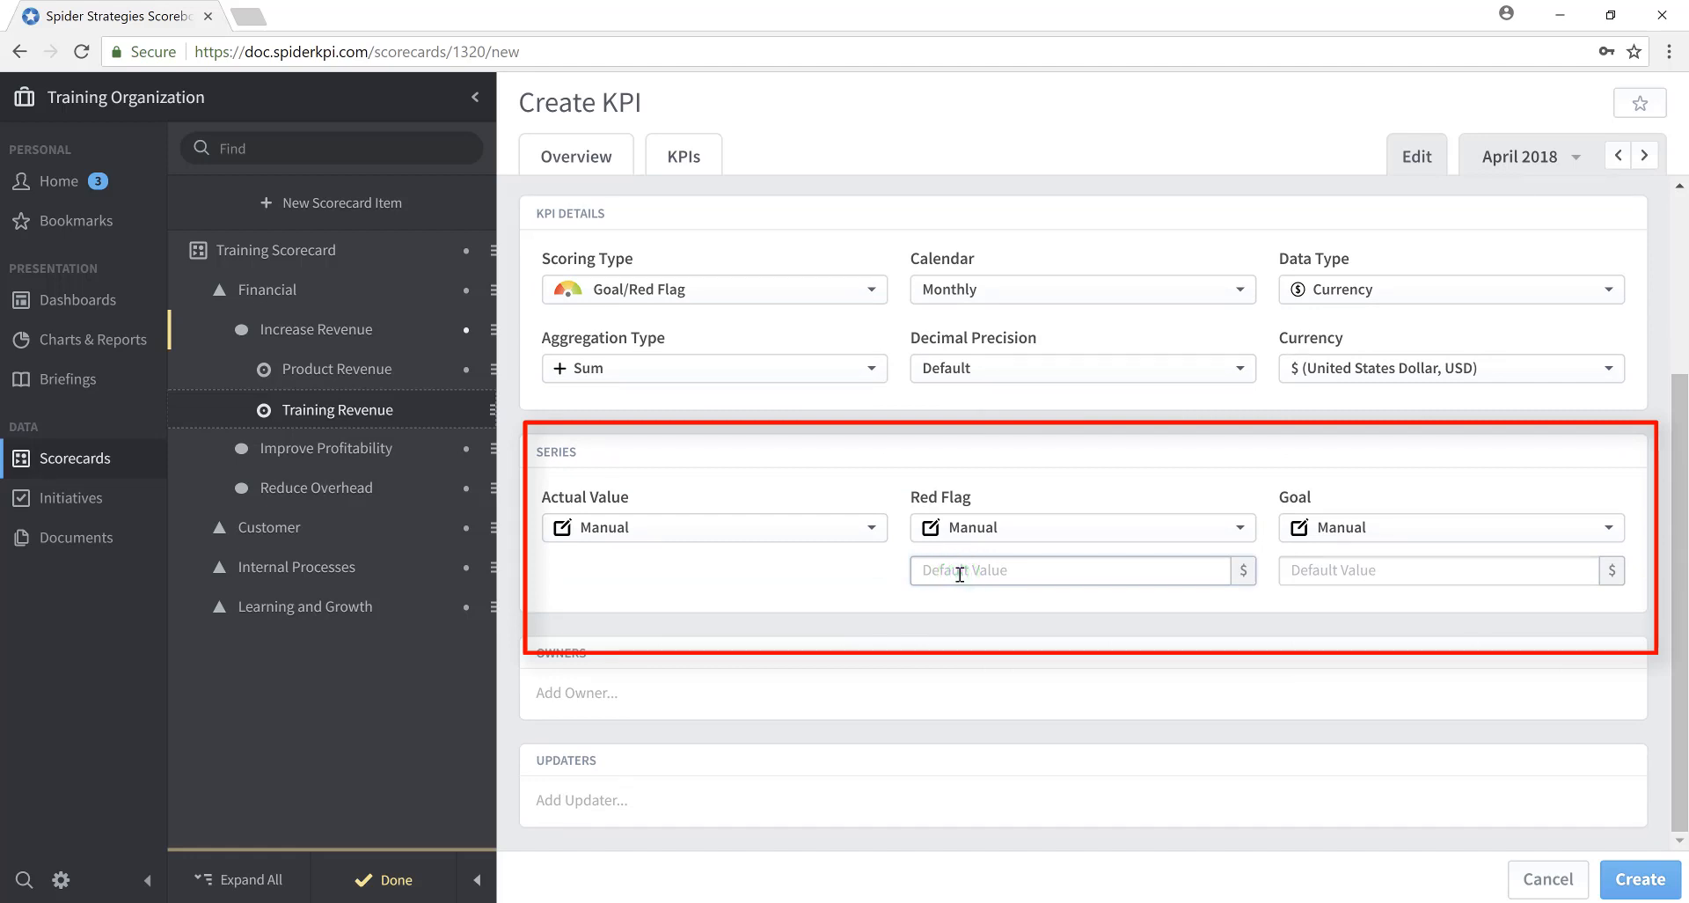
pyautogui.write('2')
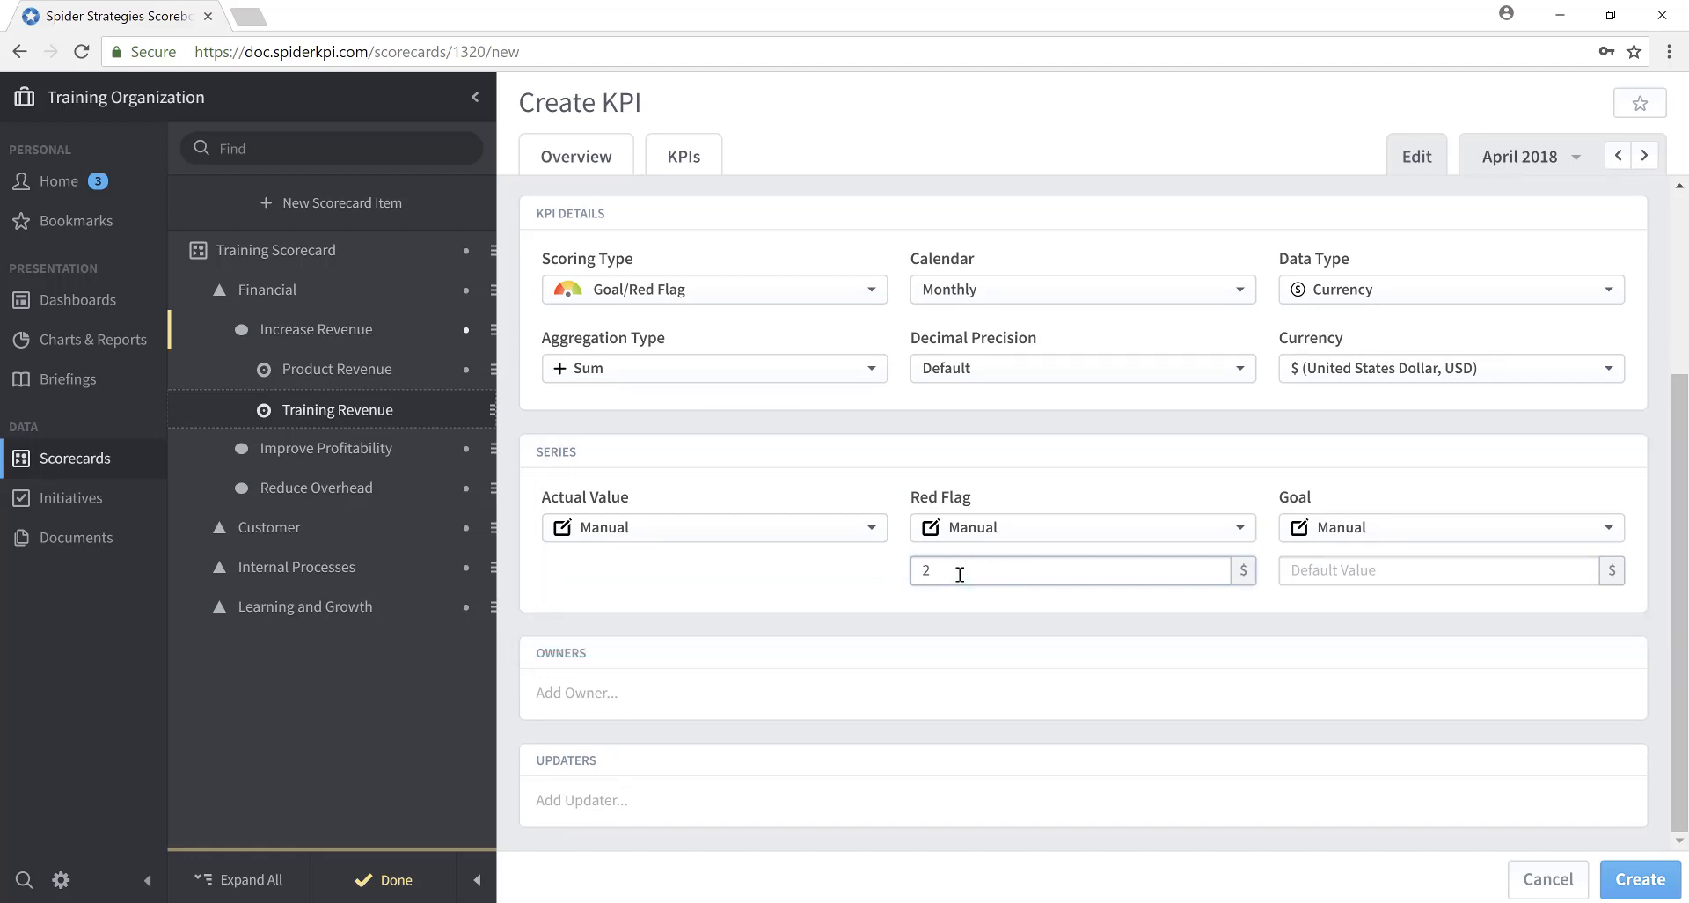
pyautogui.write('00000')
pyautogui.click(1293, 564)
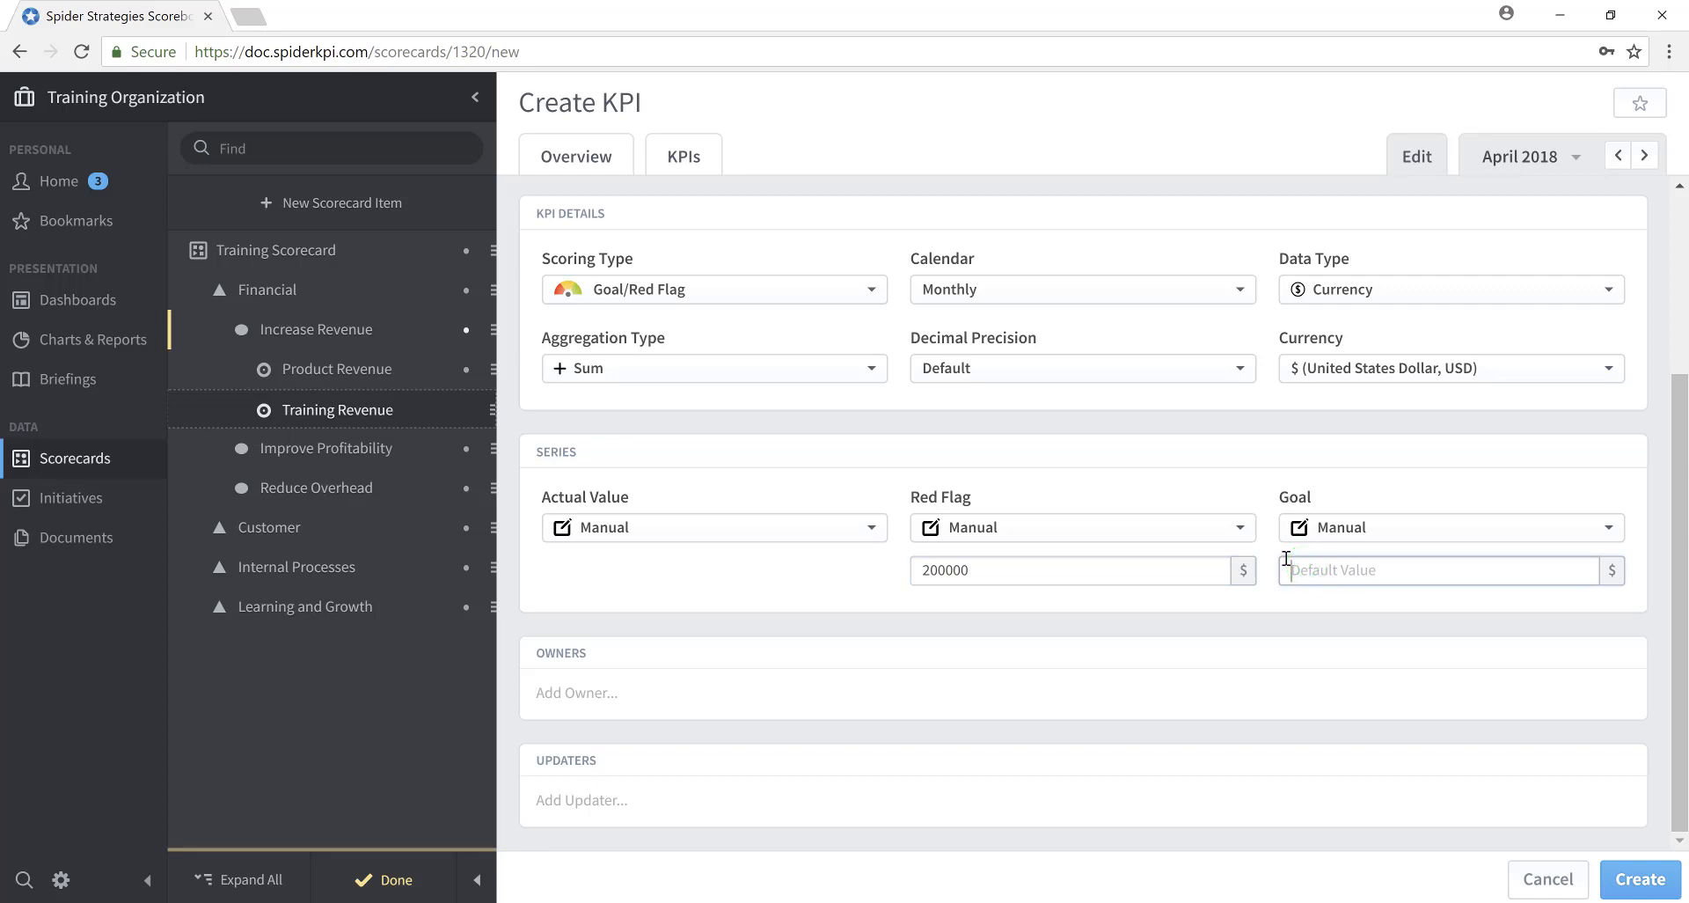
pyautogui.write('220000')
# Assign the generic User User account as owner and updater of the Training Revenue KPI and create the KPI
pyautogui.click(554, 691)
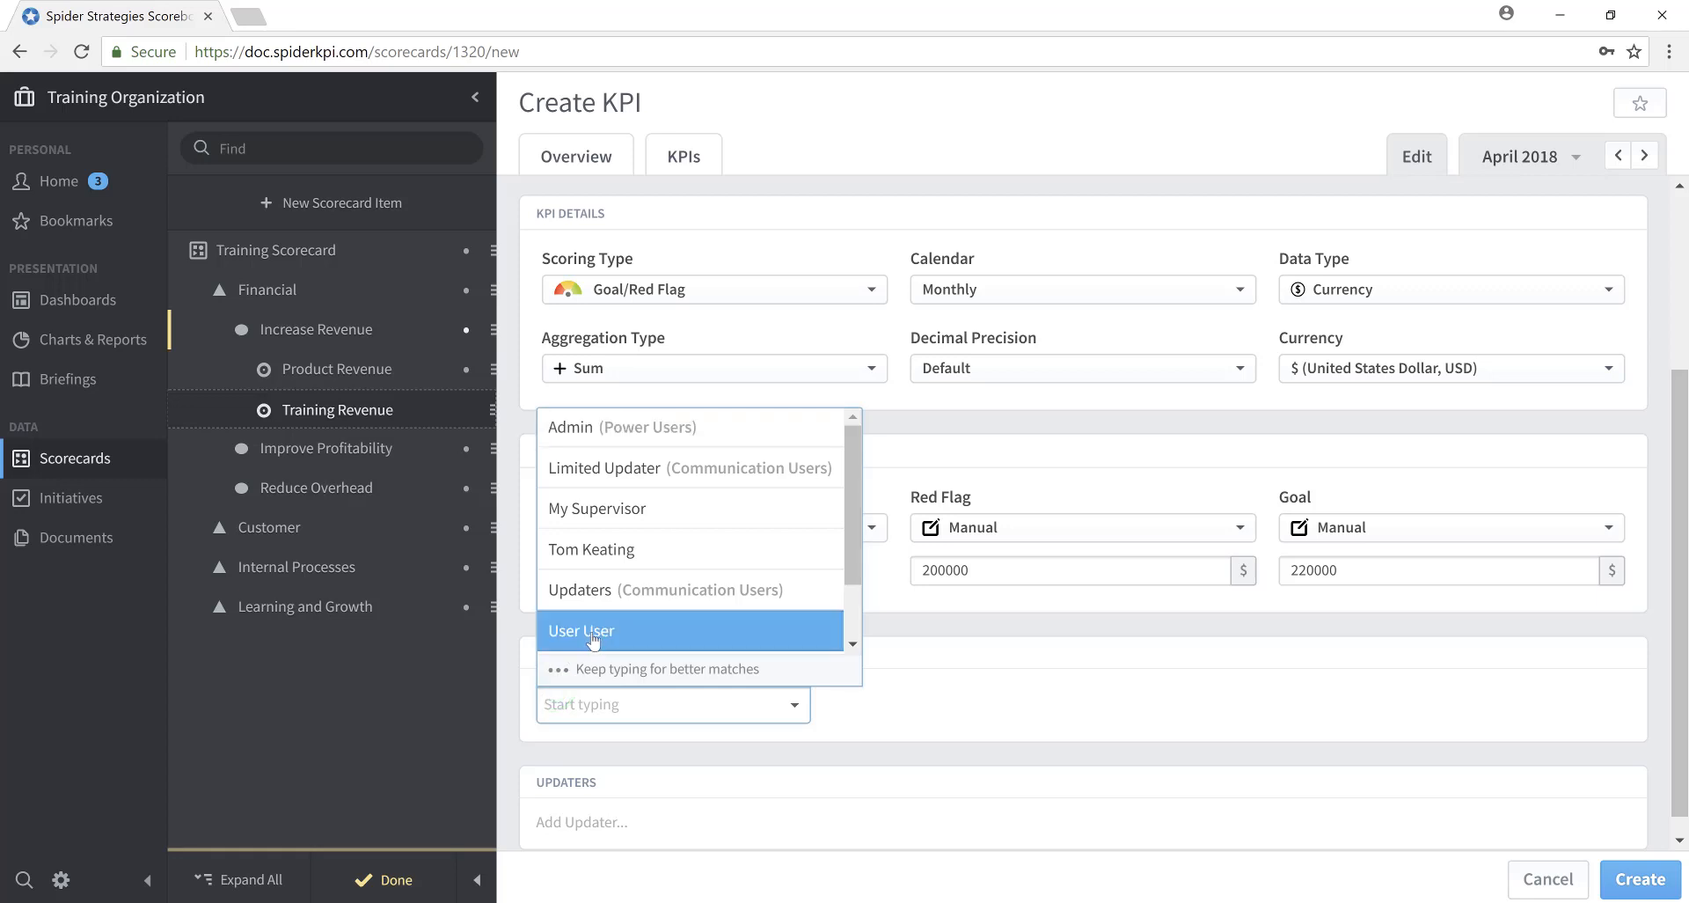
pyautogui.click(588, 632)
pyautogui.click(574, 766)
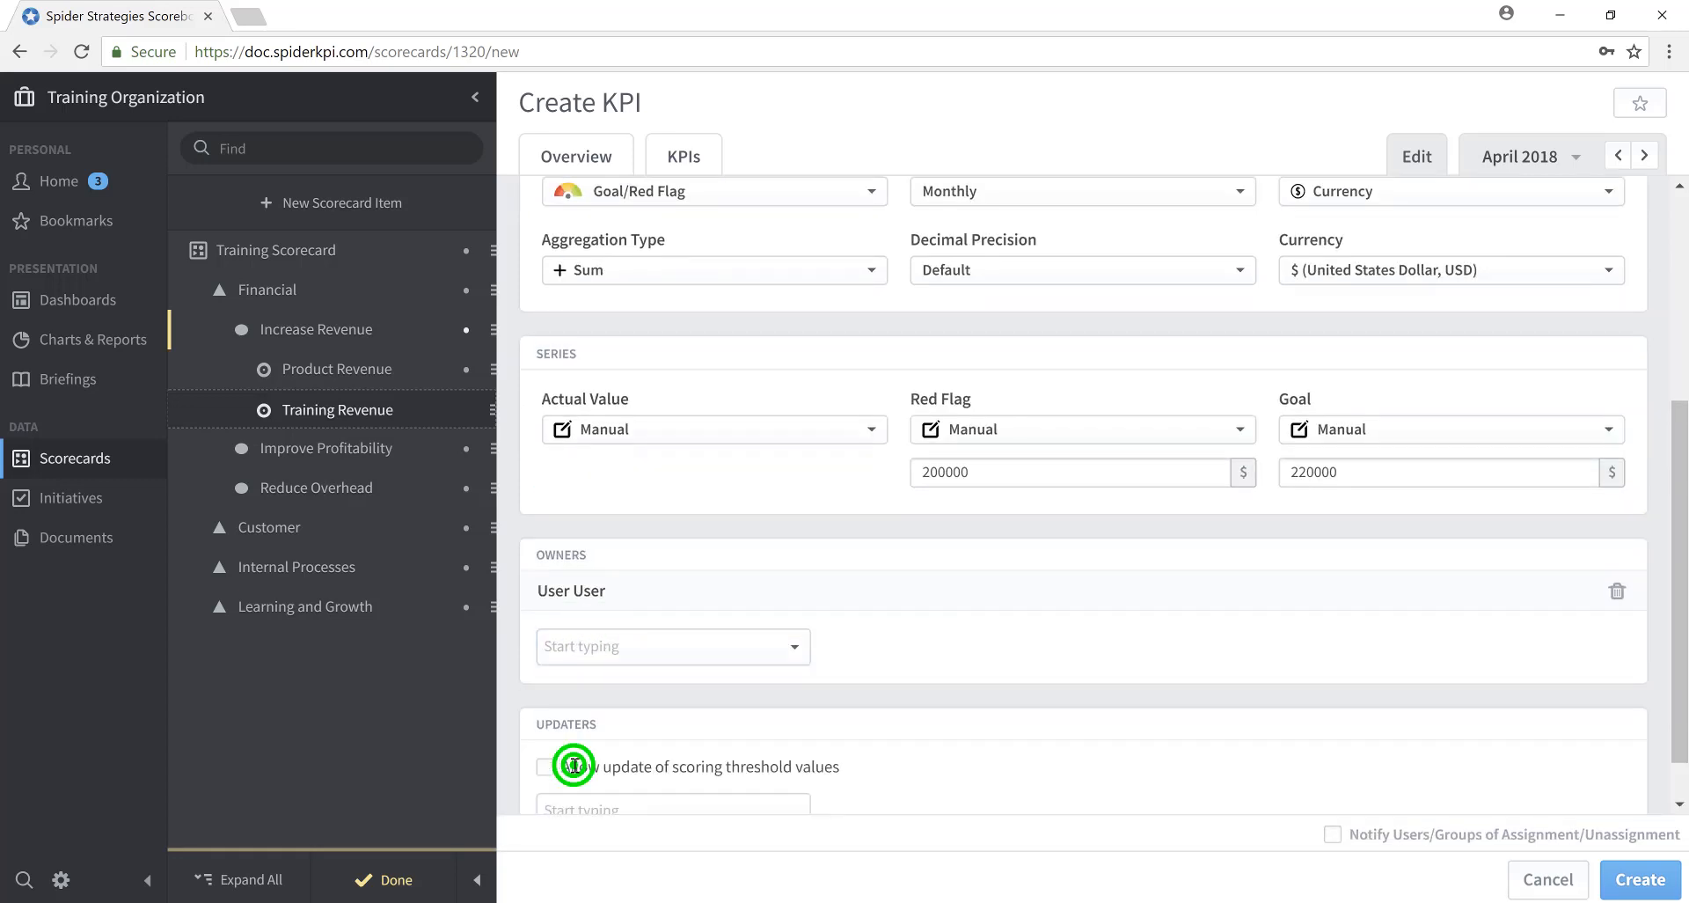
pyautogui.click(579, 725)
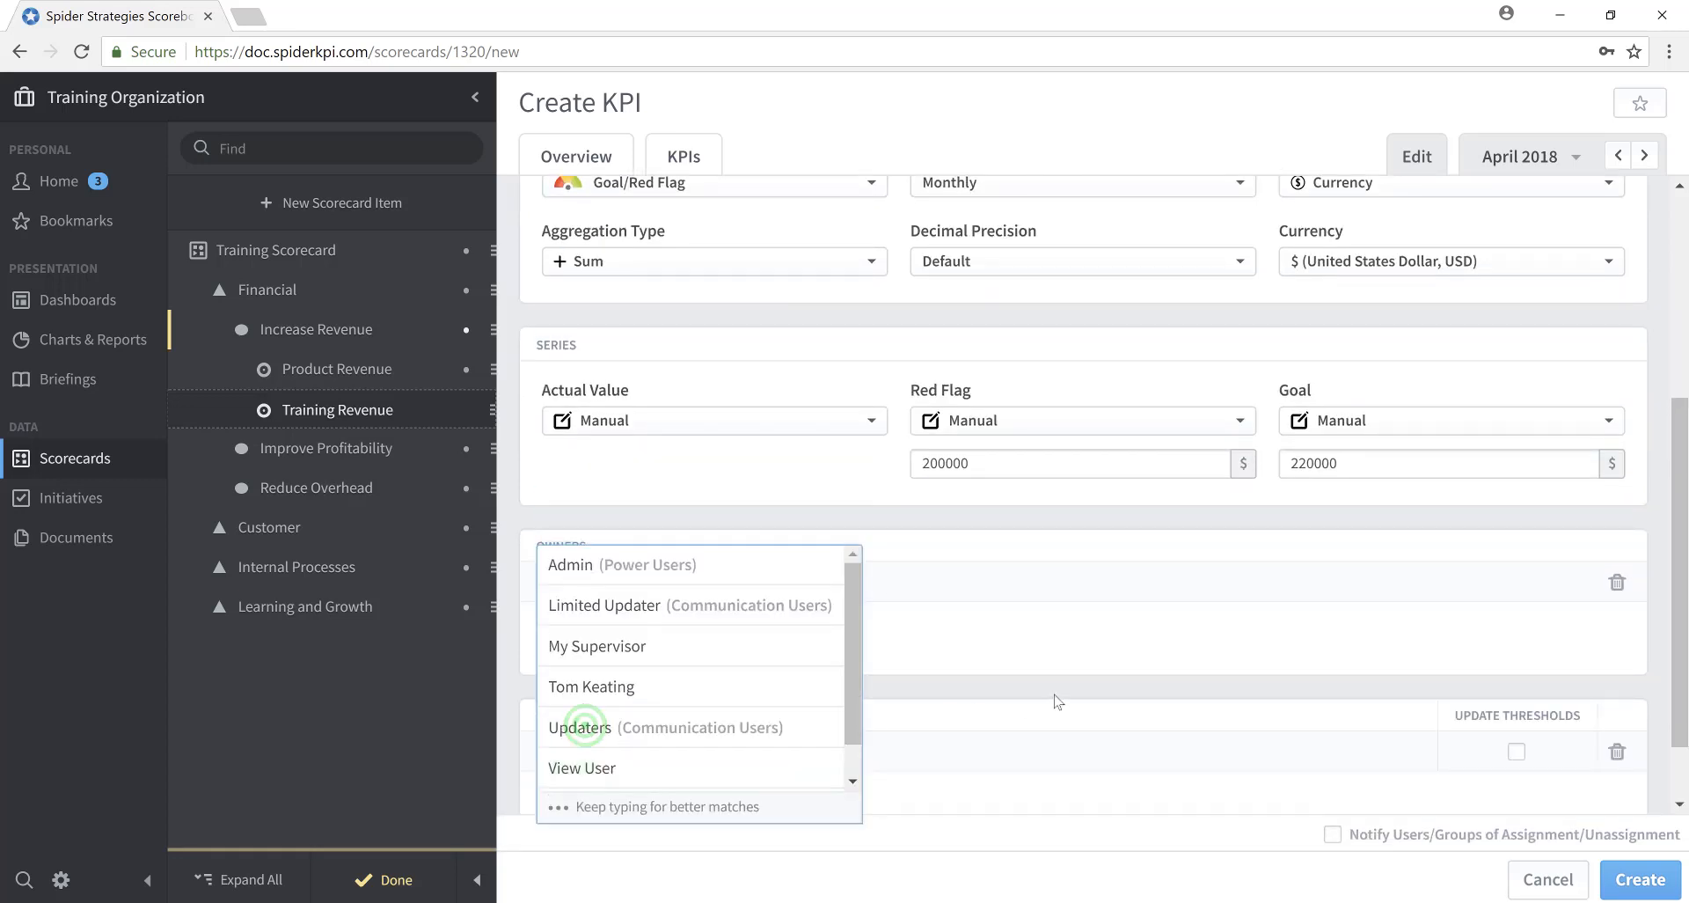
pyautogui.click(1000, 763)
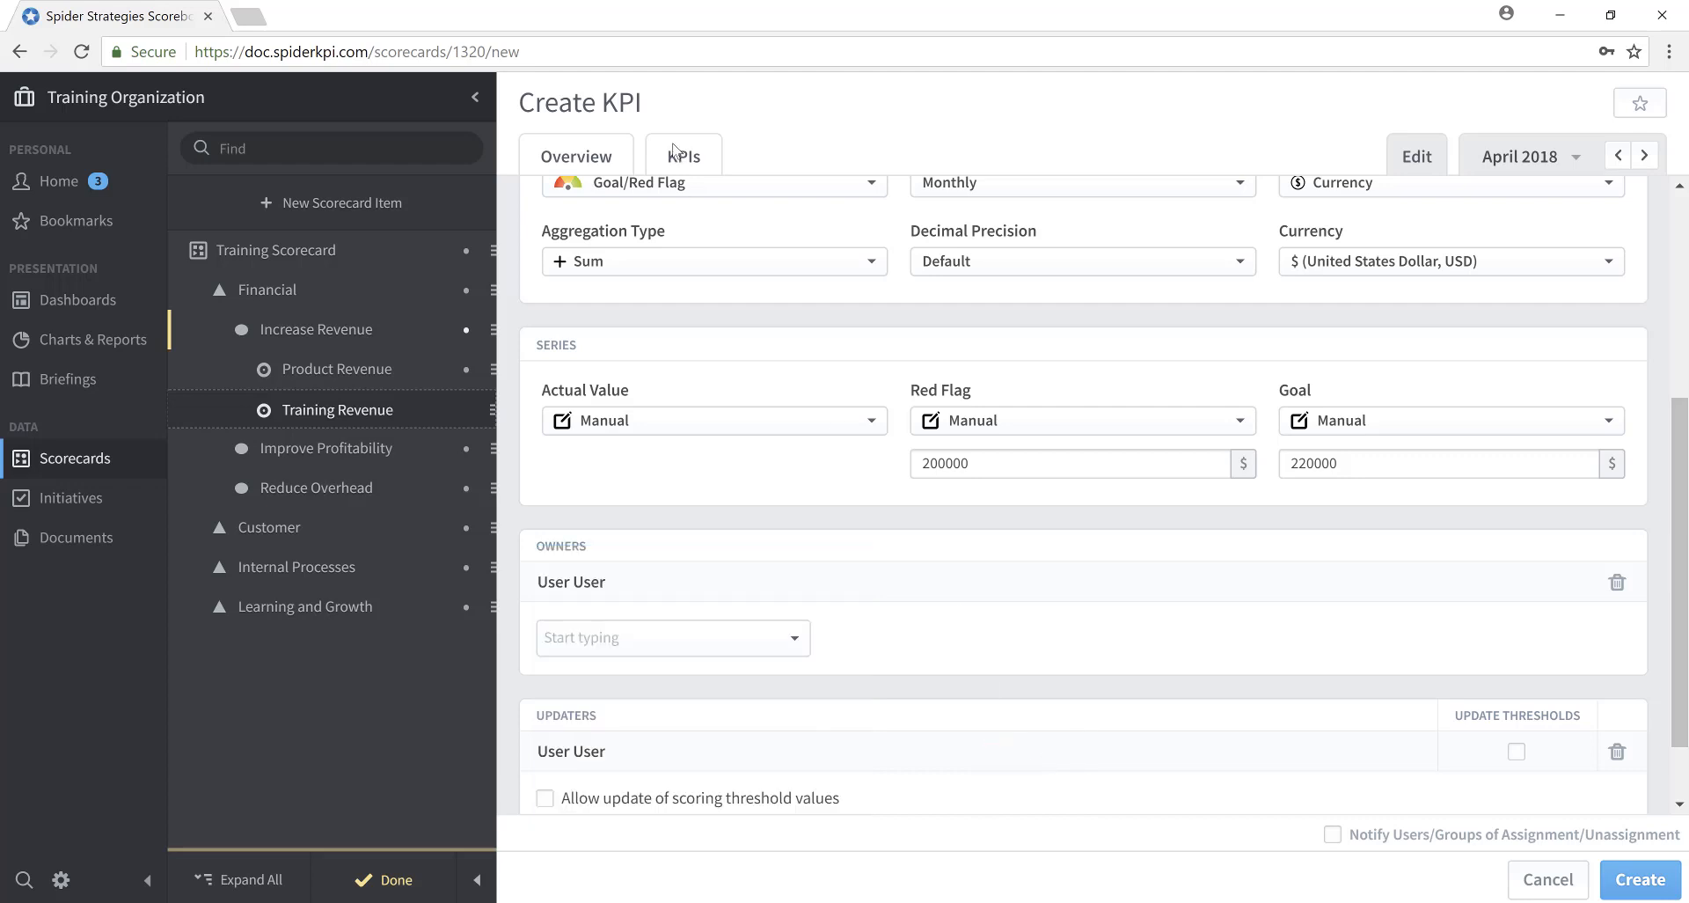
pyautogui.click(1630, 878)
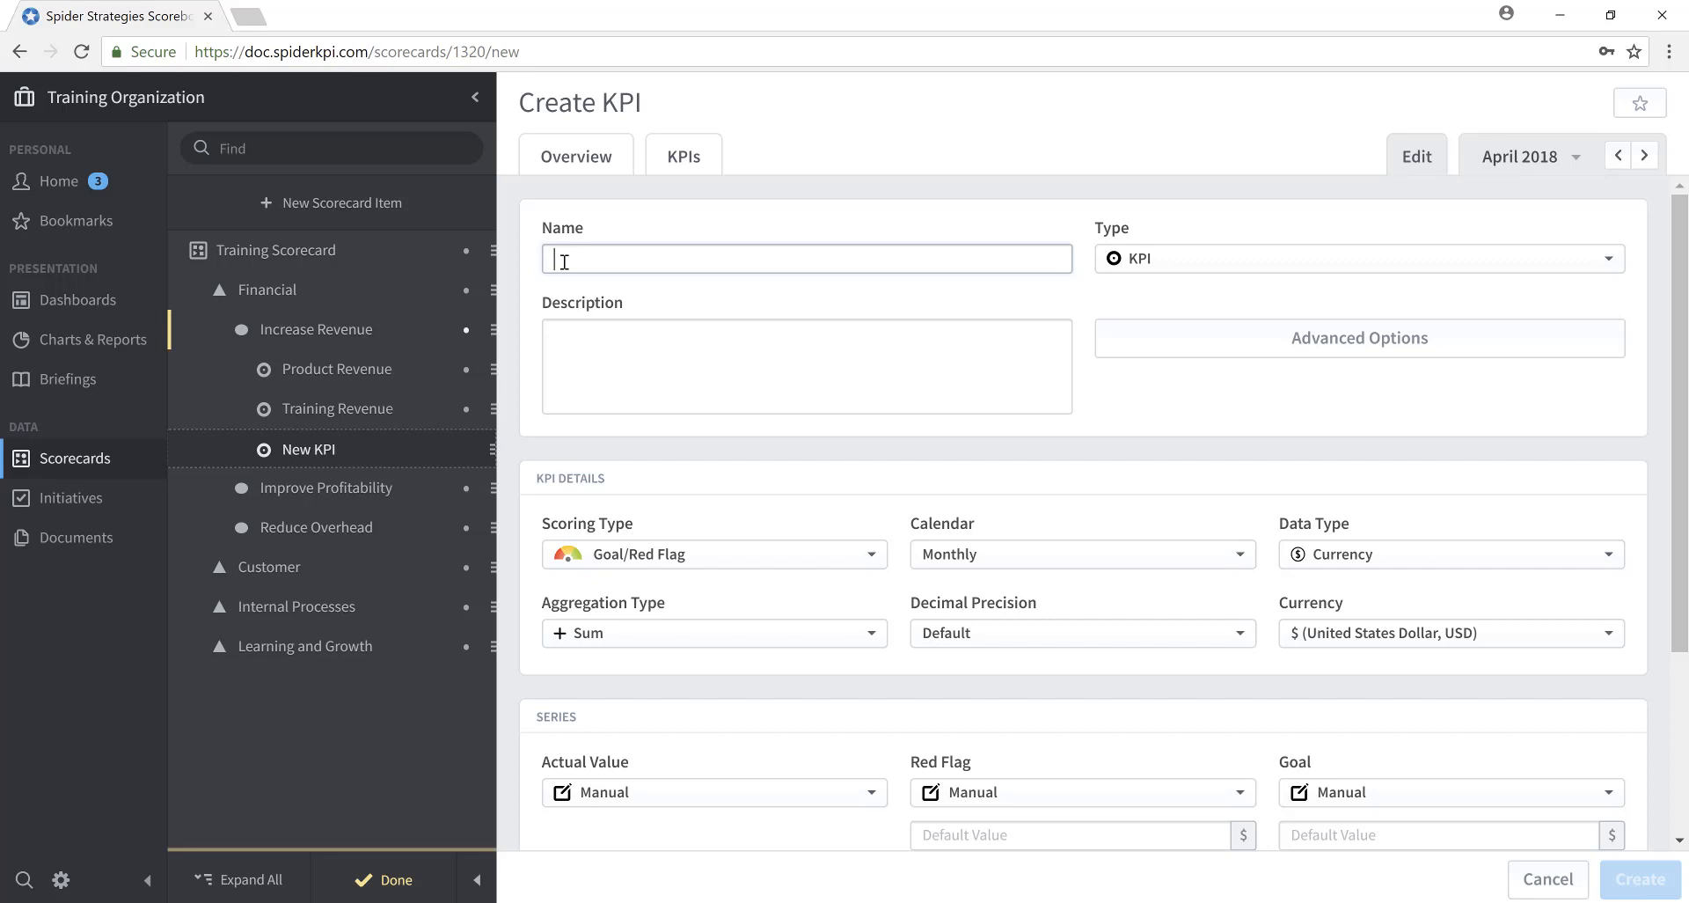
# Name the next KPI under Increase Revenue Book Revenue, with a default red flag of 50000 and a default goal of 70000
pyautogui.write('Book')
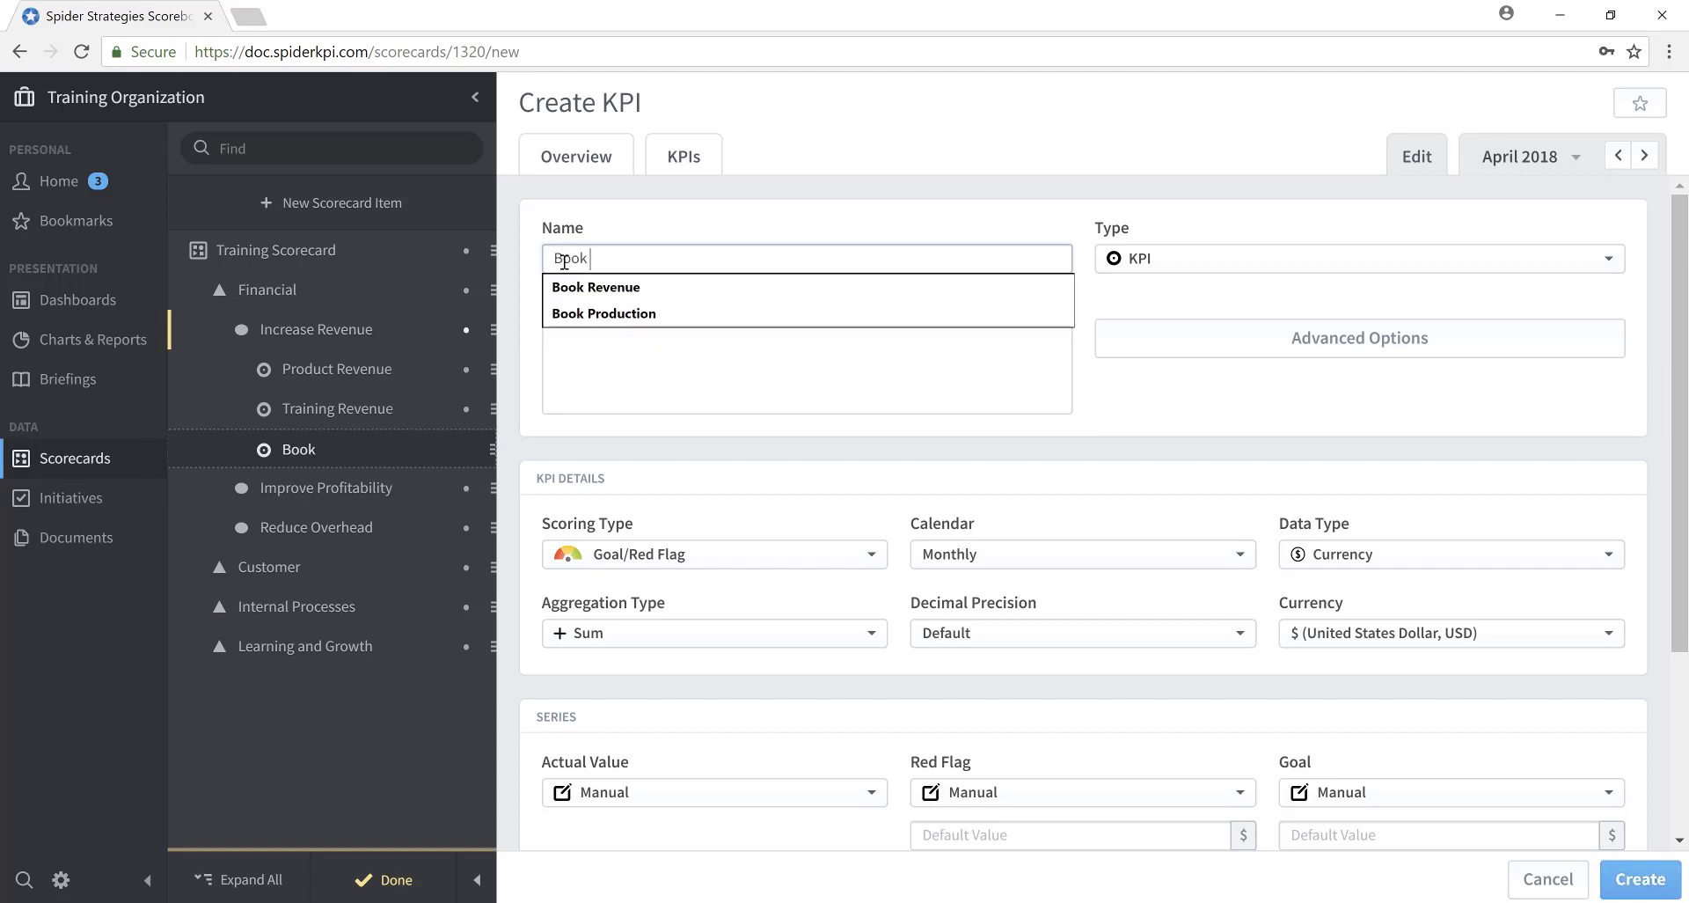
pyautogui.press('Down')
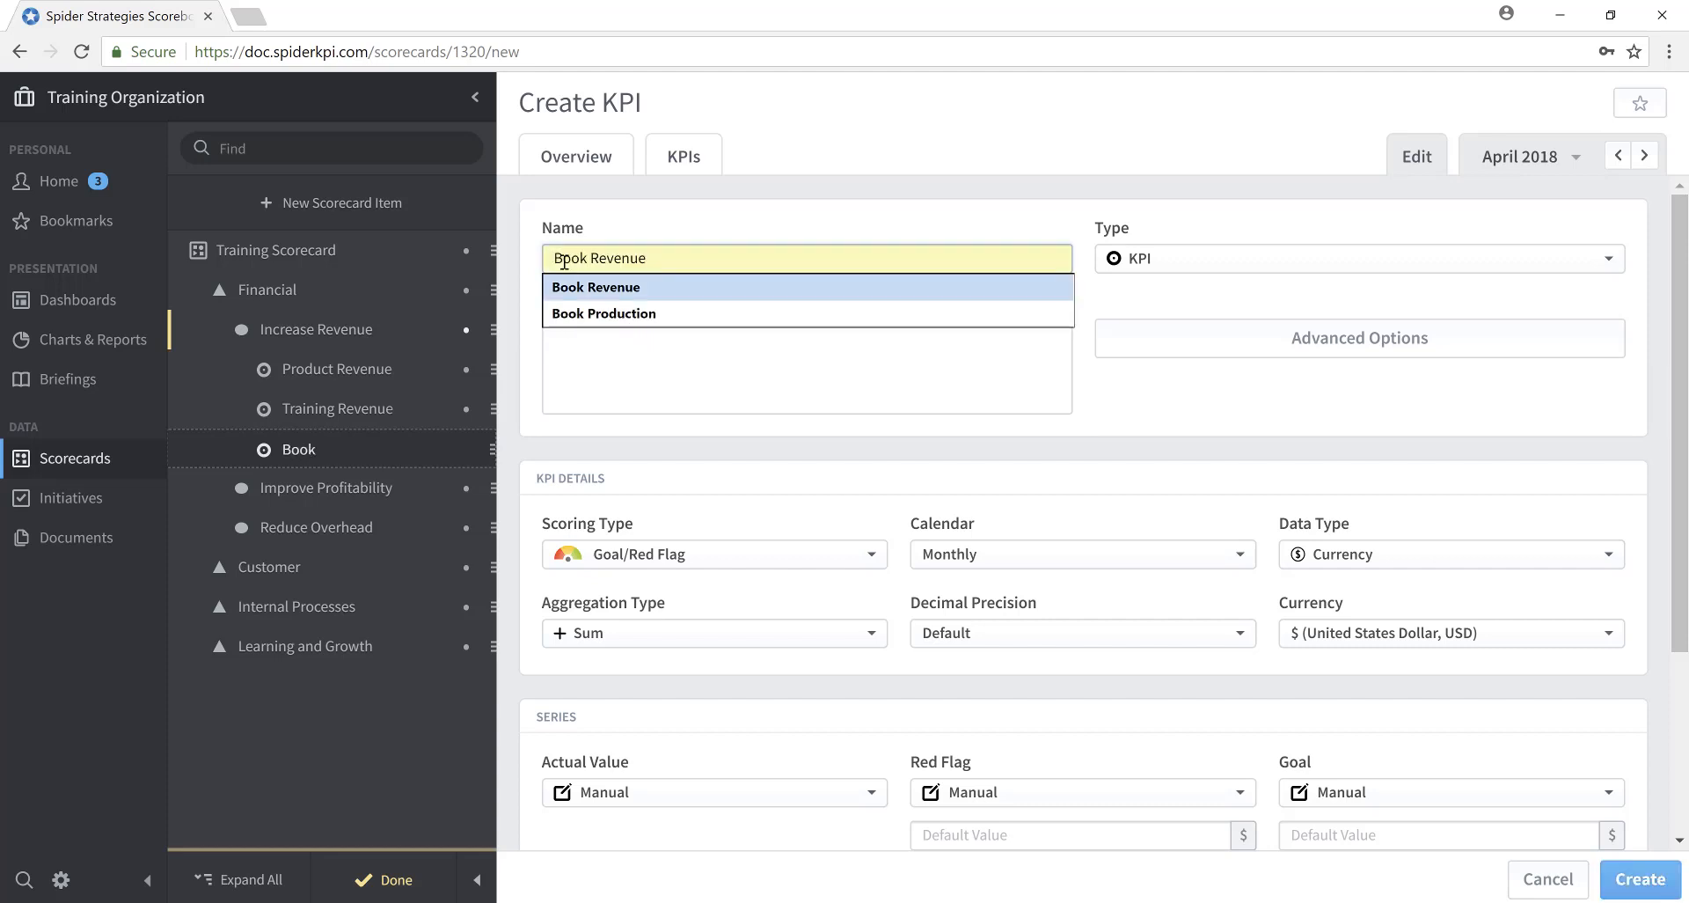
pyautogui.press('Return')
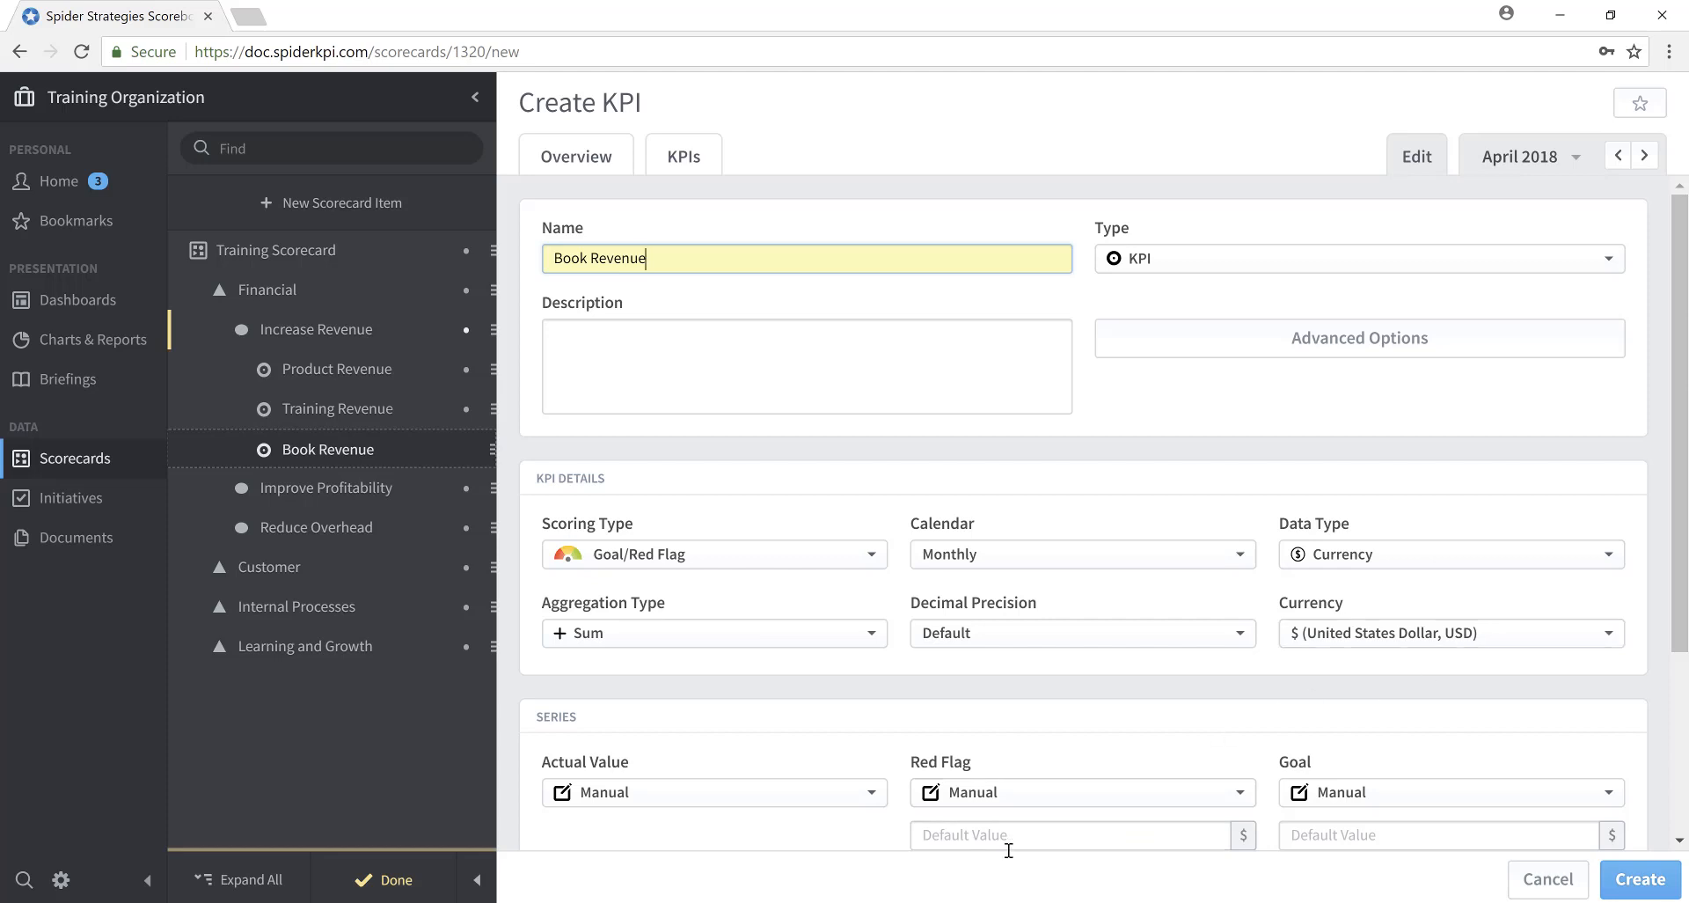
pyautogui.scroll(-3, 1009, 812)
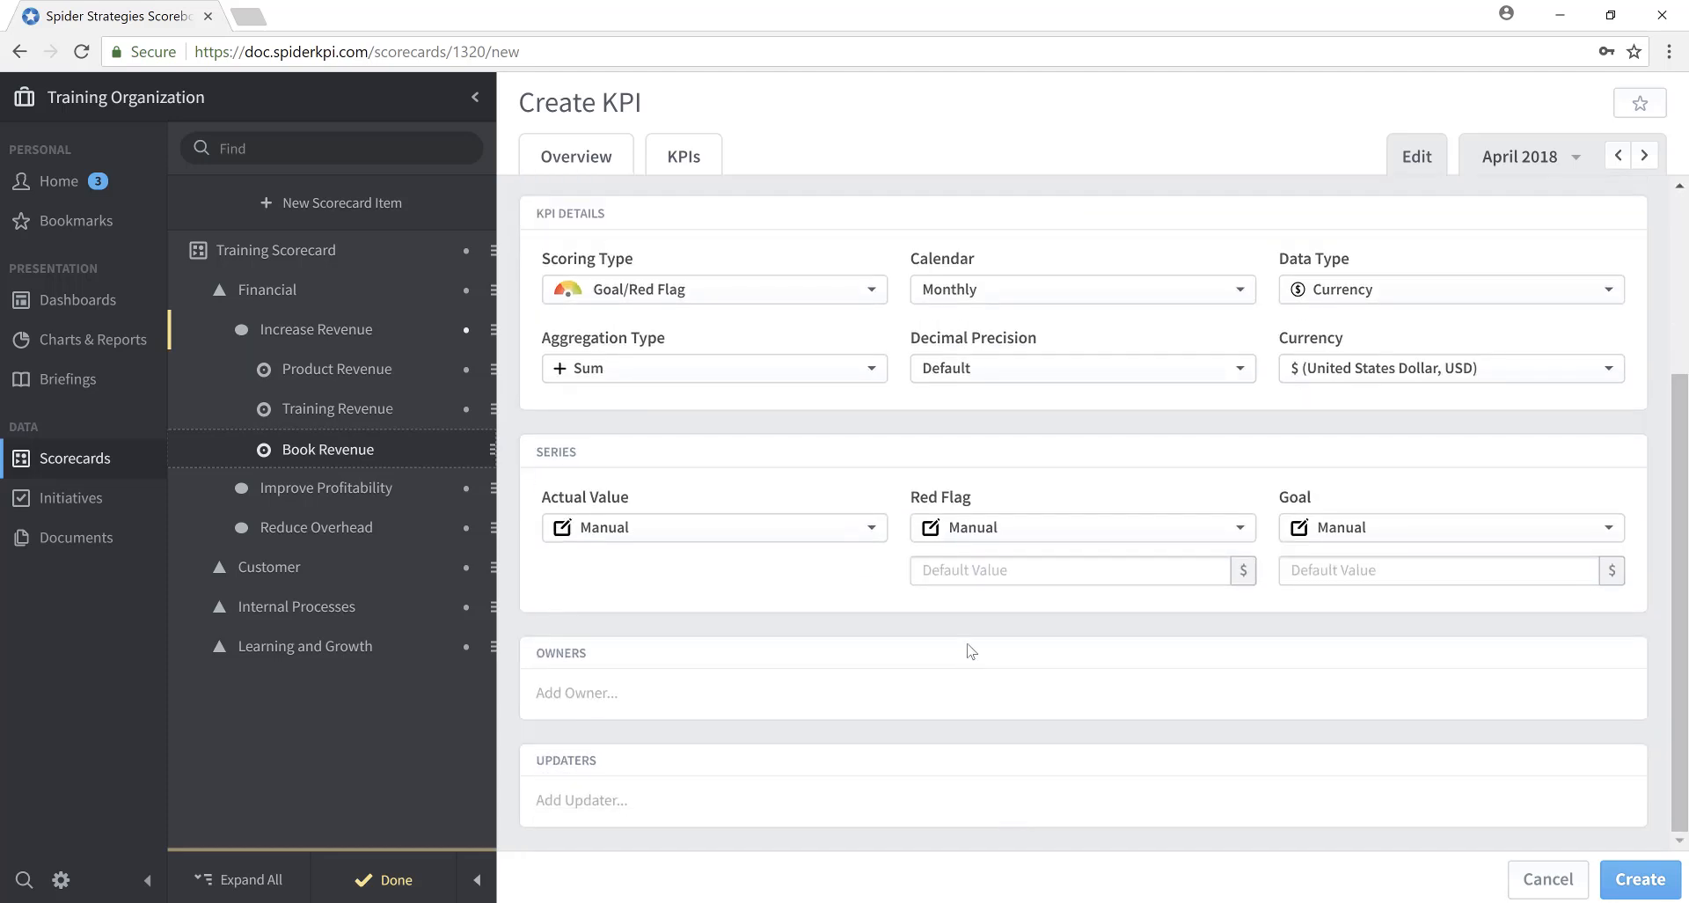
pyautogui.click(942, 570)
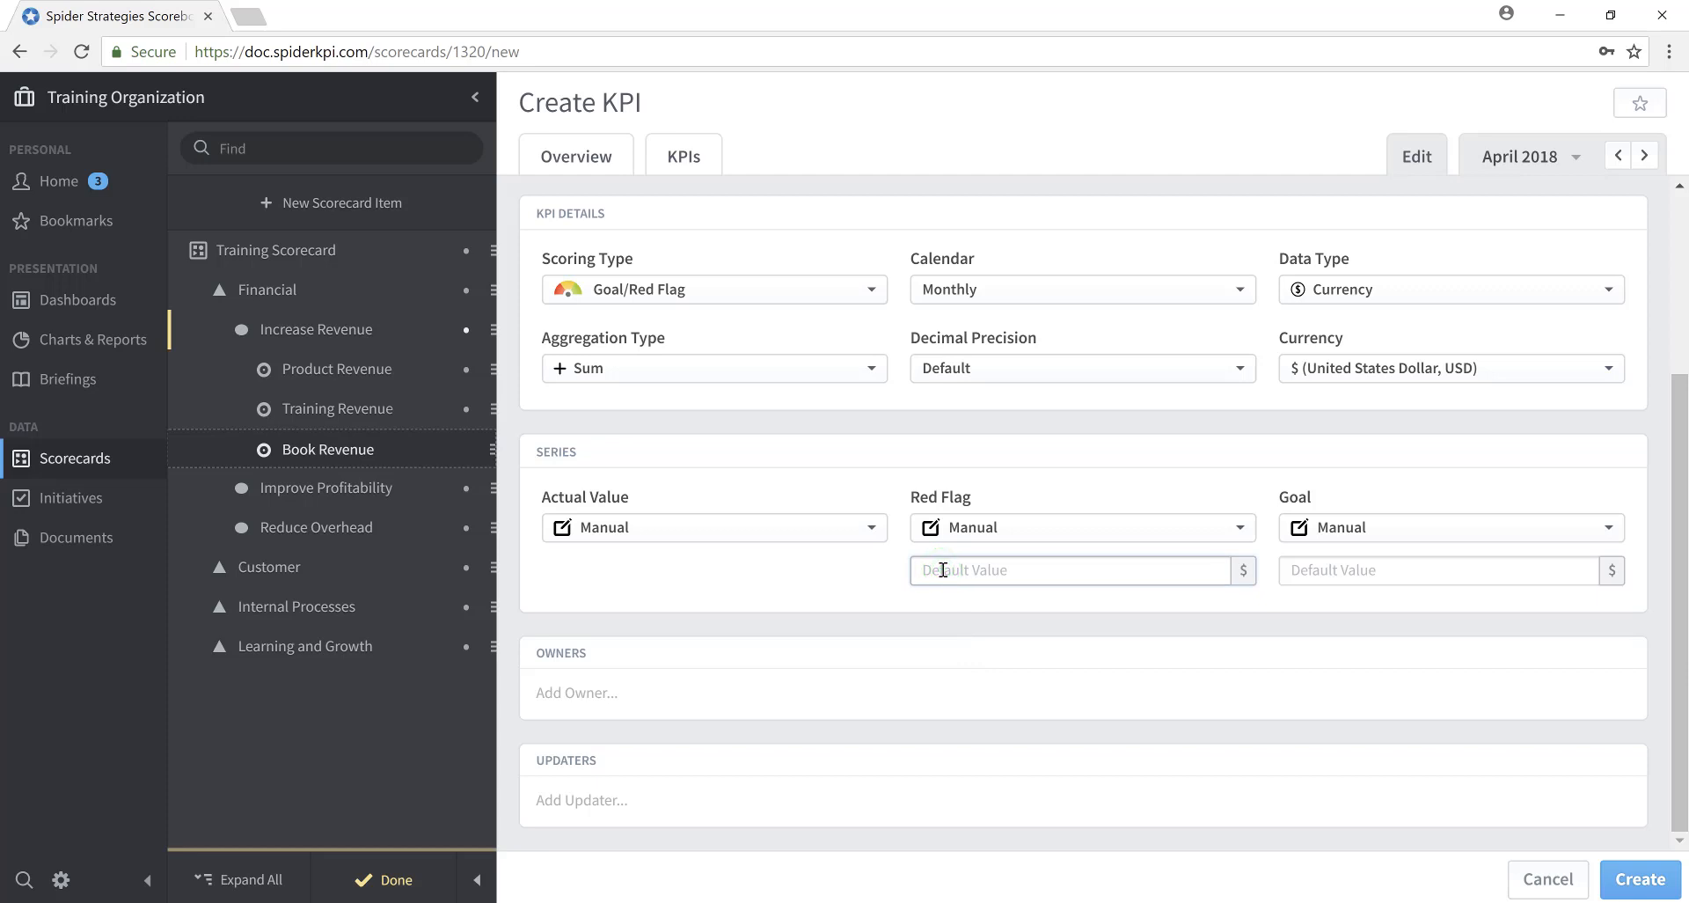
pyautogui.write('50000')
pyautogui.click(1339, 570)
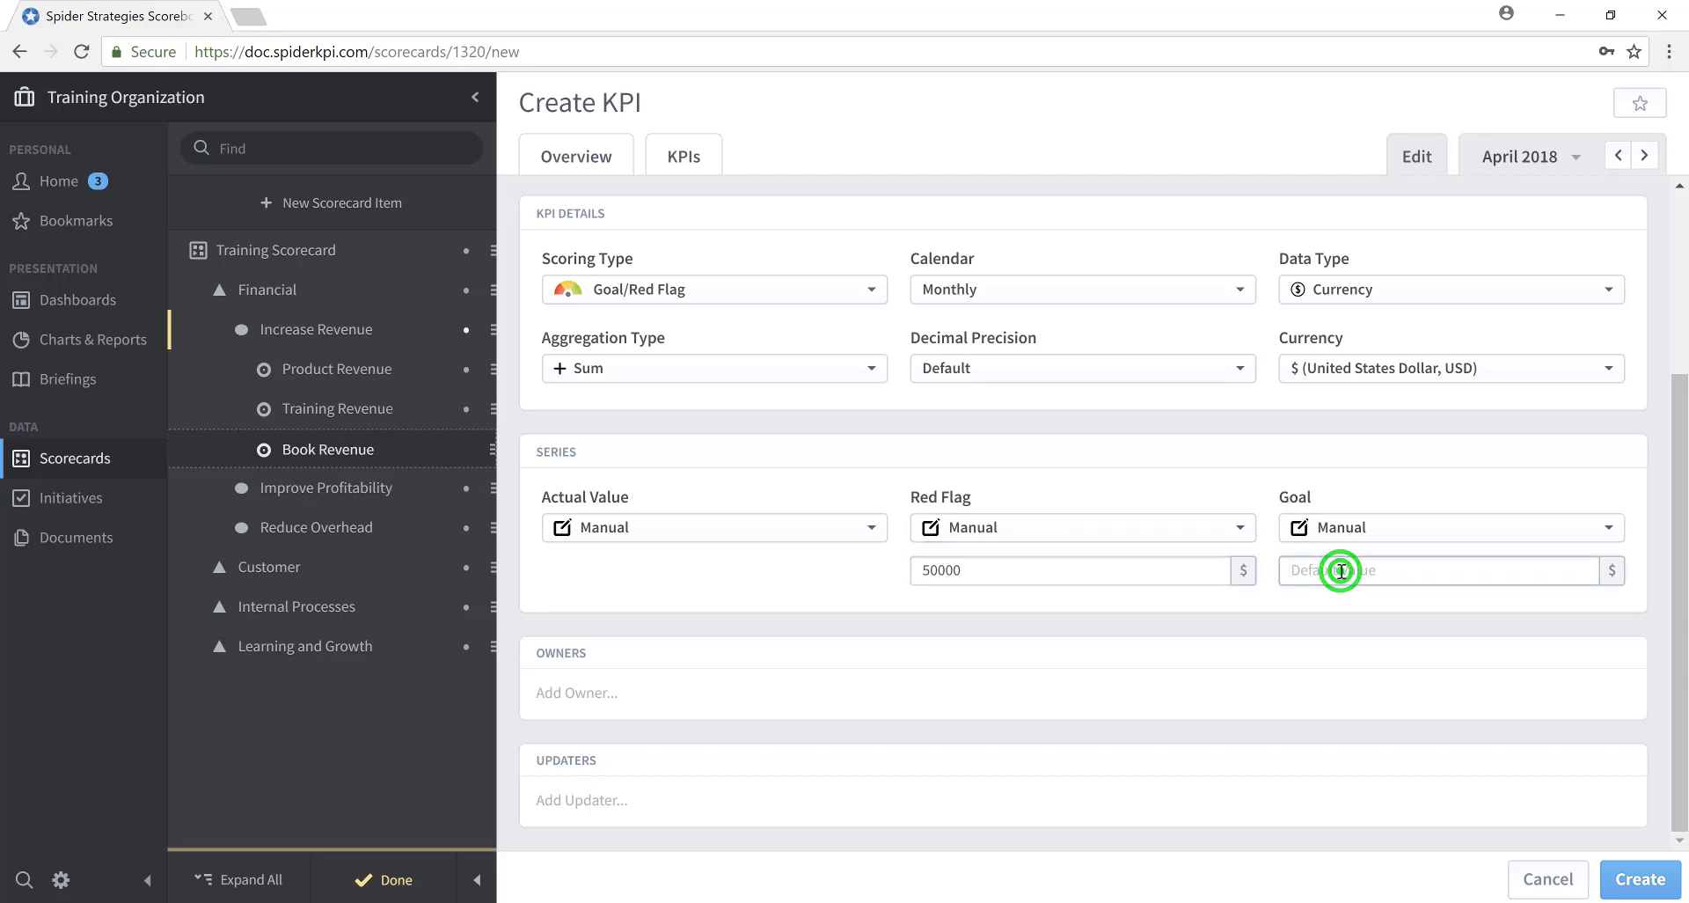
pyautogui.write('70000')
# Assign the generic User User account as owner and updater of the Book Revenue KPI and create the KPI
pyautogui.click(568, 690)
pyautogui.click(583, 630)
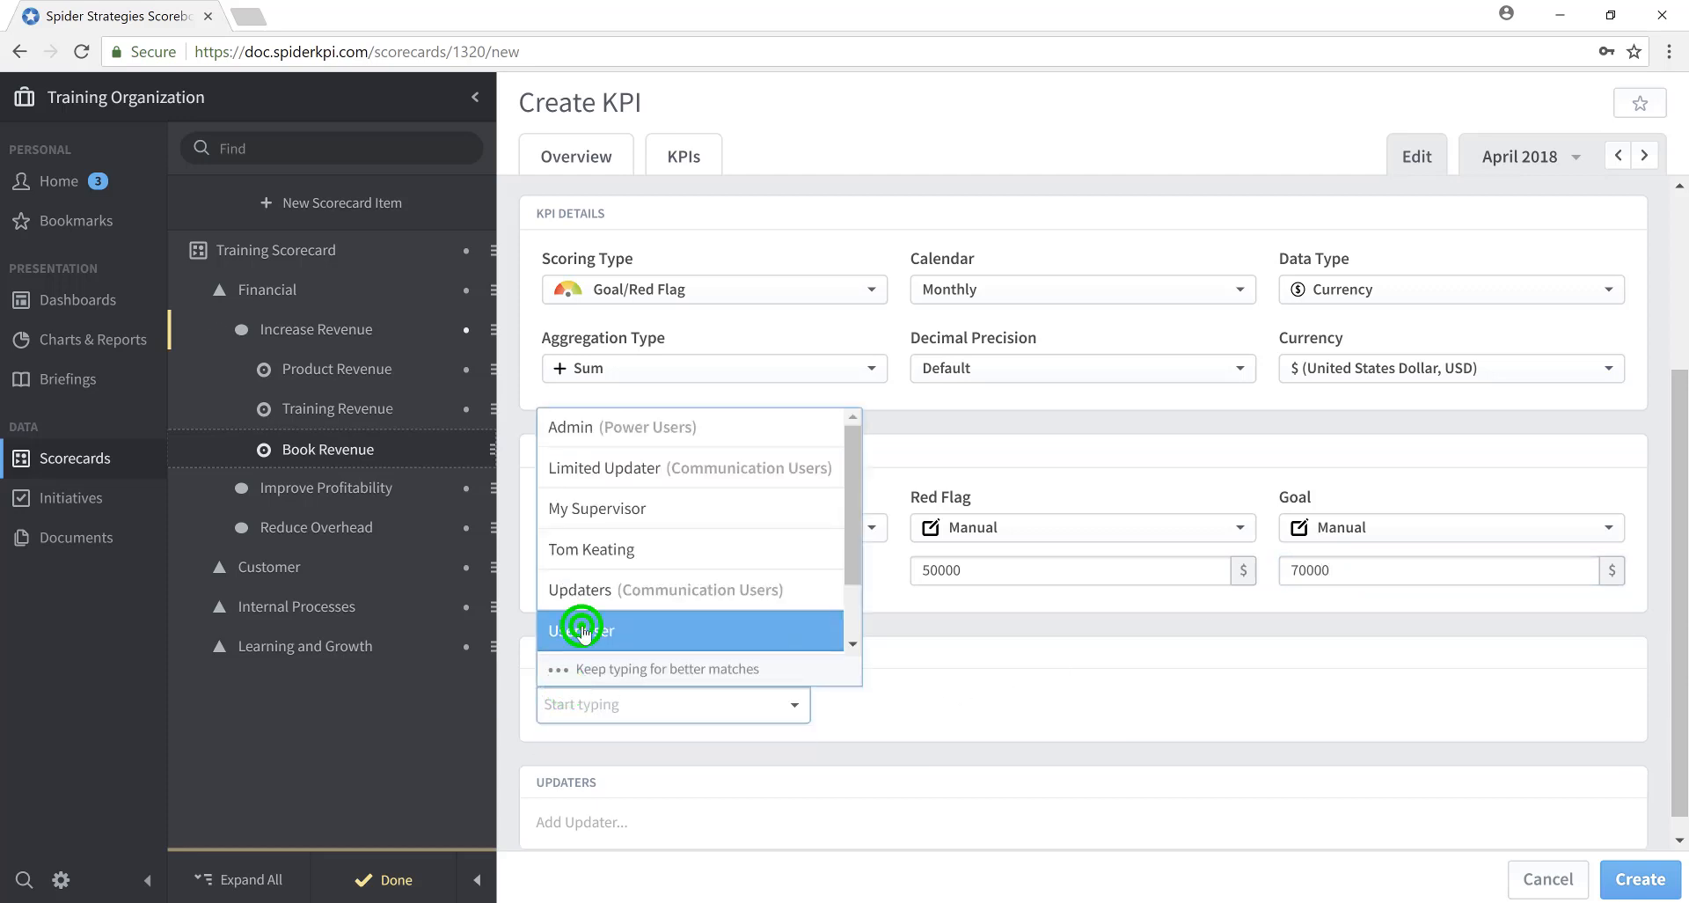
pyautogui.click(563, 762)
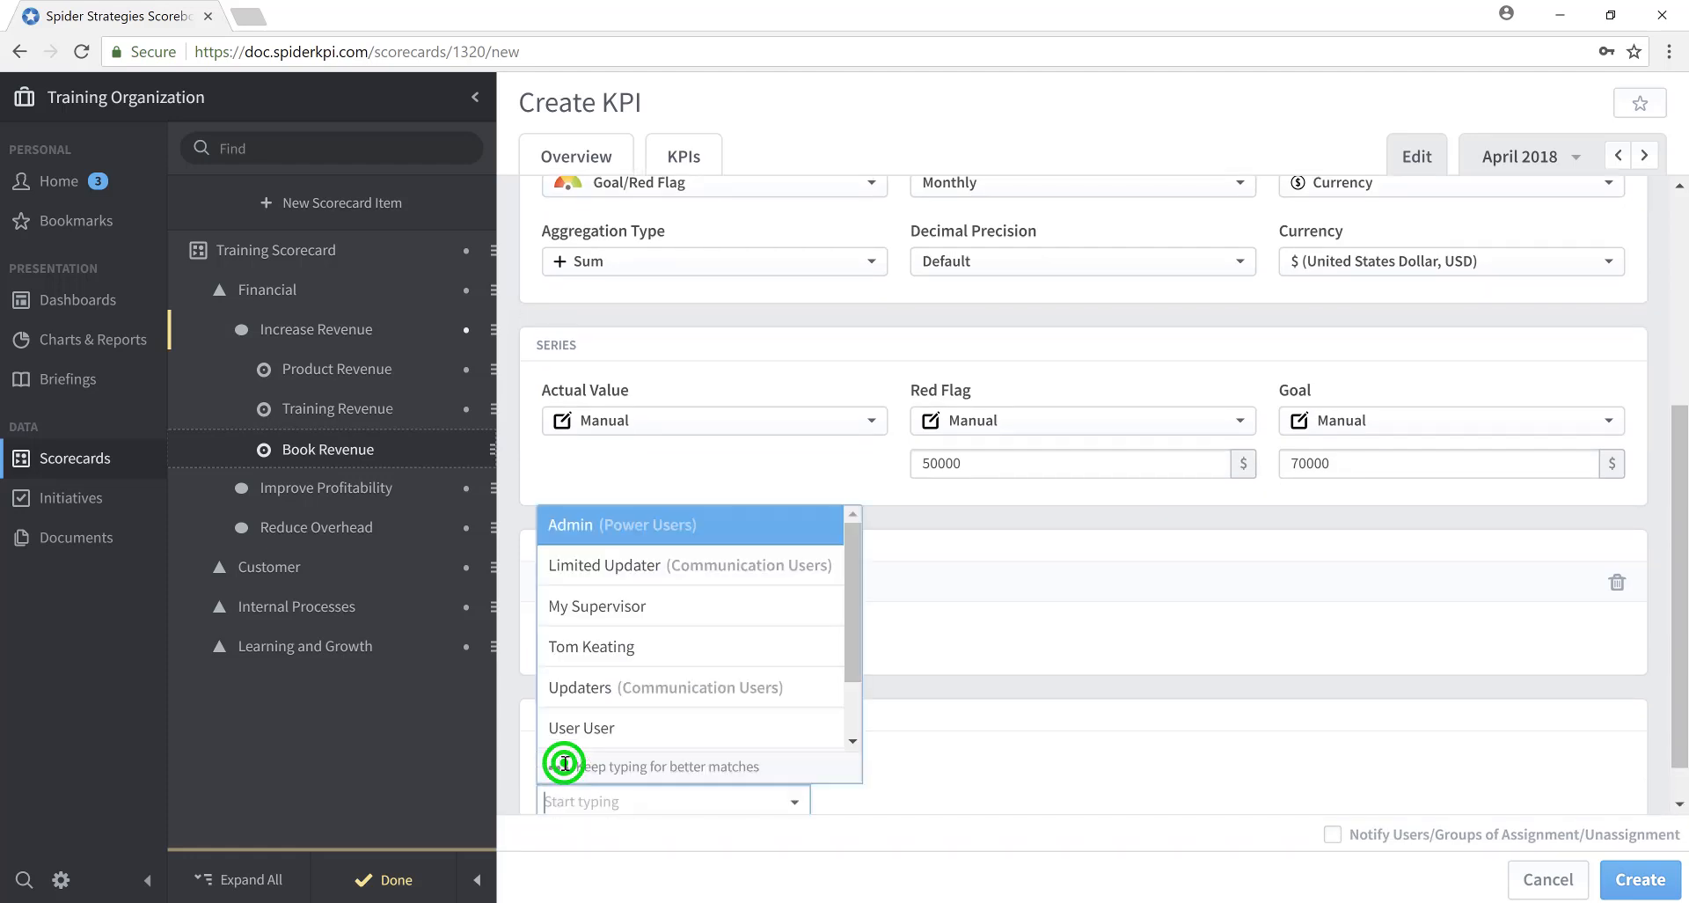
pyautogui.click(588, 727)
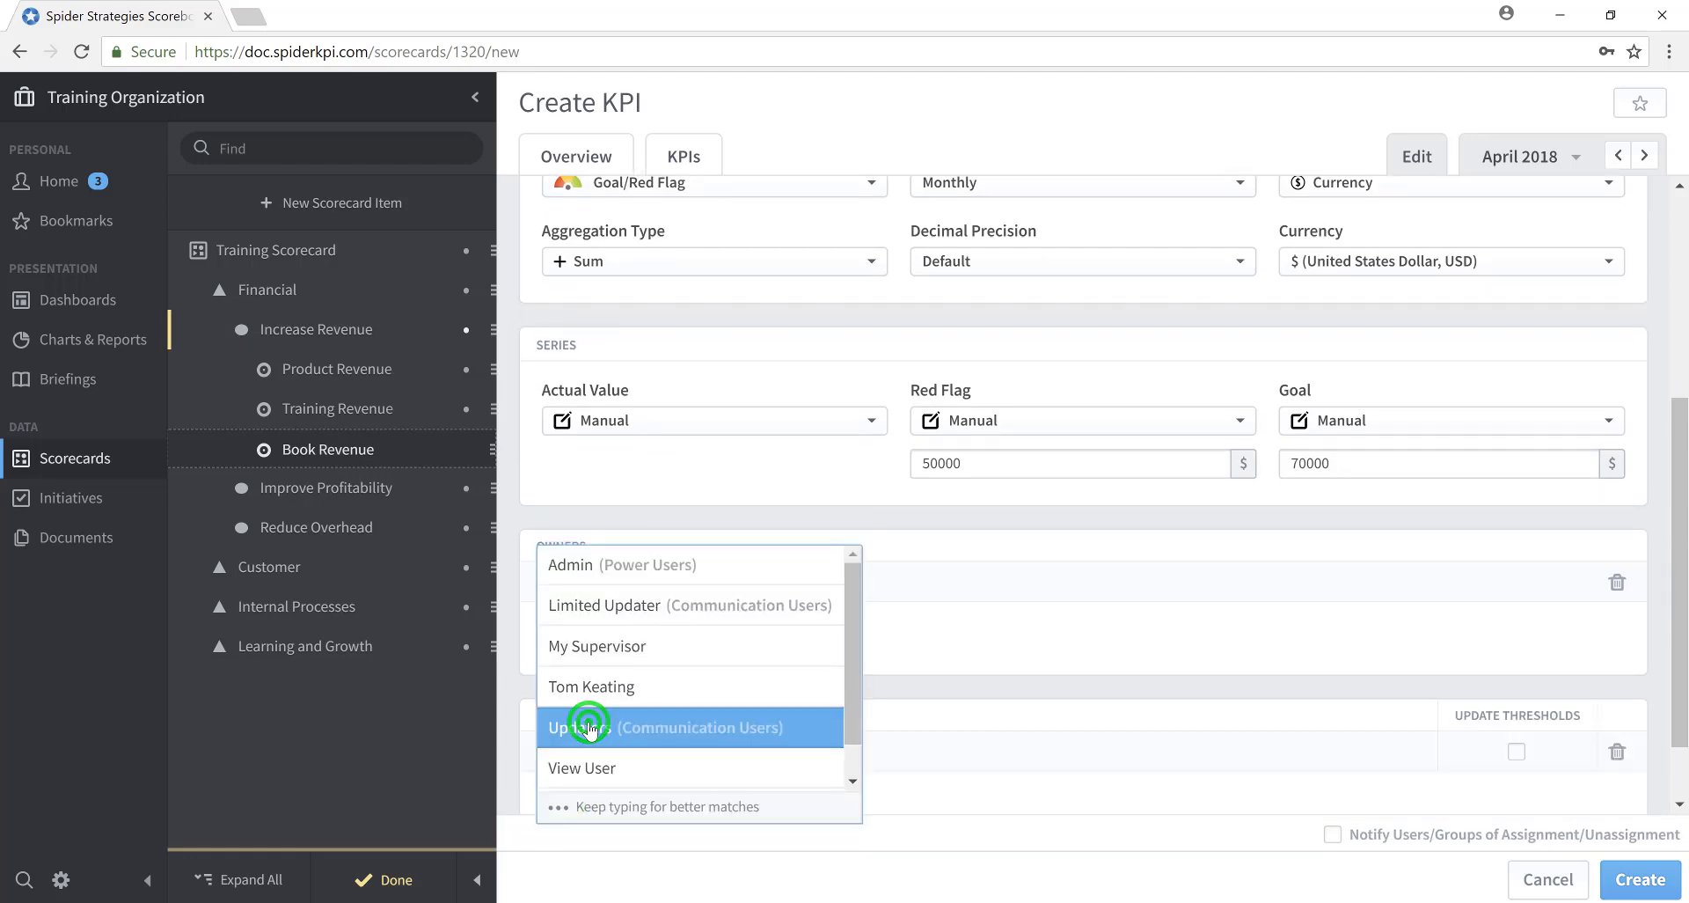
pyautogui.click(1641, 881)
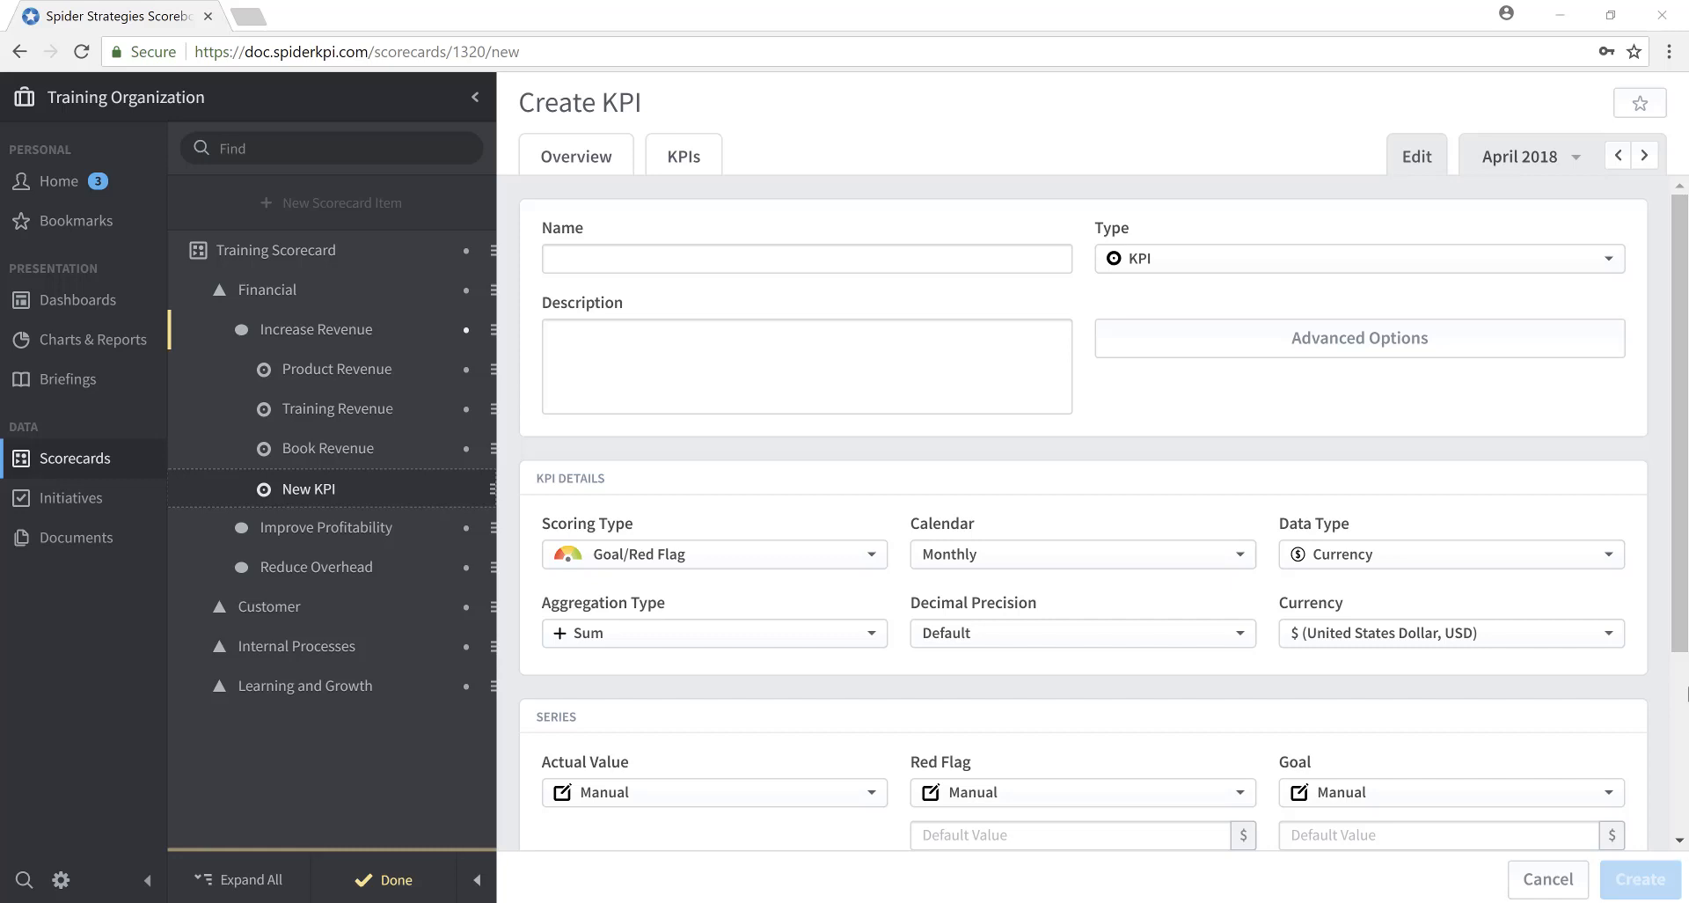
# Compare the weights of the Product Revenue, Training Revenue and Book Revenue KPIs, ending on Product Revenue
pyautogui.click(344, 370)
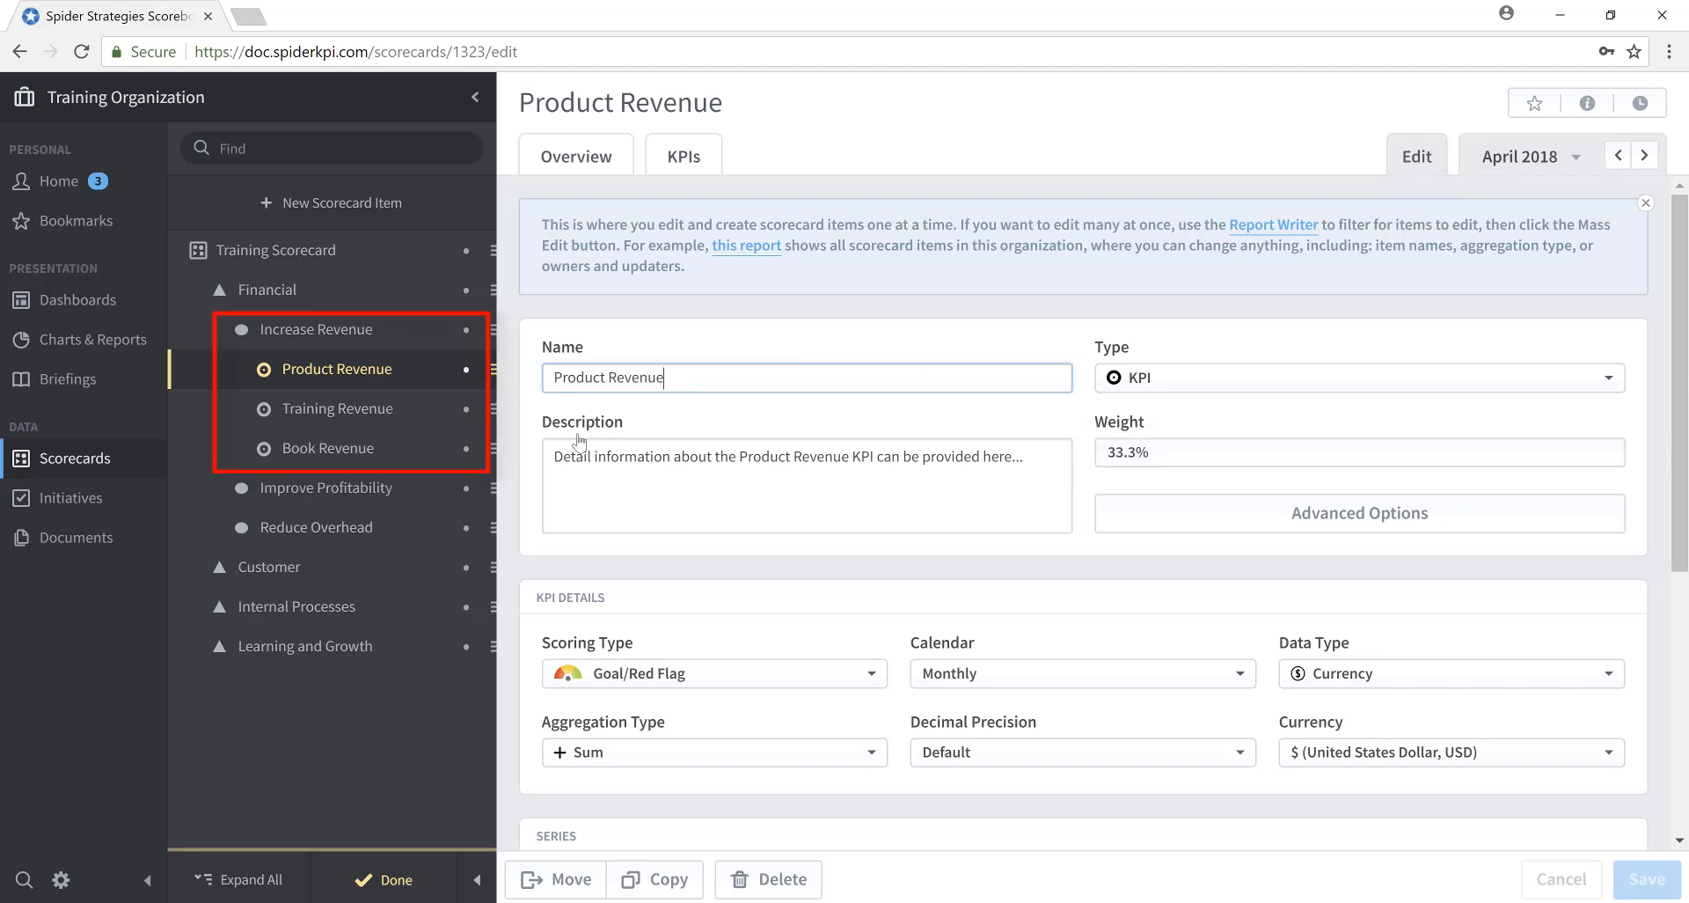
pyautogui.click(329, 408)
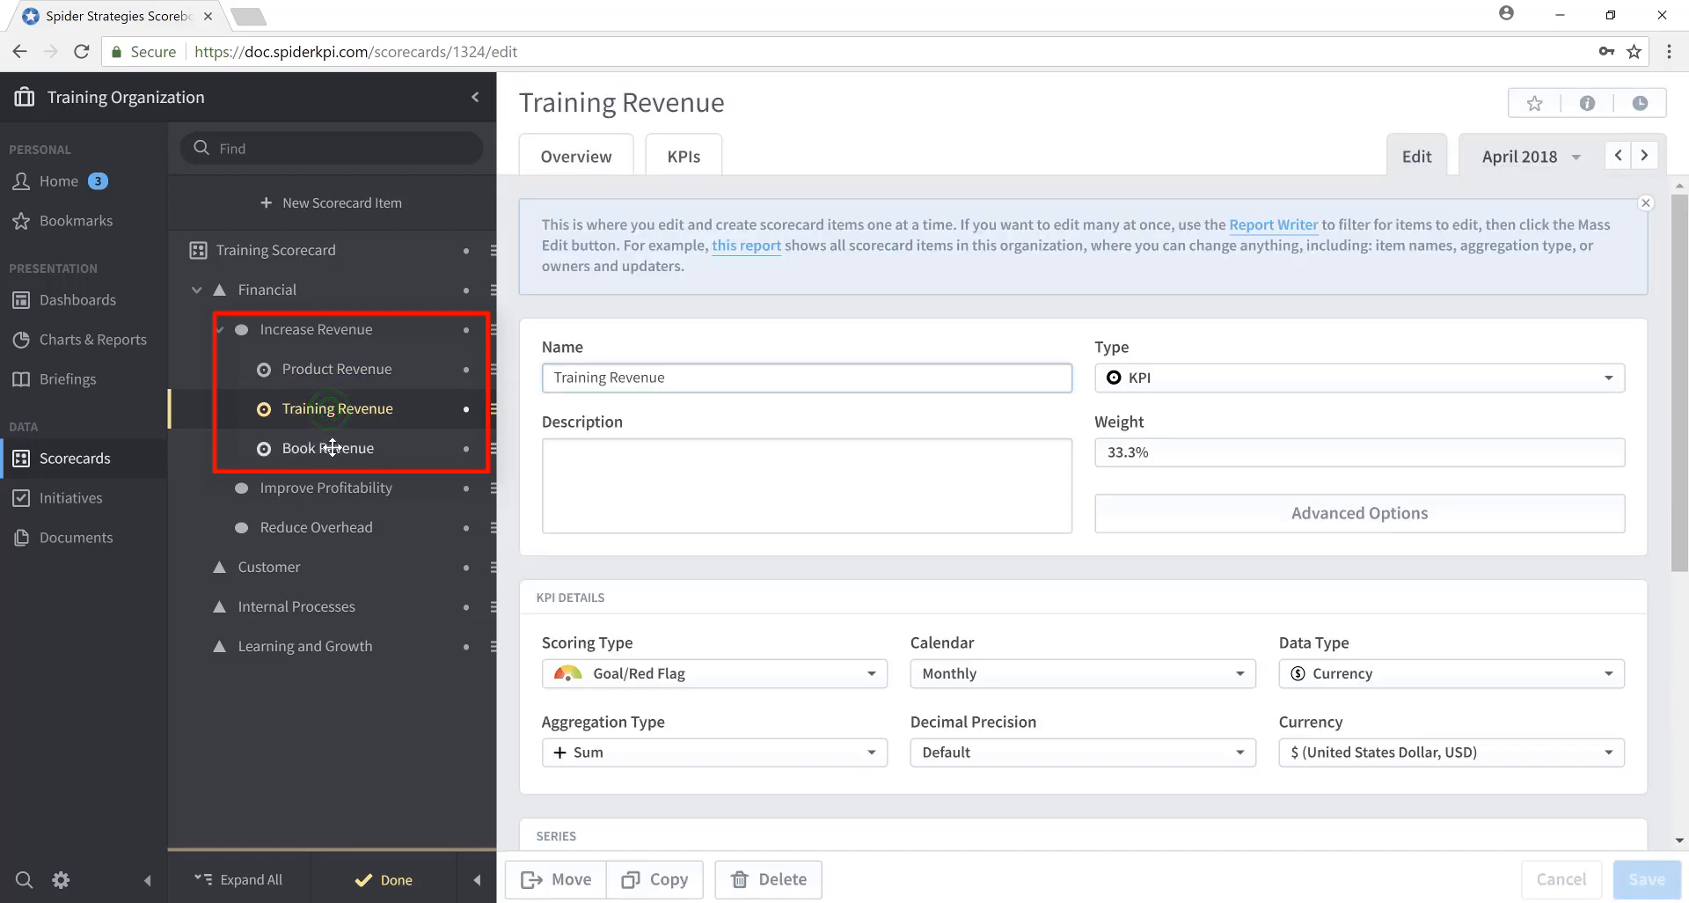
pyautogui.click(331, 448)
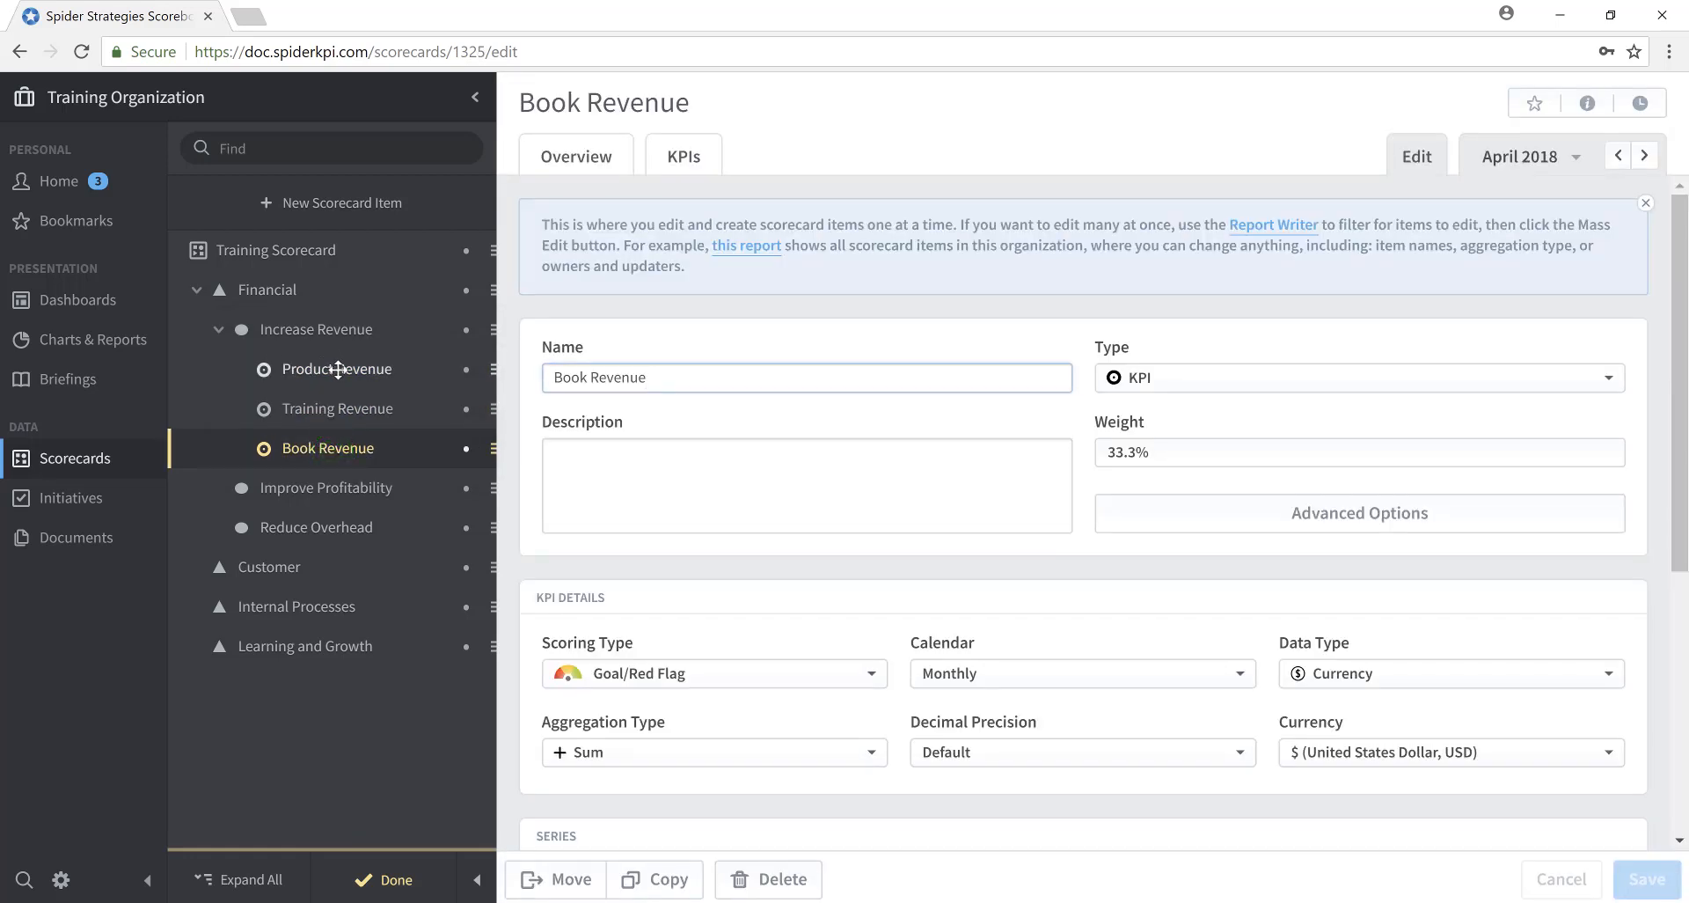
pyautogui.click(338, 369)
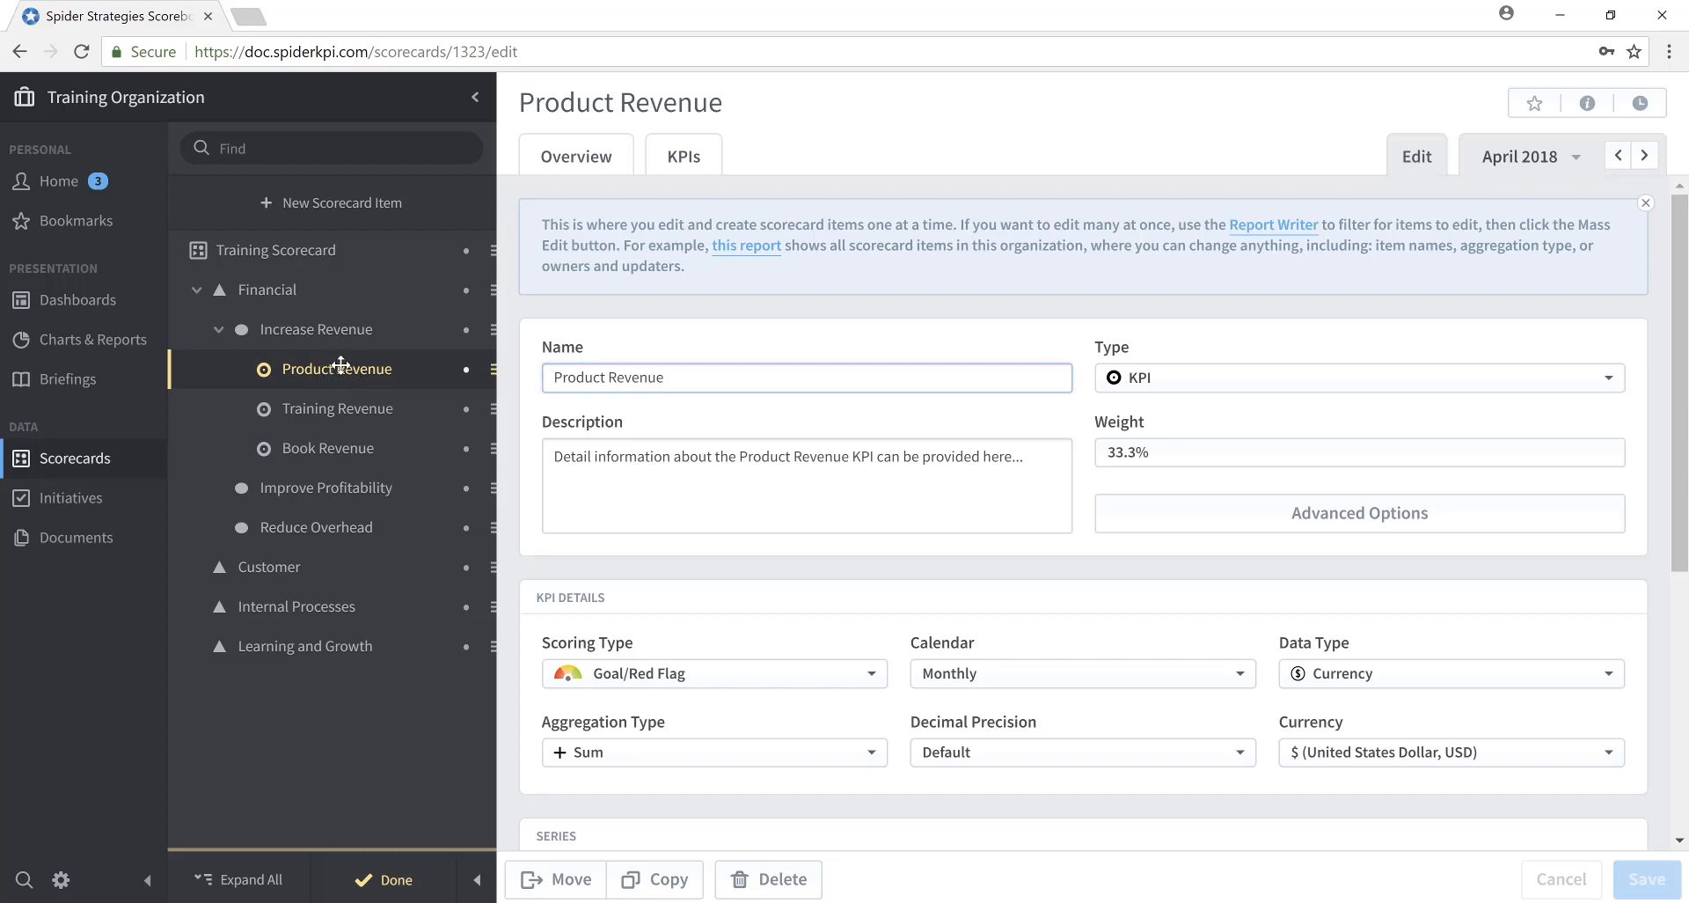
# Try a weight of 2 for the Product Revenue KPI and check its share of the total
pyautogui.click(1189, 454)
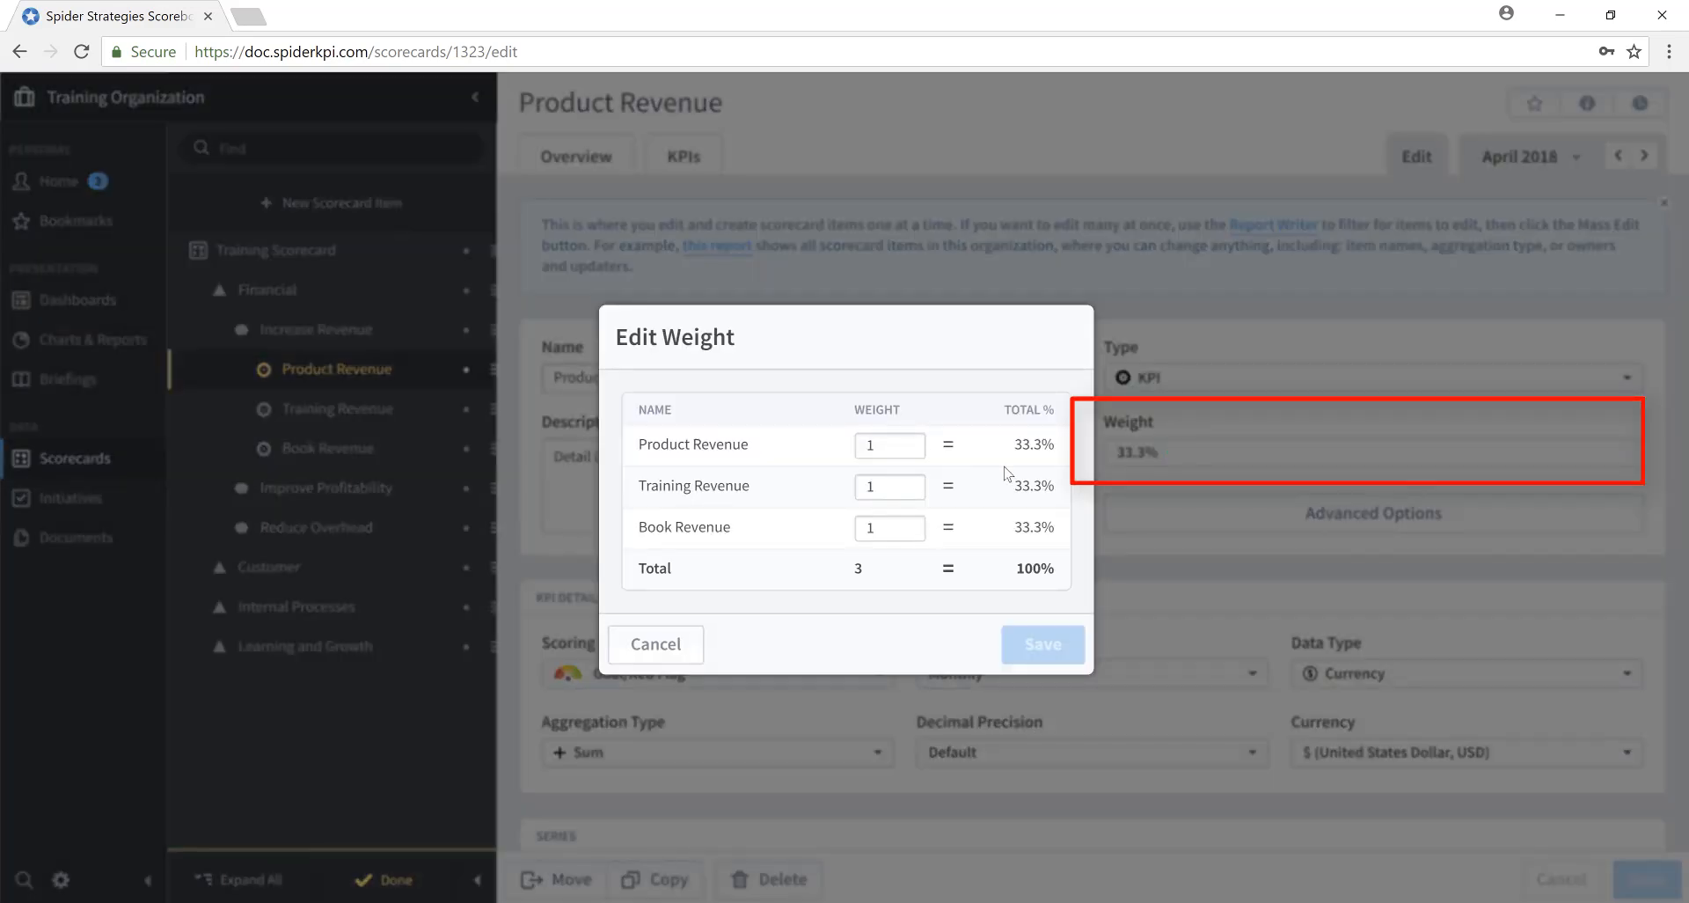
pyautogui.click(894, 441)
pyautogui.moveTo(874, 443); pyautogui.dragTo(859, 442)
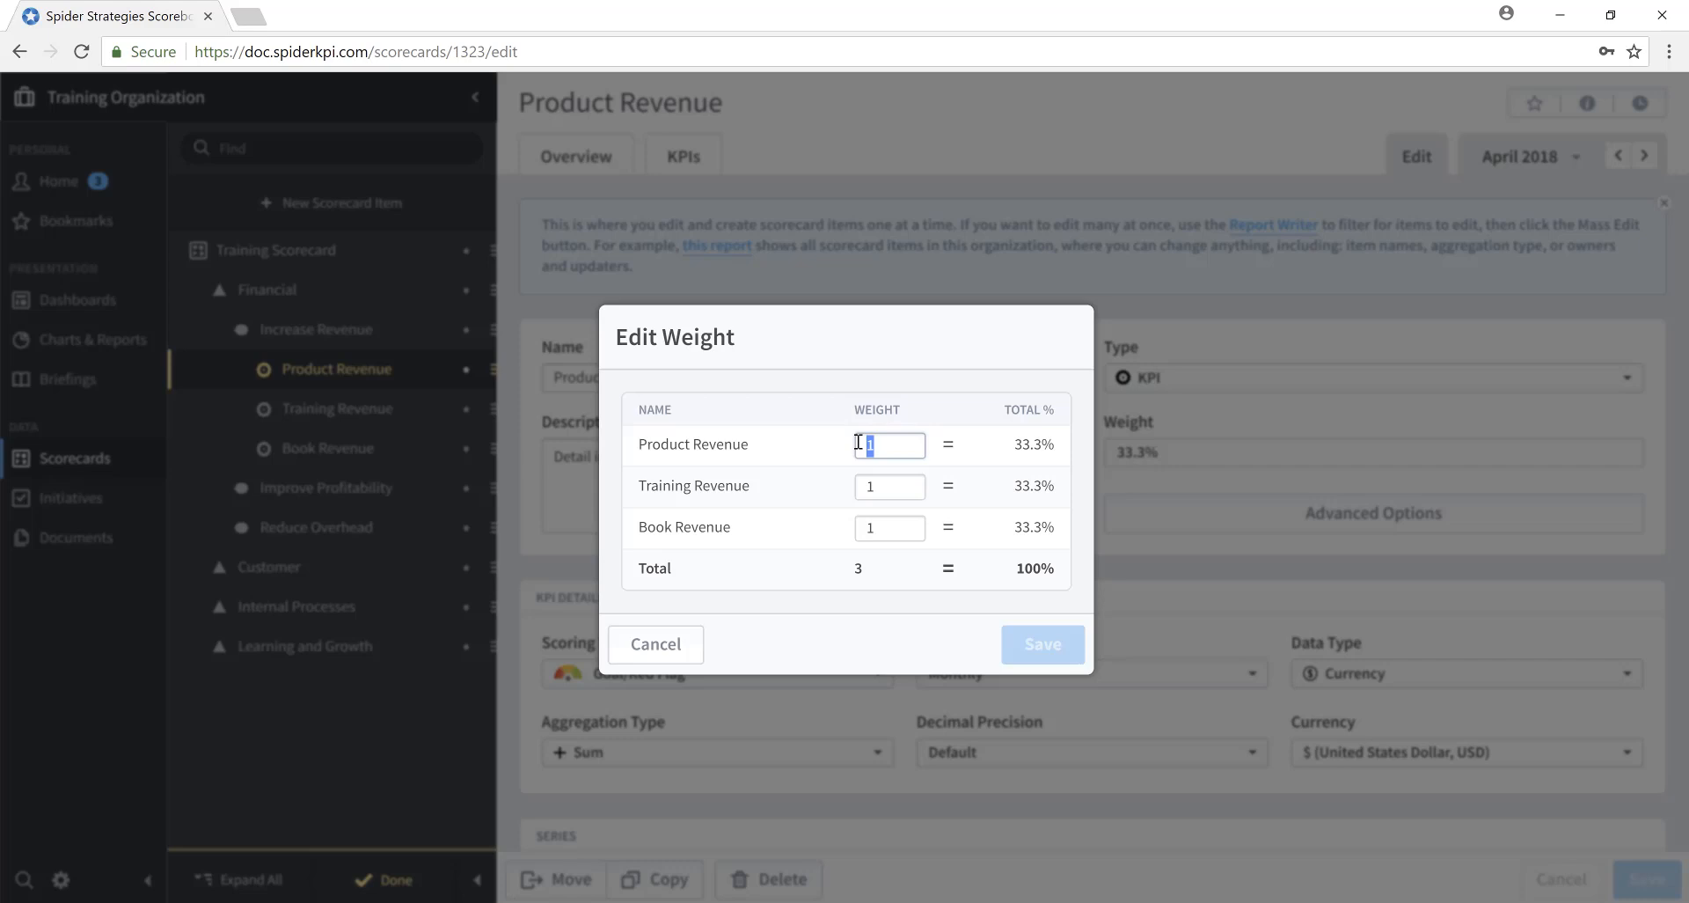
pyautogui.write('2')
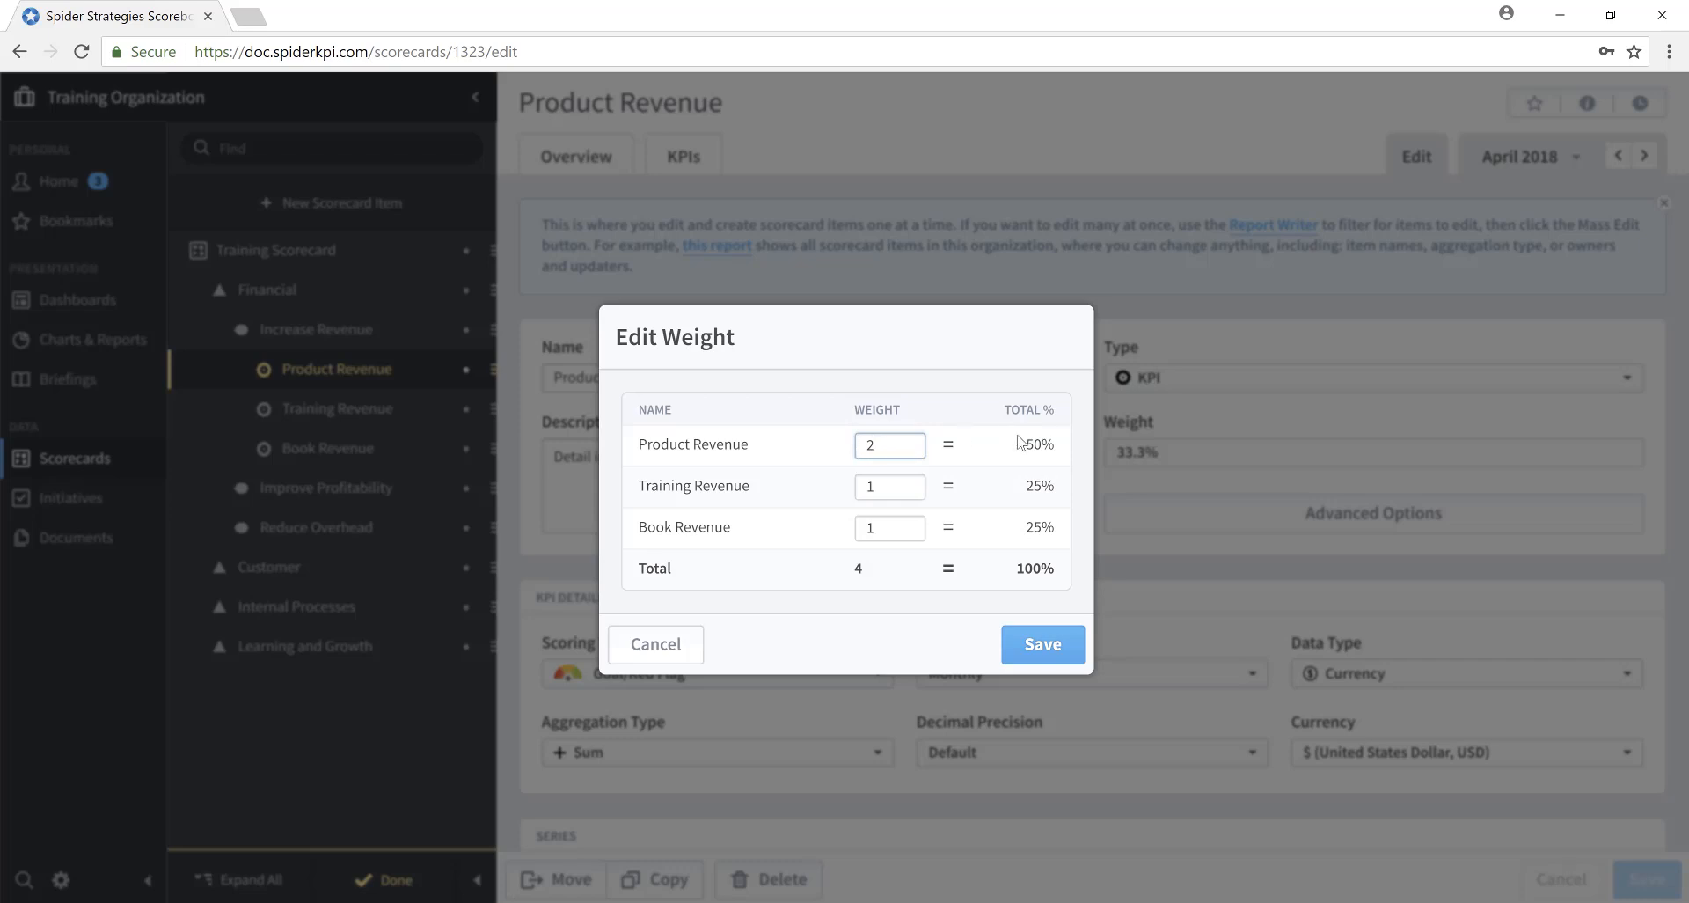
pyautogui.moveTo(1028, 444); pyautogui.dragTo(1056, 444)
# Set the Product Revenue KPI's weight back to 1 and save the weights
pyautogui.click(883, 441)
pyautogui.moveTo(883, 442); pyautogui.dragTo(852, 449)
pyautogui.write('1')
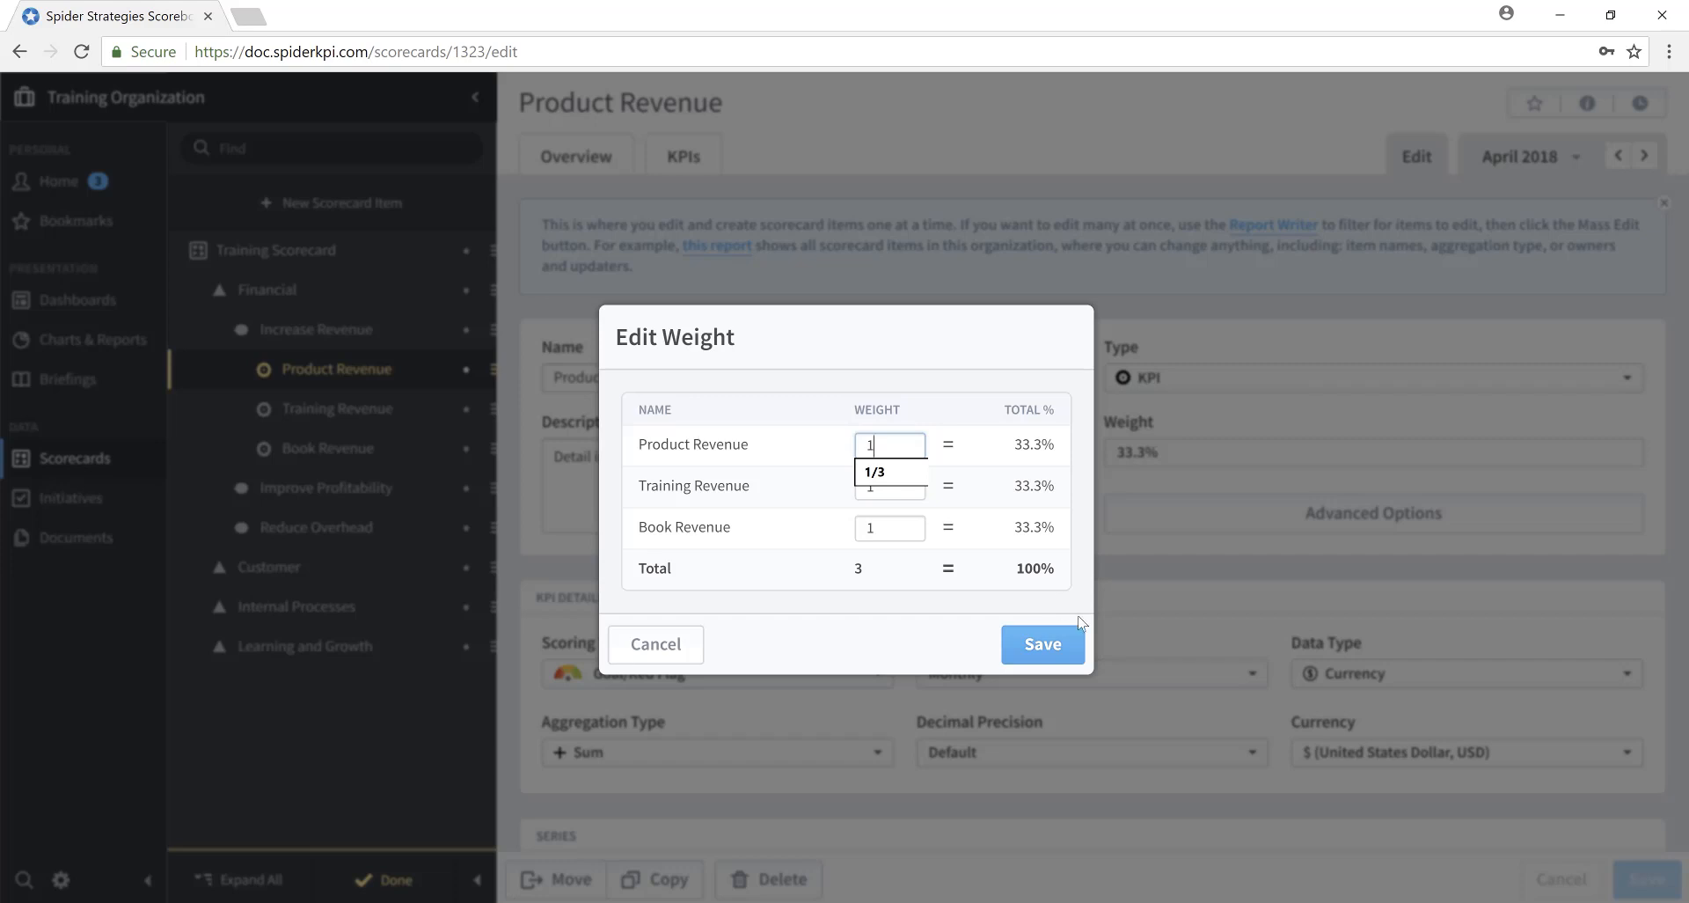
pyautogui.click(1027, 643)
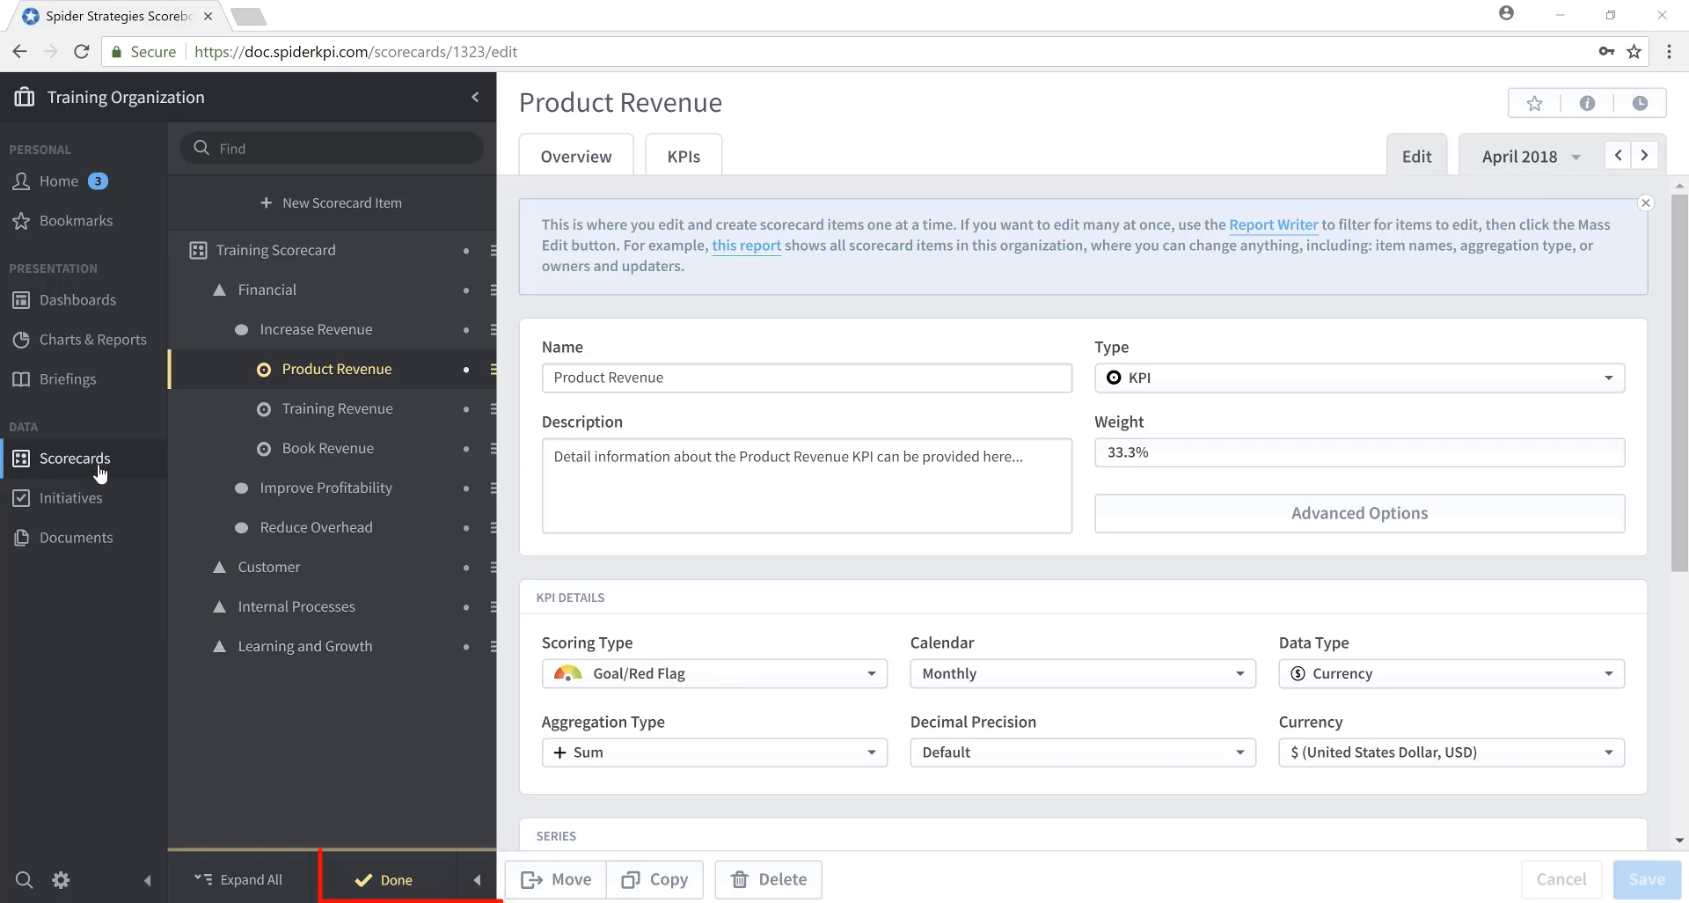
# Finish editing the scorecard structure and save an April 2018 actual value of 475000 for Product Revenue
pyautogui.click(400, 881)
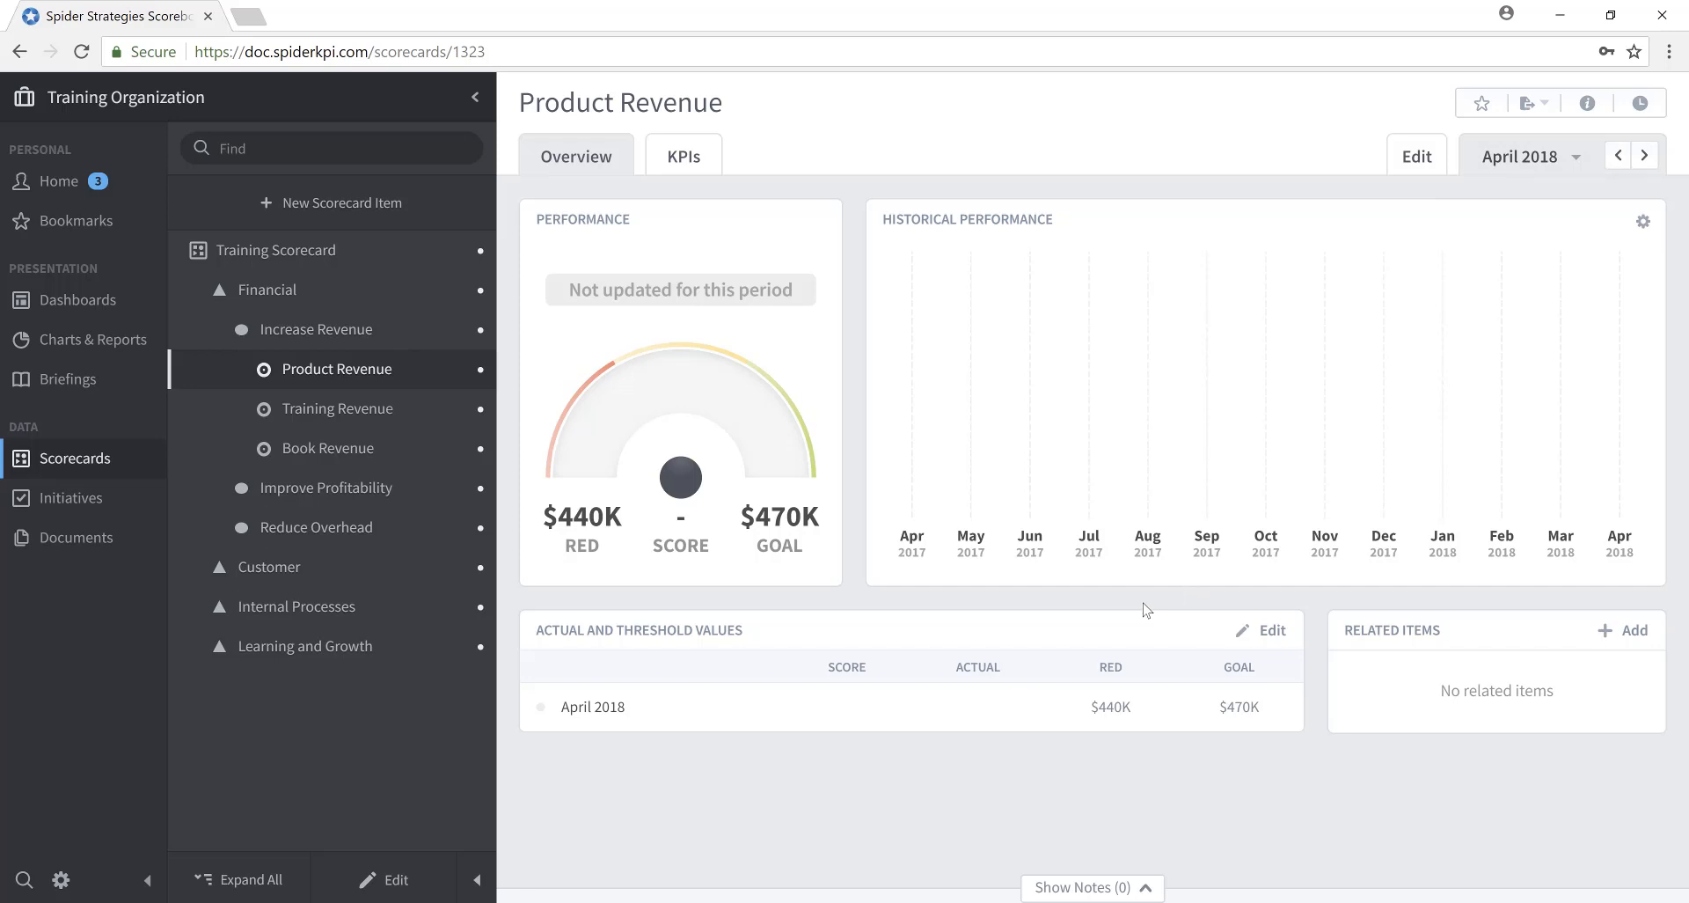
pyautogui.click(1277, 631)
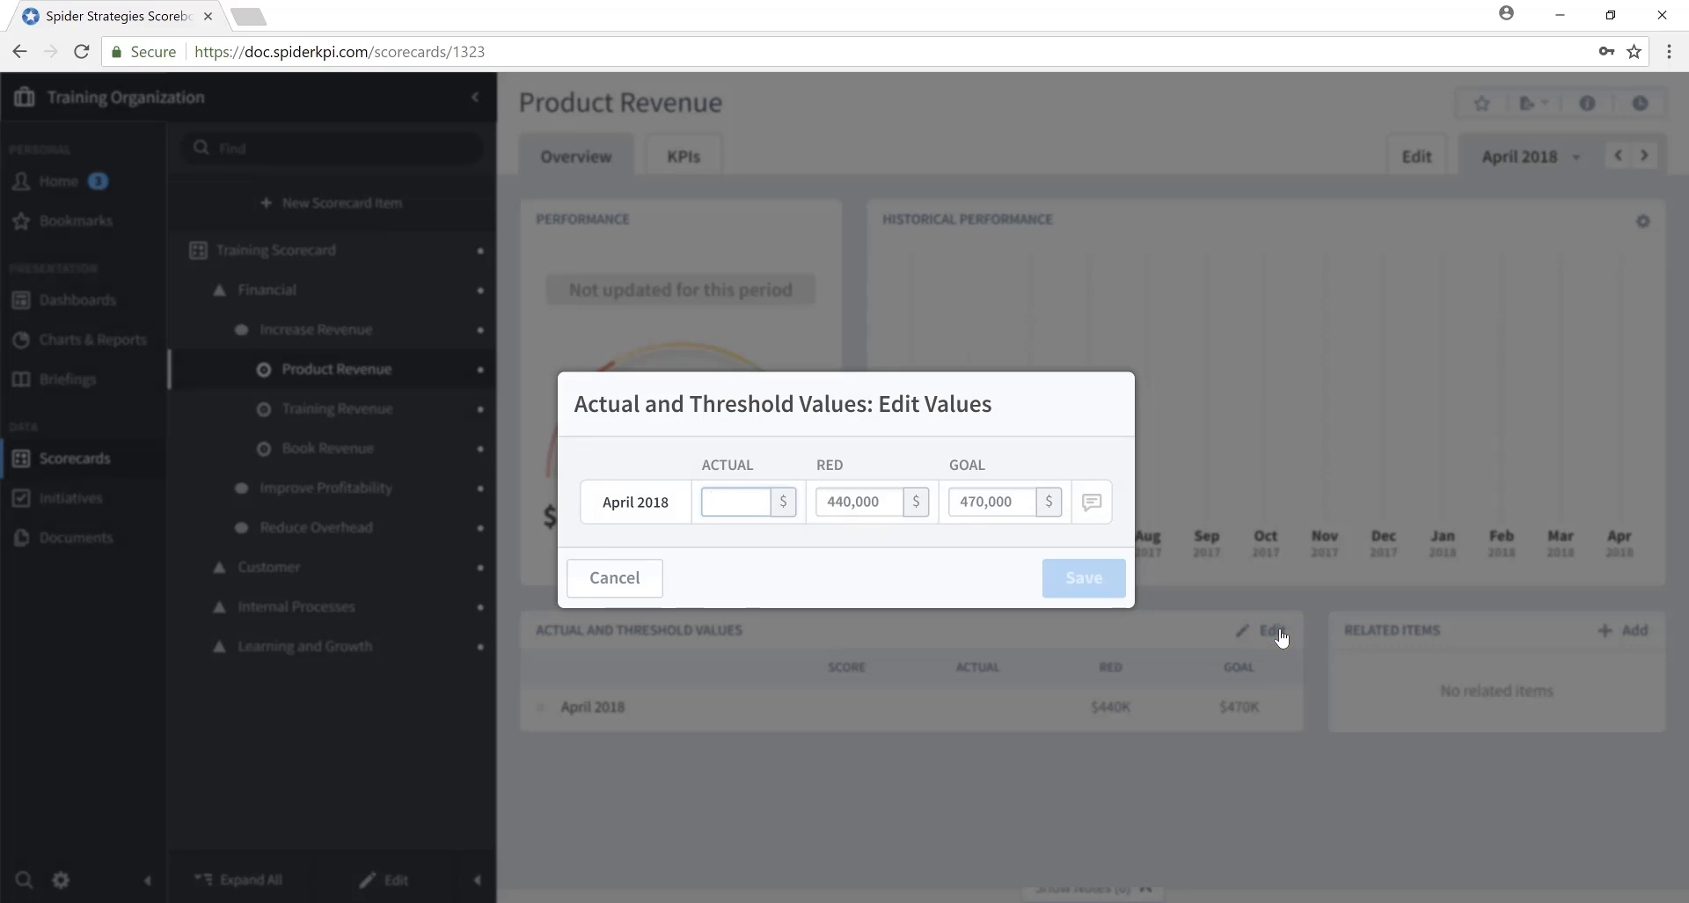
pyautogui.write('47')
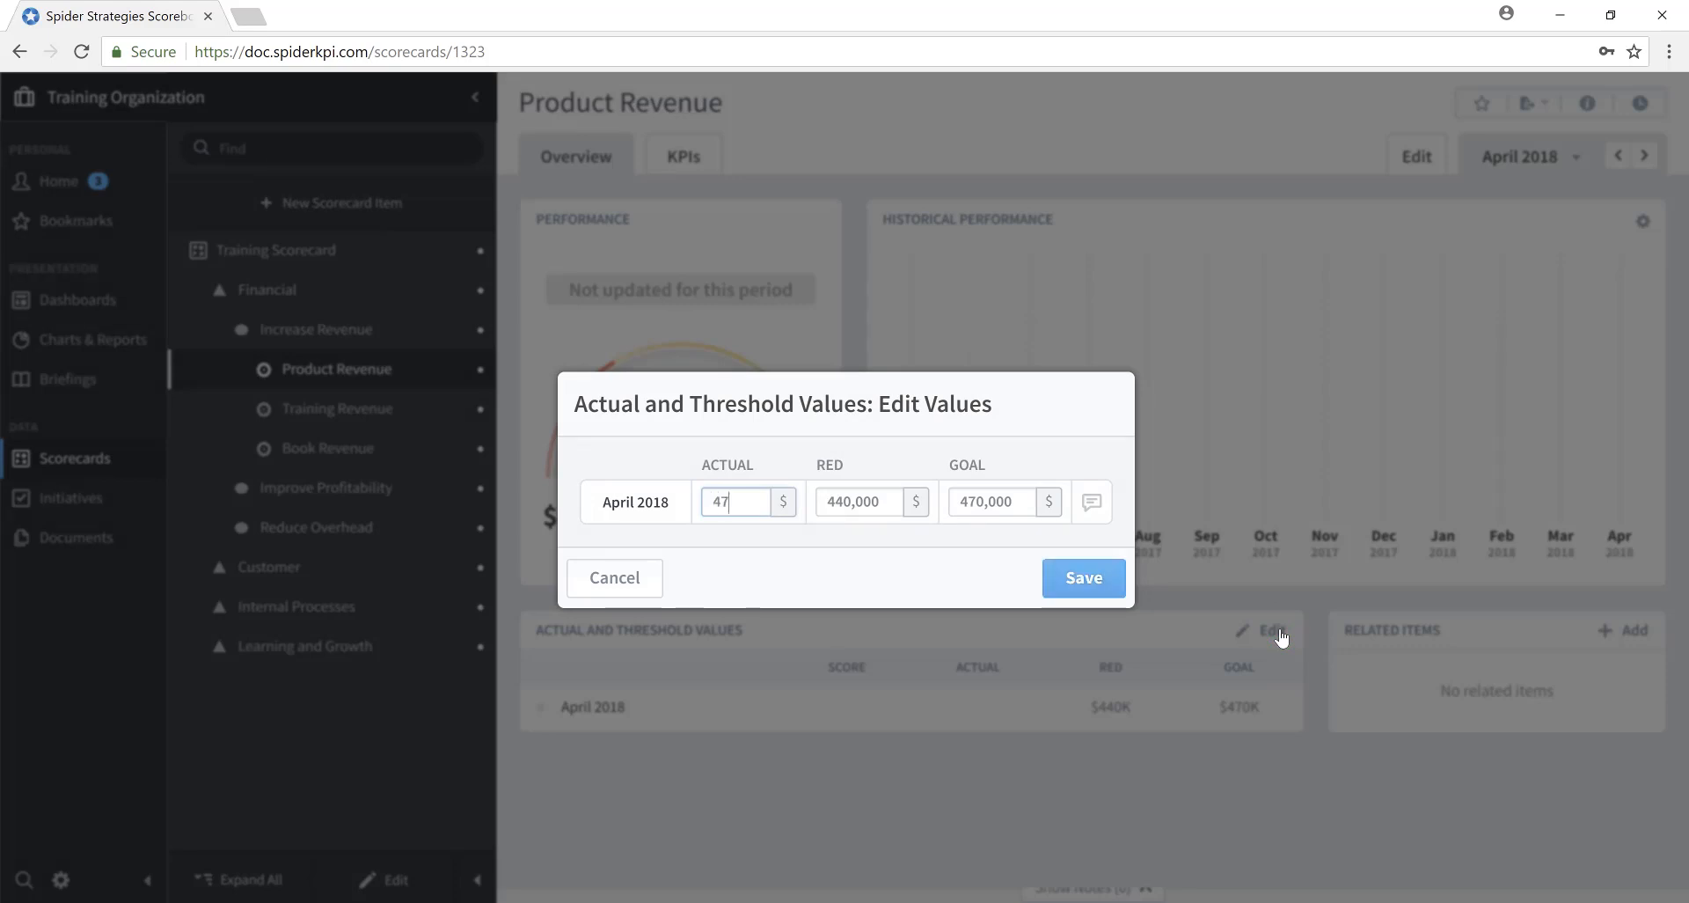
pyautogui.write('5000')
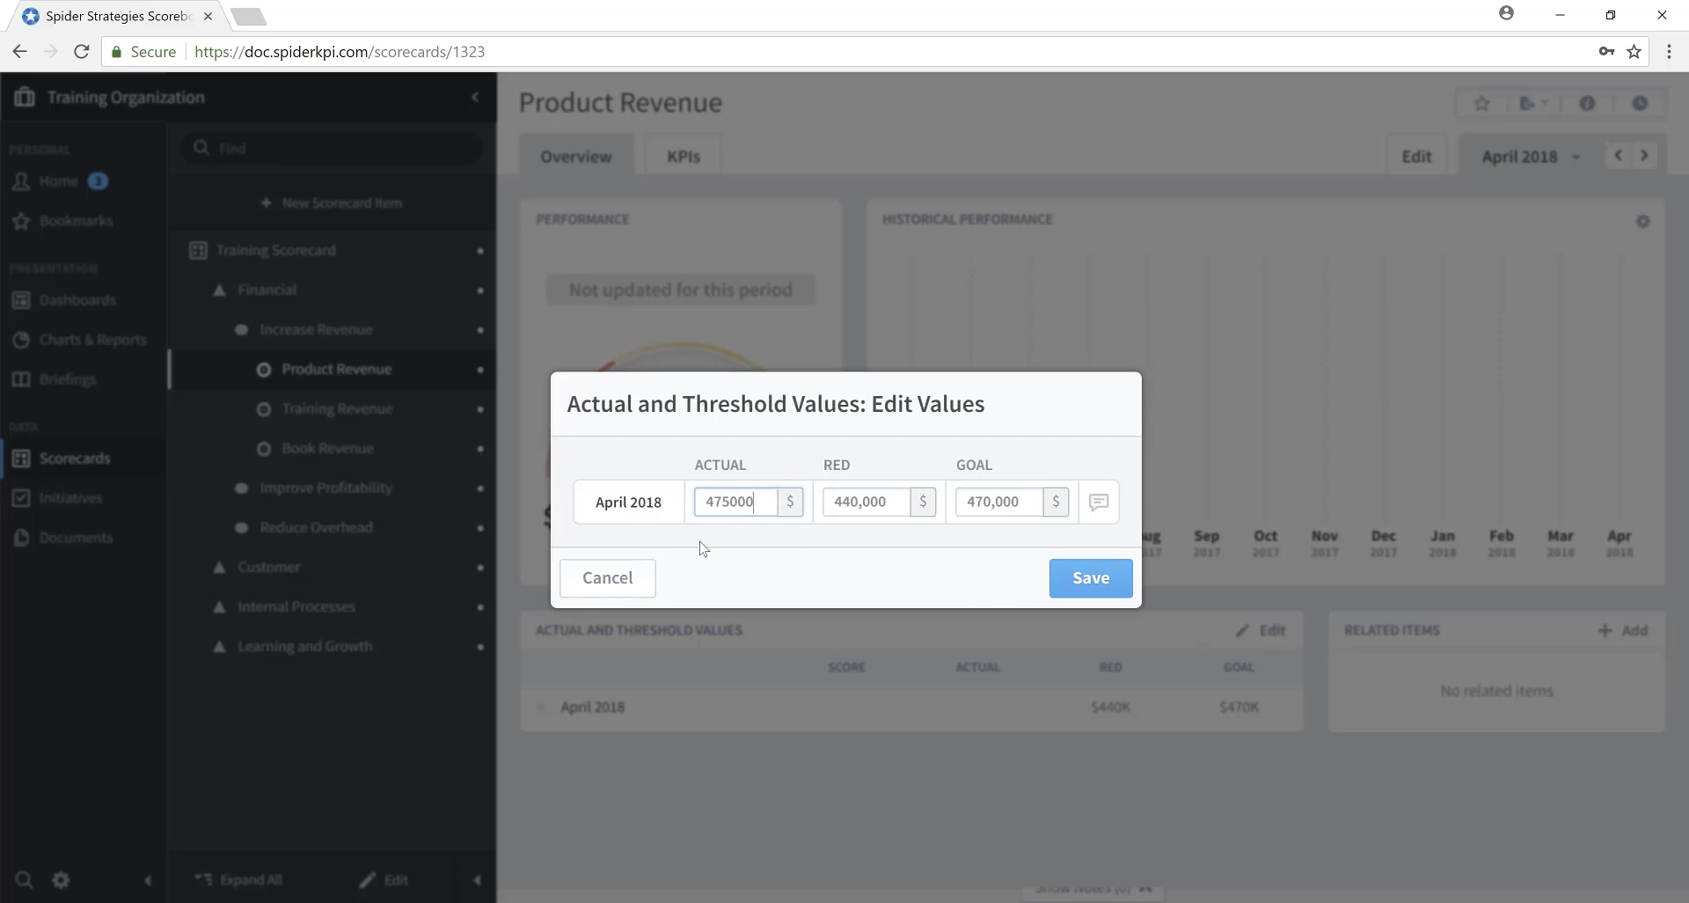
pyautogui.click(1080, 580)
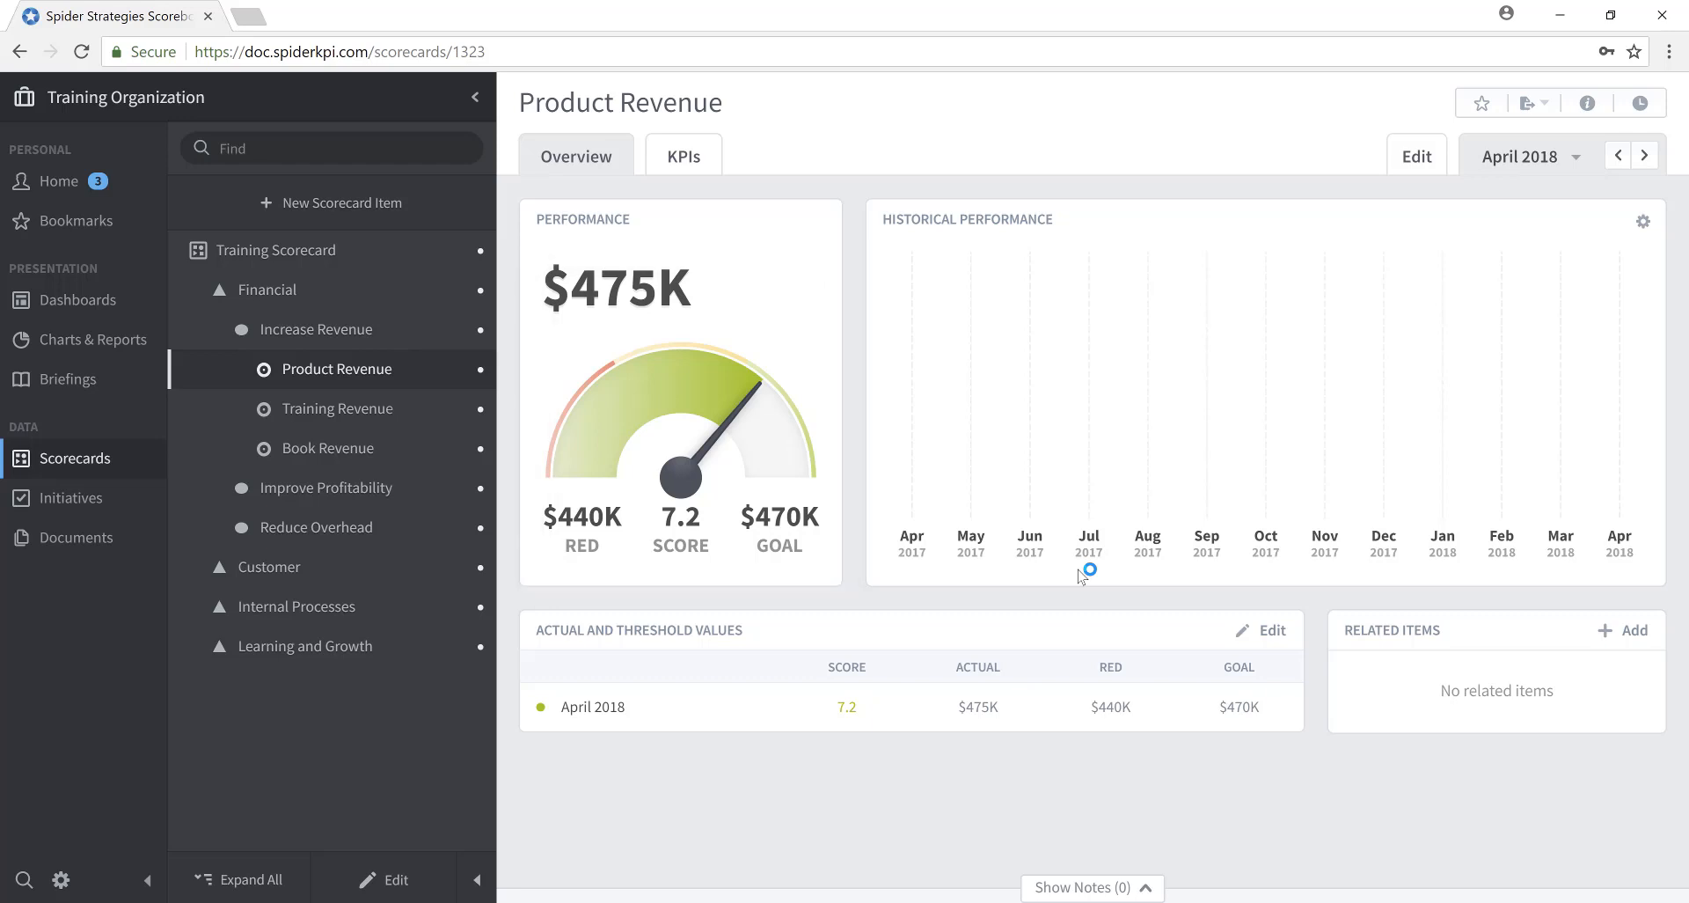
# Open the Training Revenue KPI and show its quarterly results for Quarter 1, 2018
pyautogui.click(316, 417)
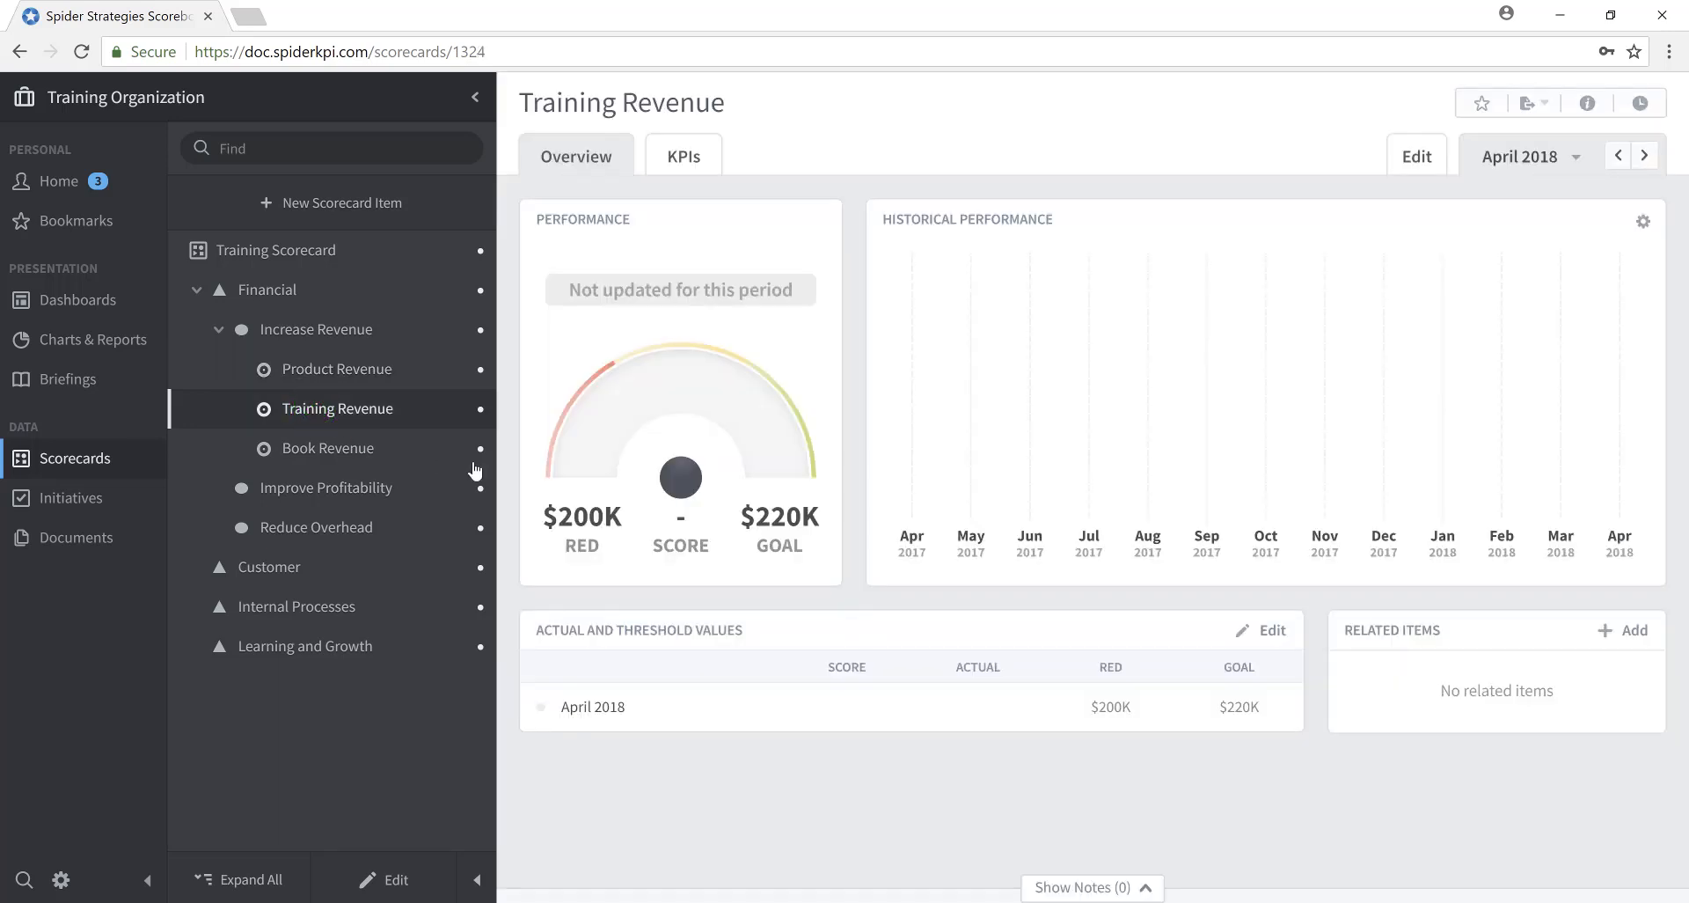
pyautogui.click(1278, 636)
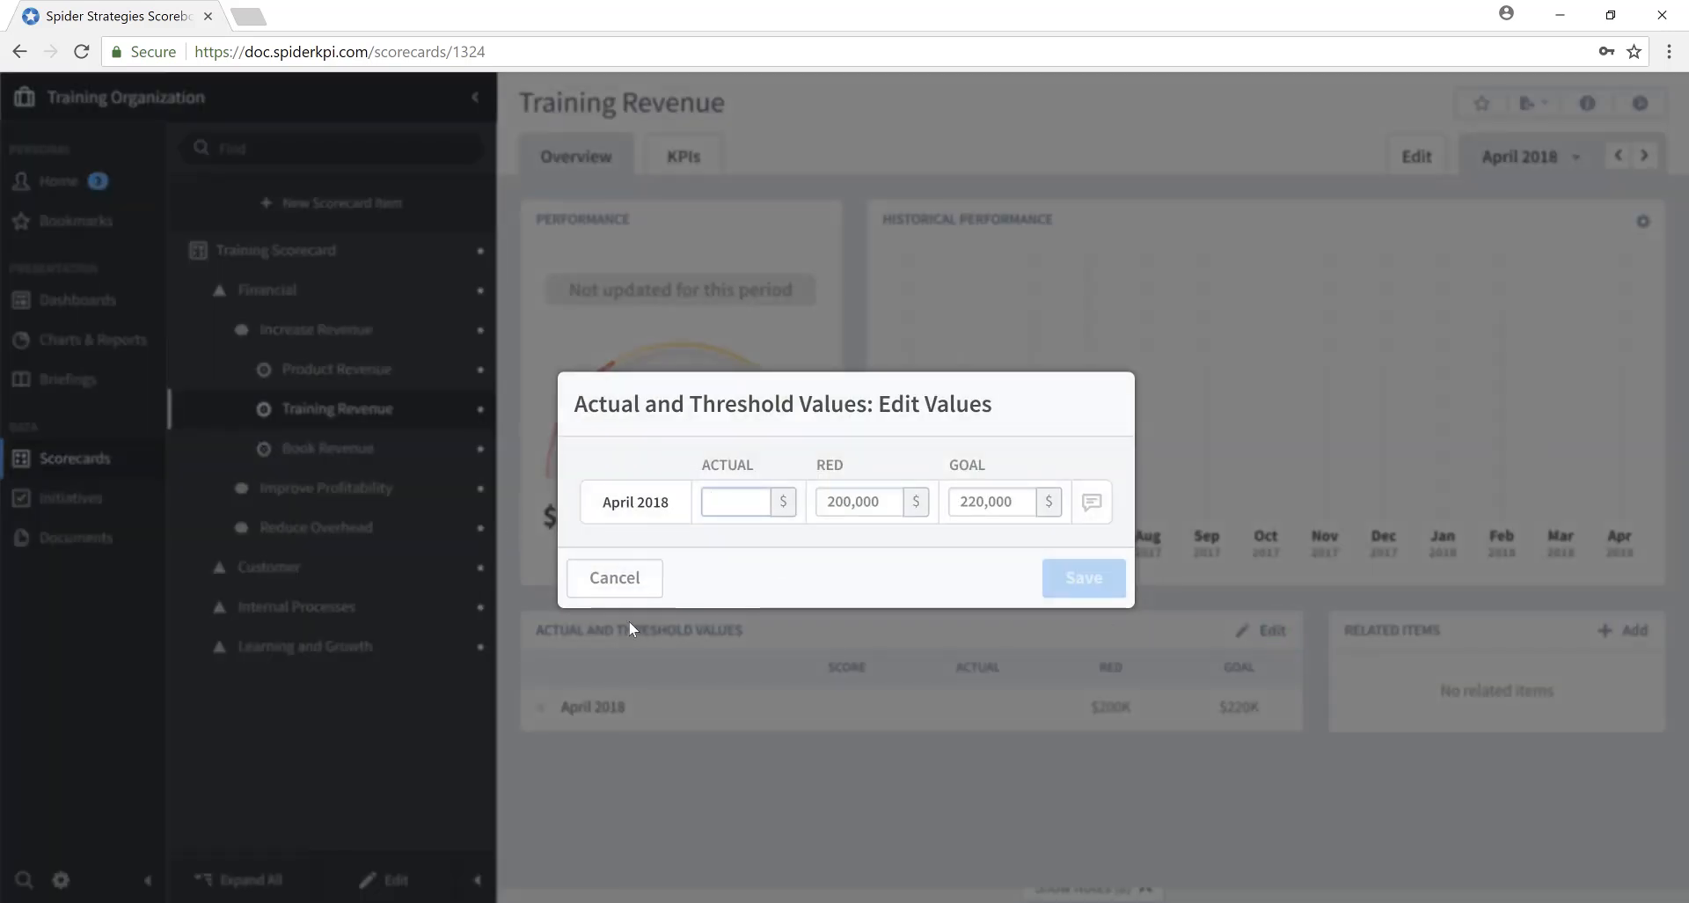
pyautogui.click(615, 580)
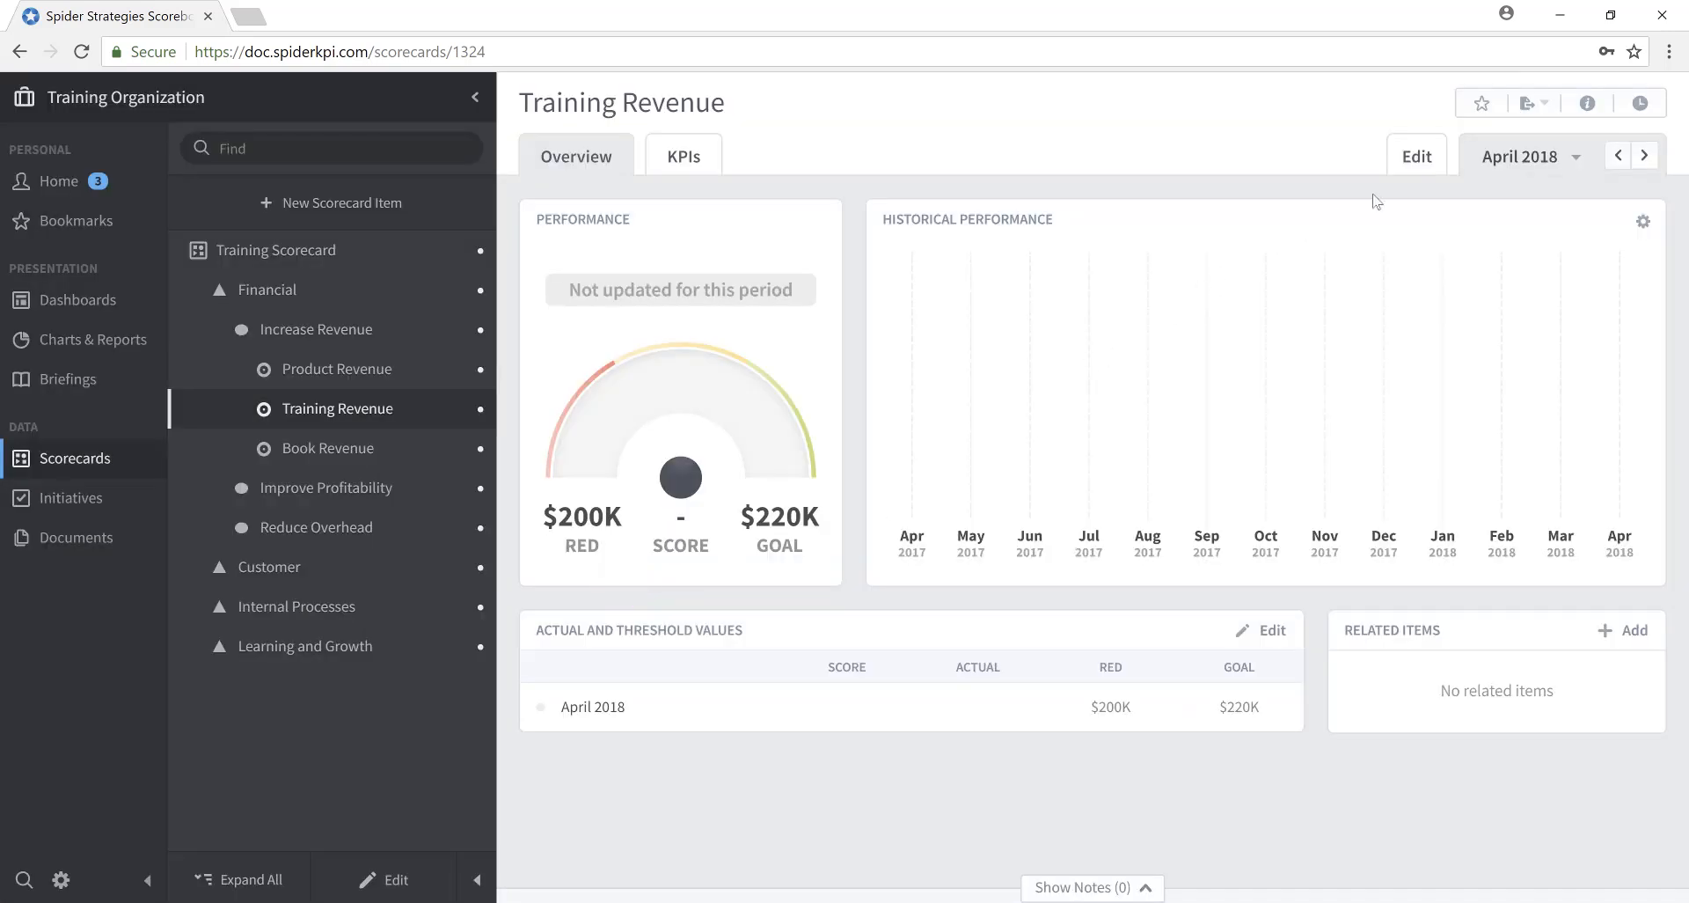
pyautogui.click(1577, 163)
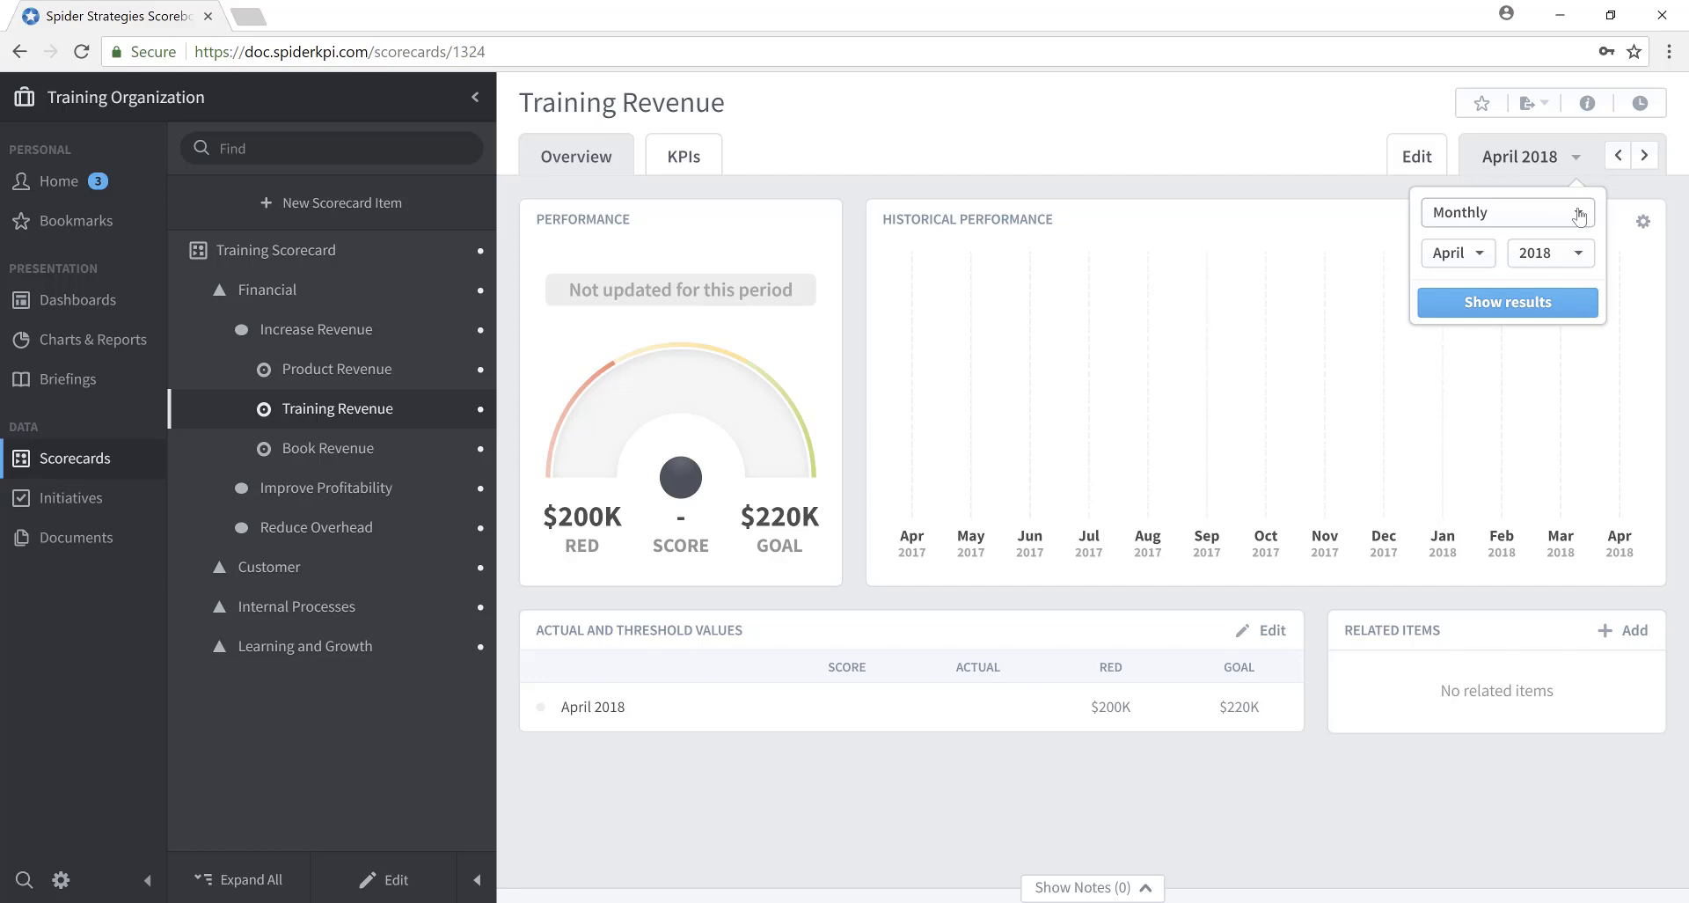
pyautogui.click(1579, 216)
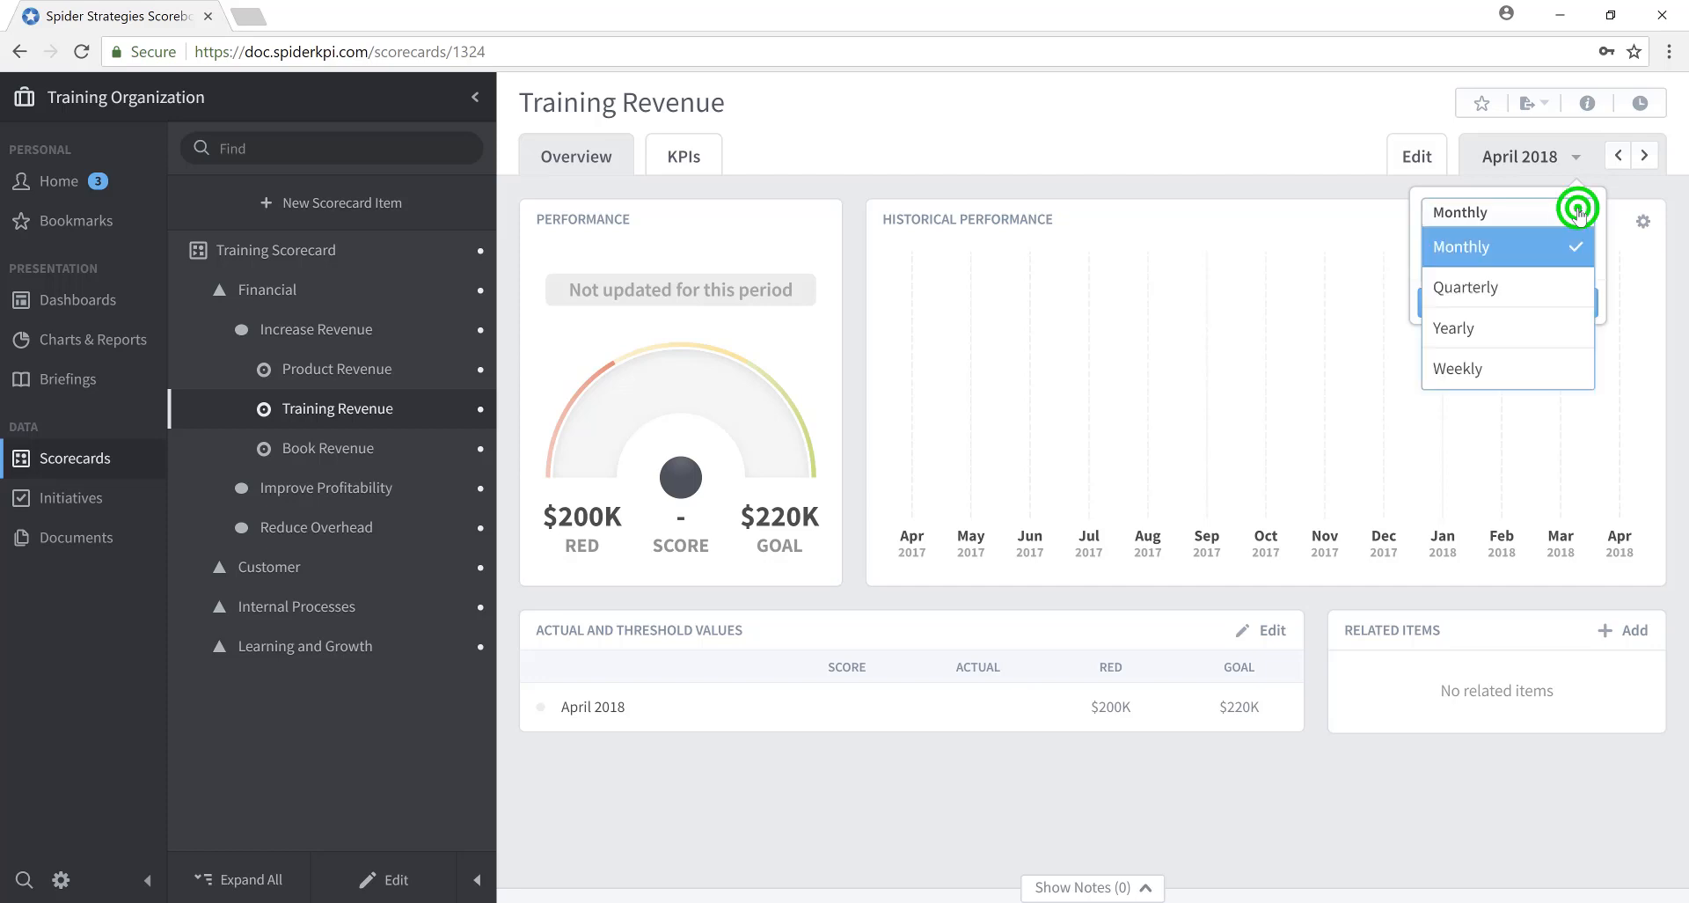
pyautogui.click(1513, 294)
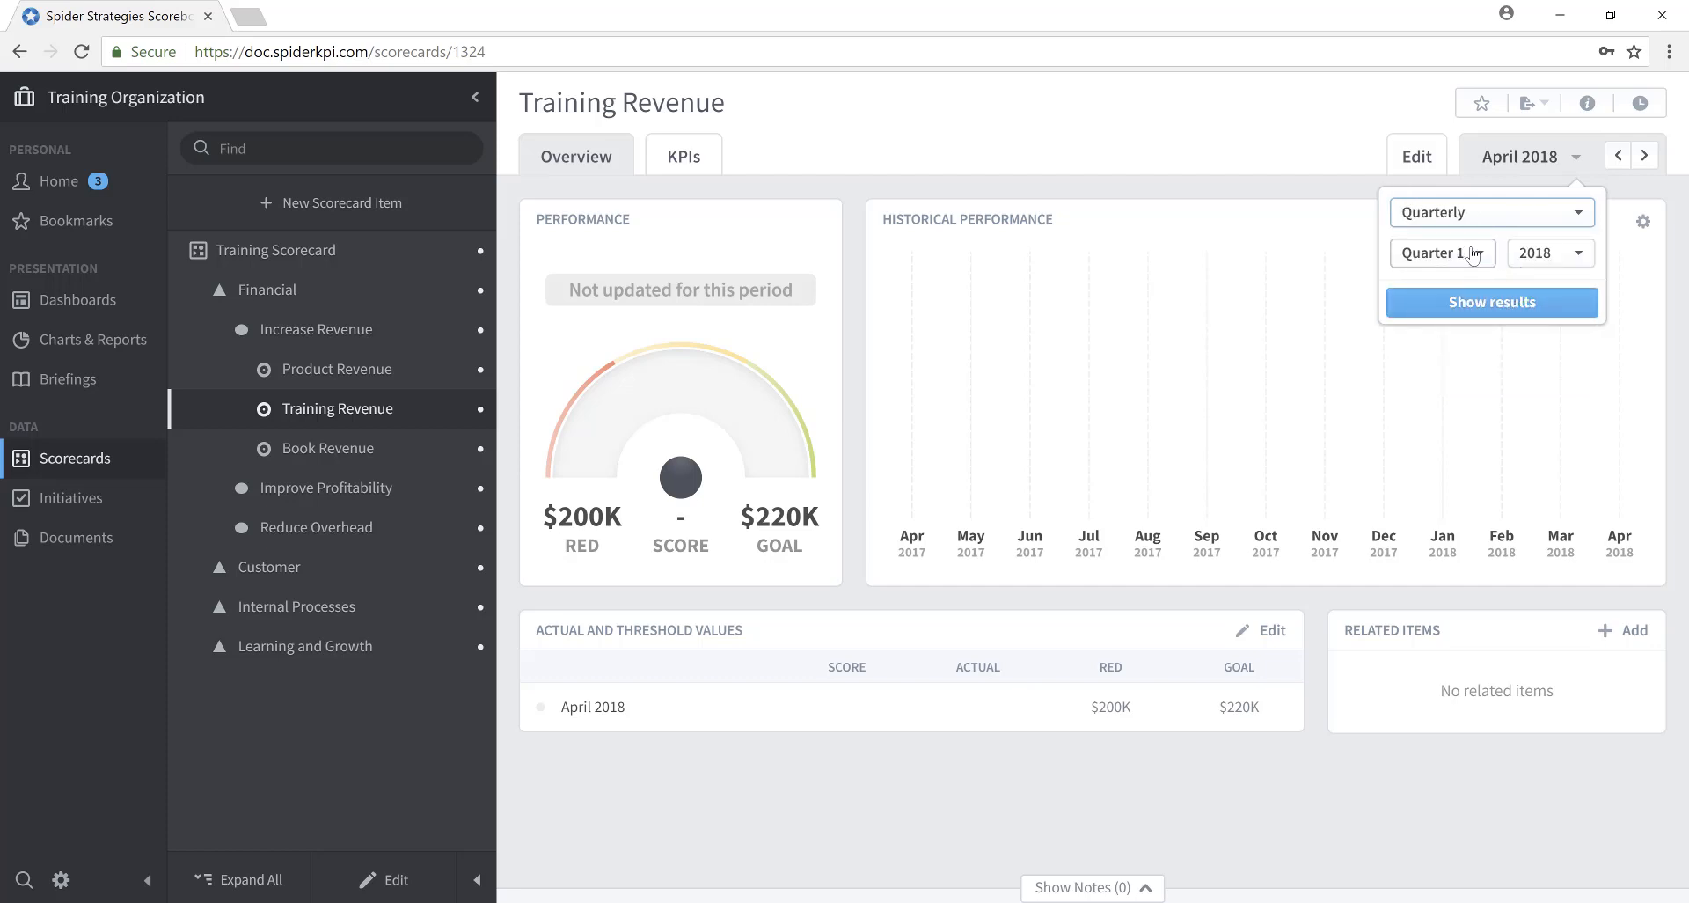
pyautogui.click(1491, 303)
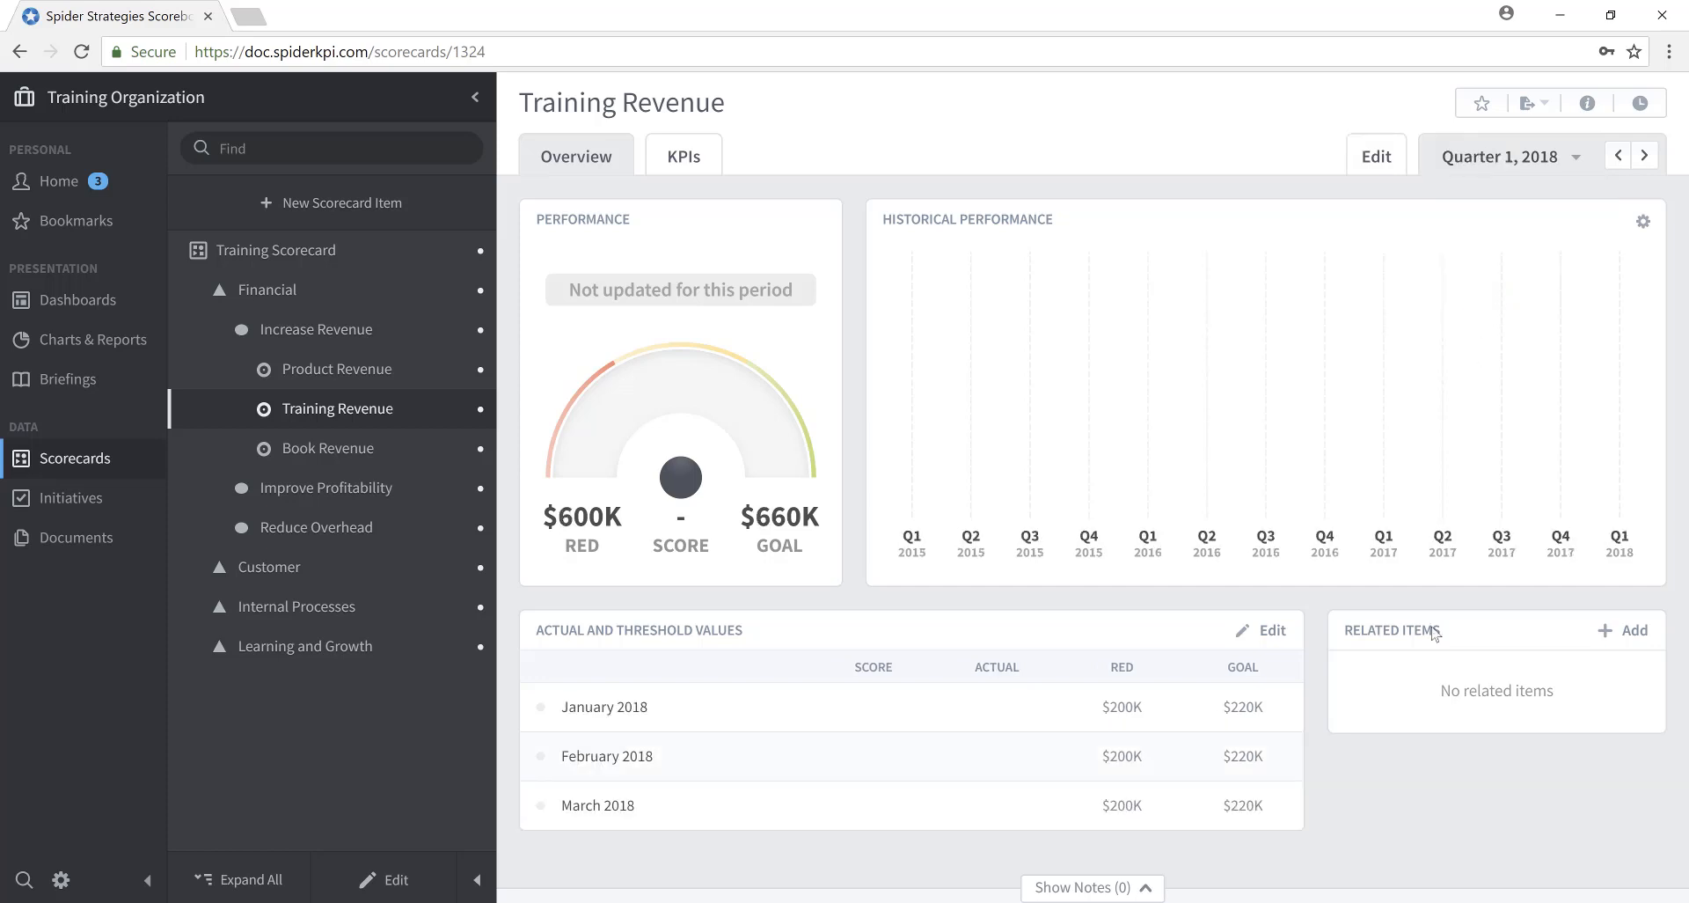
# Save Training Revenue actual values of 210000 for January, 230000 for February and 190000 for March 2018
pyautogui.click(1273, 634)
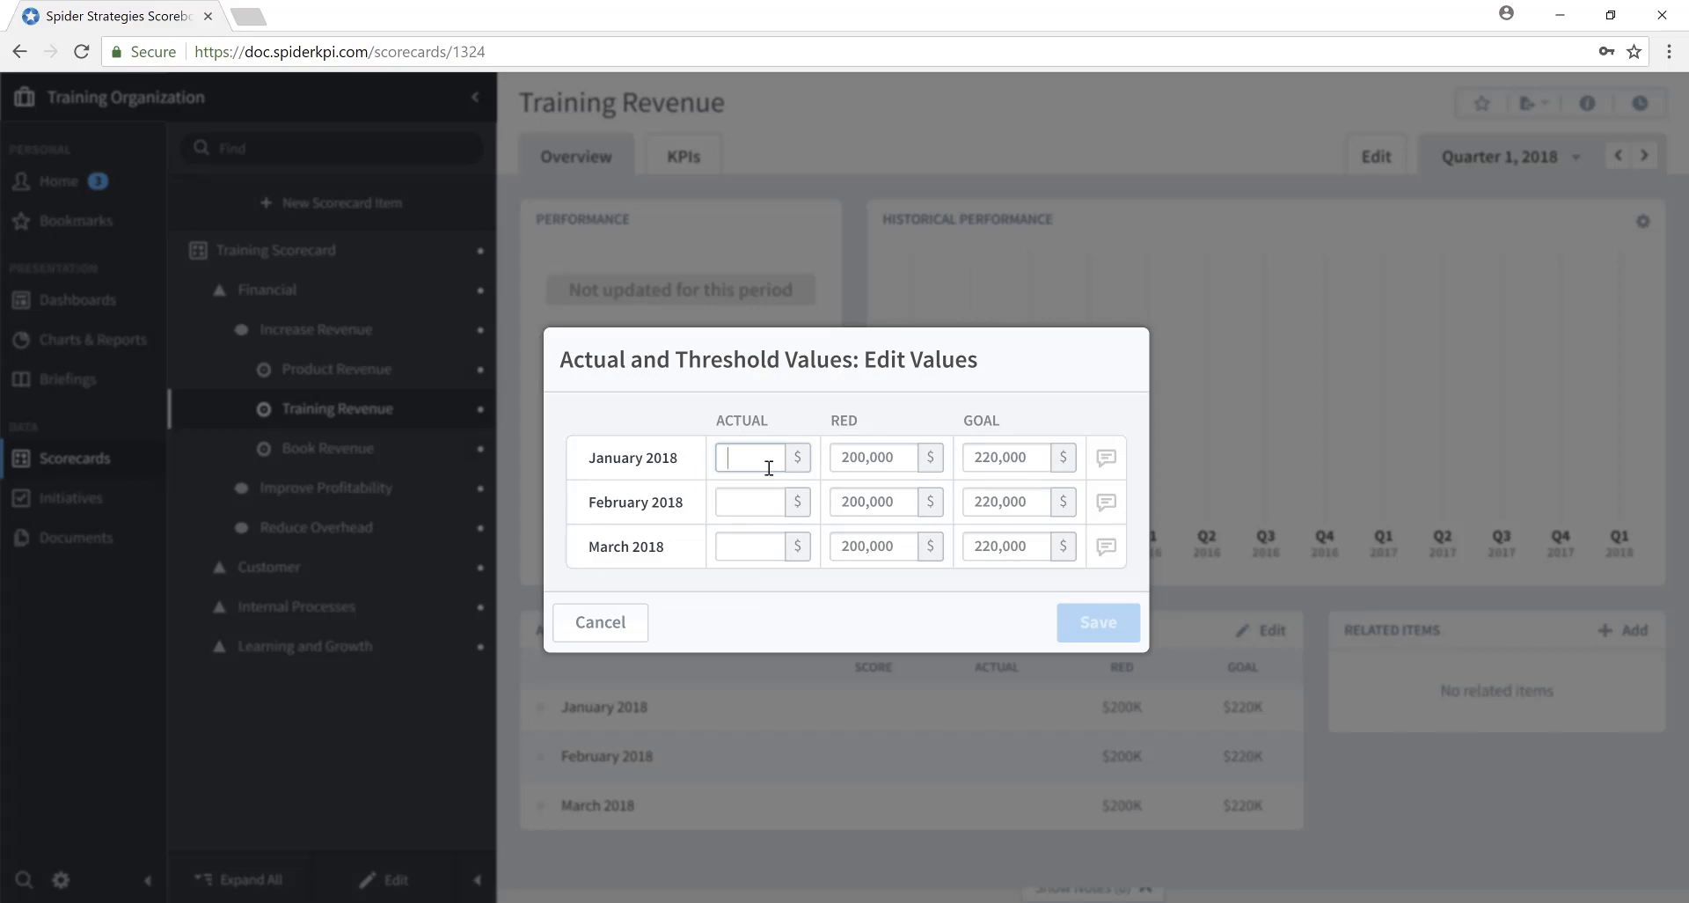
pyautogui.write('210')
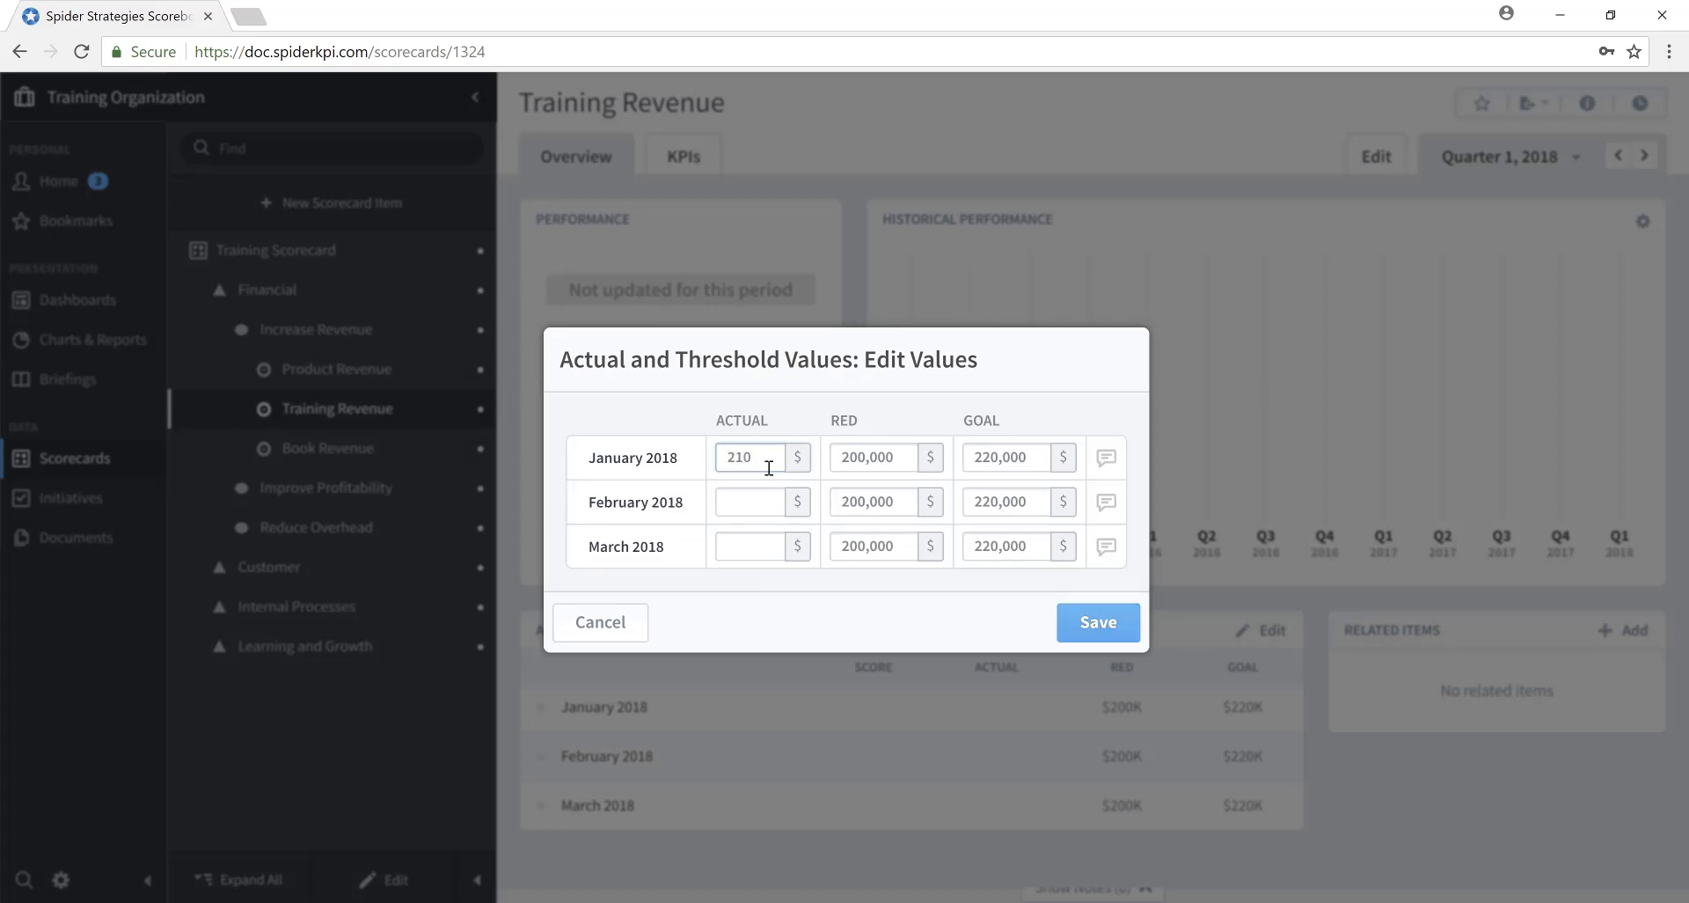
pyautogui.write('000')
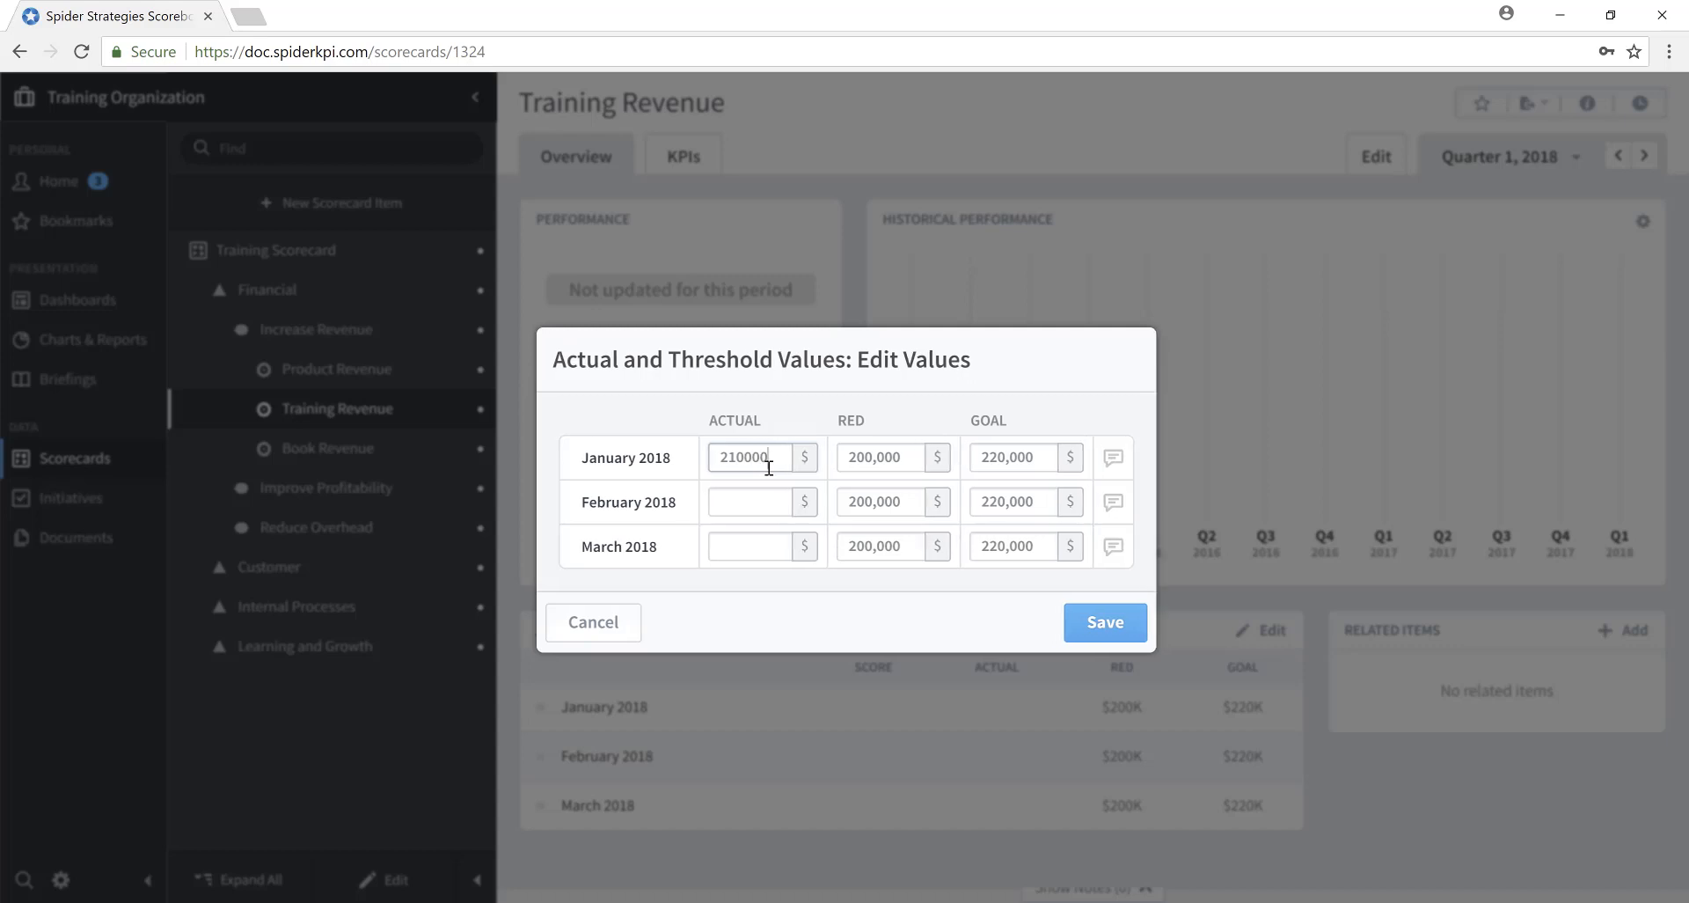
pyautogui.click(749, 505)
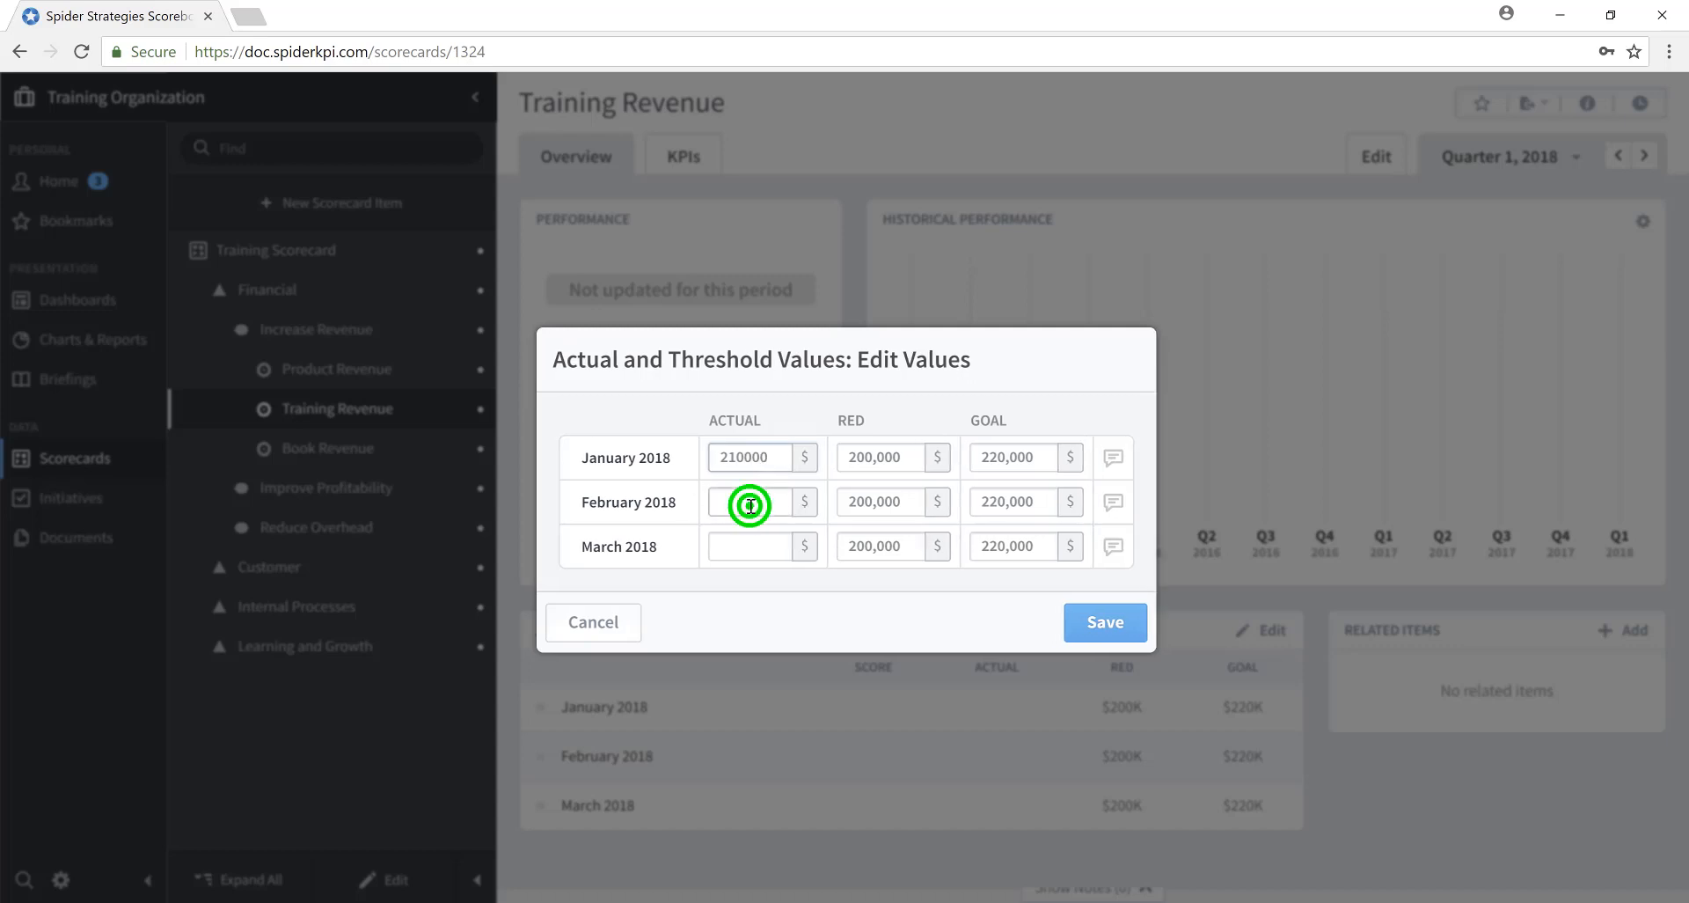
pyautogui.write('230000')
pyautogui.click(722, 547)
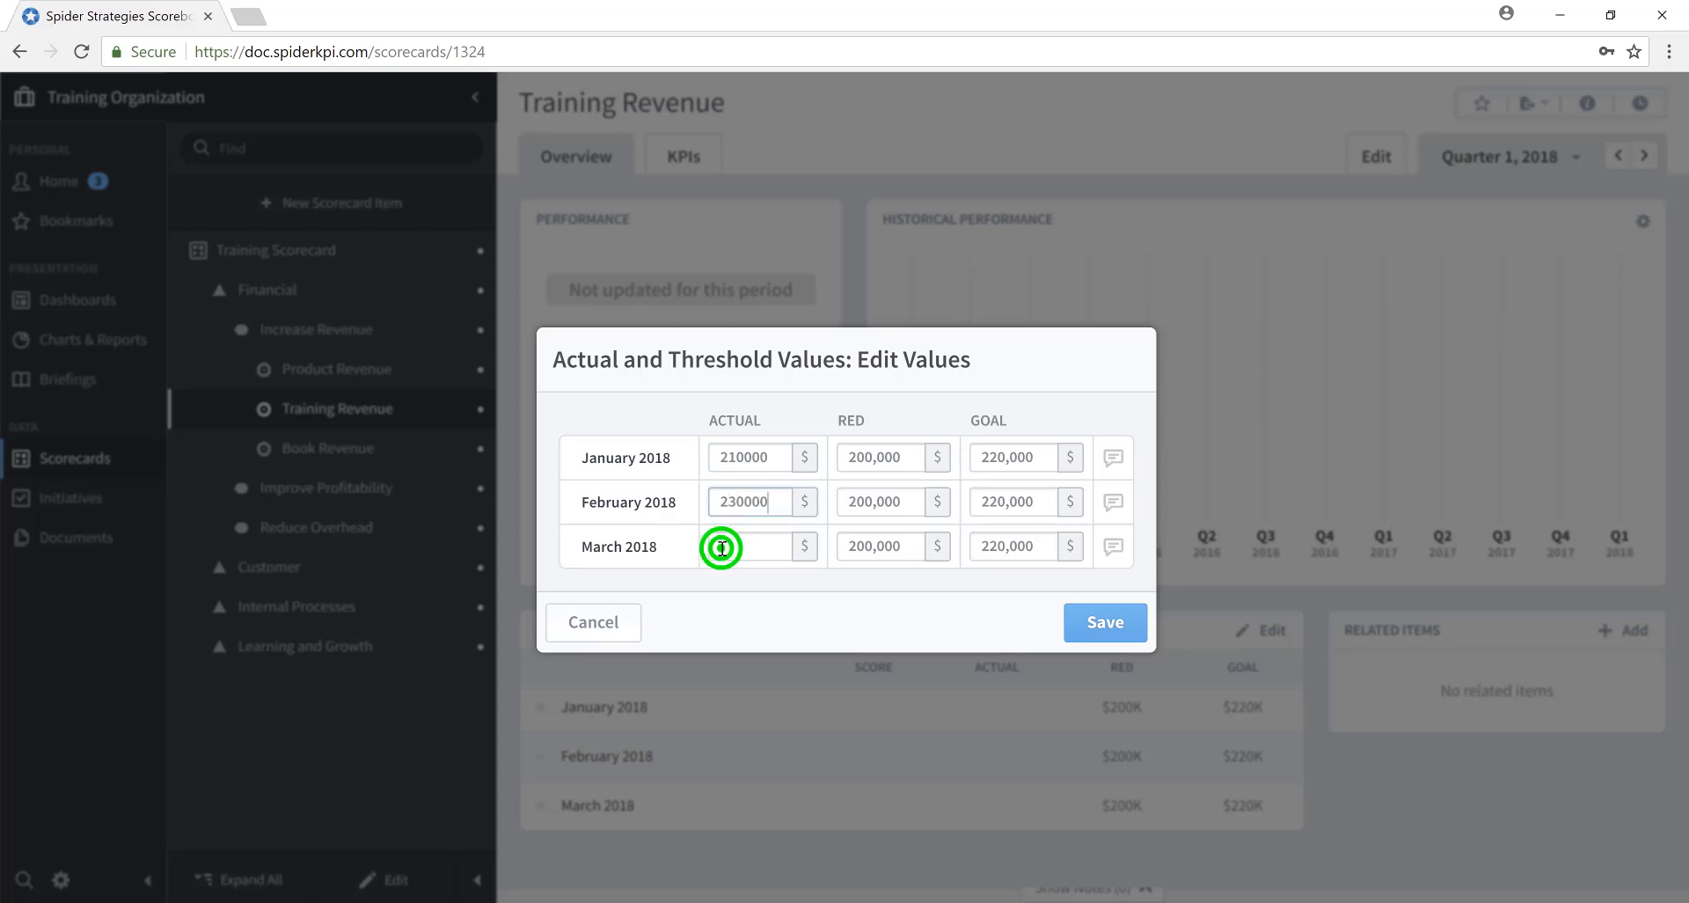
pyautogui.write('190000')
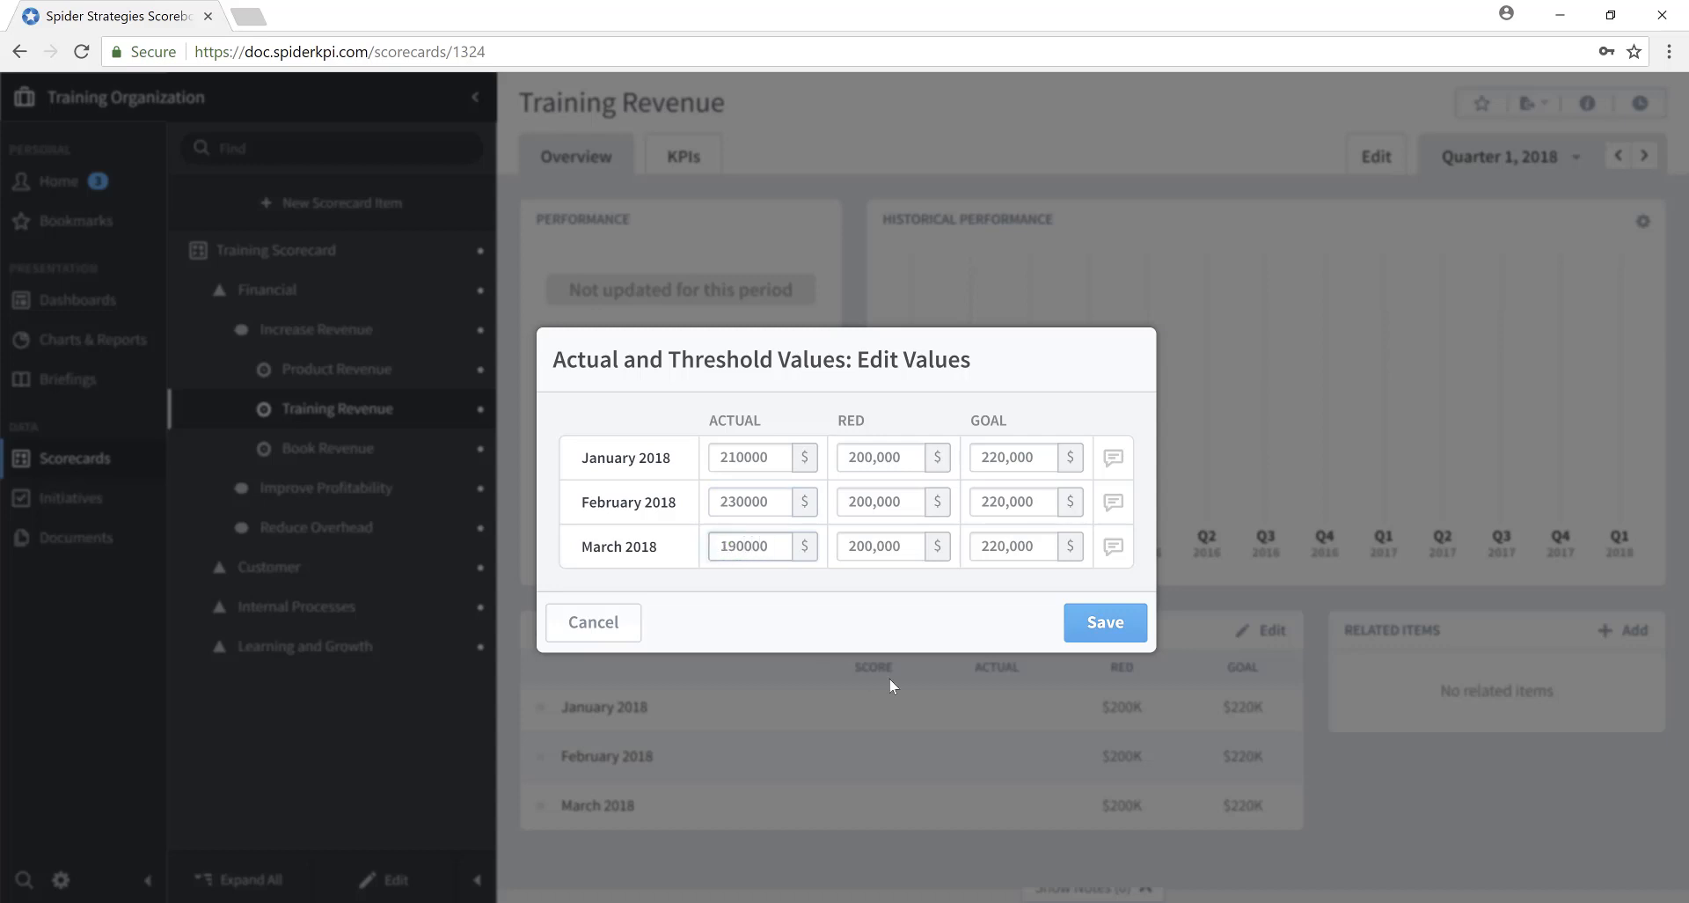
pyautogui.click(1115, 620)
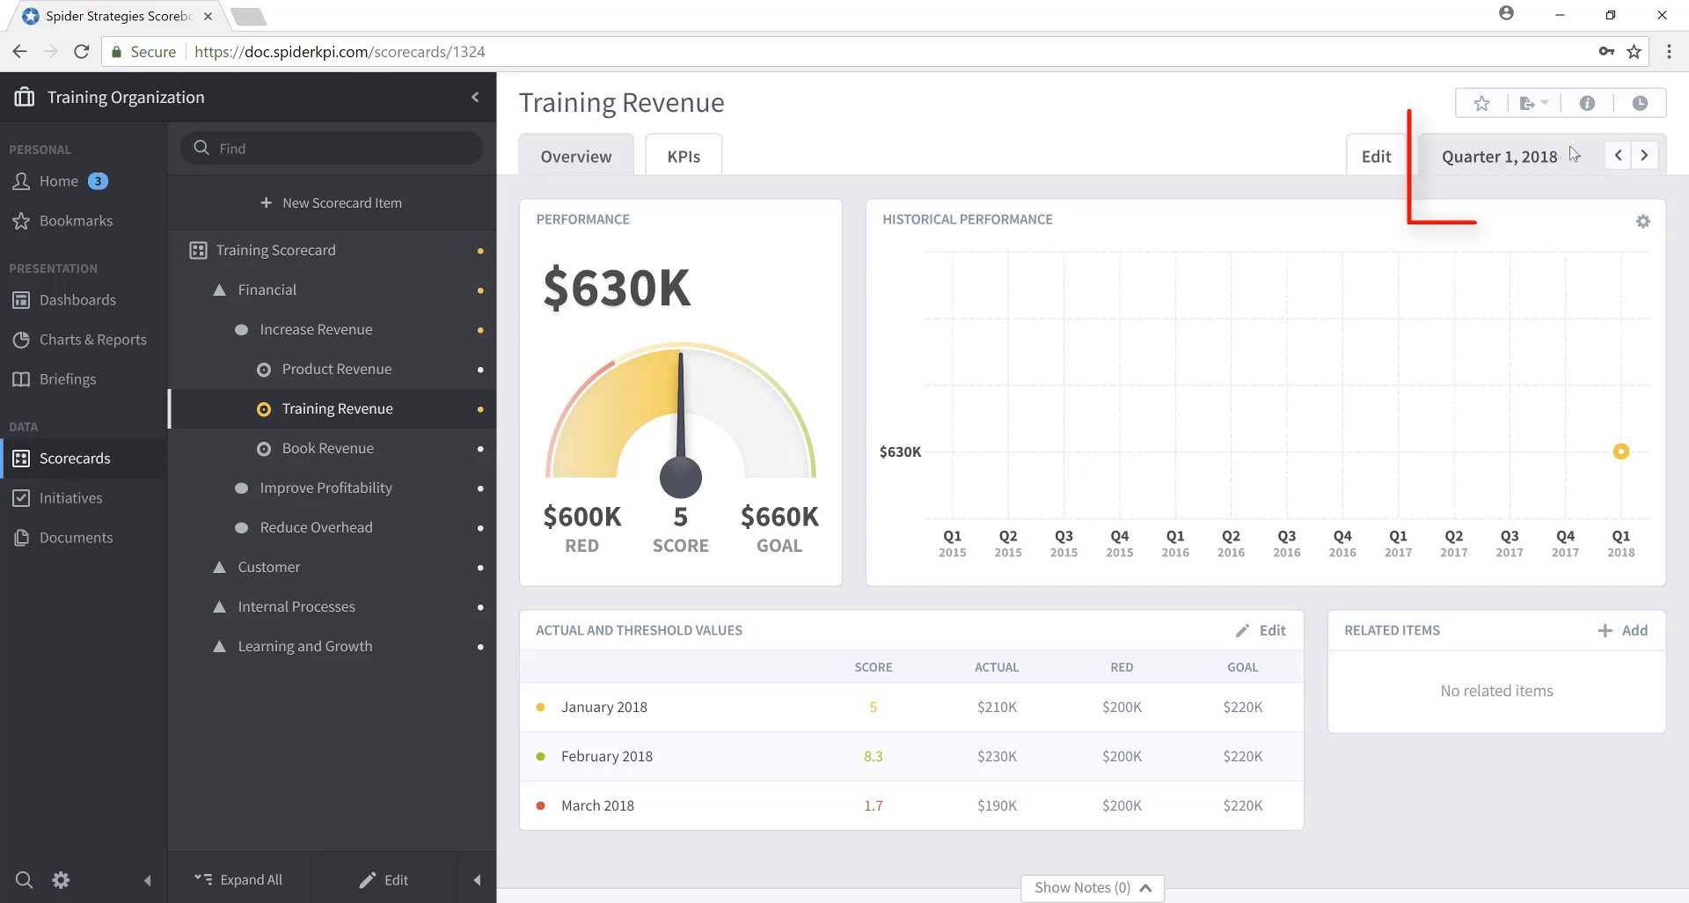
# Review Training Revenue's performance month by month from January to March 2018
pyautogui.click(1575, 157)
pyautogui.click(1570, 209)
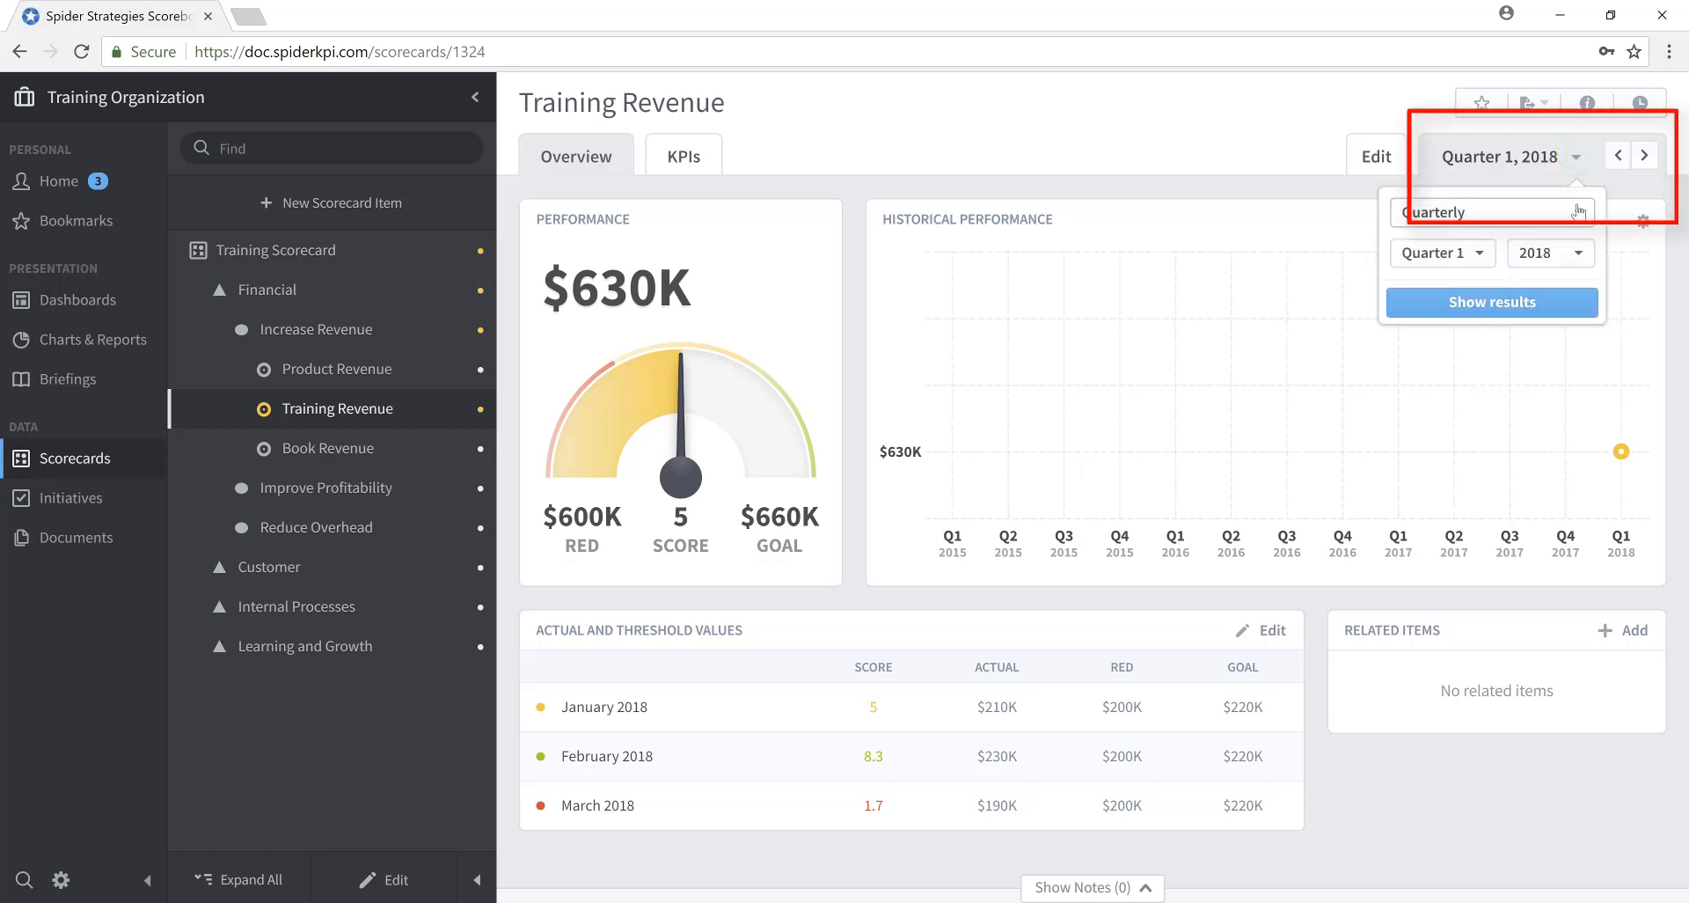
pyautogui.click(1483, 249)
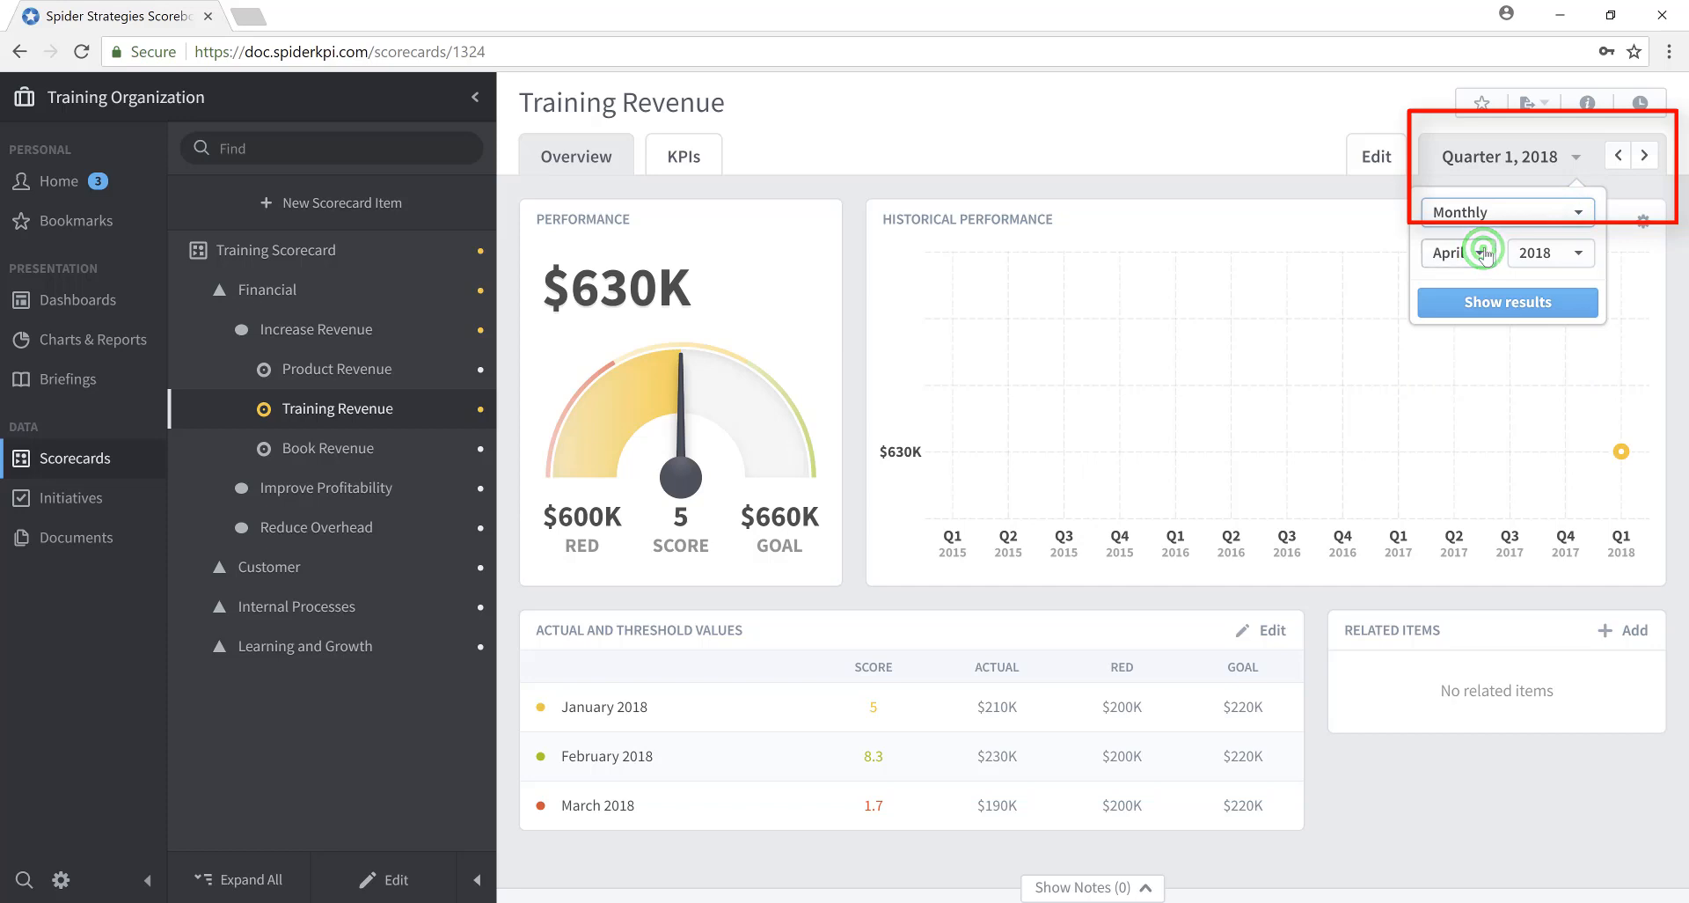
pyautogui.click(1484, 251)
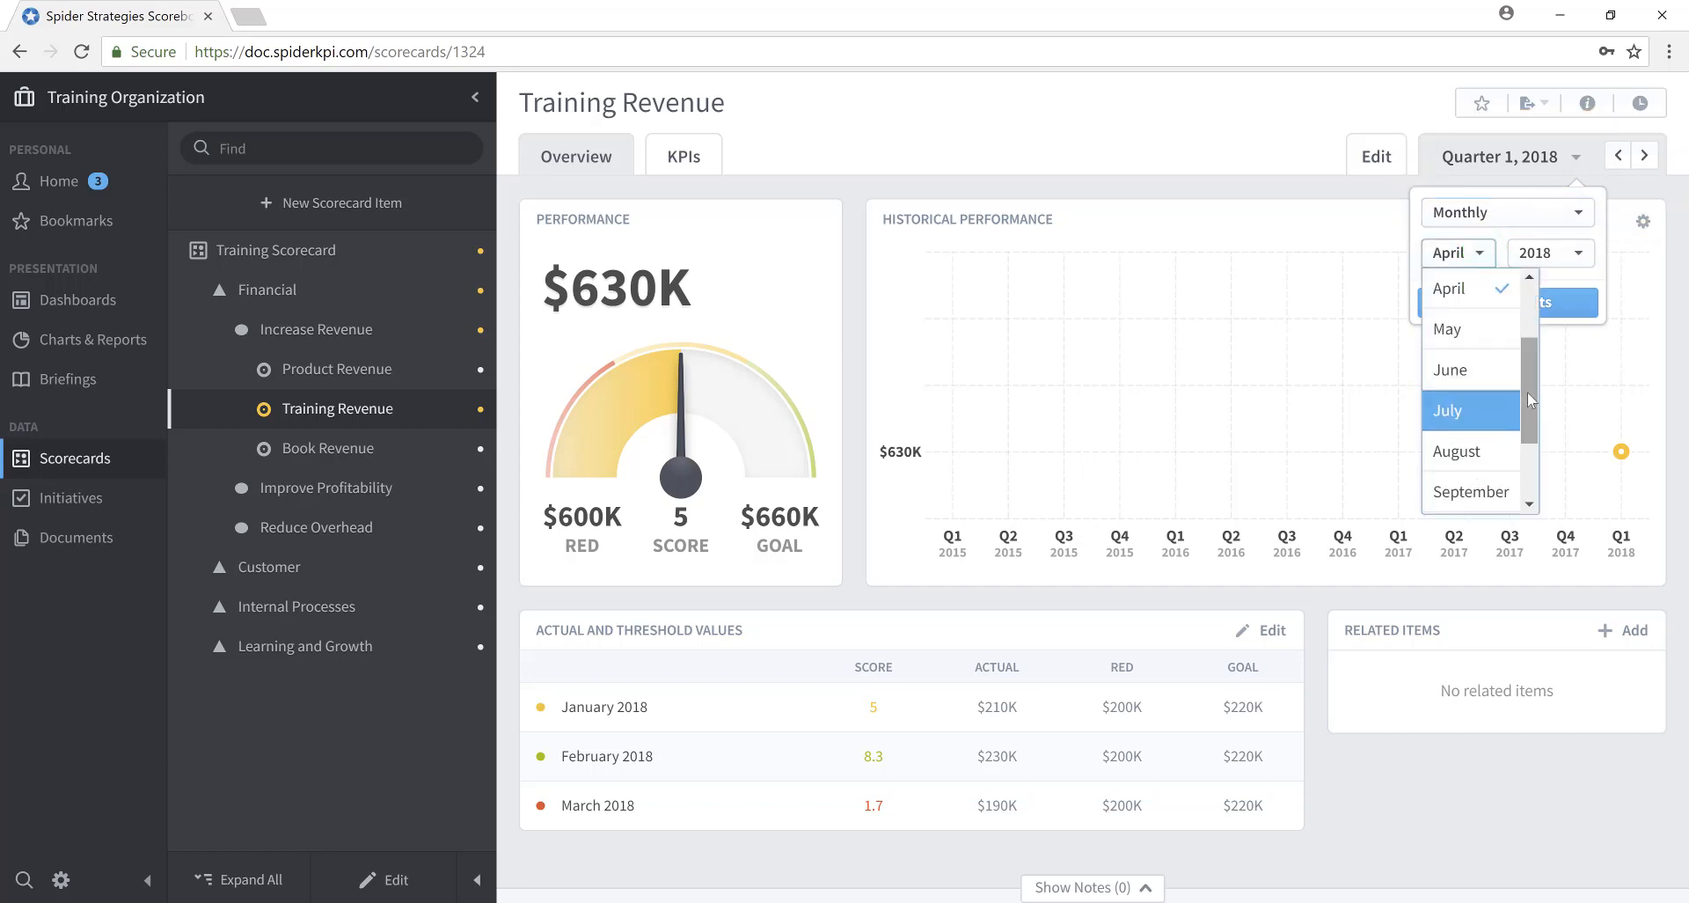
pyautogui.moveTo(1532, 390); pyautogui.dragTo(1531, 336)
pyautogui.click(1457, 288)
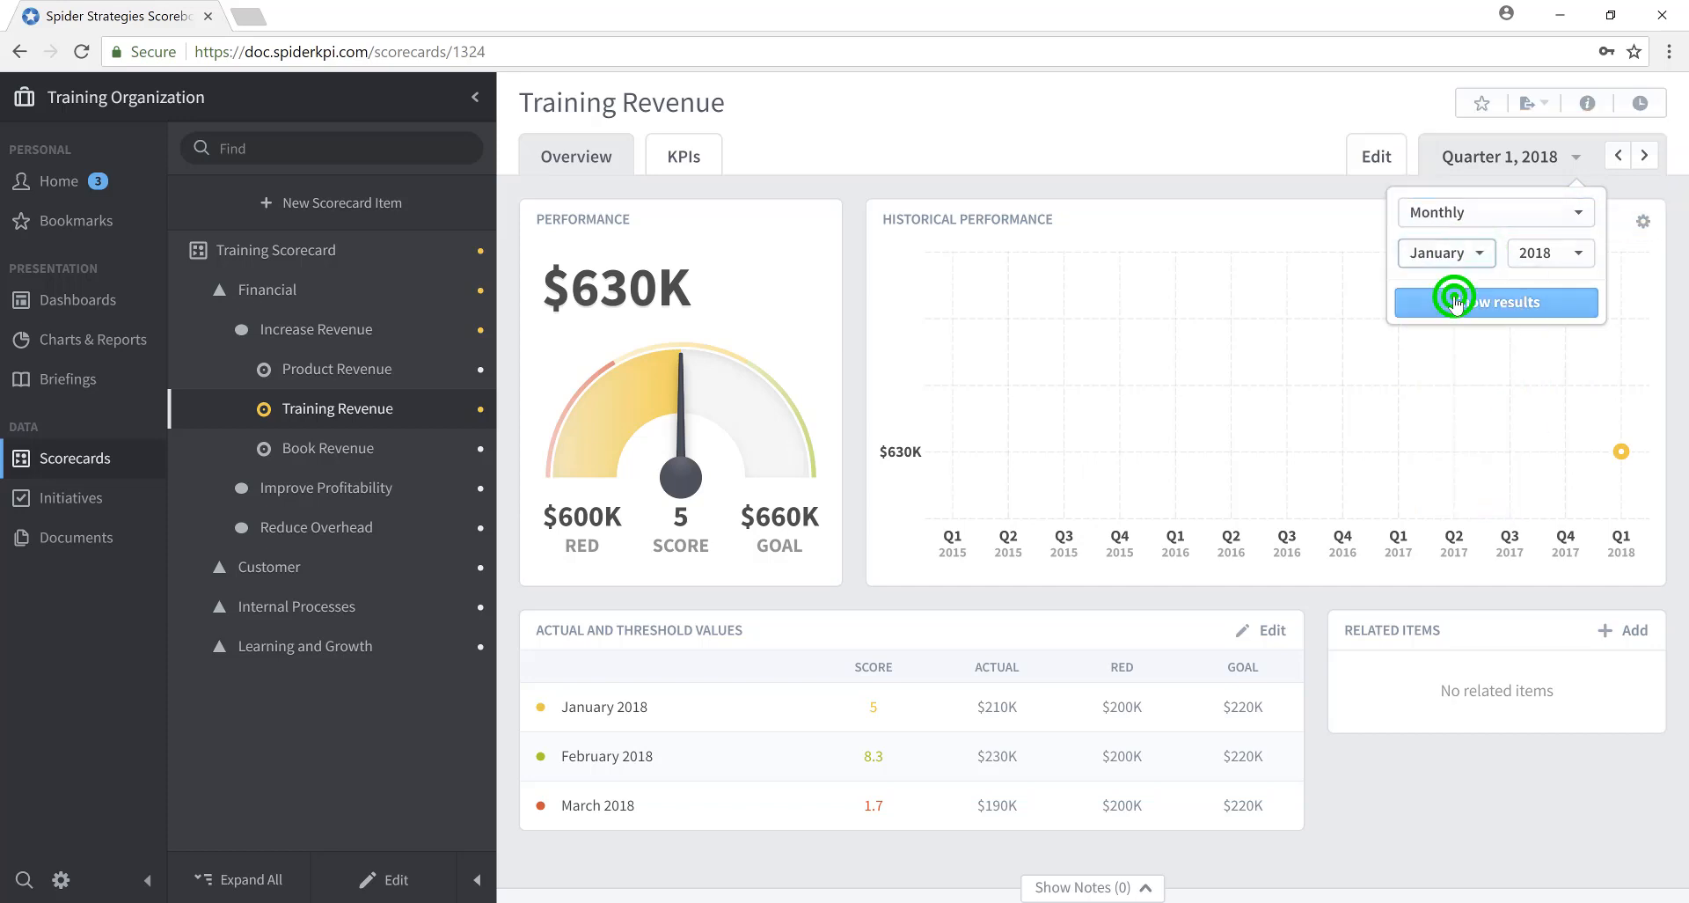
pyautogui.click(1488, 302)
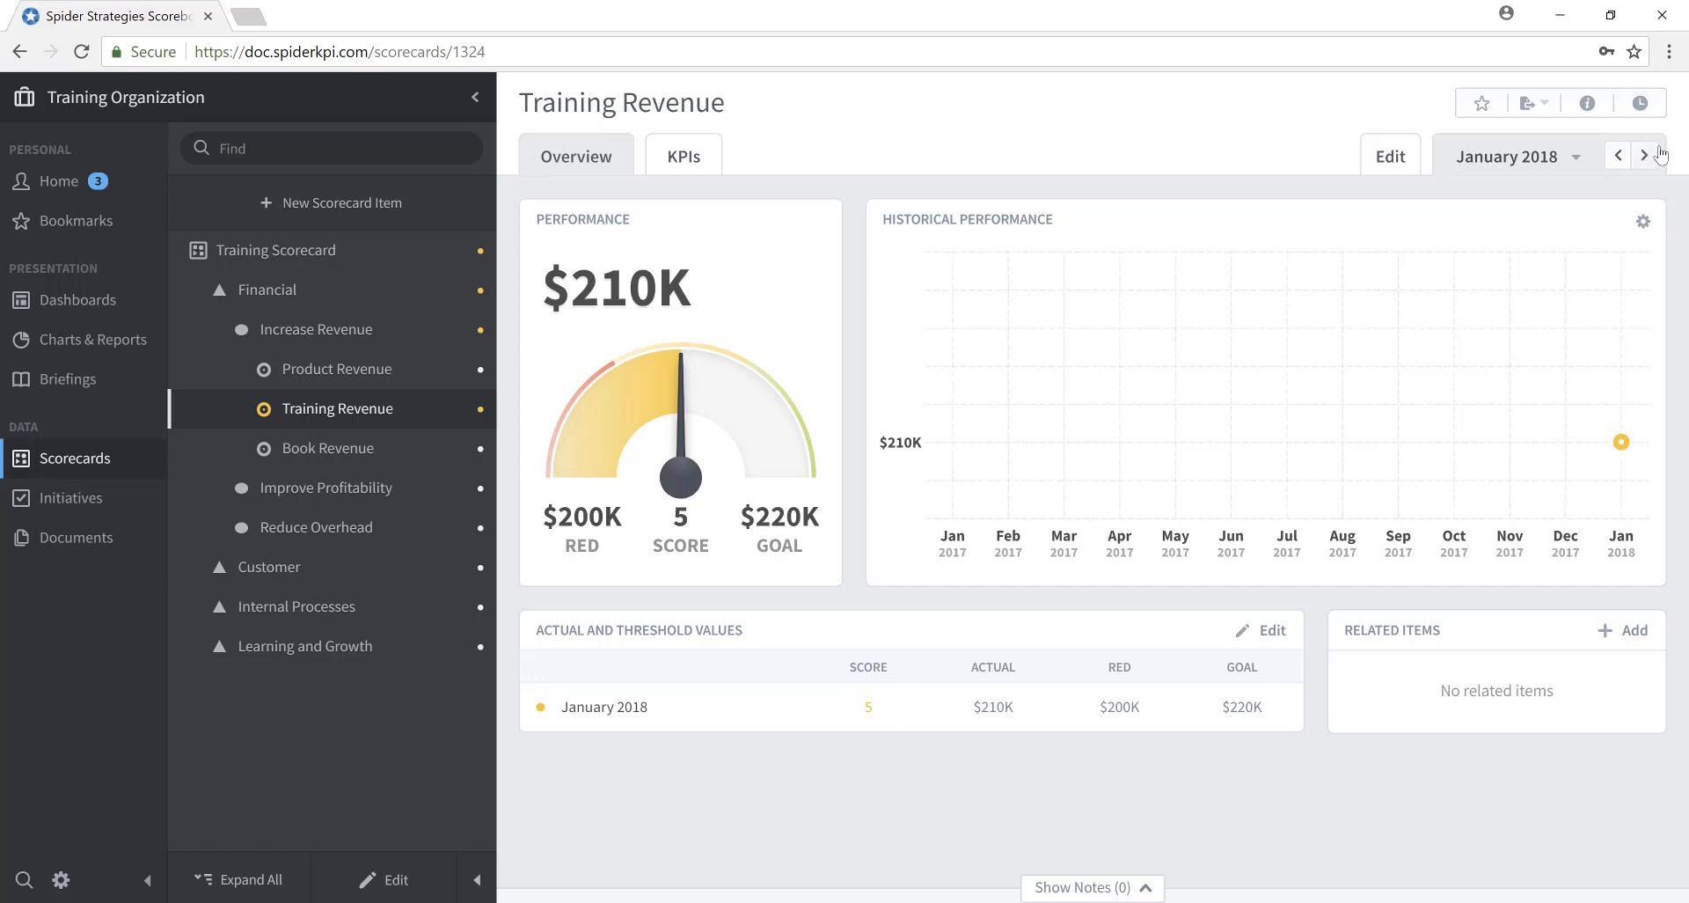
pyautogui.click(1644, 155)
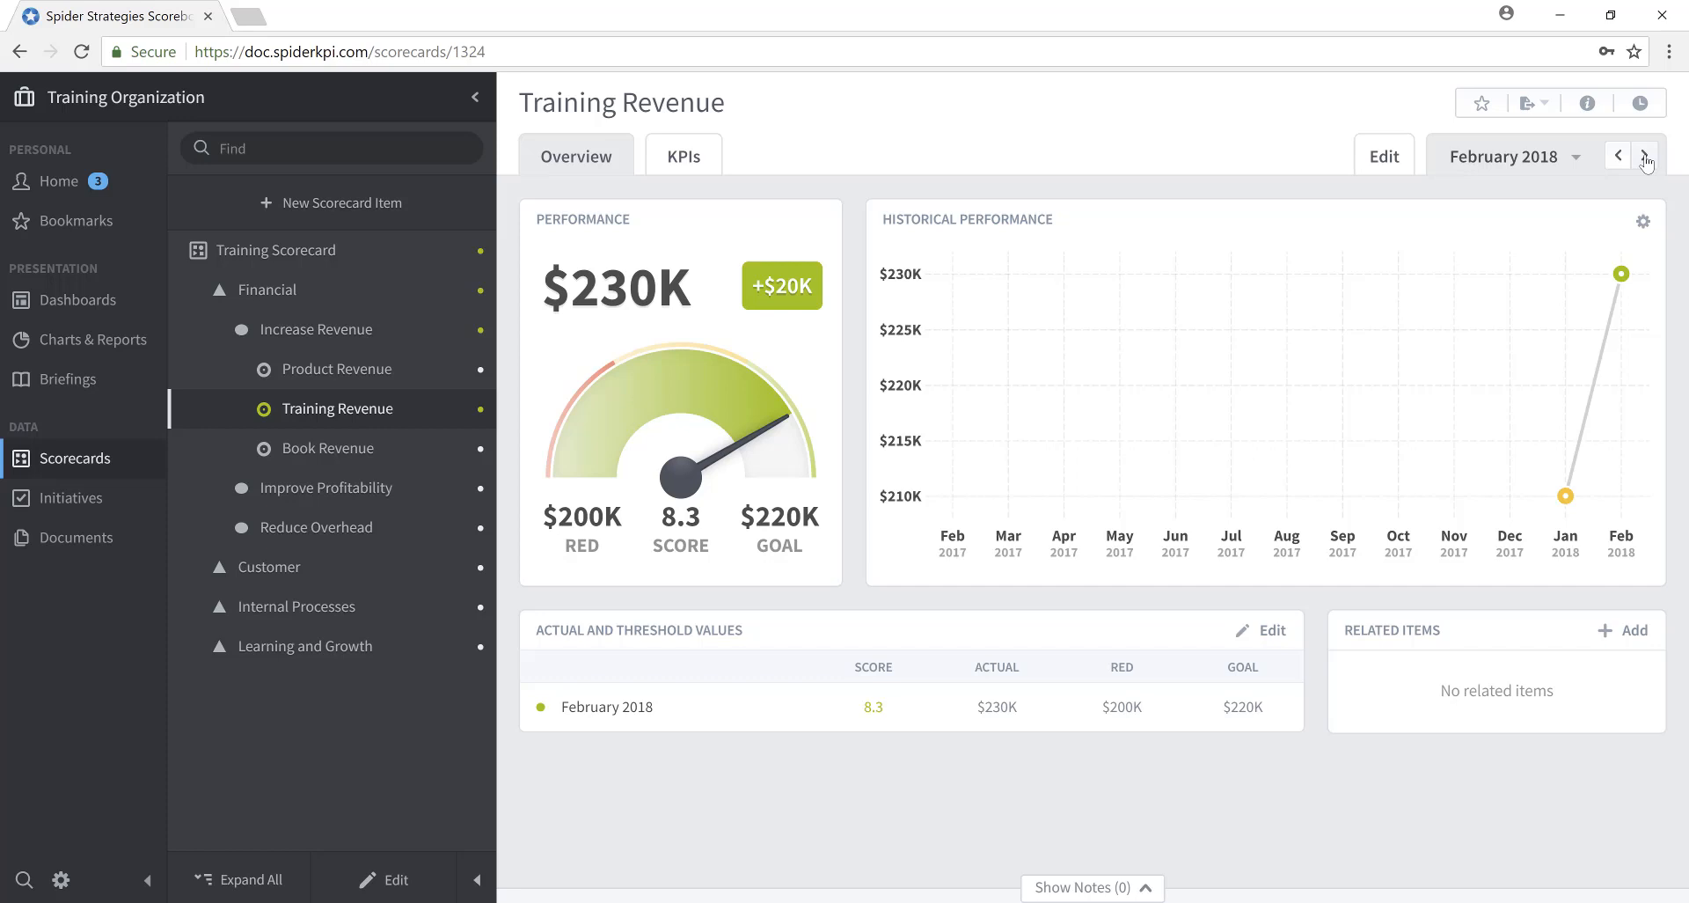
pyautogui.click(1644, 156)
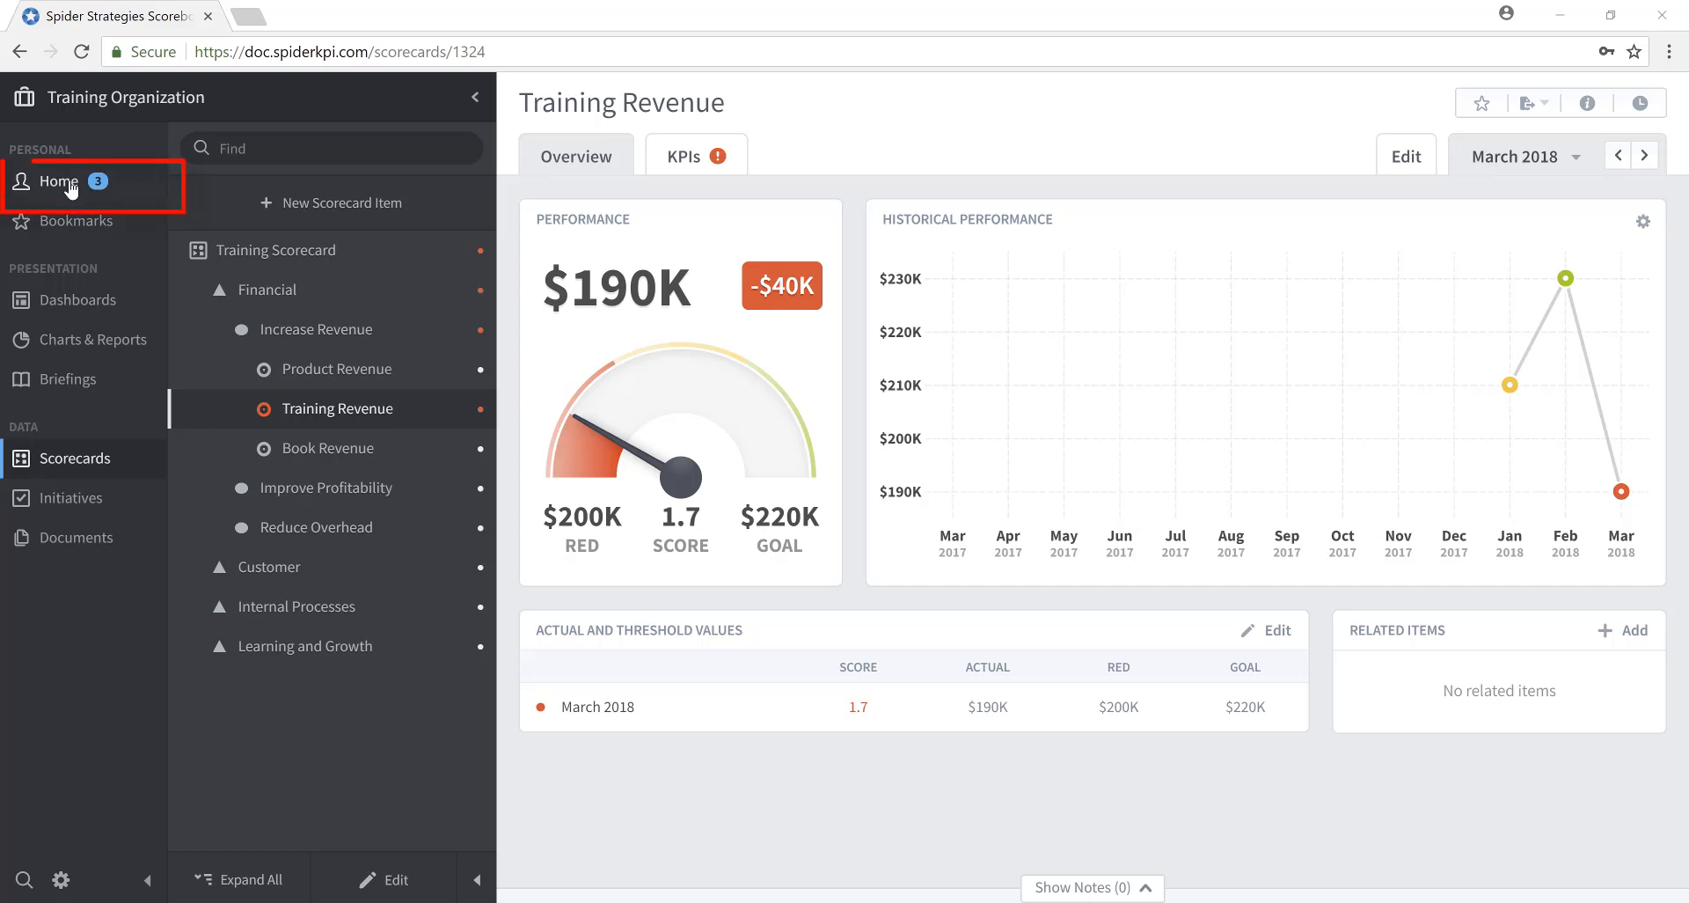
# Go to the KPIs I Update list on Home and filter it to the Training Organization
pyautogui.click(70, 185)
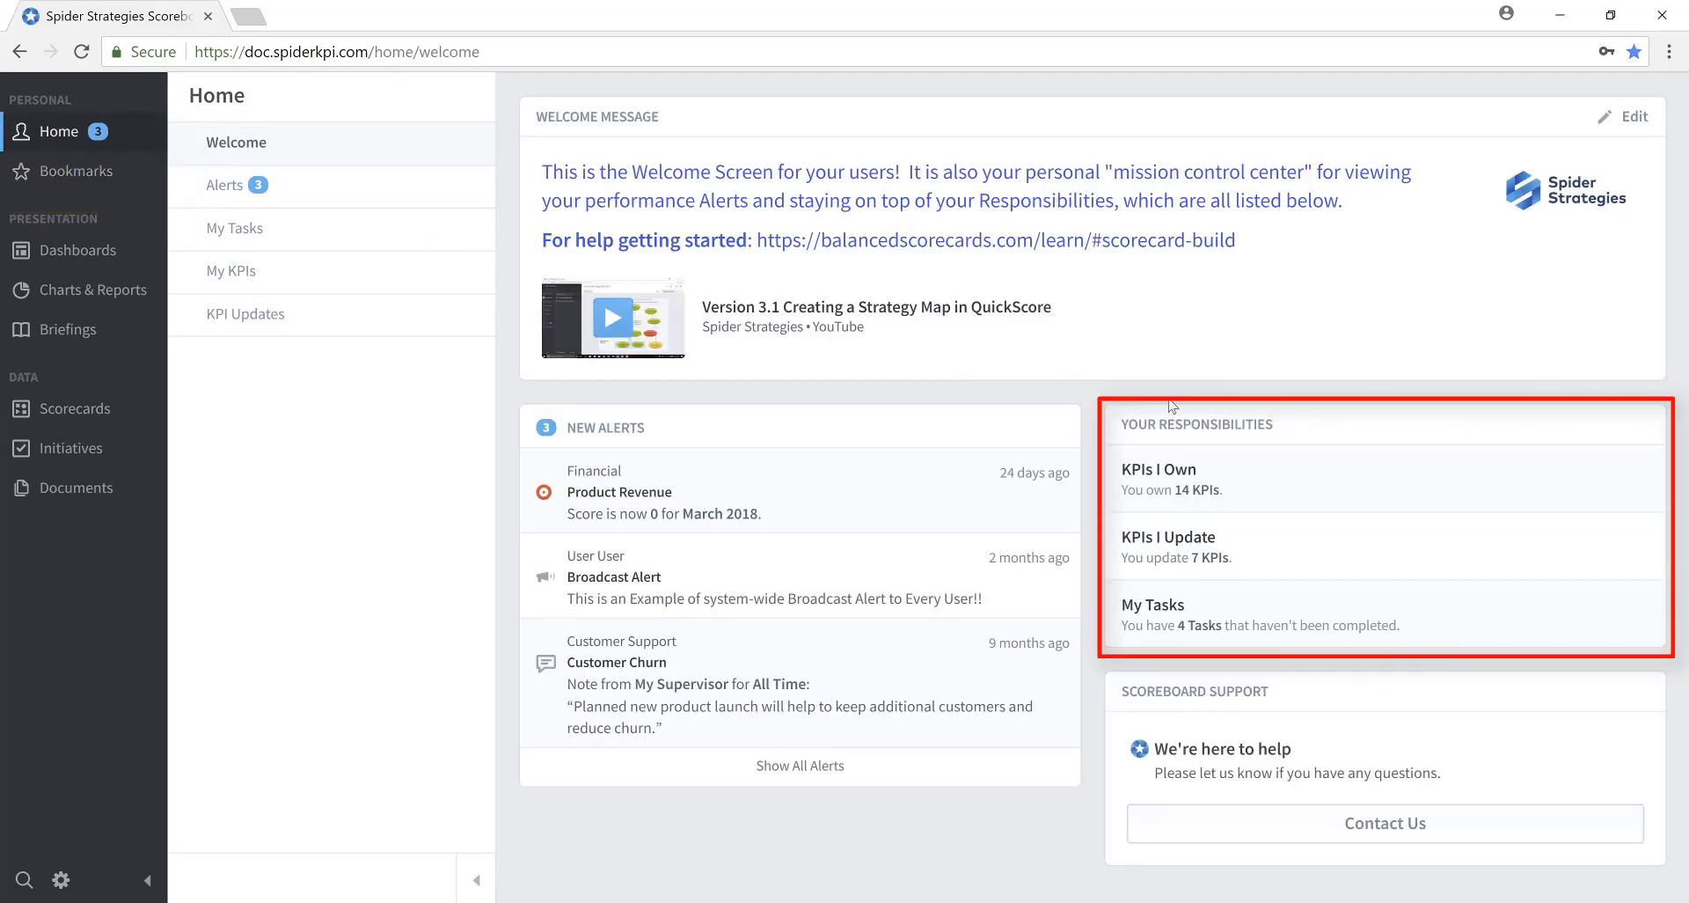
pyautogui.click(1185, 541)
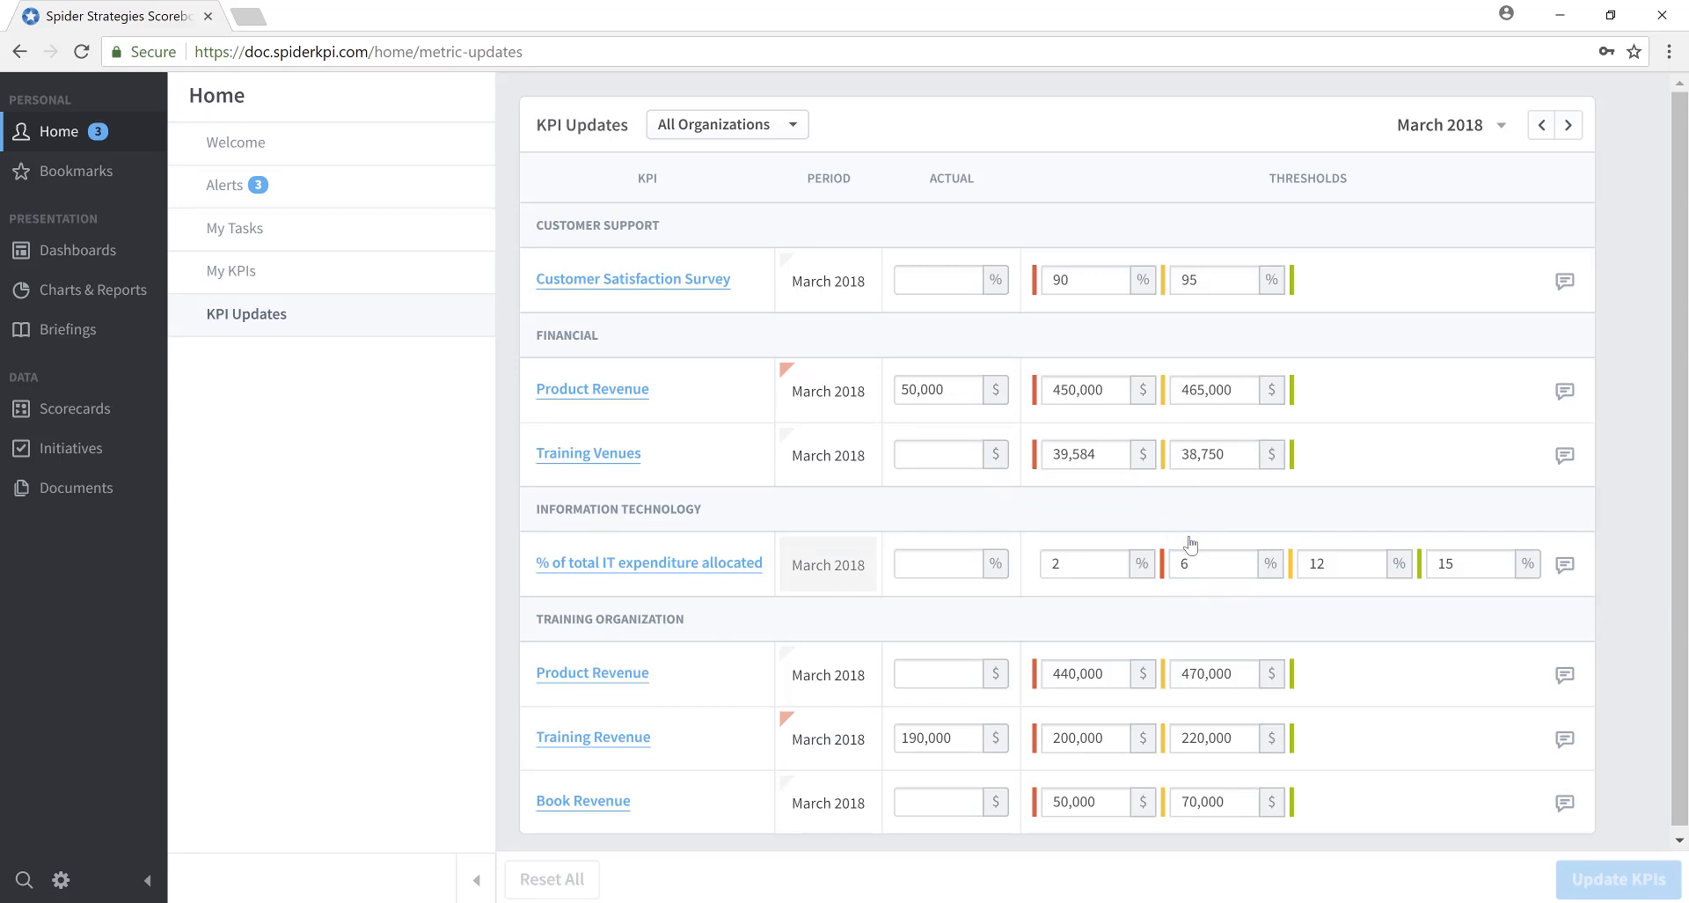
pyautogui.click(792, 126)
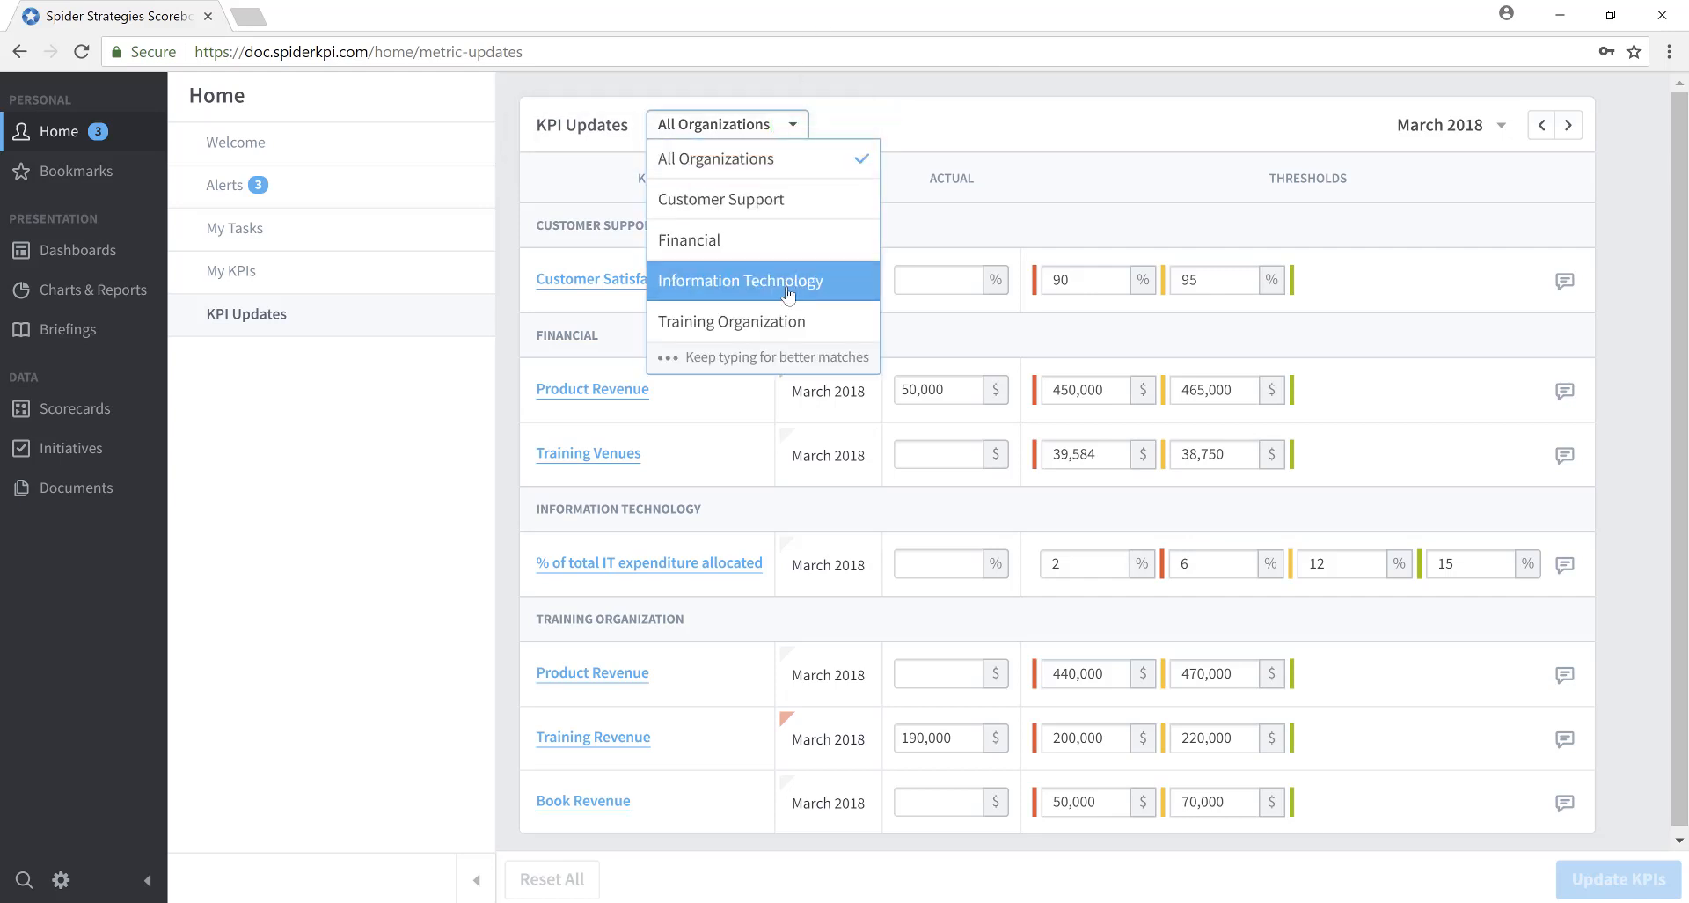
pyautogui.click(781, 323)
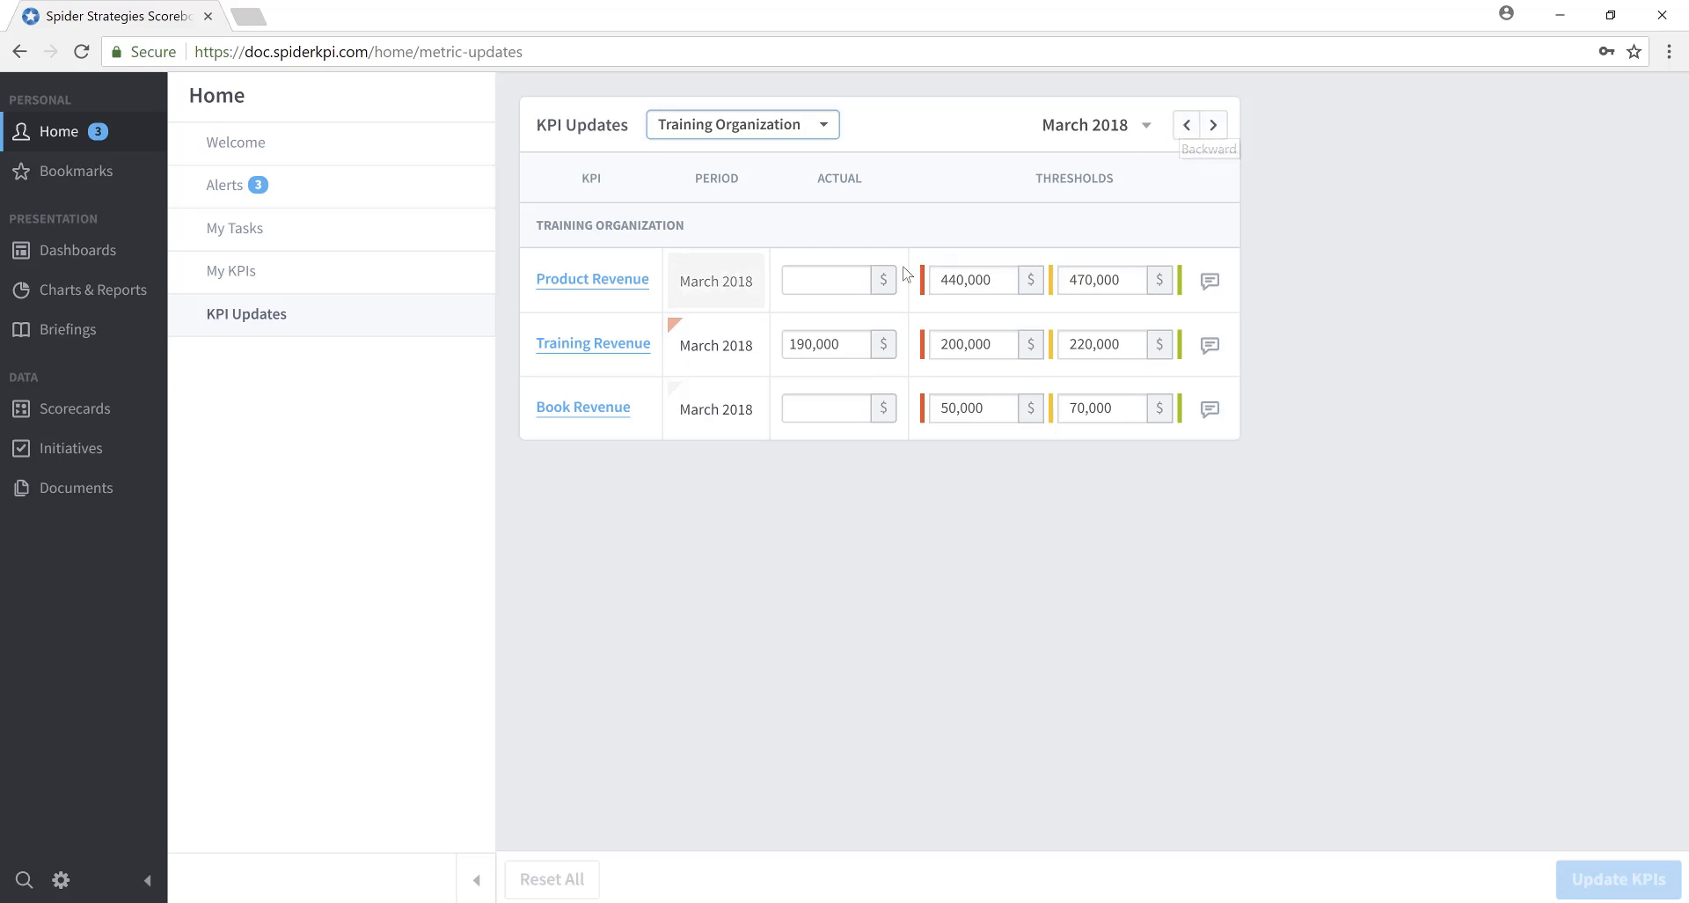
# Enter and save the Quarter 1, 2018 monthly actuals: Product Revenue 420000, 450000 and 490000; Book Revenue 90000, 60000 and 45000
pyautogui.click(800, 278)
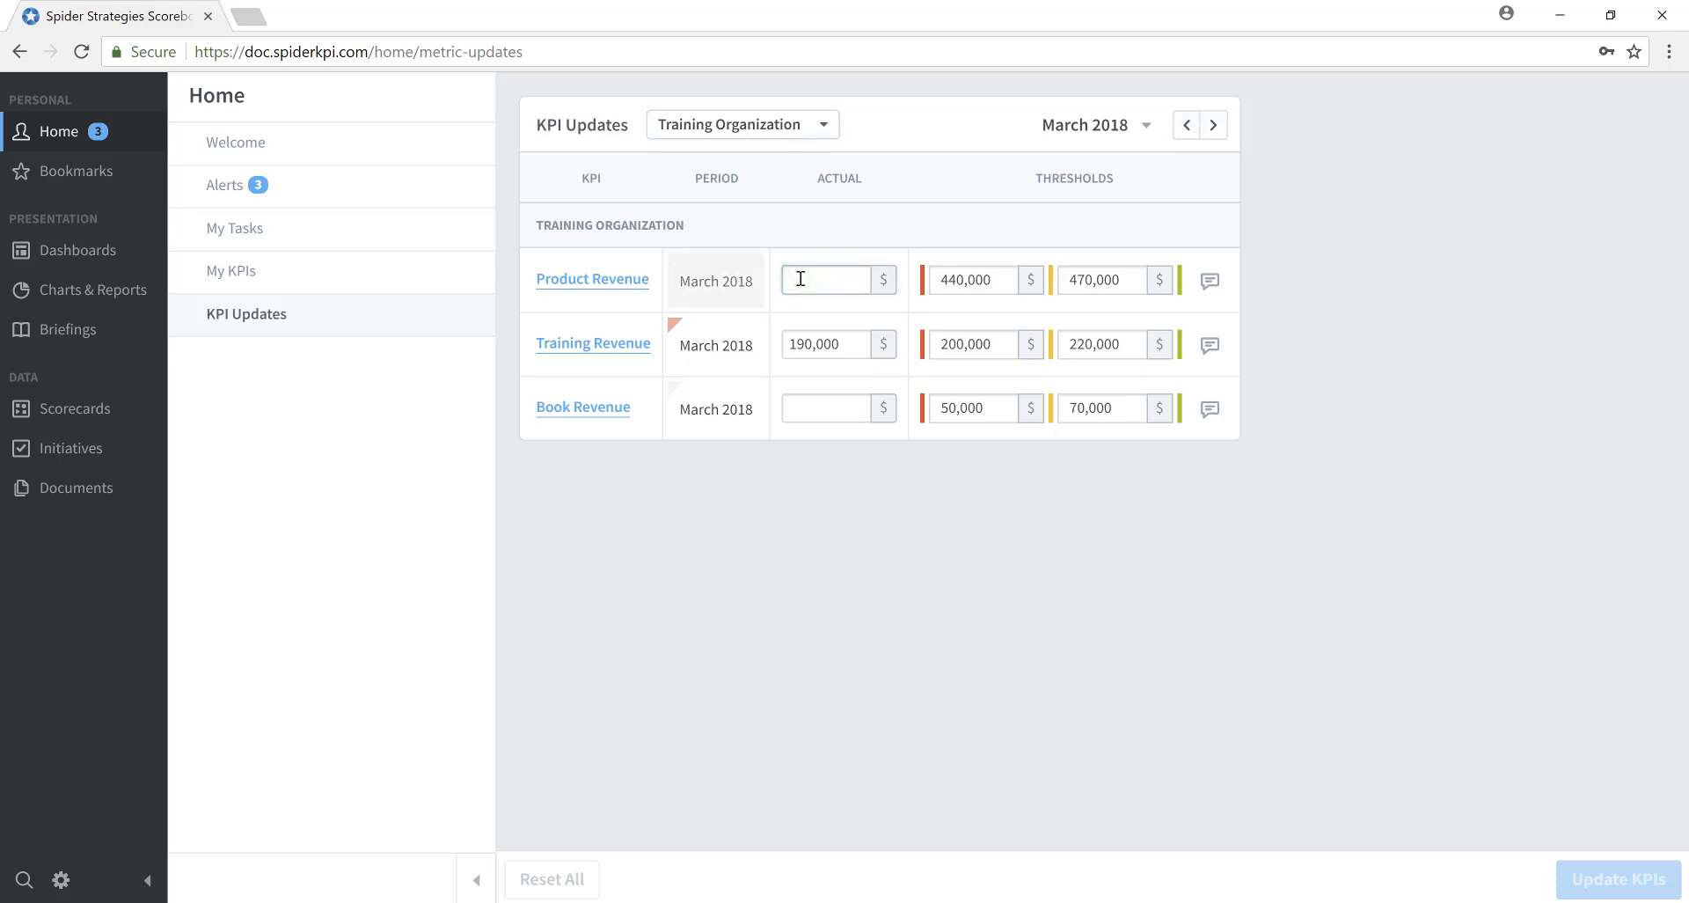
pyautogui.click(1149, 129)
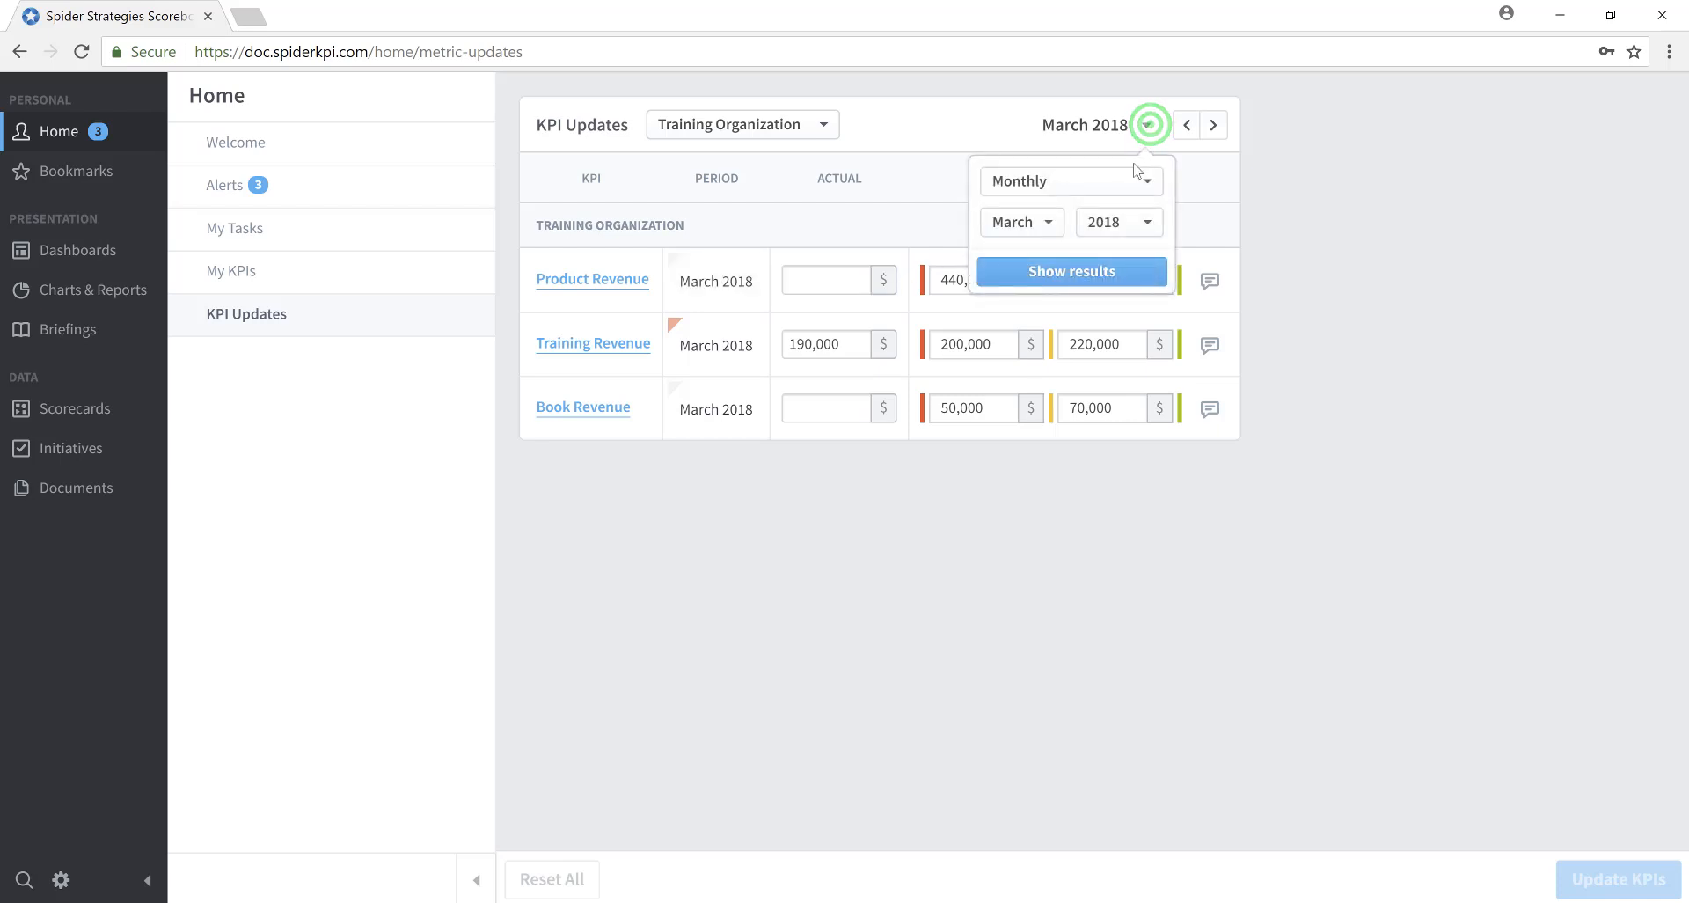
pyautogui.click(1148, 183)
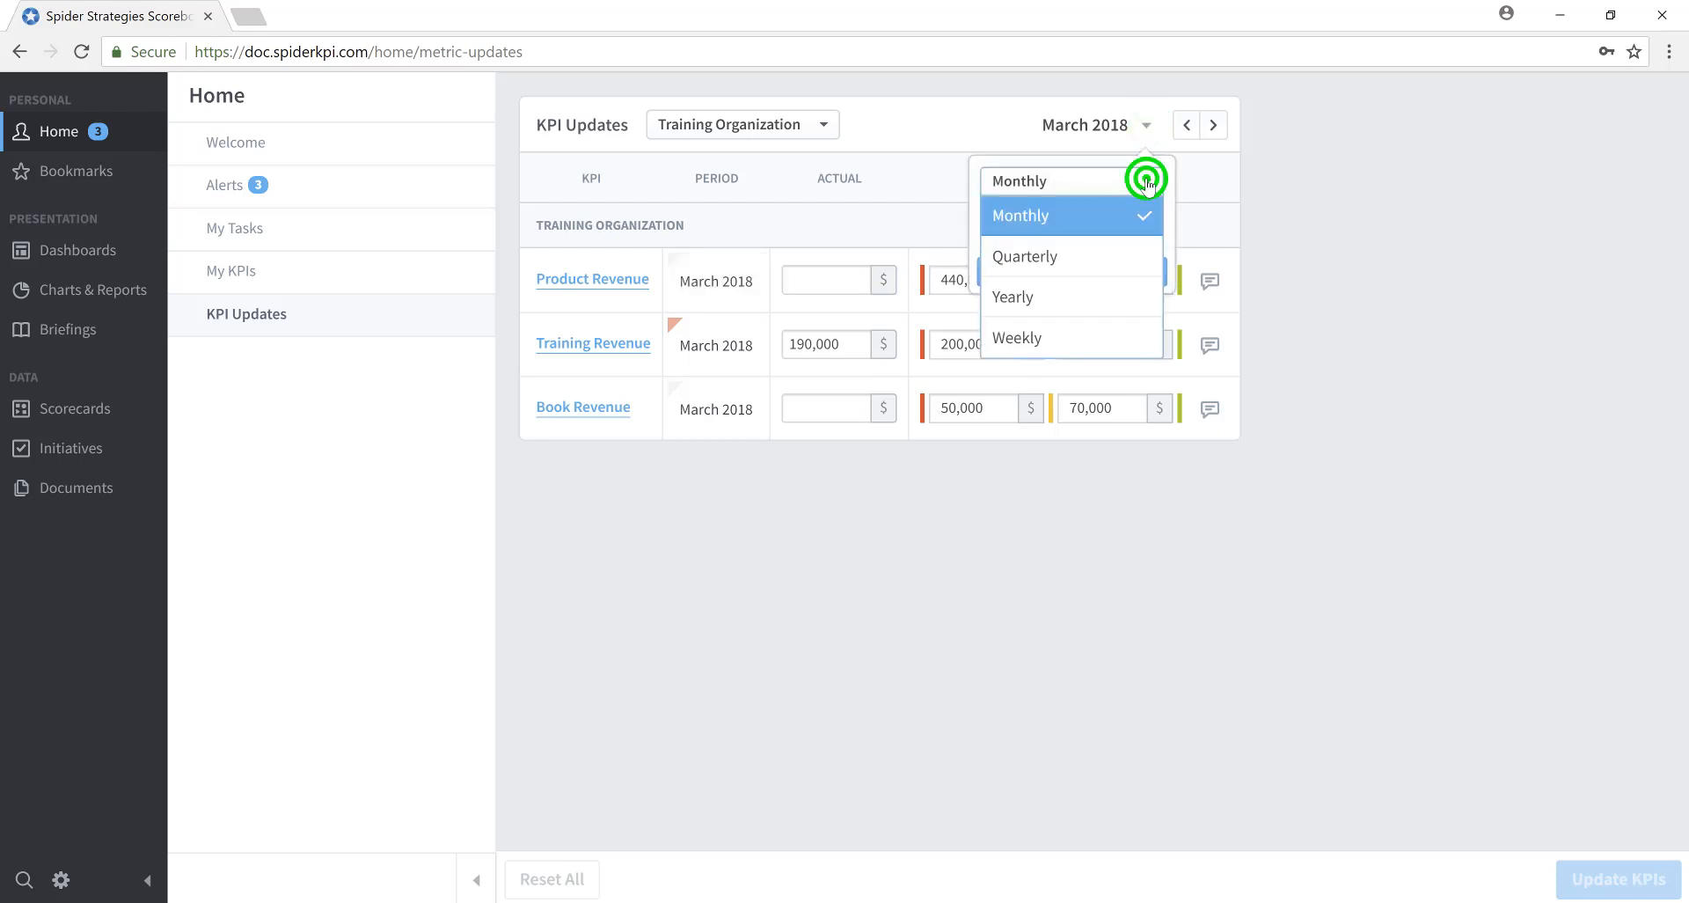
pyautogui.click(1044, 257)
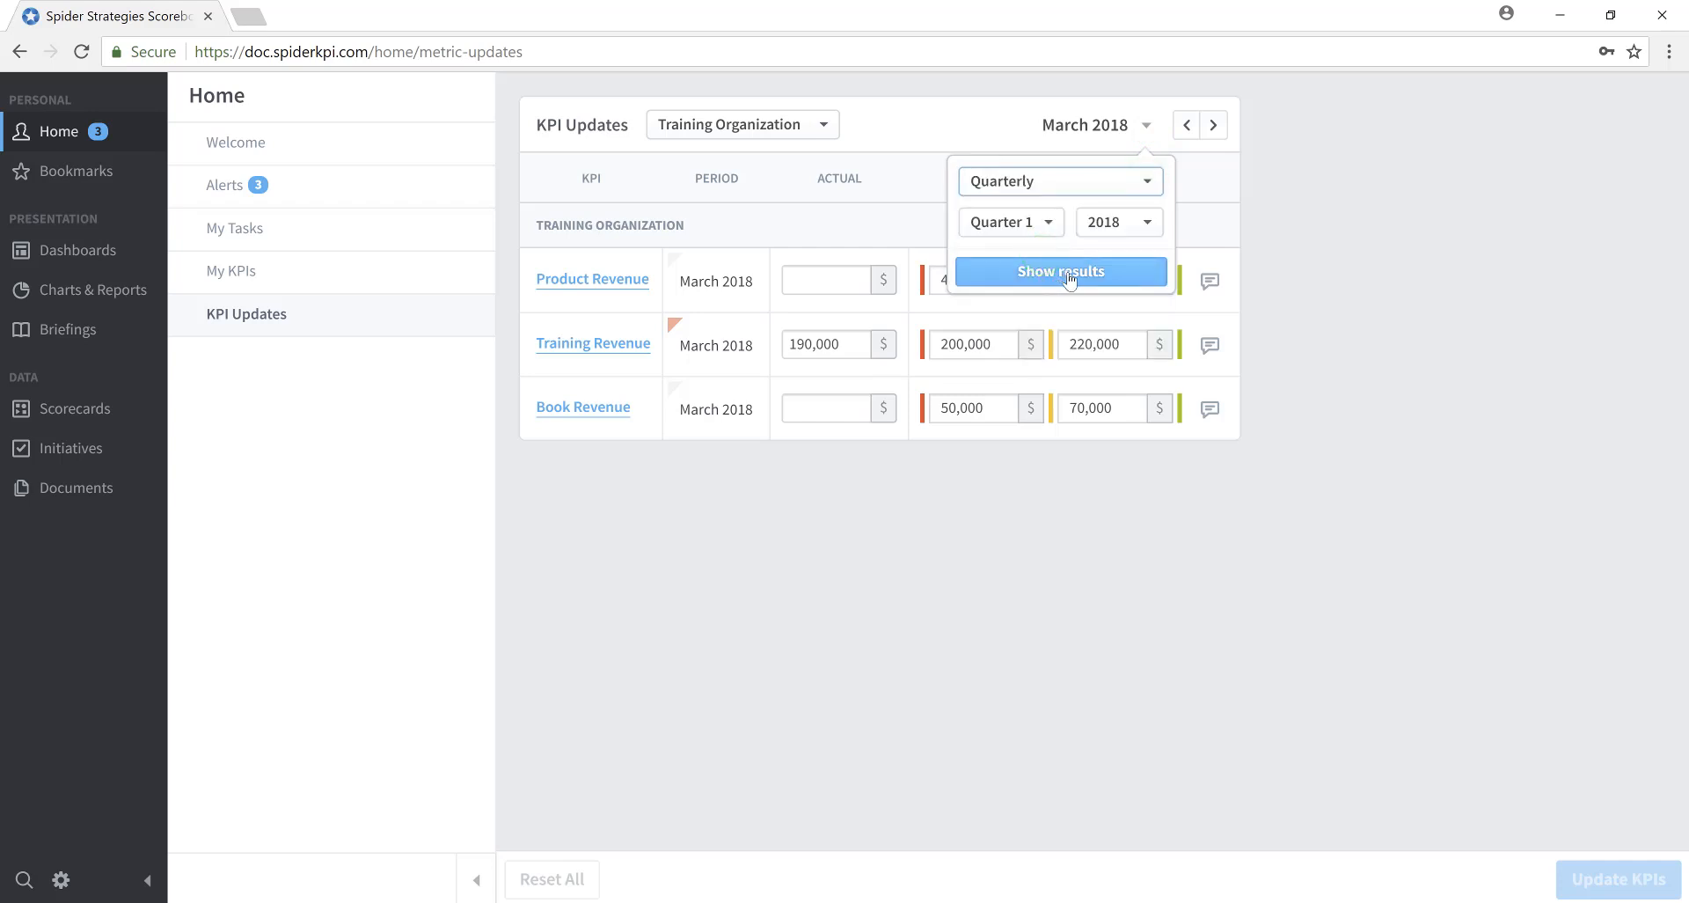
pyautogui.click(1069, 280)
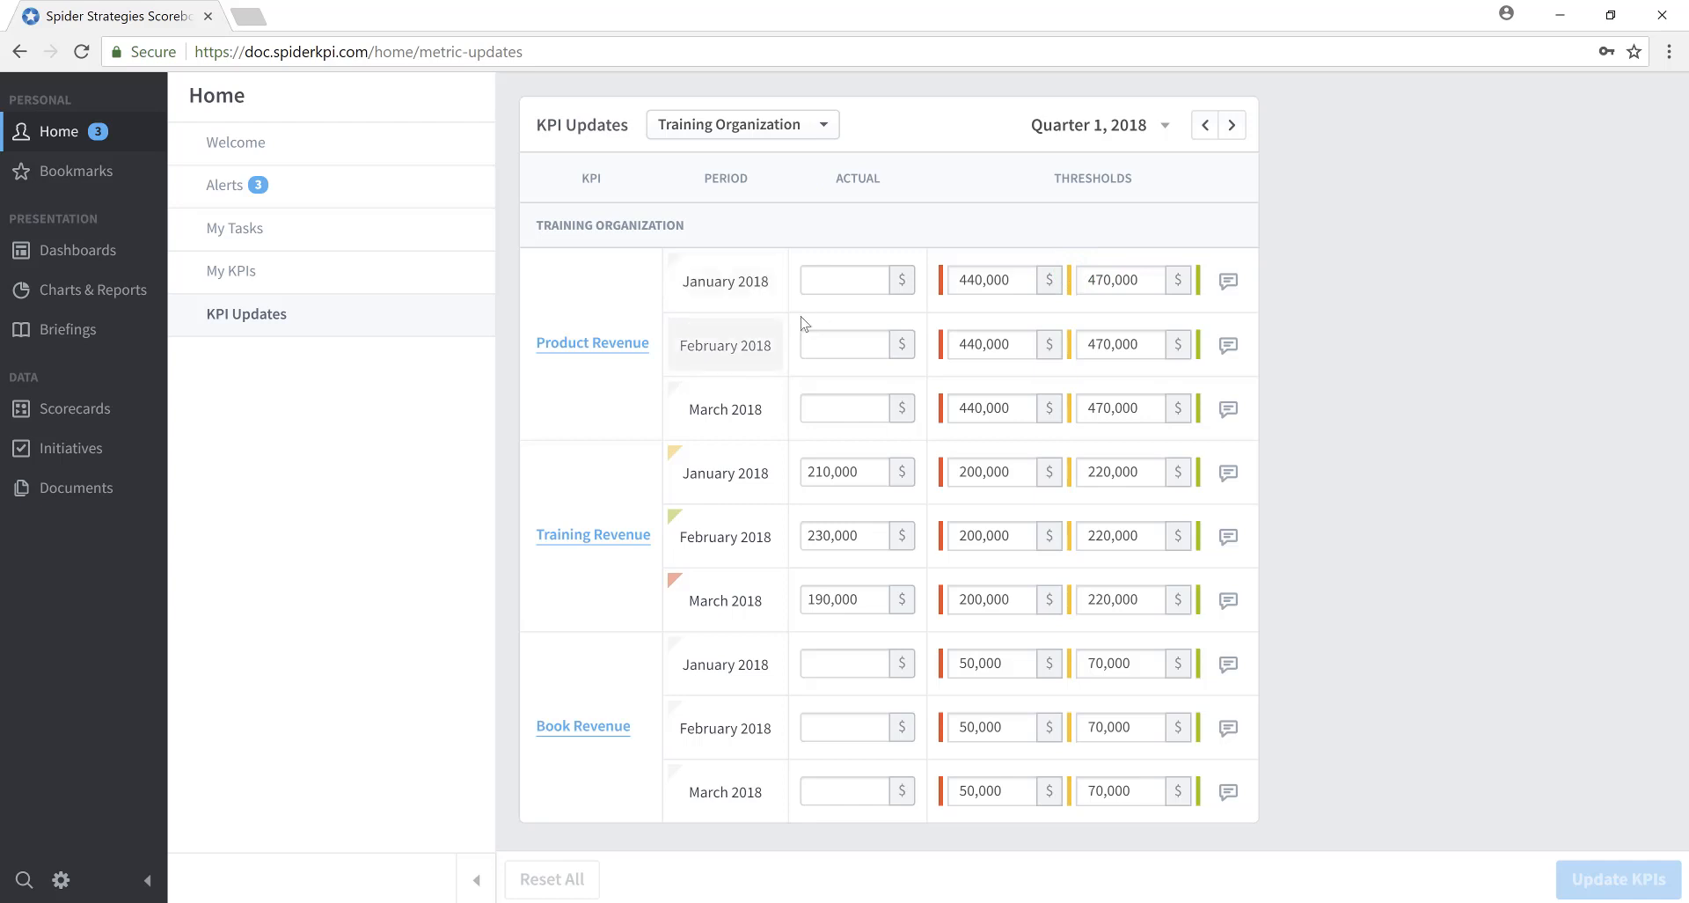
pyautogui.click(822, 280)
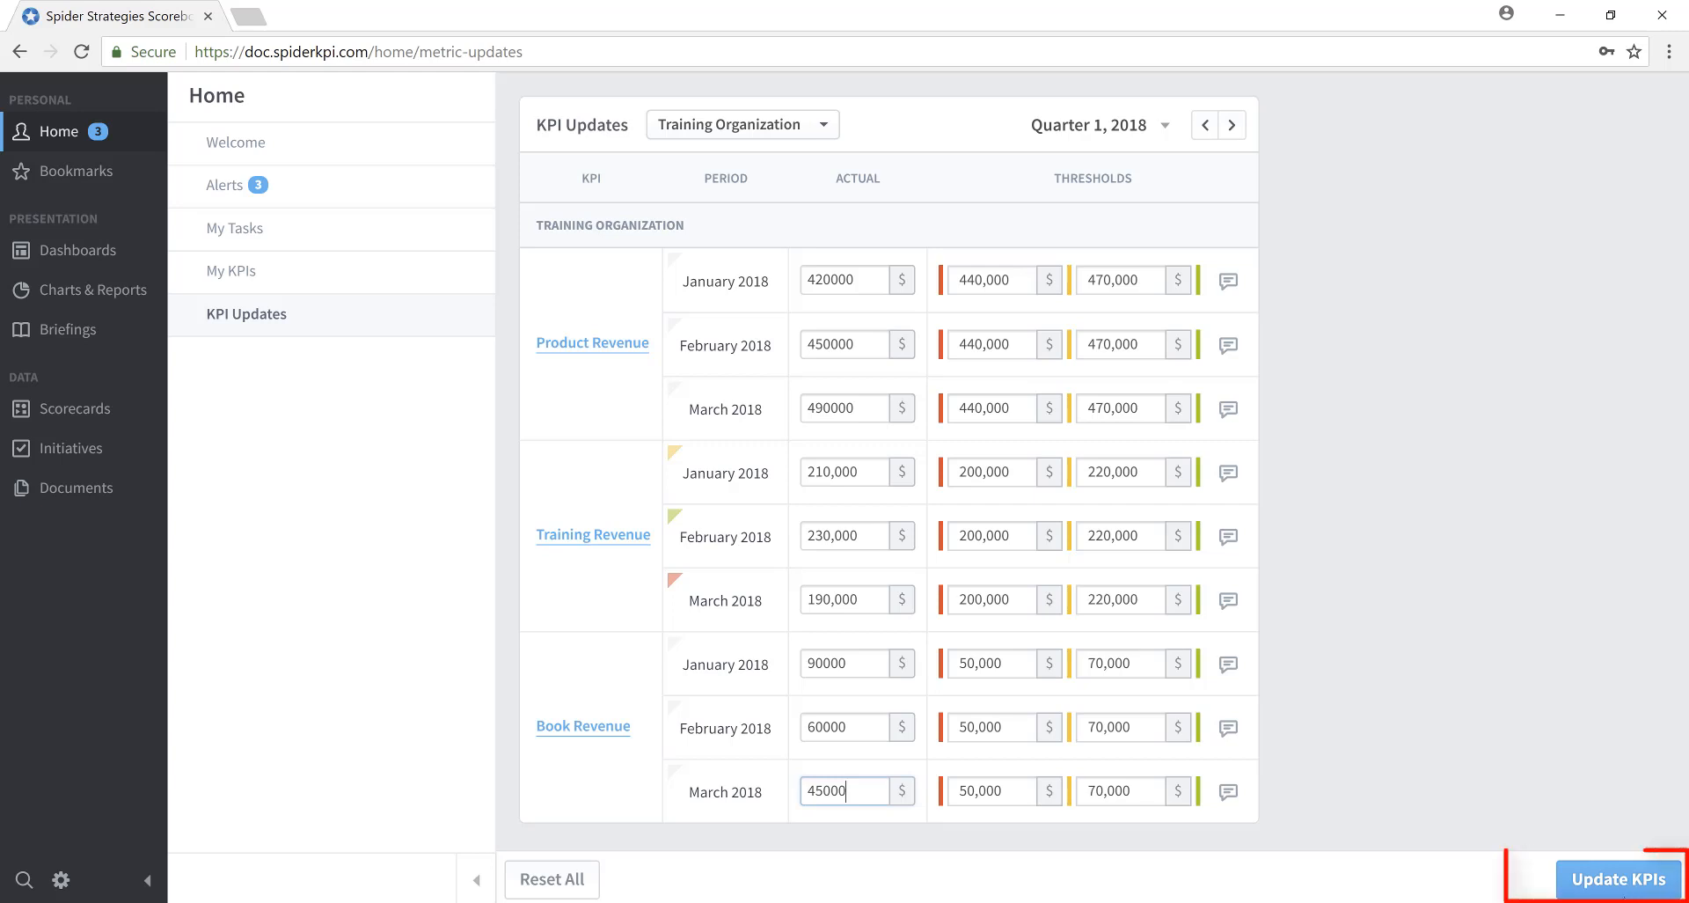
pyautogui.click(1623, 882)
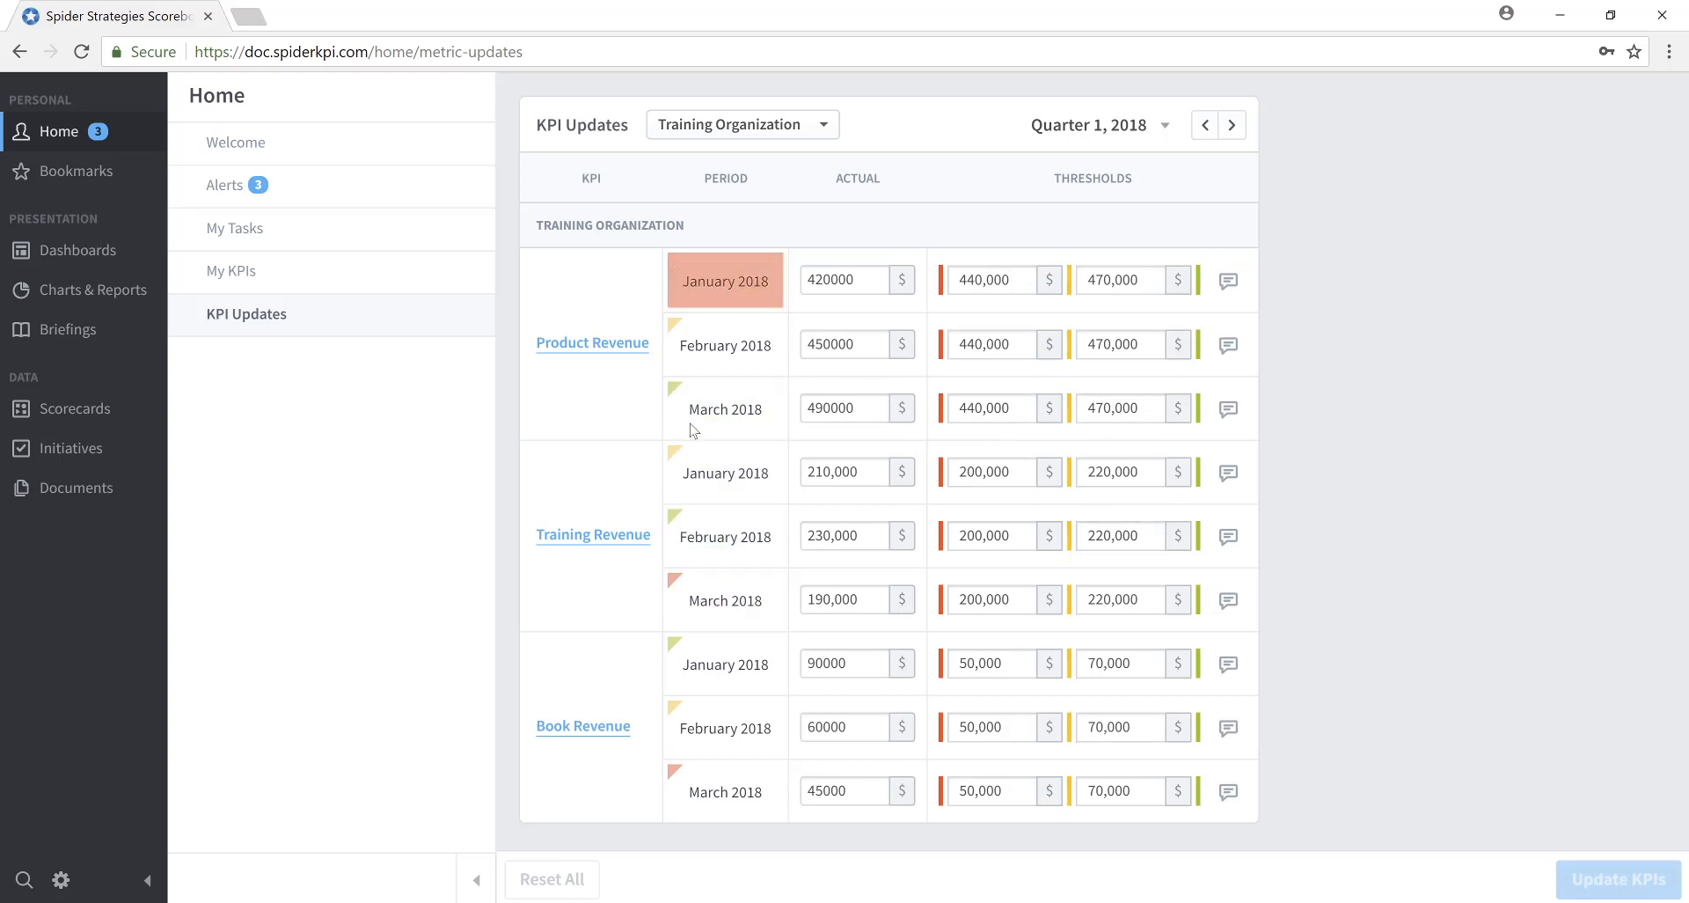
# Switch the Training Organization KPI updates to the monthly period of April 2018
pyautogui.click(1162, 126)
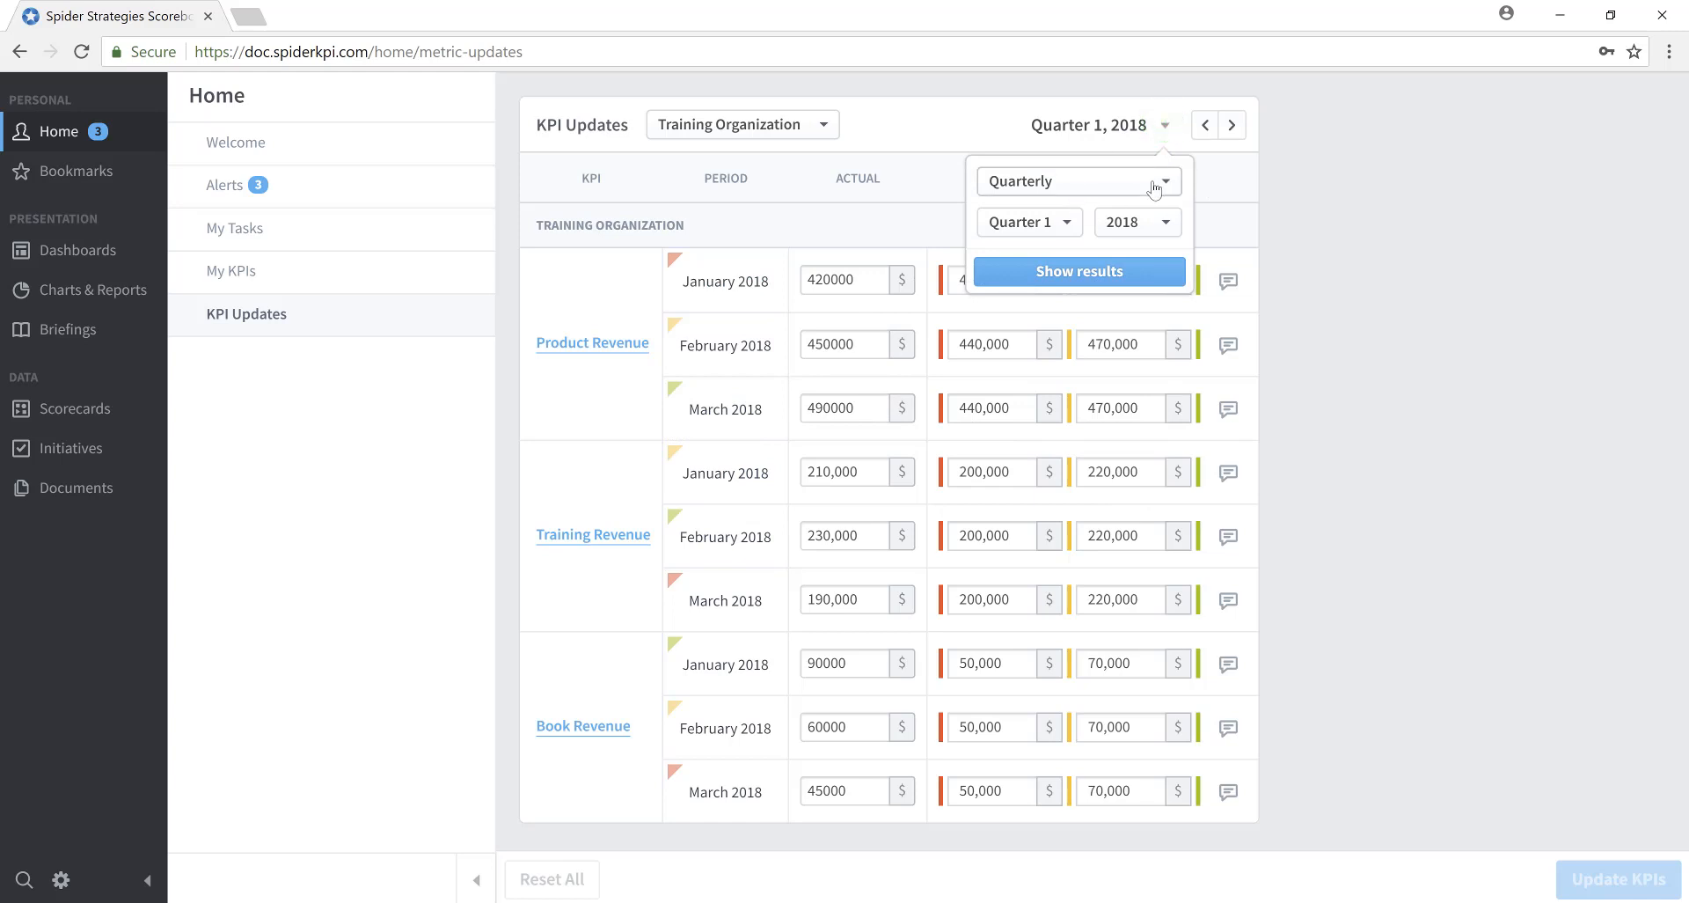
pyautogui.click(1167, 179)
pyautogui.click(1053, 214)
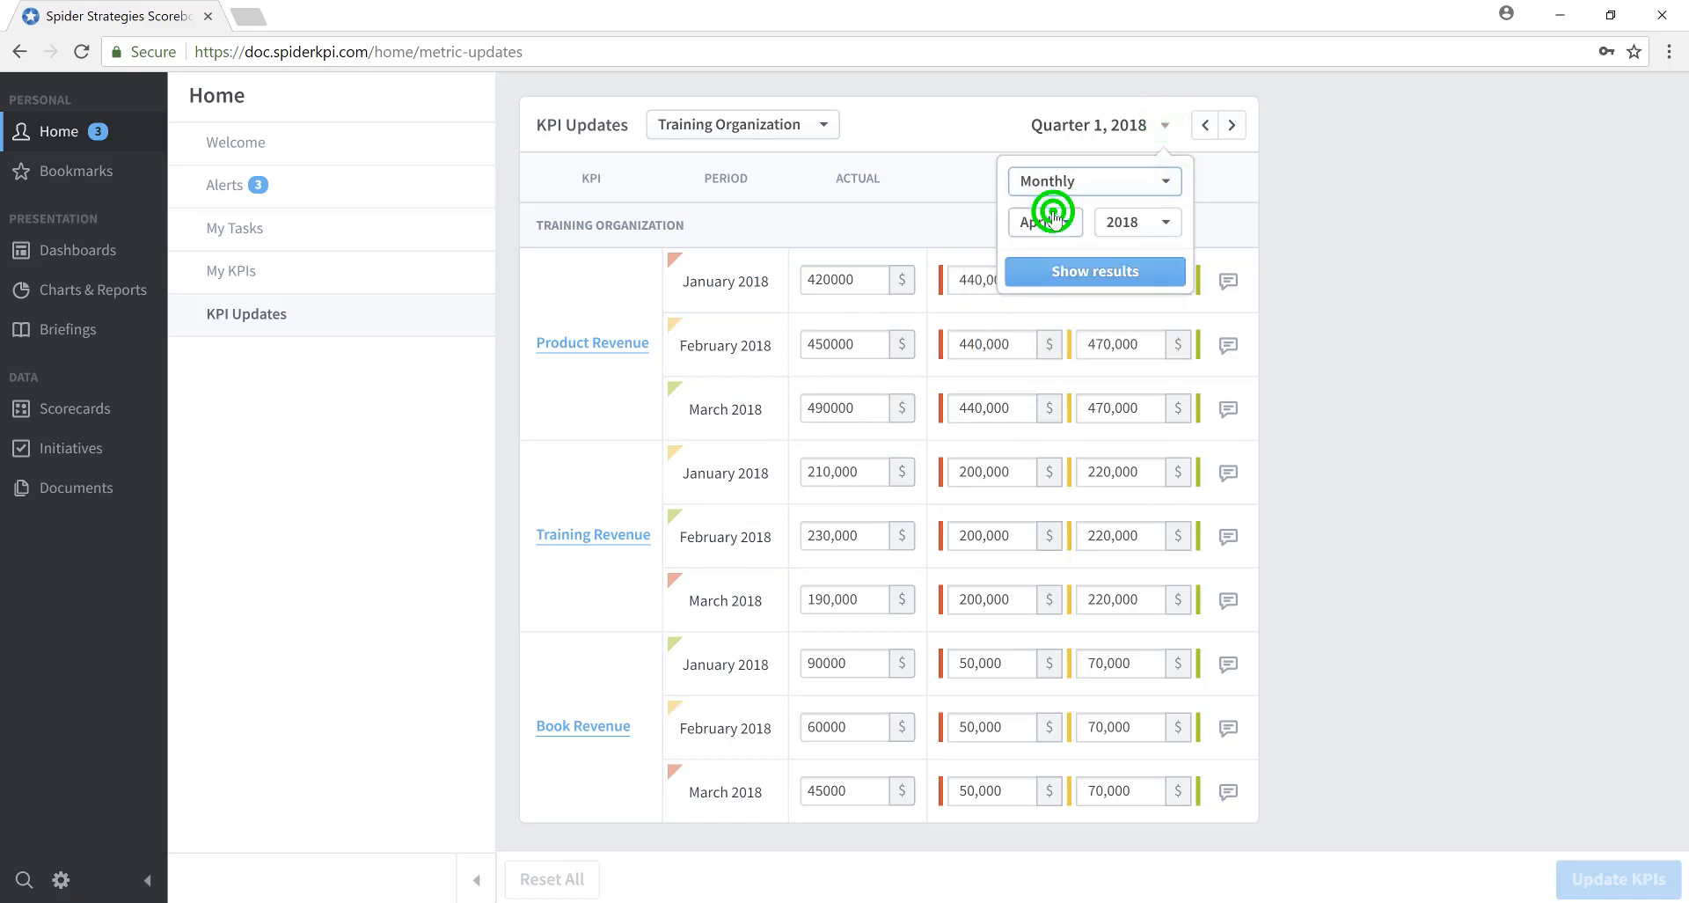
pyautogui.click(1097, 271)
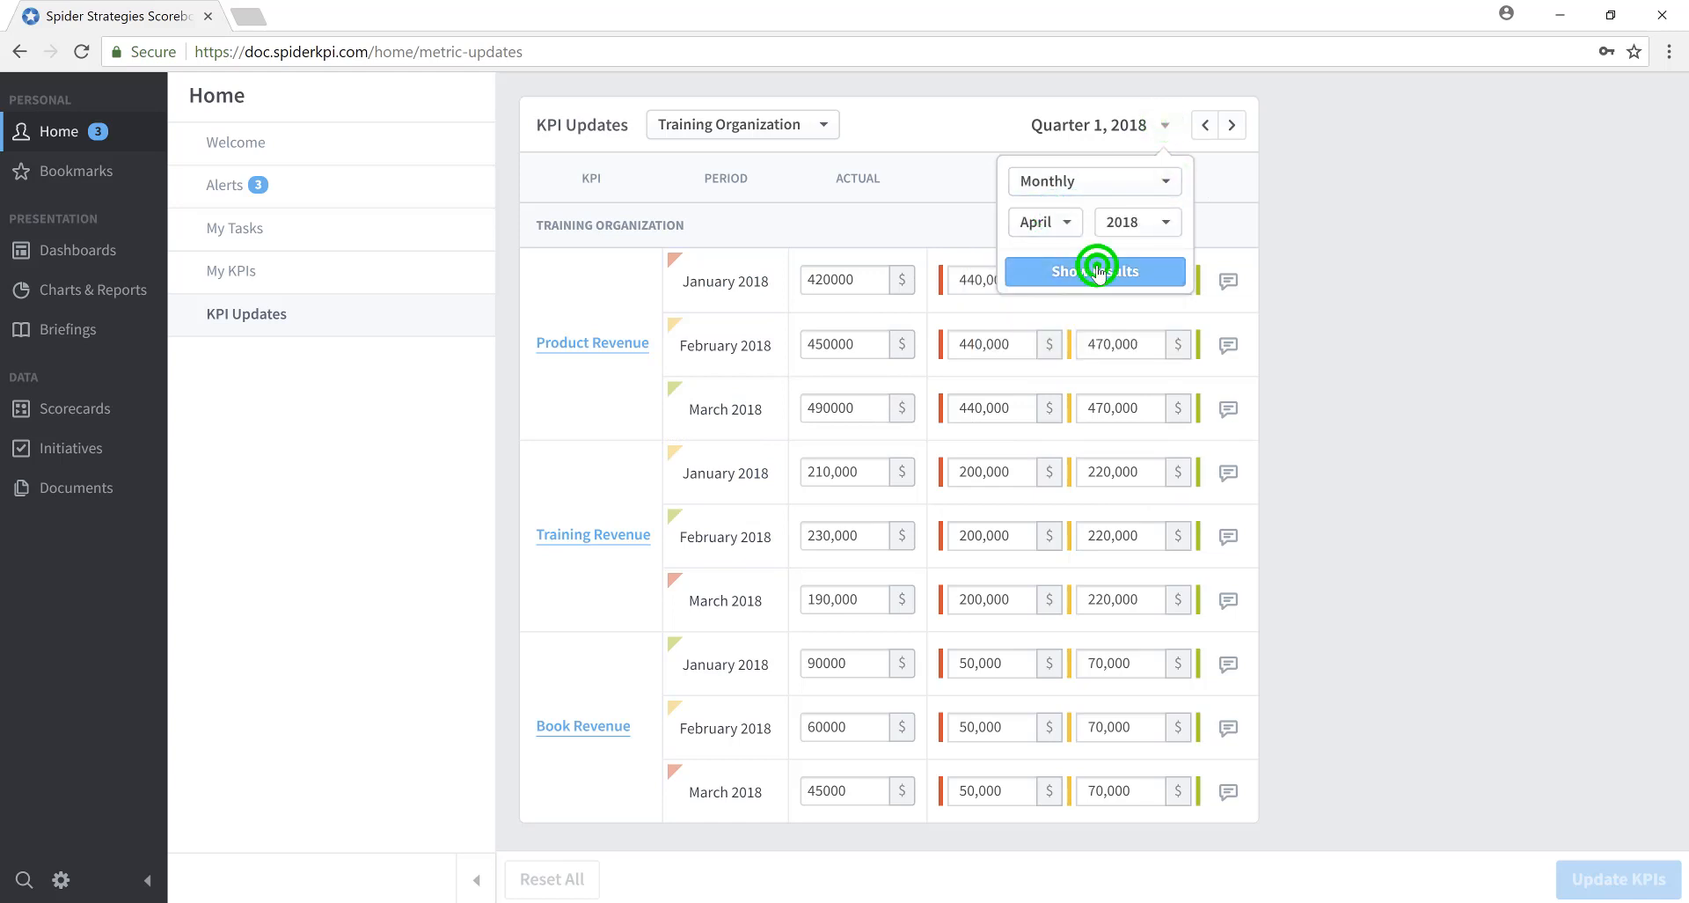
# Enter and save the April 2018 actuals: Training Revenue 240000 and Book Revenue 80000
pyautogui.click(825, 347)
pyautogui.write('240000')
pyautogui.press('Tab')
pyautogui.write('80000')
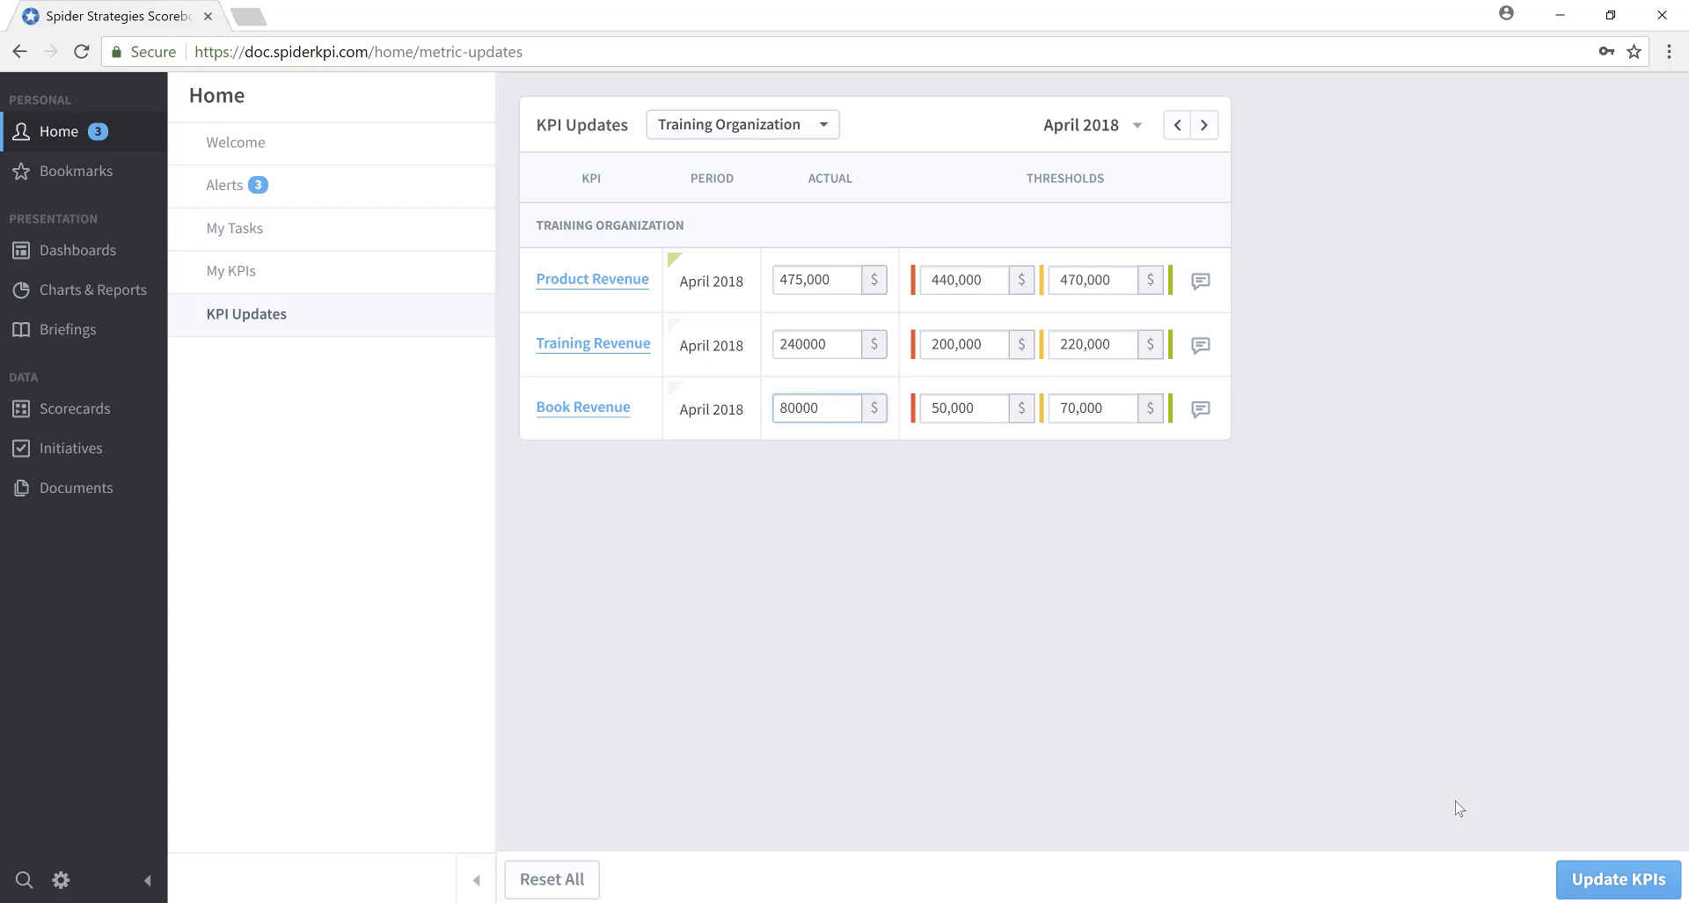
pyautogui.click(1620, 882)
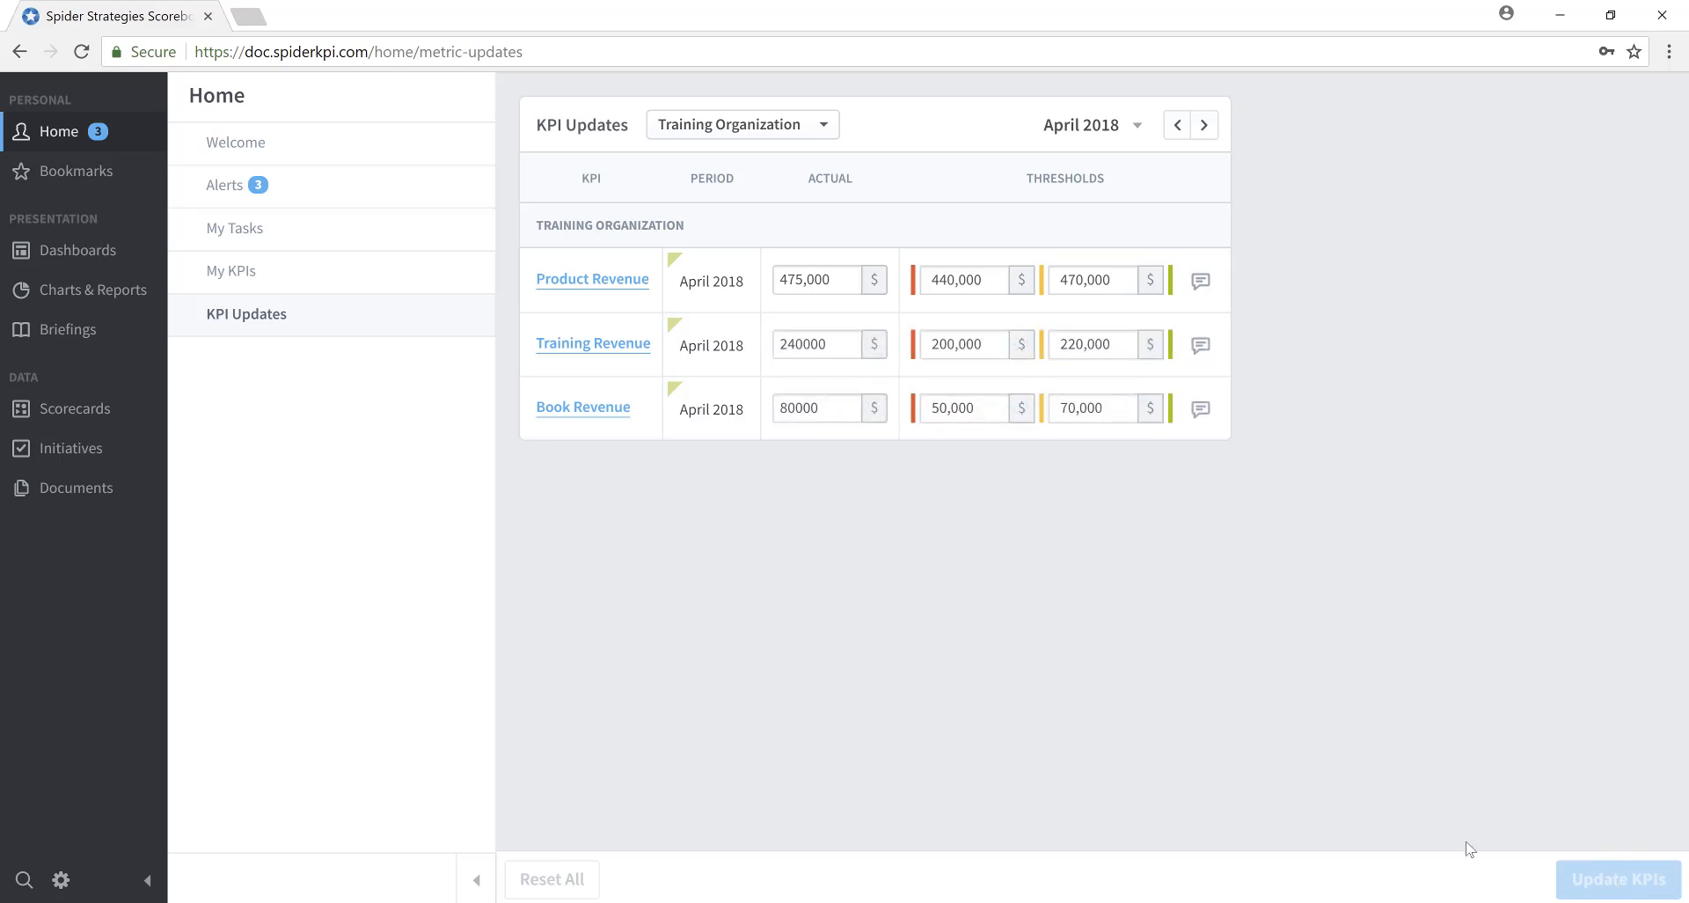
# Review the Training Scorecard's April 2018 performance, drilling through Financial and Increase Revenue into its individual revenue KPIs, ending on Book Revenue
pyautogui.click(70, 413)
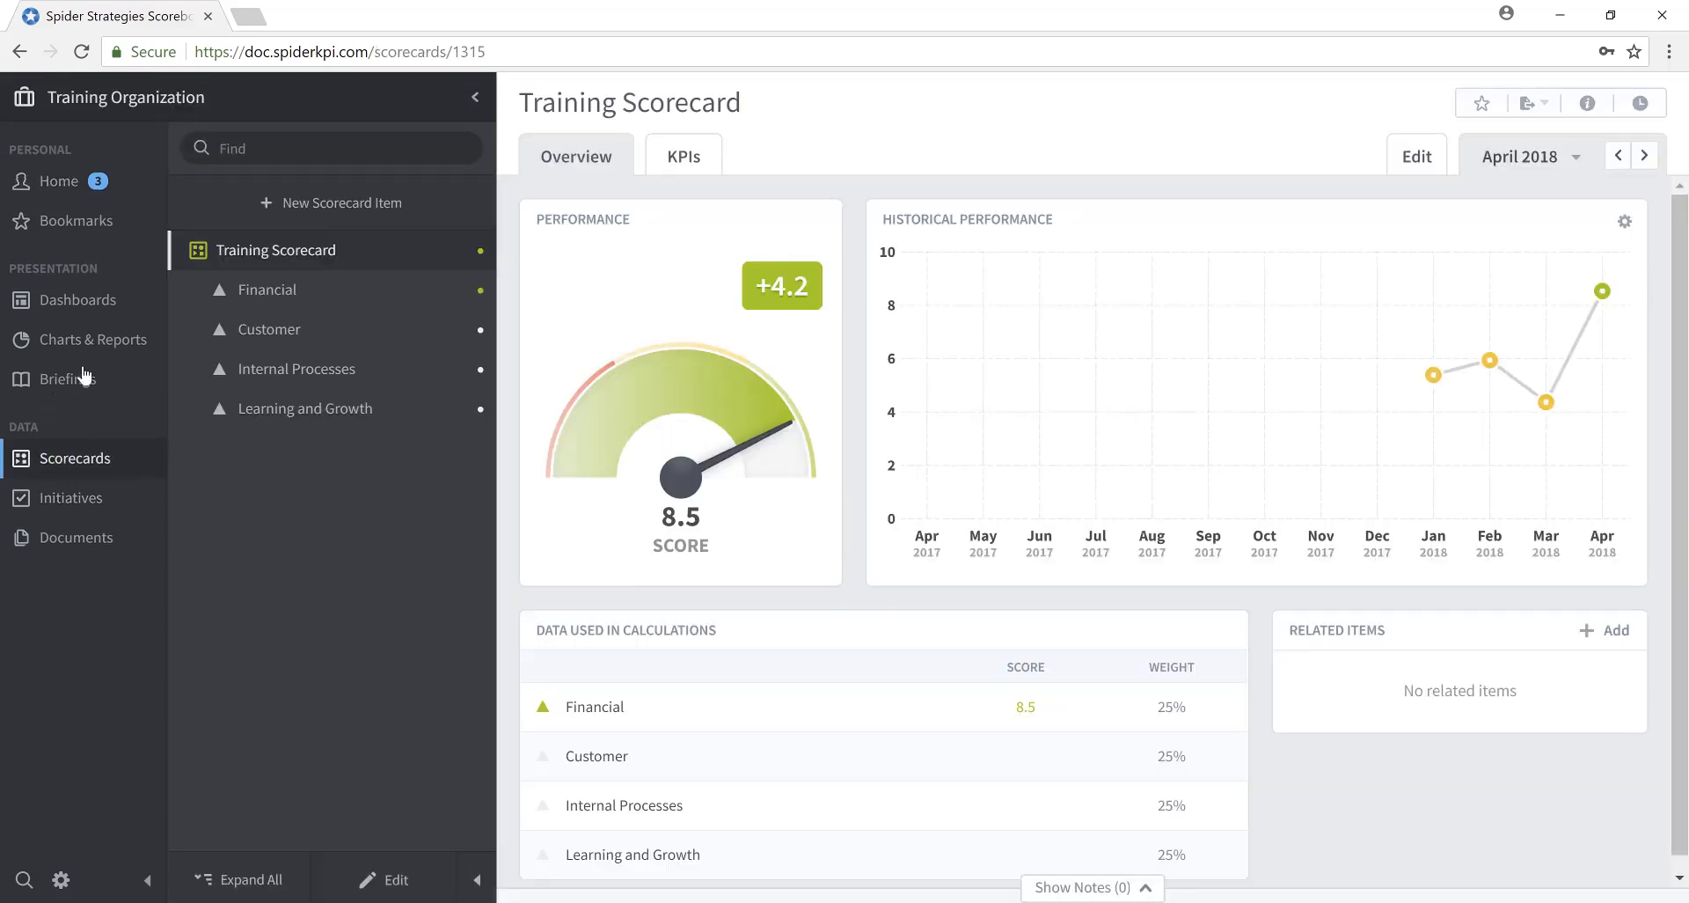
pyautogui.click(273, 296)
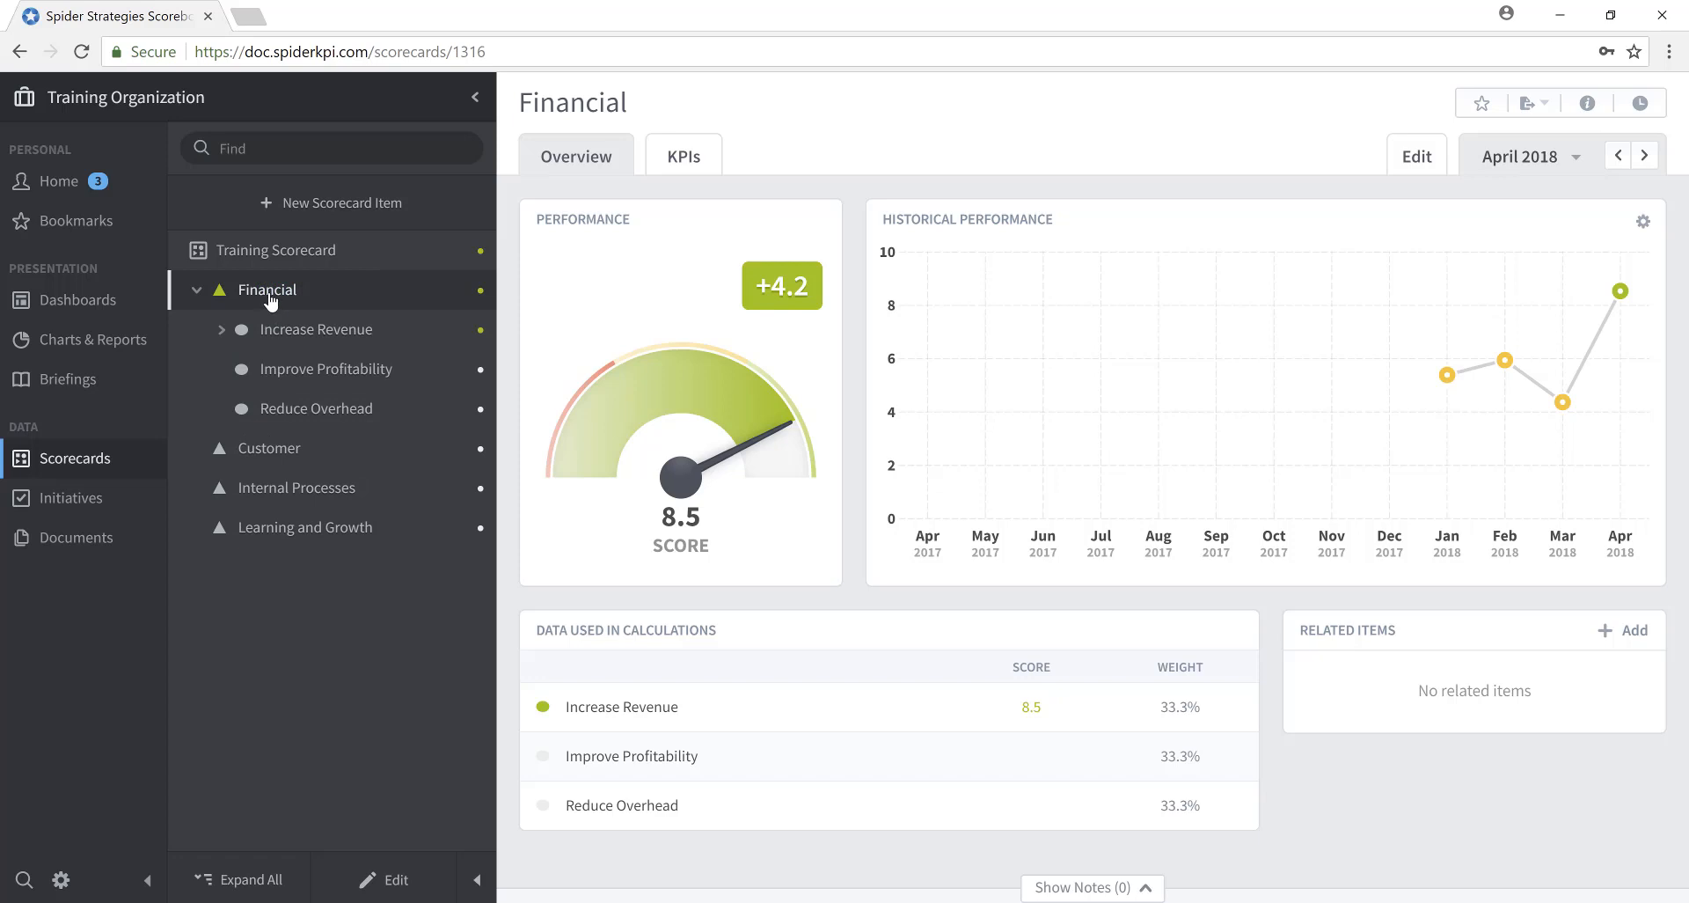
pyautogui.click(286, 329)
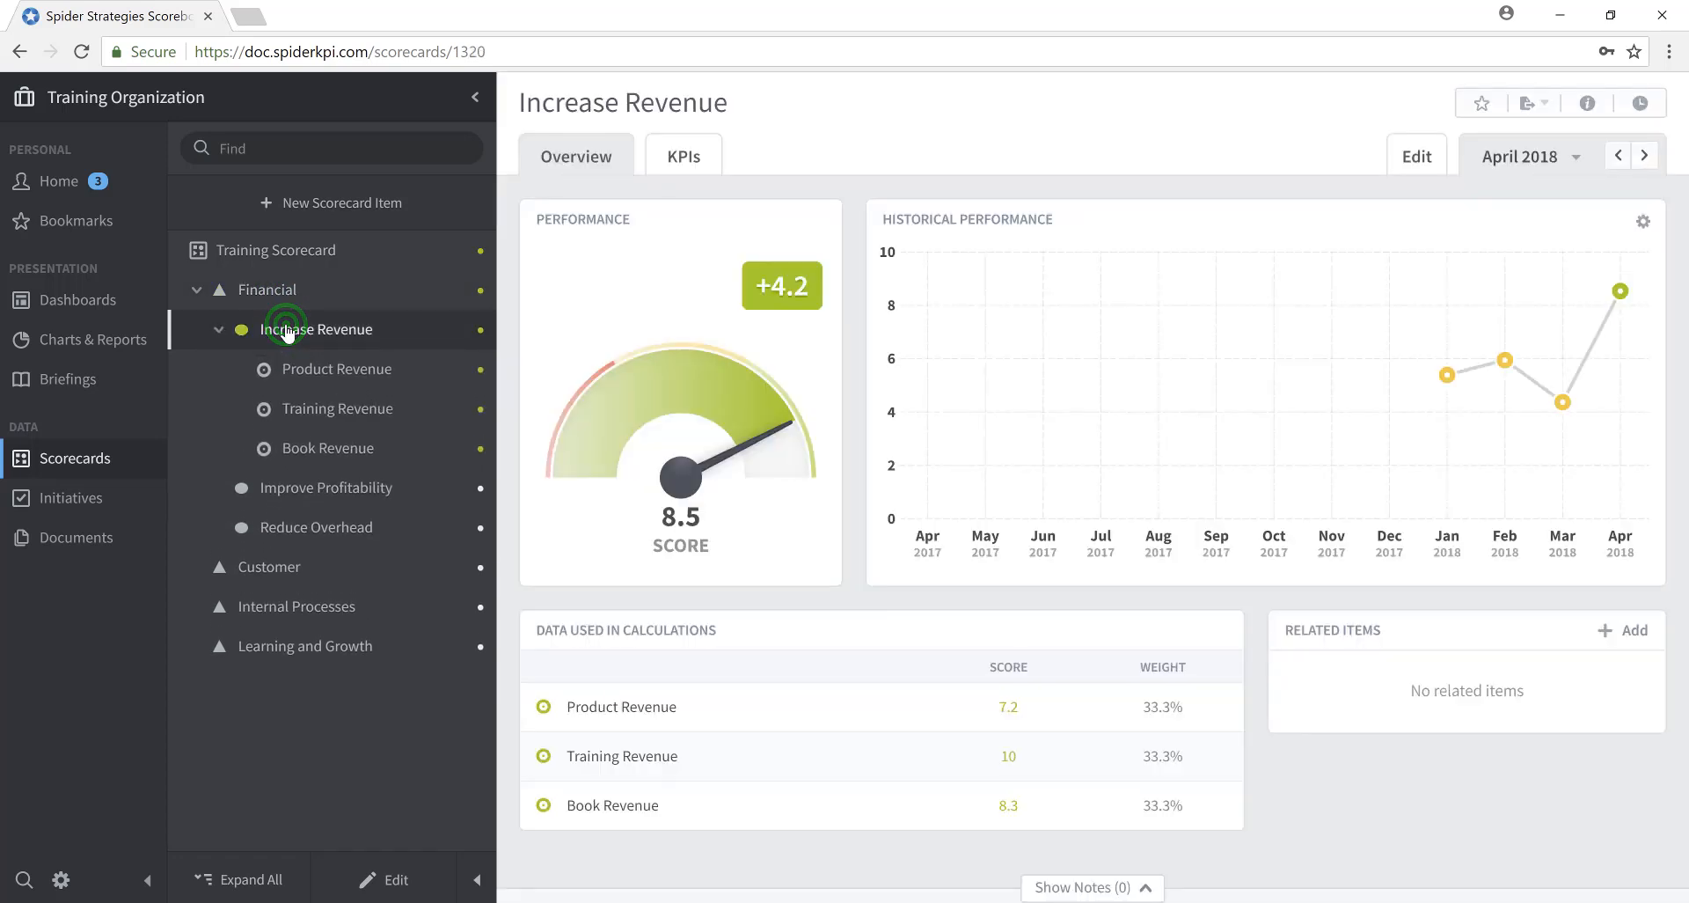
pyautogui.click(341, 377)
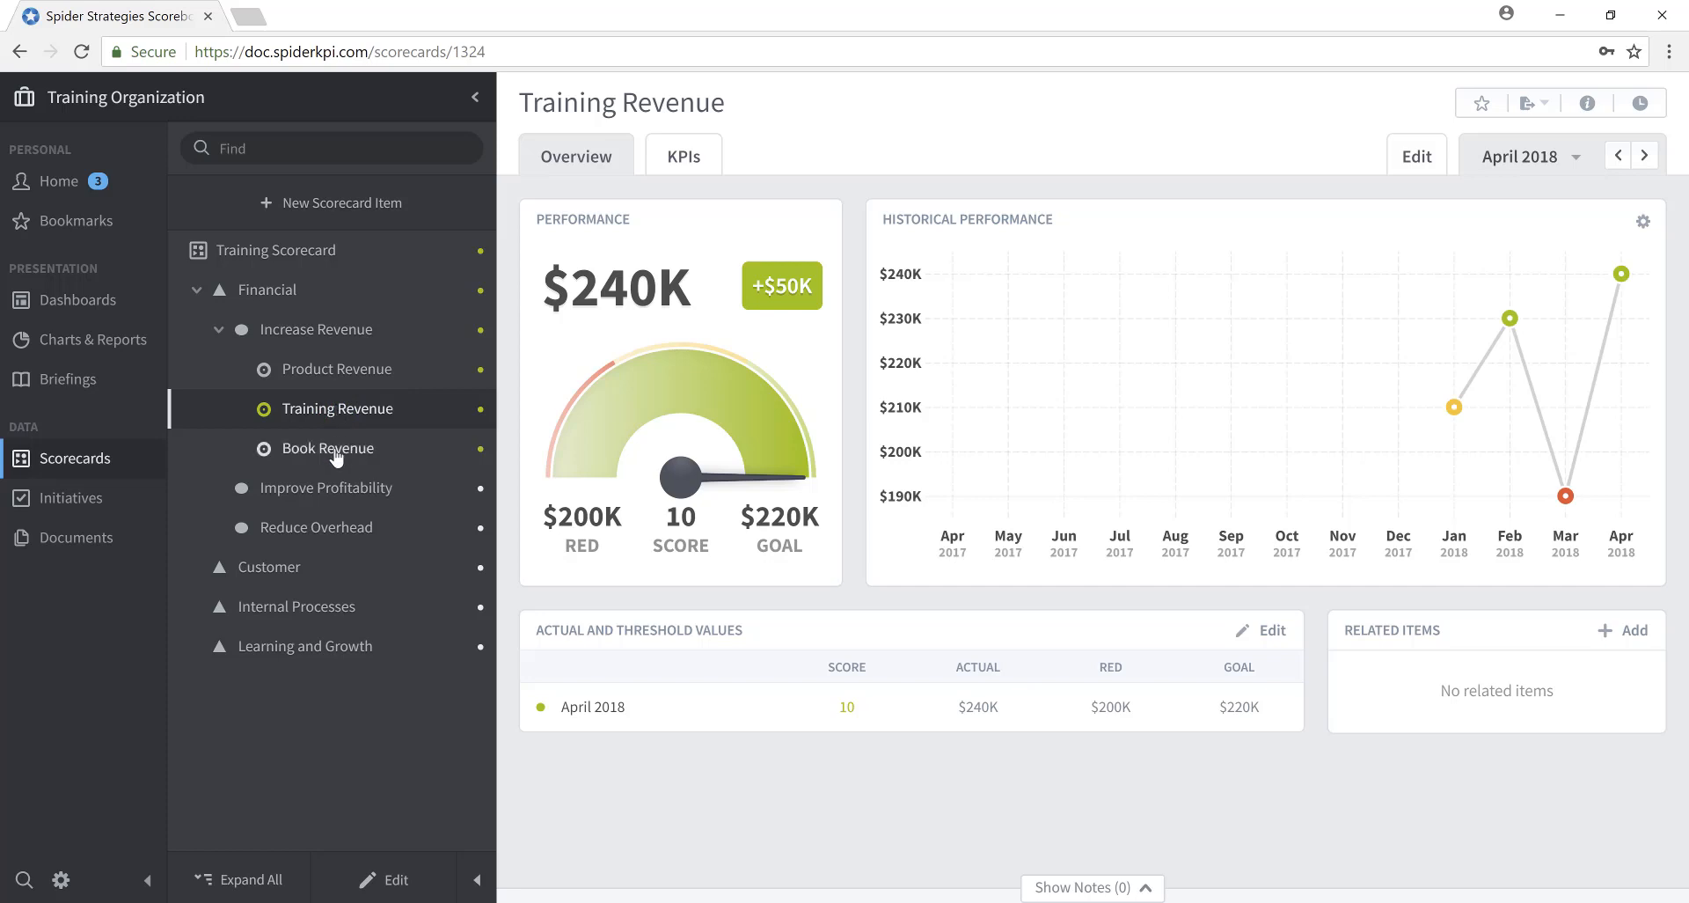
pyautogui.click(335, 451)
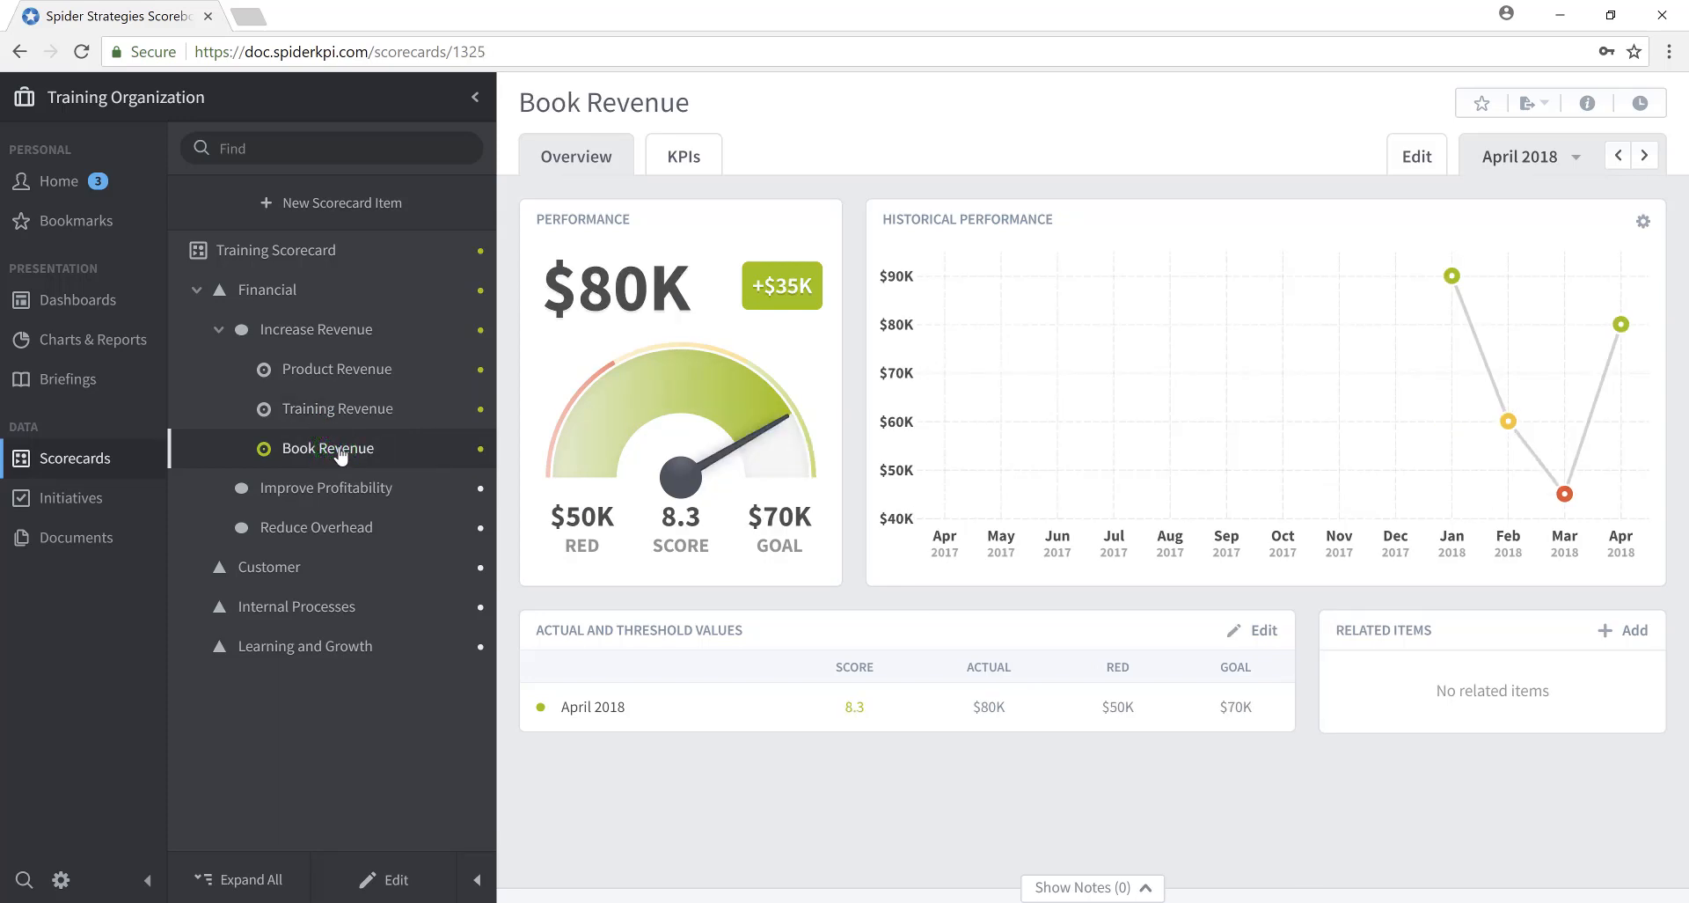